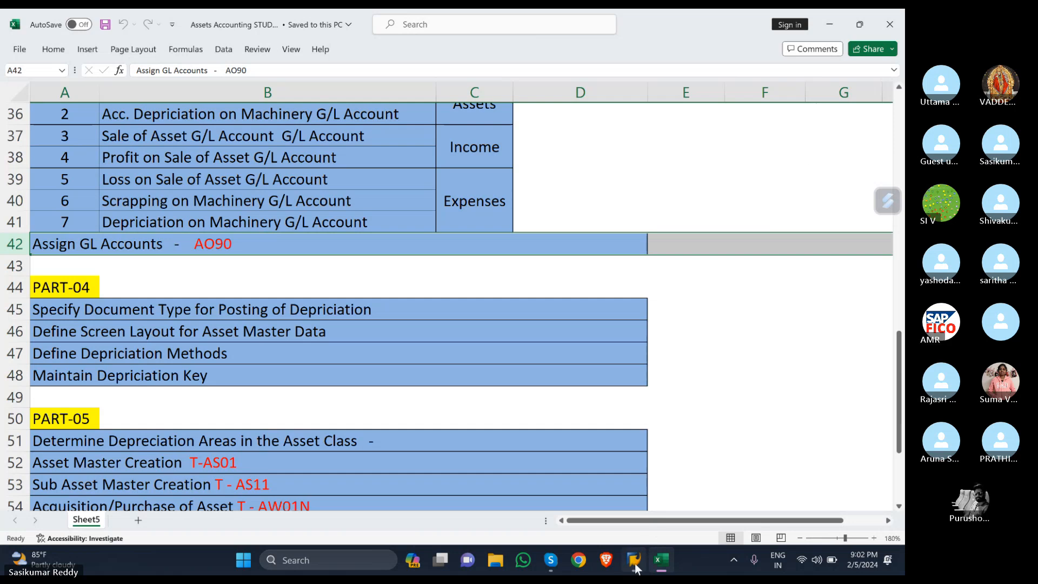
# Step: Switch to SAP Logon and log on to the SAP system with the user ID and account password
pyautogui.click(633, 476)
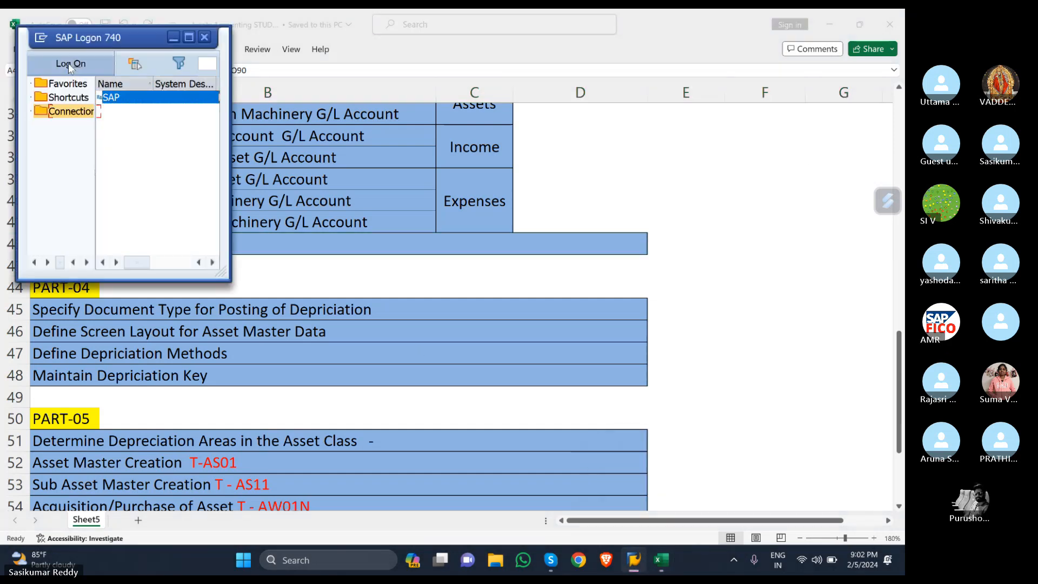
pyautogui.click(70, 65)
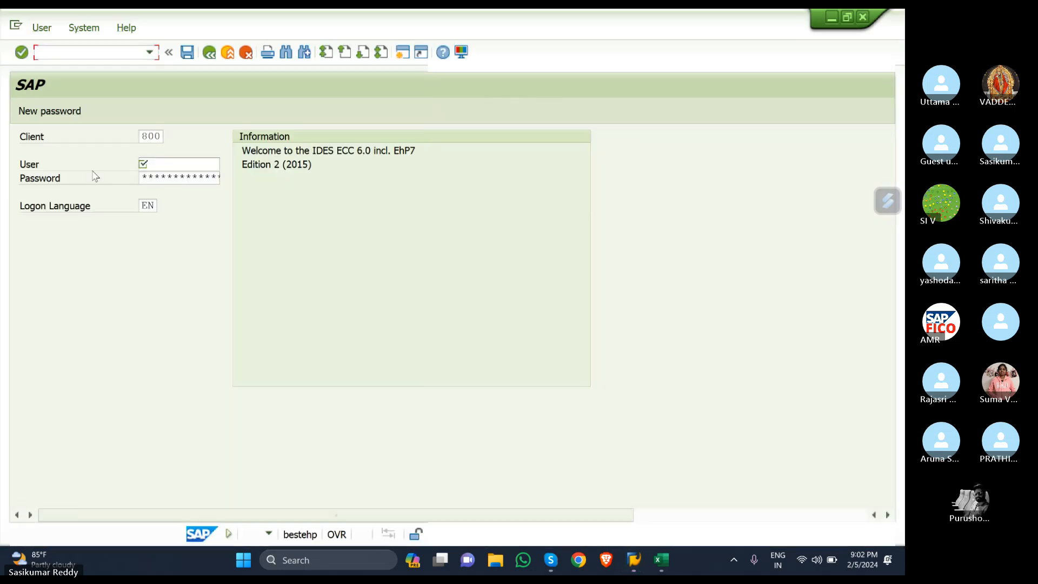
pyautogui.click(173, 167)
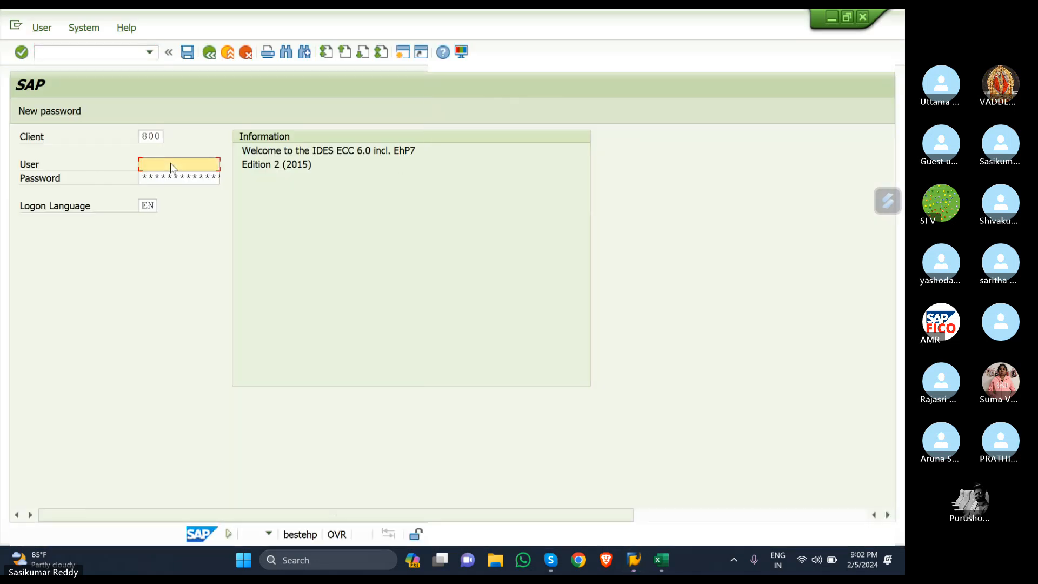
pyautogui.write('4')
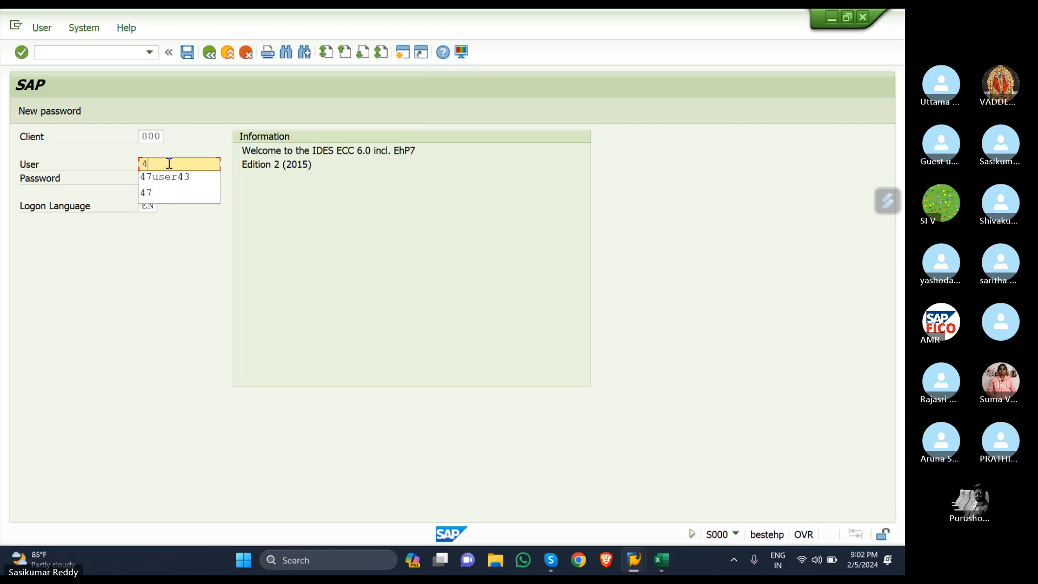
pyautogui.click(167, 176)
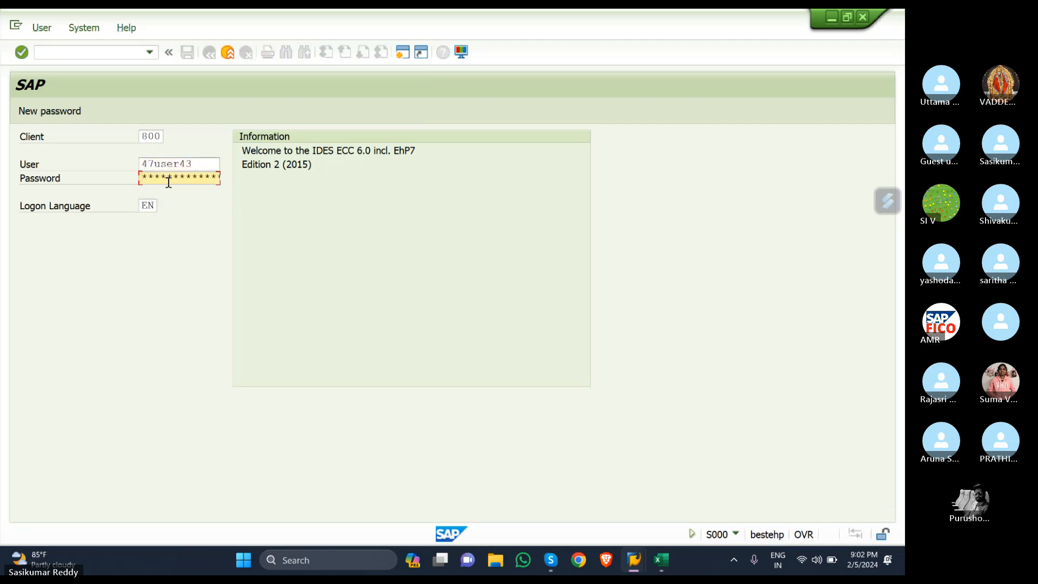
pyautogui.write('*******')
pyautogui.press('Return')
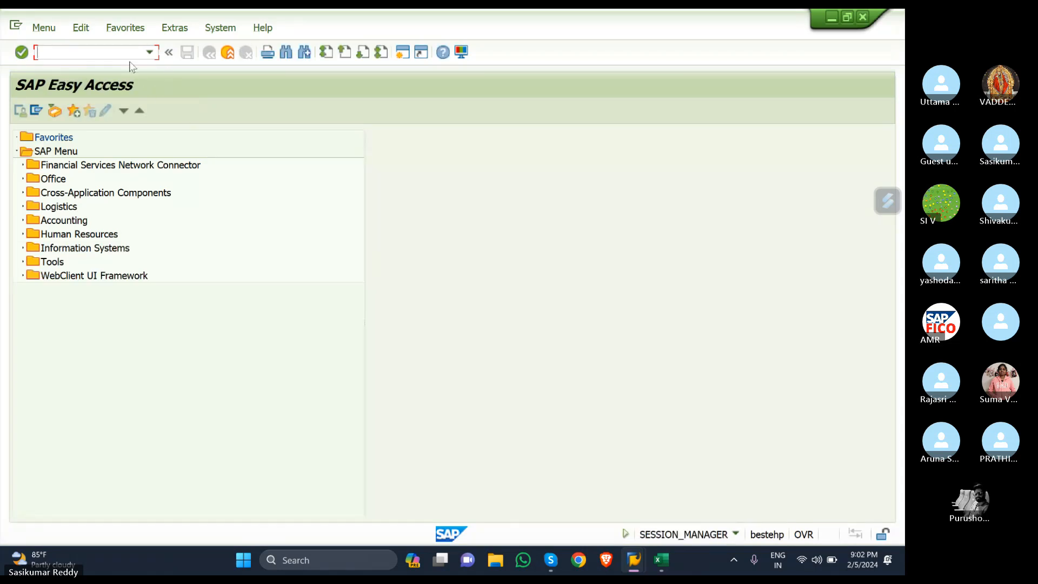
# Step: Run transaction SPRO and display the SAP Reference IMG
pyautogui.write('SPRO')
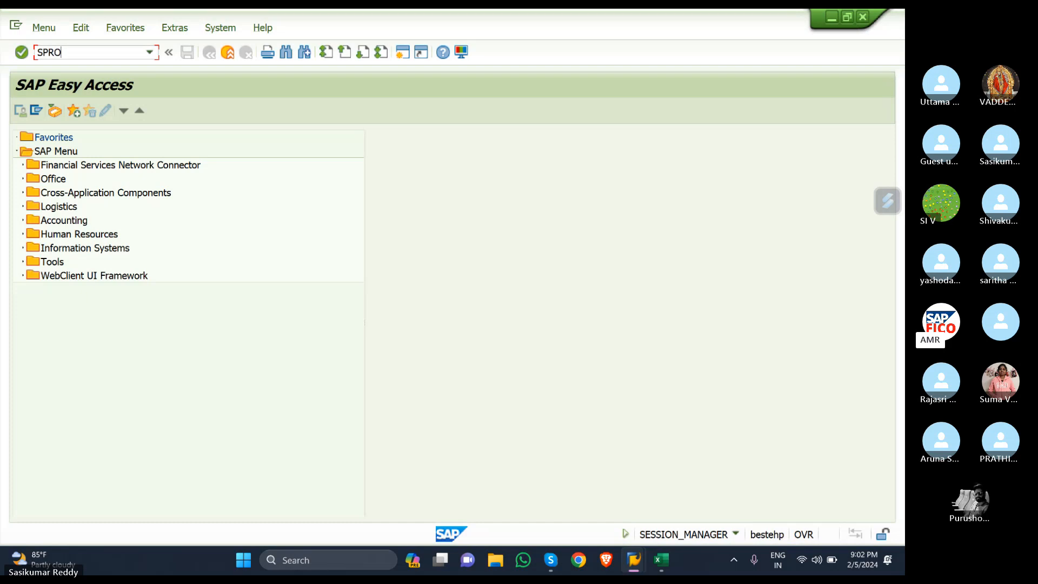
pyautogui.press('Return')
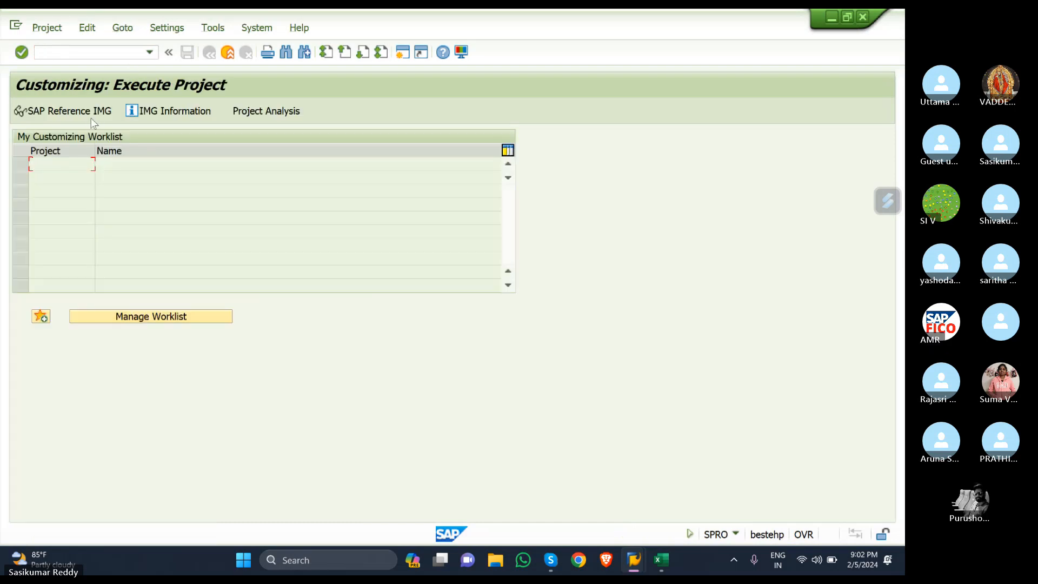
pyautogui.click(90, 111)
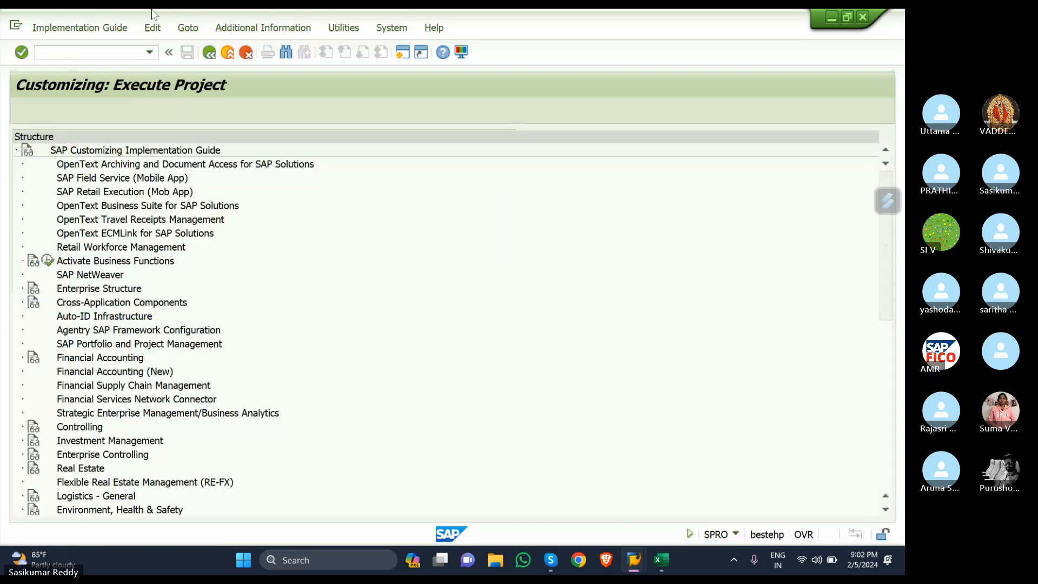
# Step: Expand Financial Accounting (New), Asset Accounting, Integration with General Ledger Accounting, down to Post Depreciation to General Ledger Accounting in the IMG structure
pyautogui.click(23, 372)
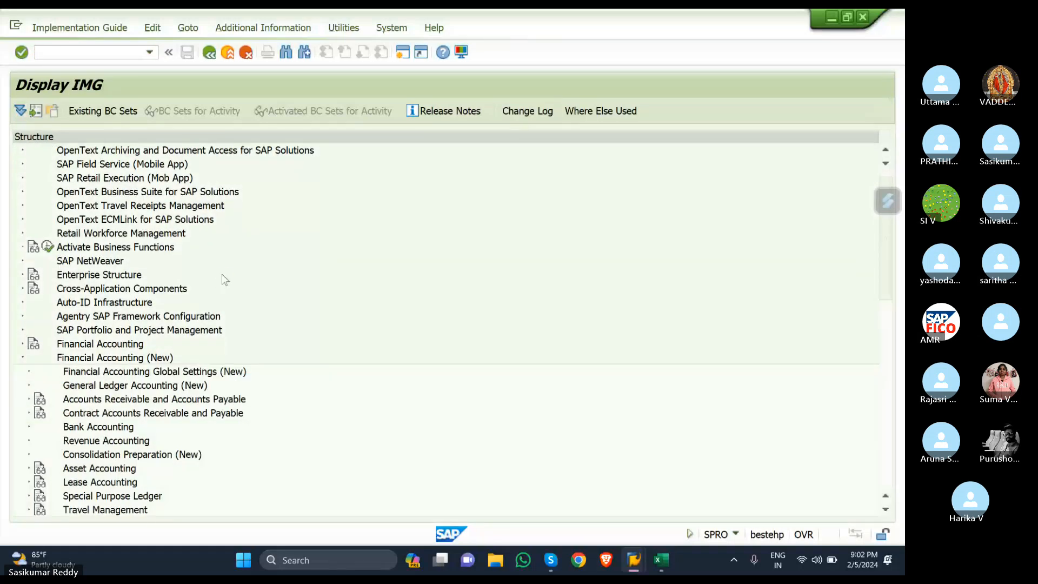
pyautogui.scroll(-2, 225, 279)
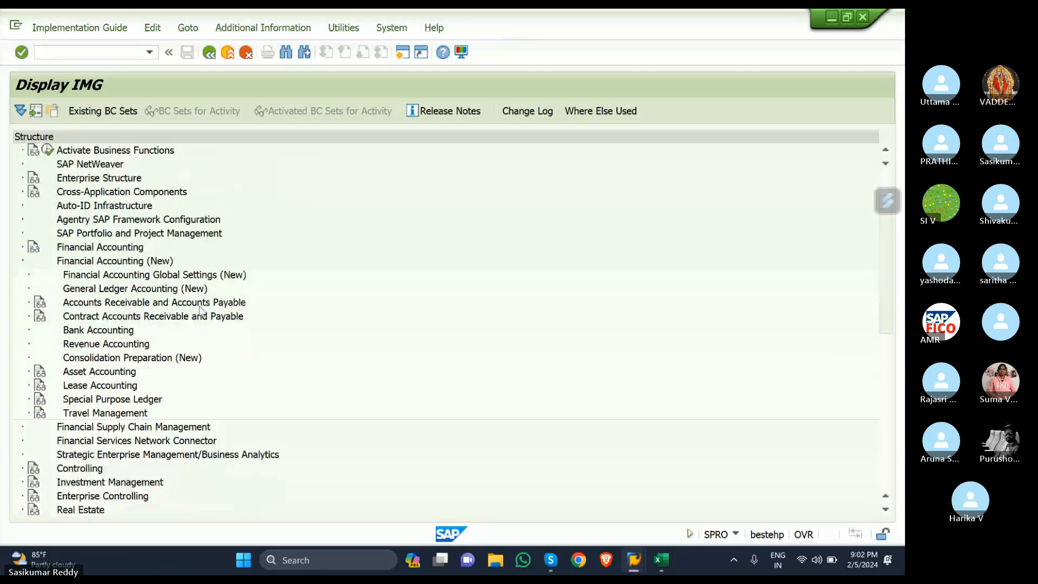
pyautogui.click(30, 373)
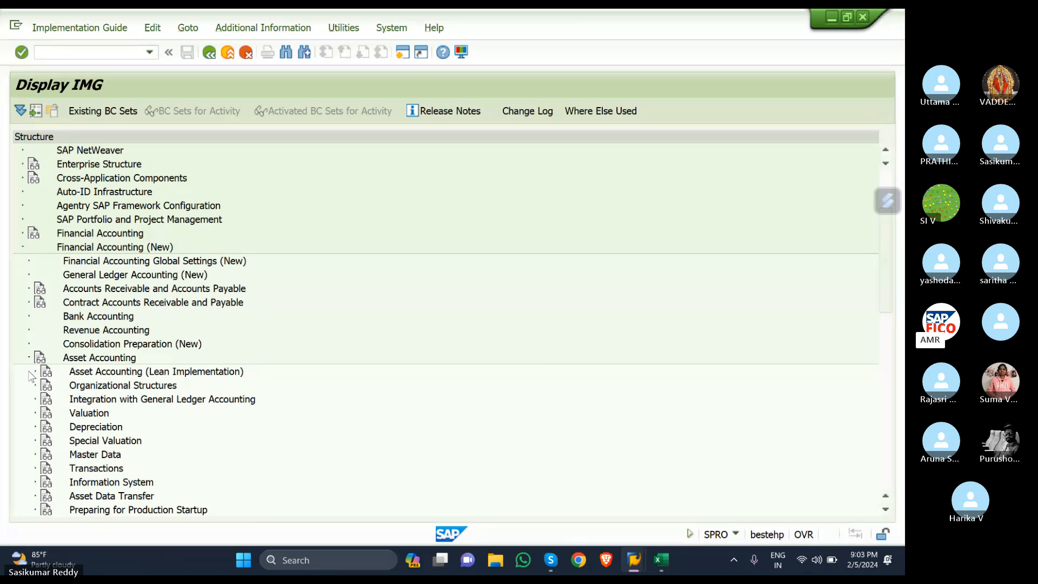
pyautogui.scroll(-2, 31, 377)
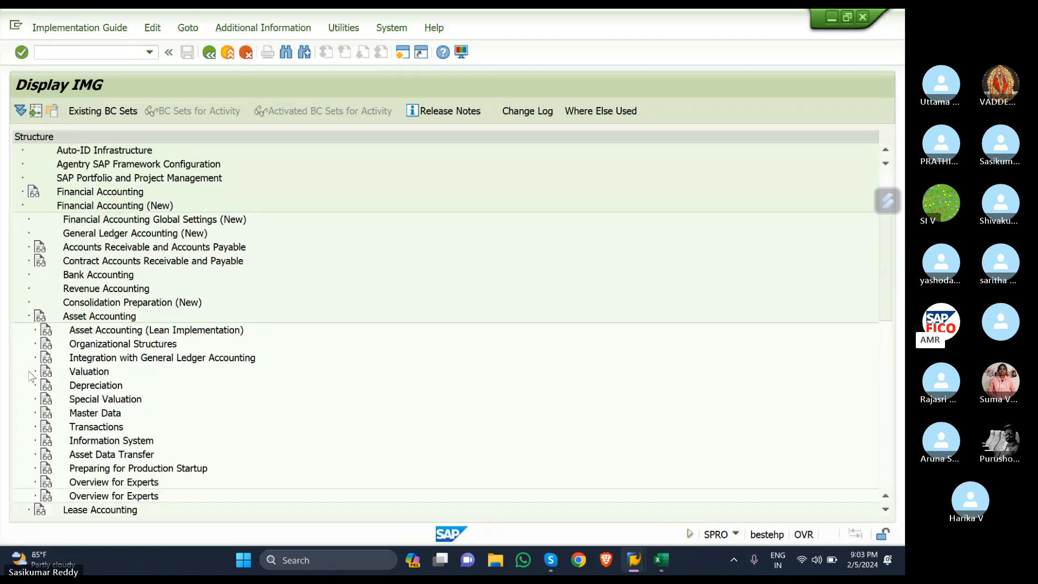
pyautogui.scroll(-1, 31, 377)
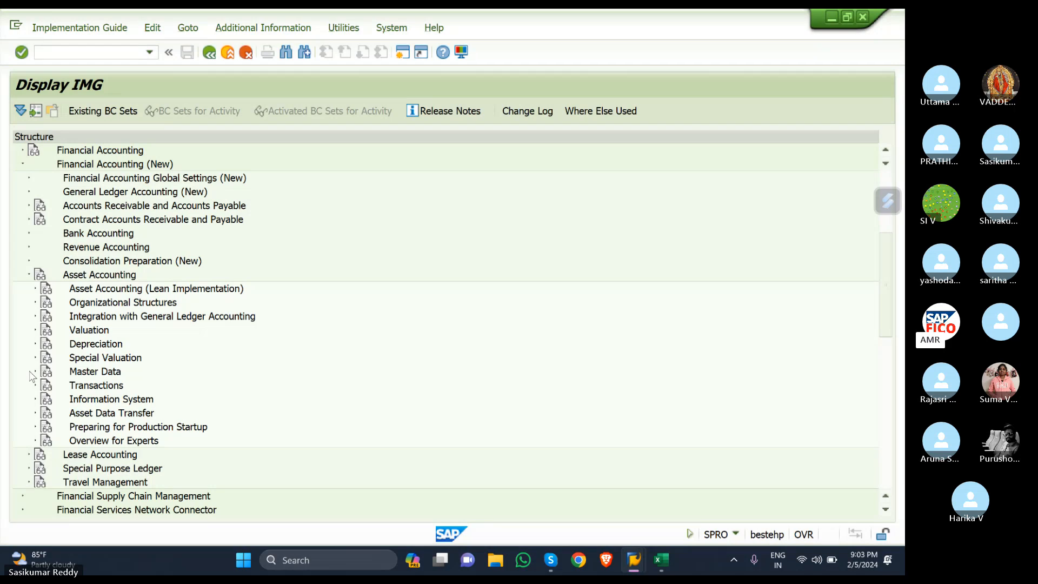
pyautogui.click(35, 316)
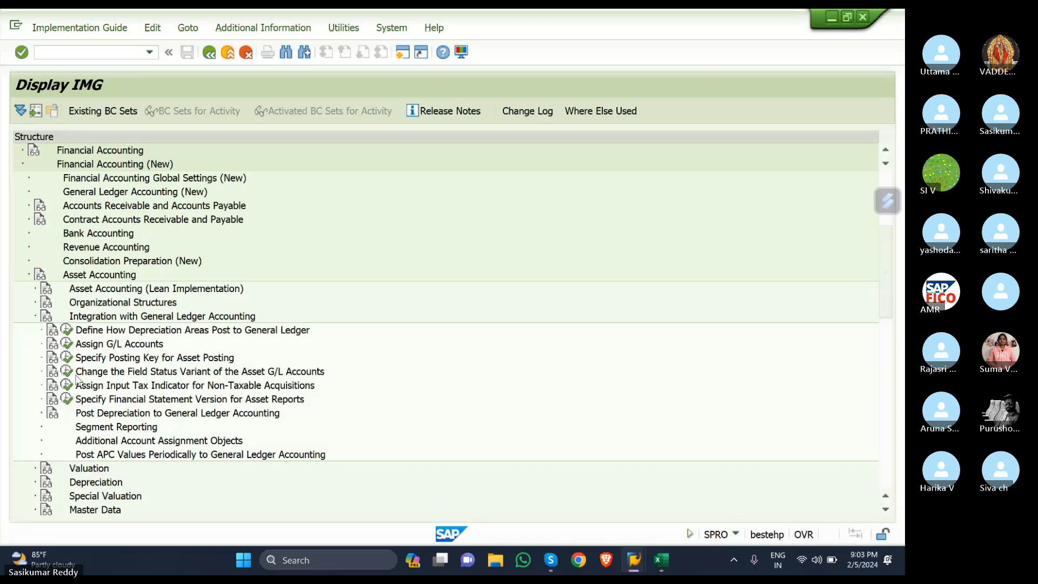
pyautogui.click(43, 413)
pyautogui.scroll(-1, 42, 416)
pyautogui.scroll(-1, 43, 418)
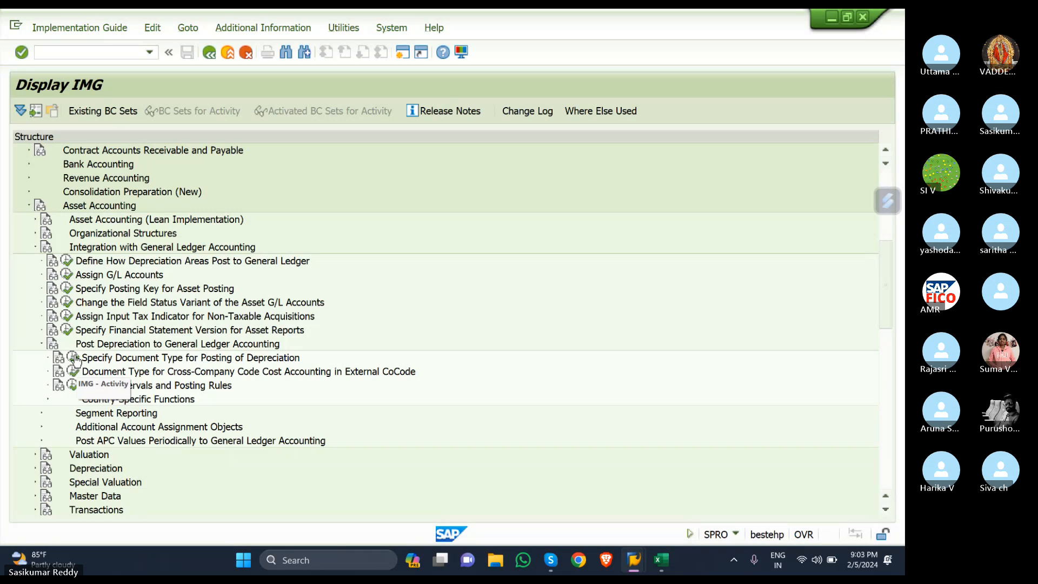
# Step: Open Define Document Types under Specify Document Type for Posting of Depreciation and display the details of document type AF
pyautogui.click(97, 361)
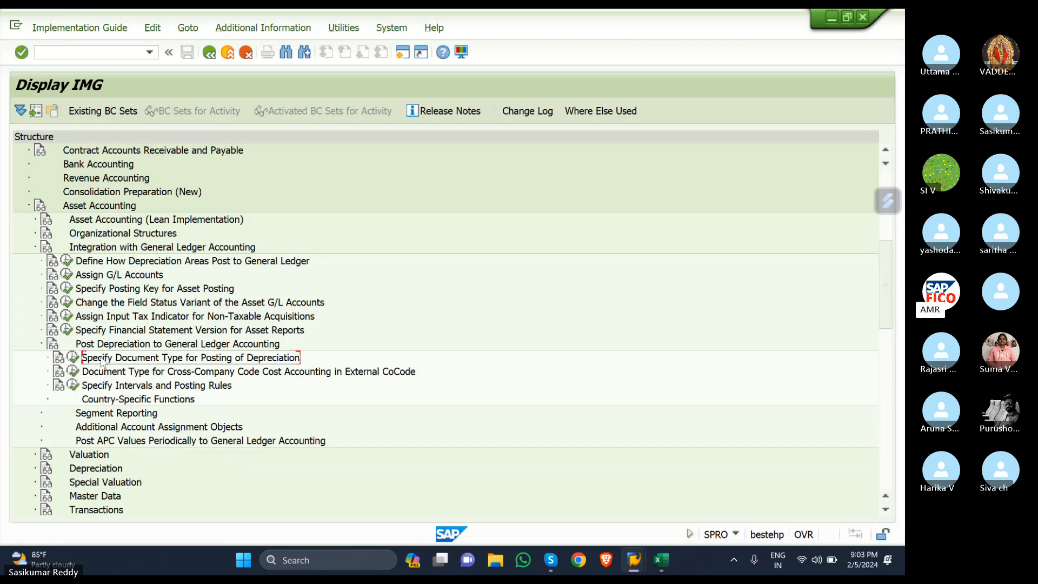
pyautogui.click(75, 357)
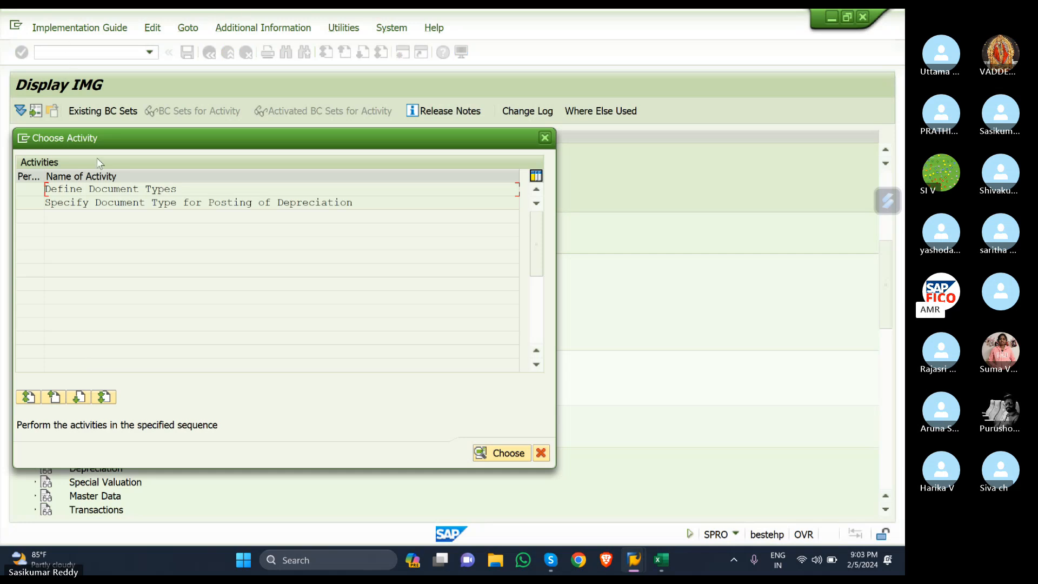
pyautogui.doubleClick(112, 188)
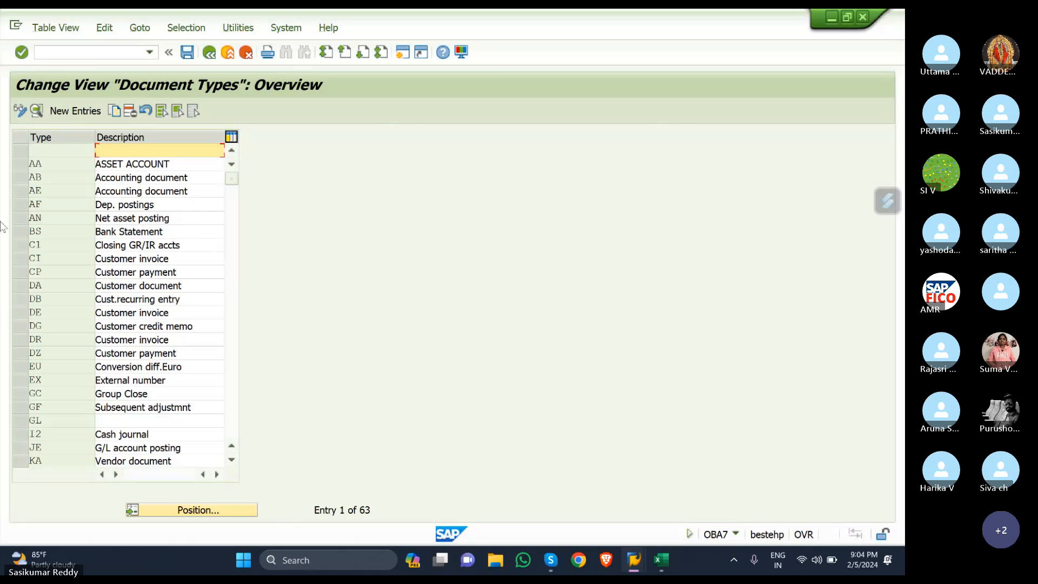
pyautogui.click(24, 206)
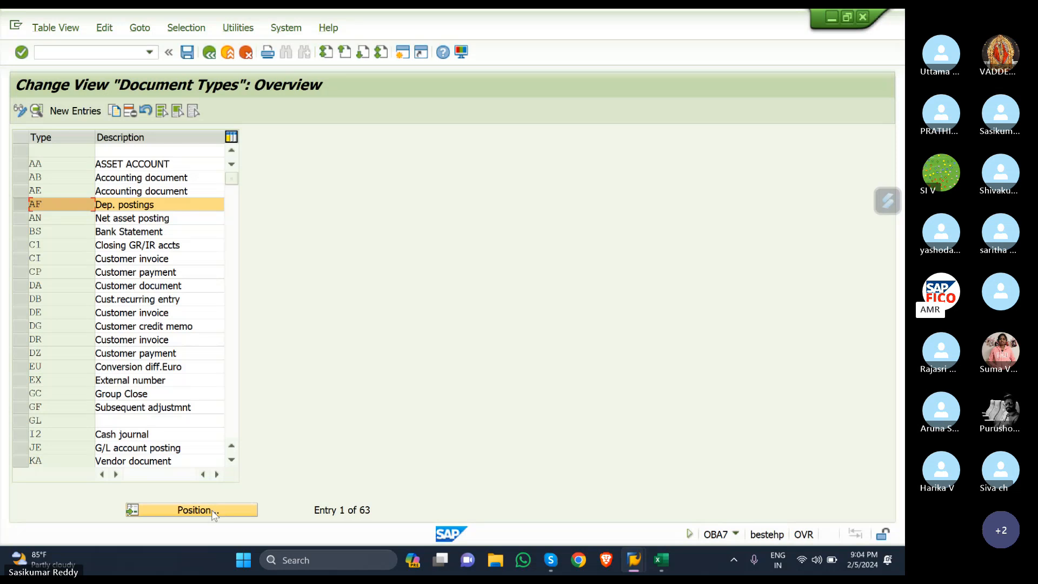
pyautogui.doubleClick(63, 201)
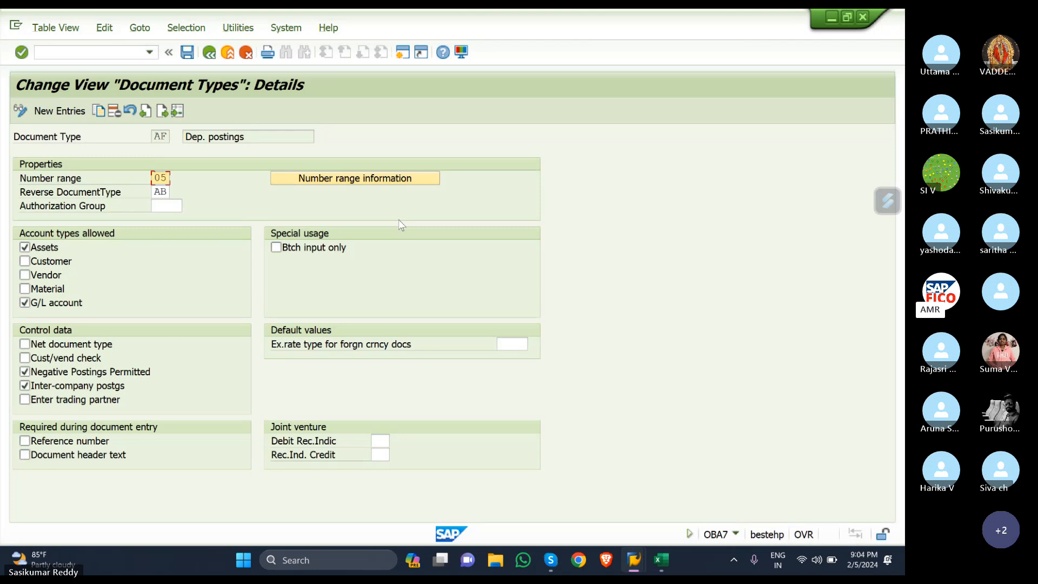
# Step: From the document type's number range information, open the number range intervals of company code SKR1 for editing
pyautogui.click(331, 183)
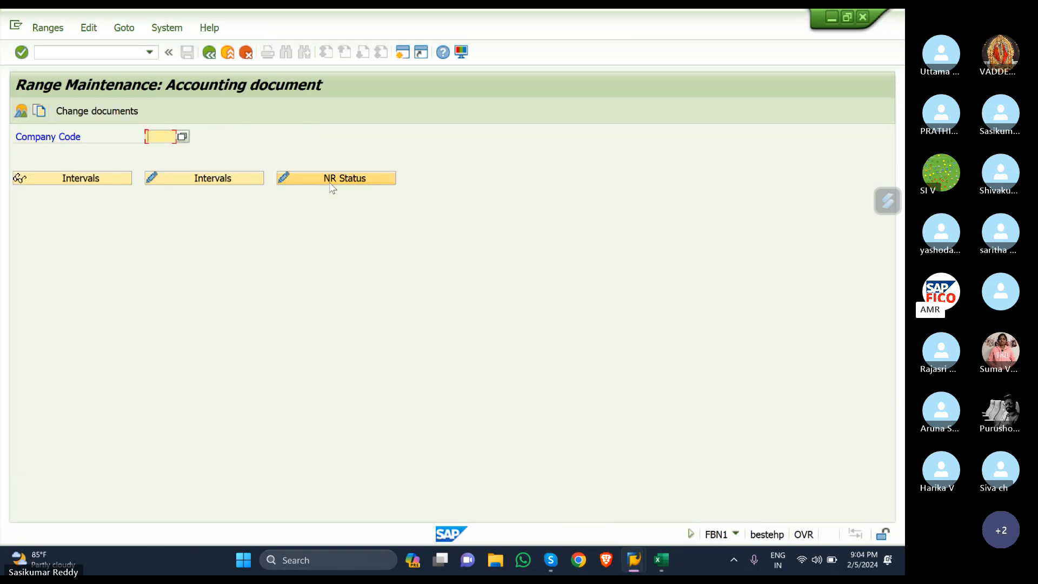
pyautogui.write('SKR1')
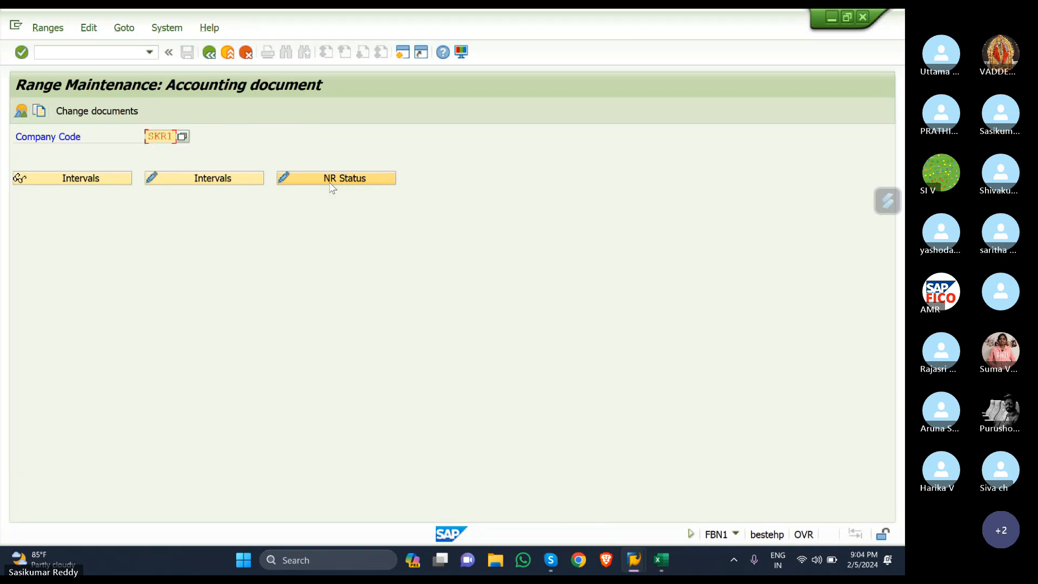
pyautogui.click(207, 180)
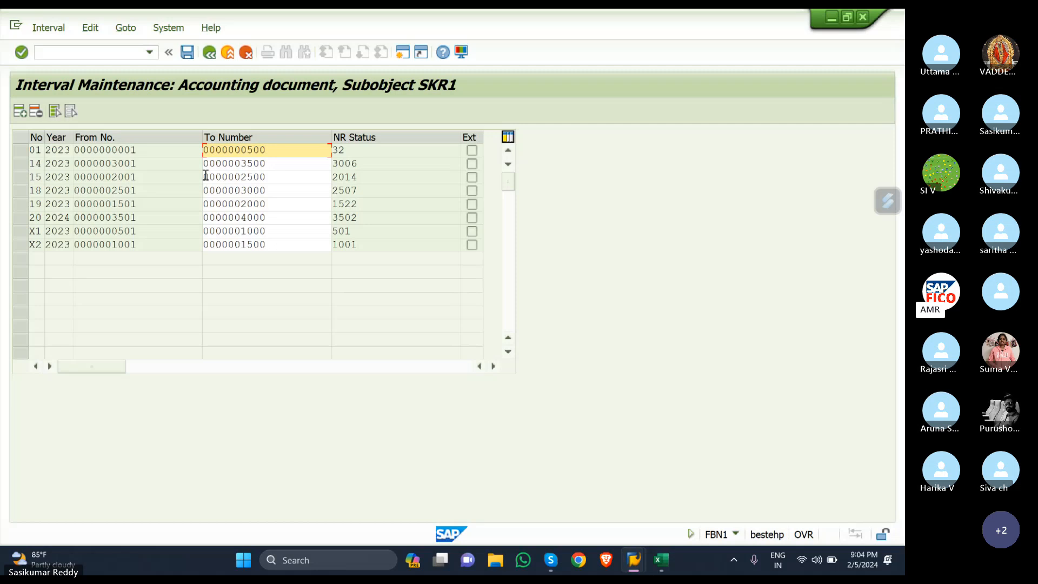
# Step: Add number range interval 05 for year 2023 from 4001 to 4500 and save it, accepting the transport notice
pyautogui.click(21, 111)
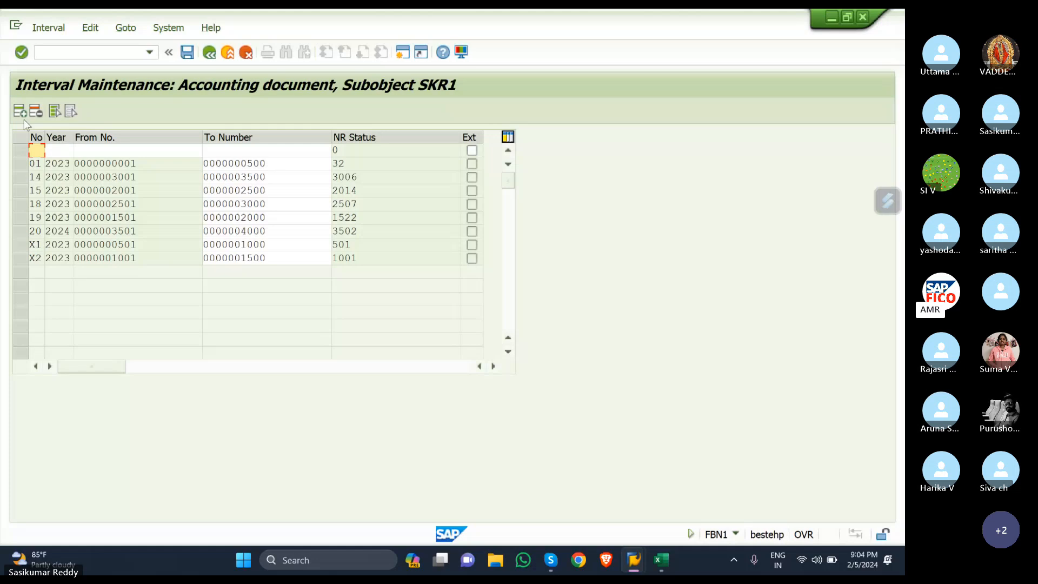
pyautogui.write('05')
pyautogui.click(58, 150)
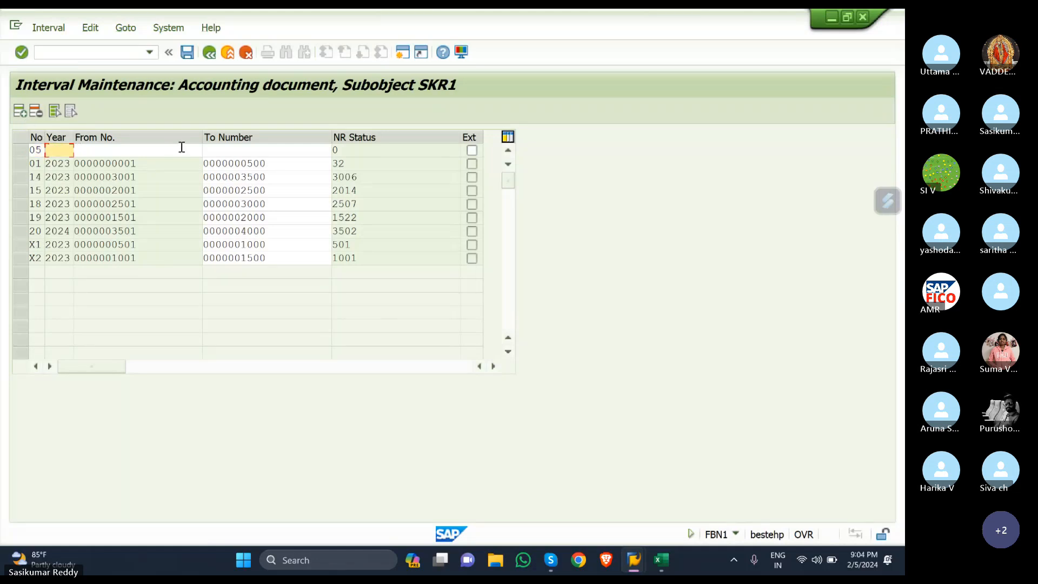
pyautogui.write('202')
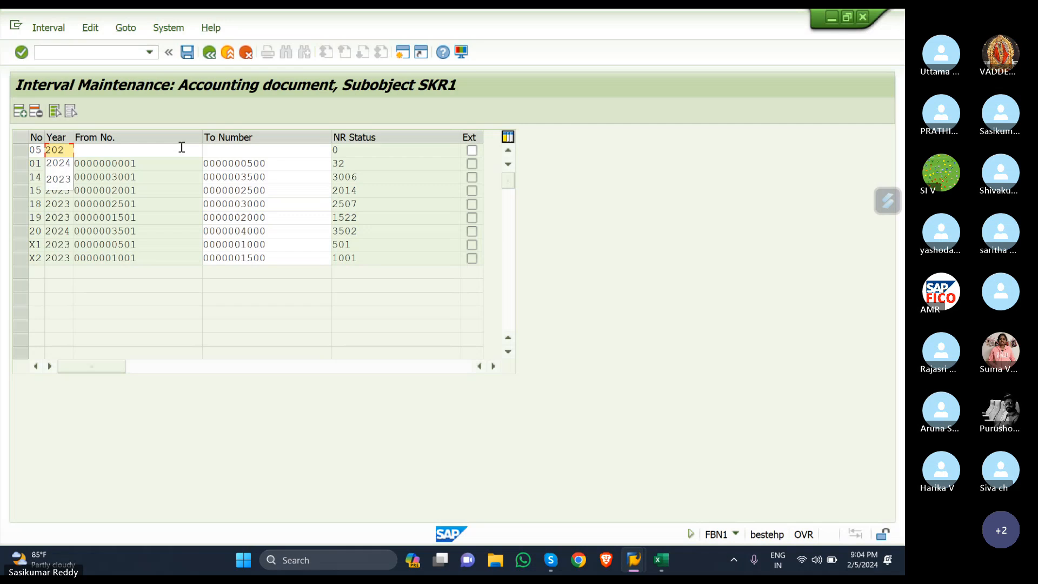
pyautogui.write('3')
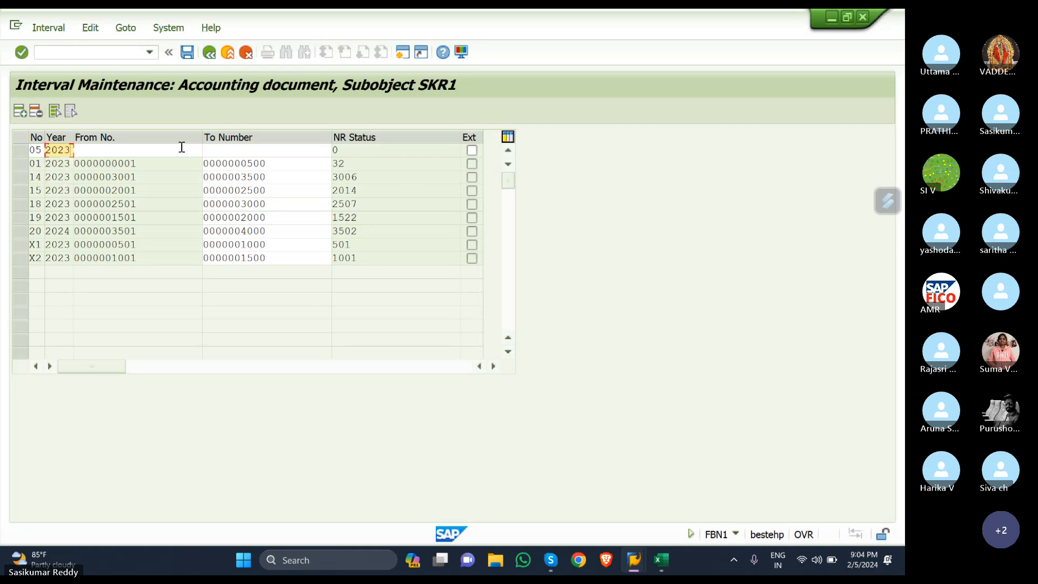
pyautogui.click(182, 147)
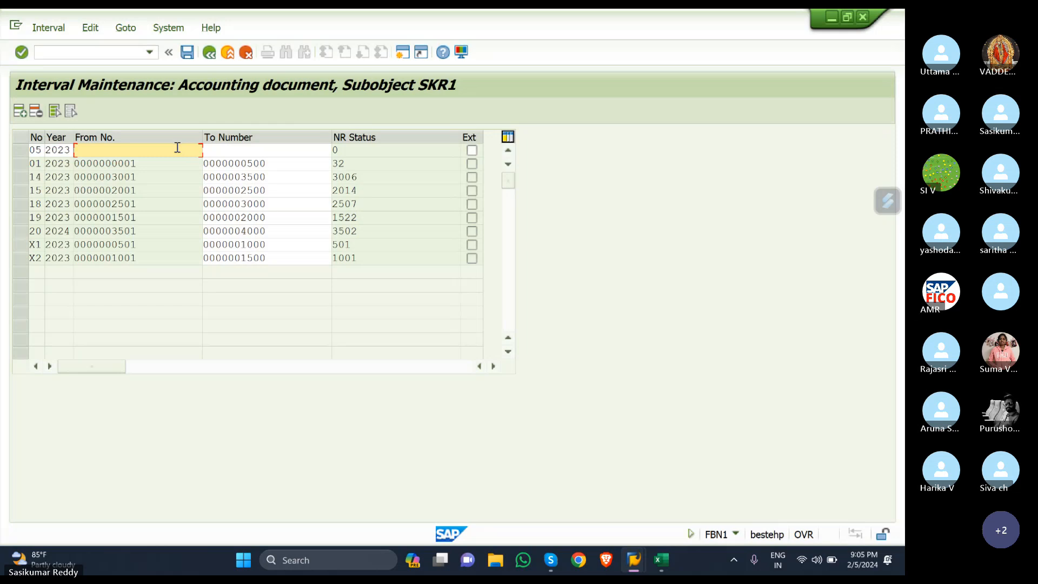
pyautogui.write('4001')
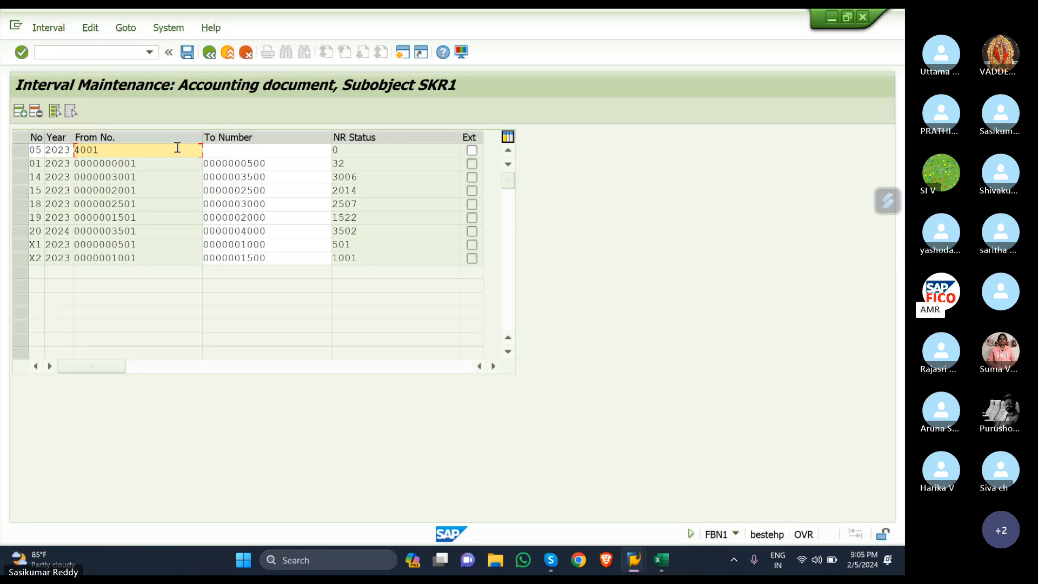
pyautogui.click(214, 148)
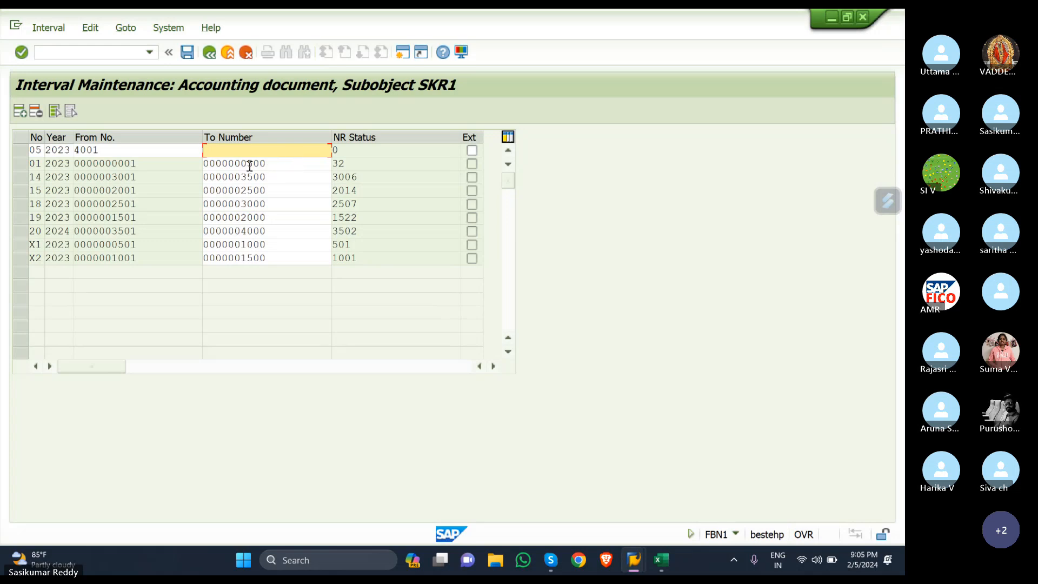
pyautogui.write('4500')
pyautogui.click(218, 298)
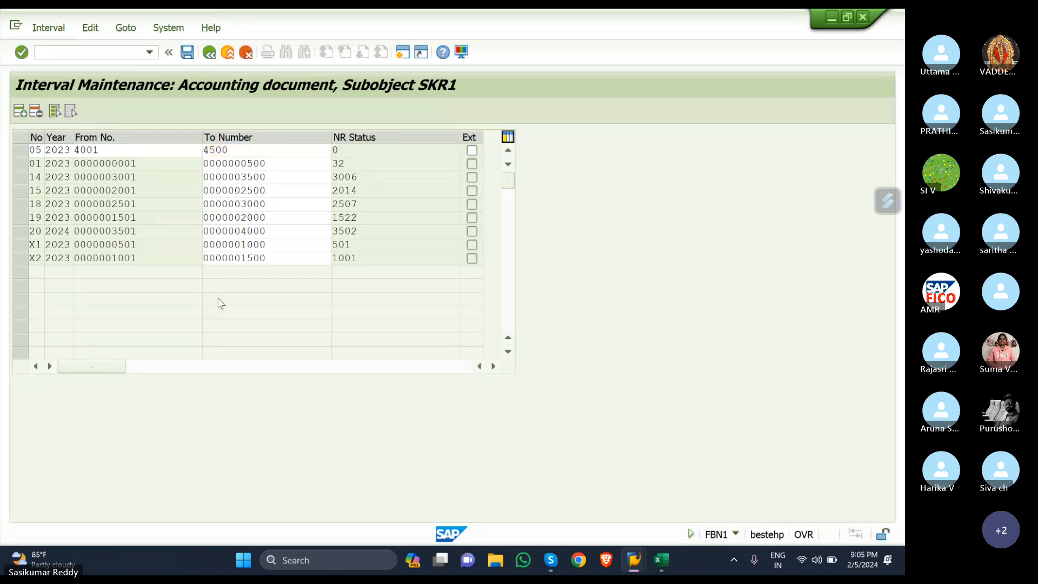
pyautogui.press('Return')
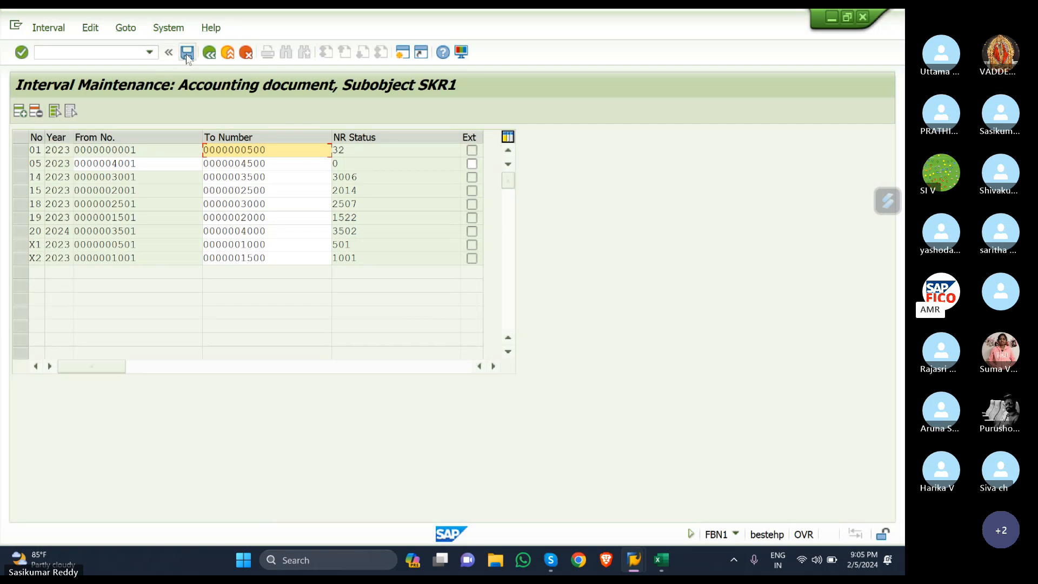
pyautogui.click(187, 52)
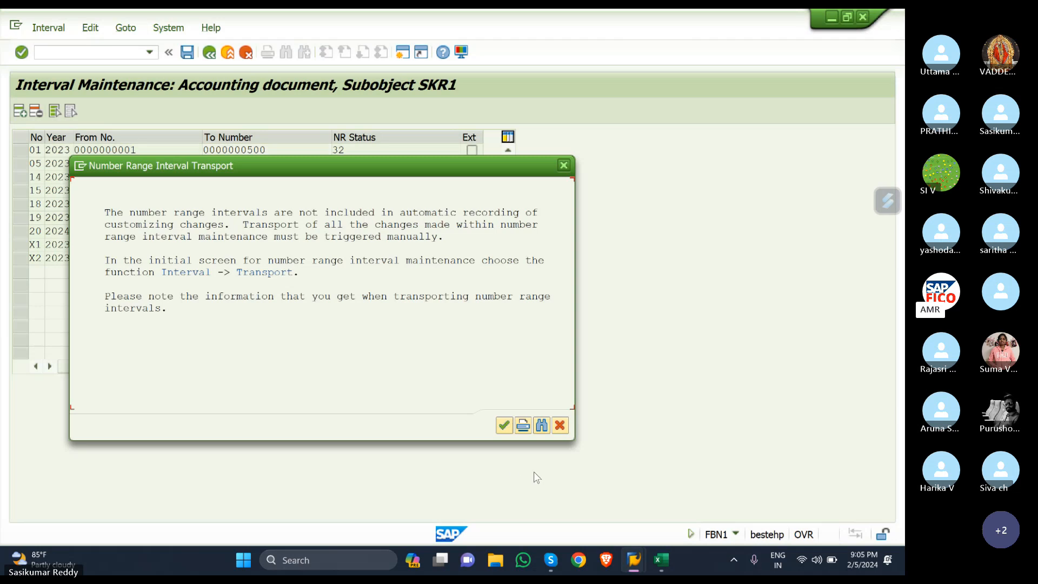
pyautogui.click(504, 425)
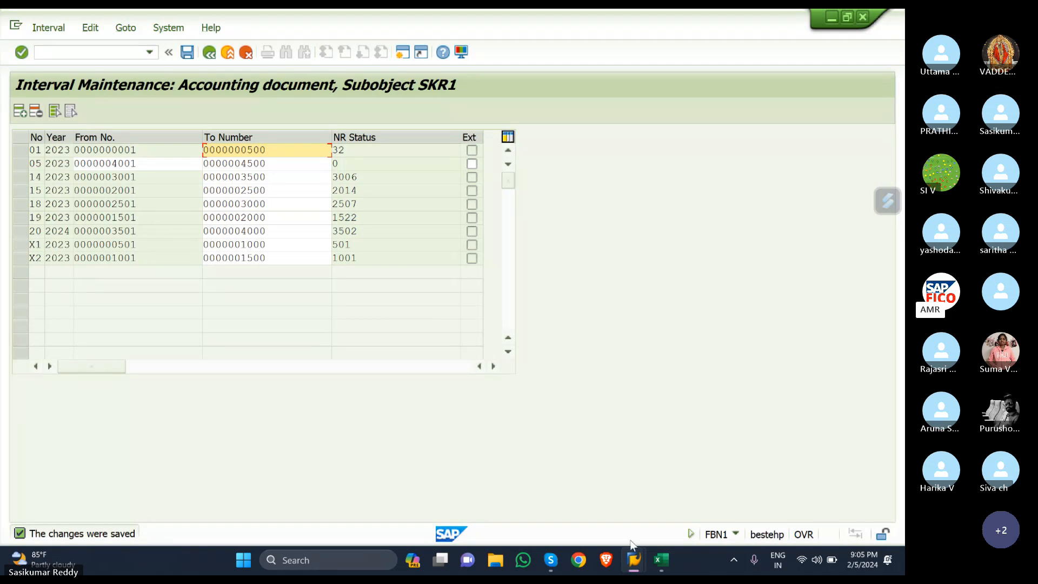
# Step: Leave the number range and document type maintenance and open the activity Specify Document Type for Posting of Depreciation
pyautogui.click(212, 57)
pyautogui.click(209, 53)
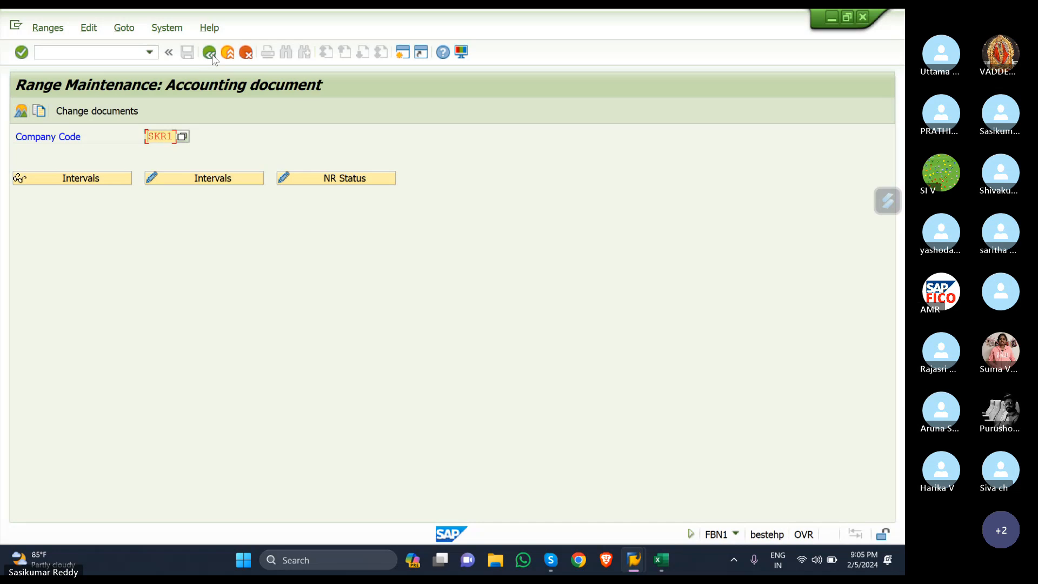
pyautogui.click(212, 54)
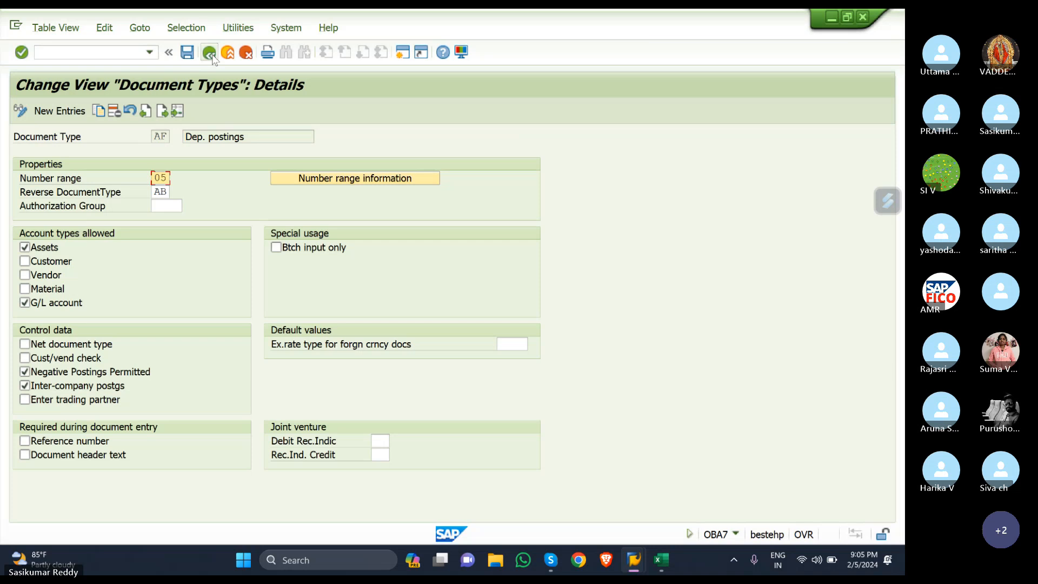
pyautogui.click(212, 57)
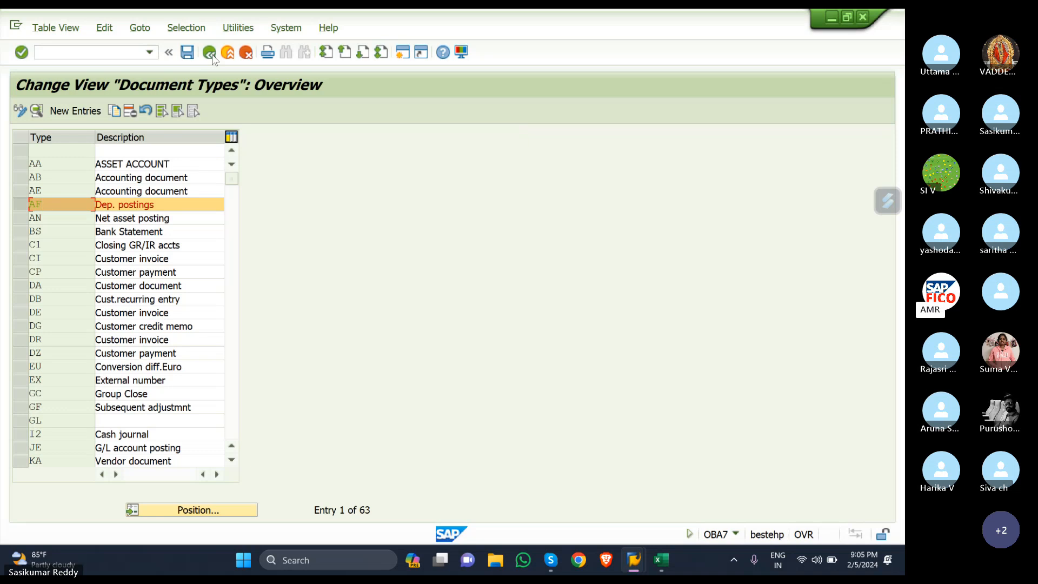
pyautogui.click(210, 52)
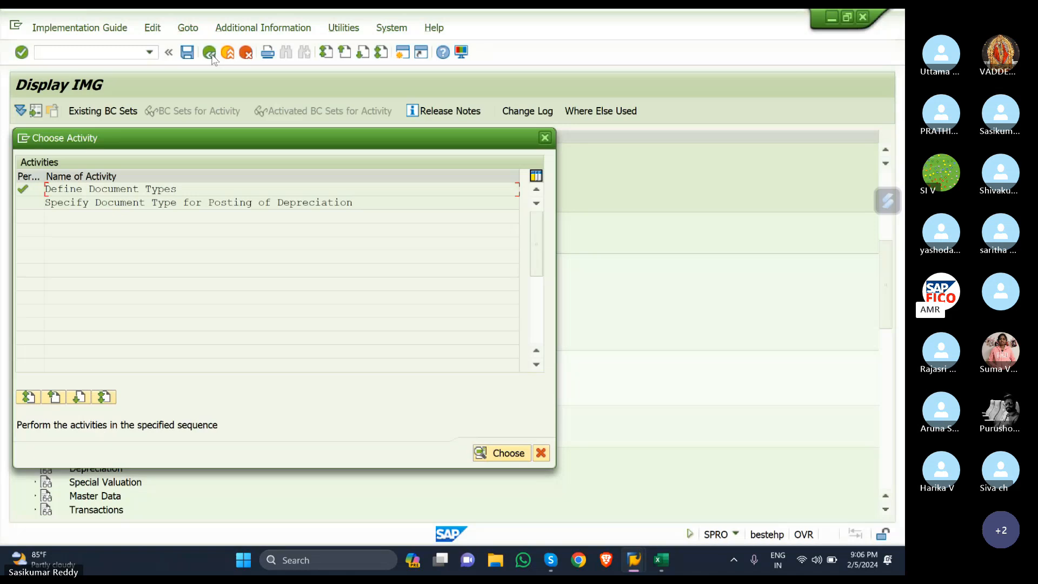
pyautogui.click(121, 206)
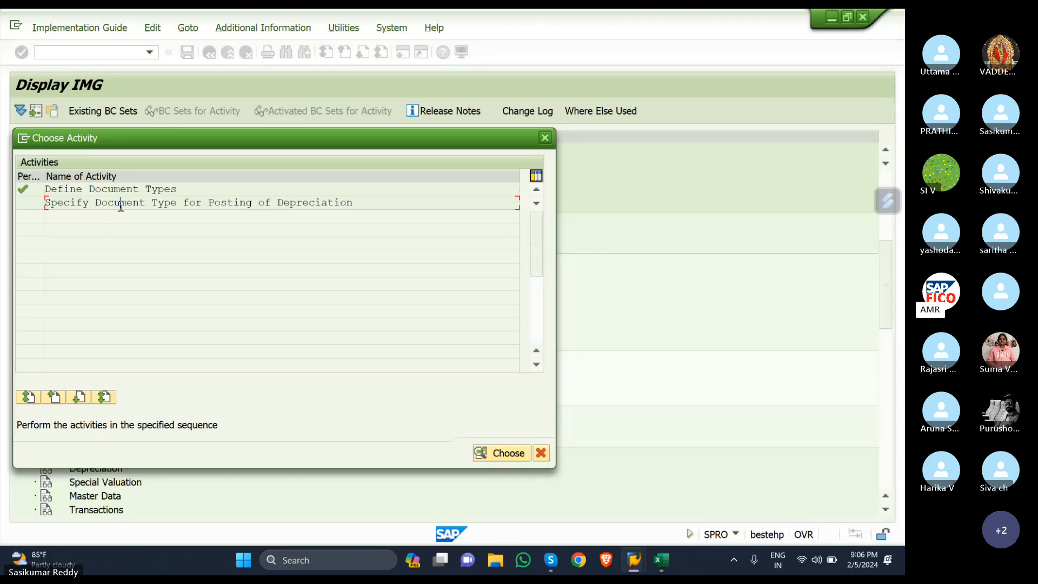
pyautogui.doubleClick(121, 203)
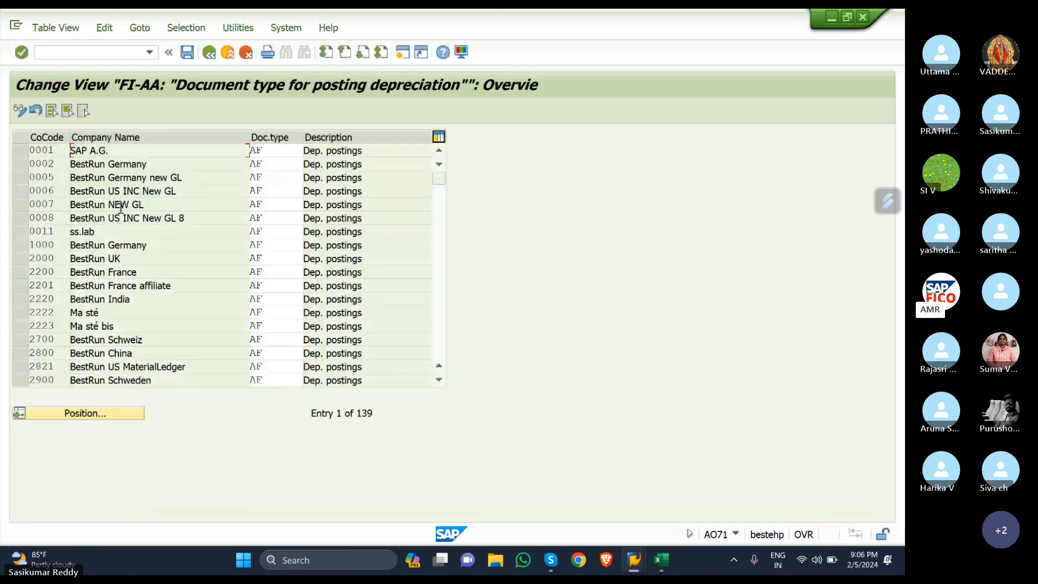
# Step: Position the depreciation document type list on company code SKR1 and select its row to check the assigned document type
pyautogui.click(104, 415)
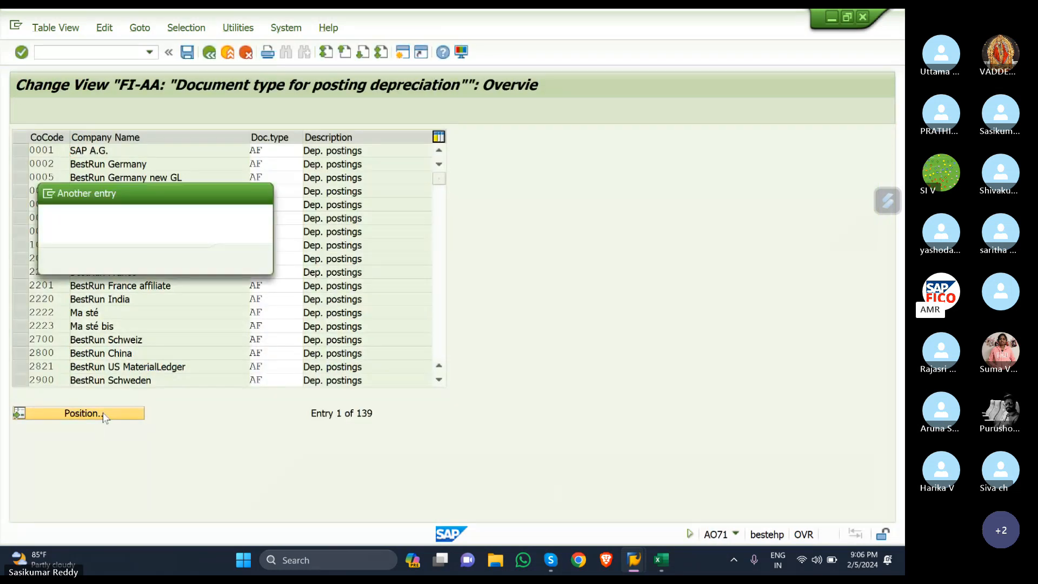
pyautogui.write('SK')
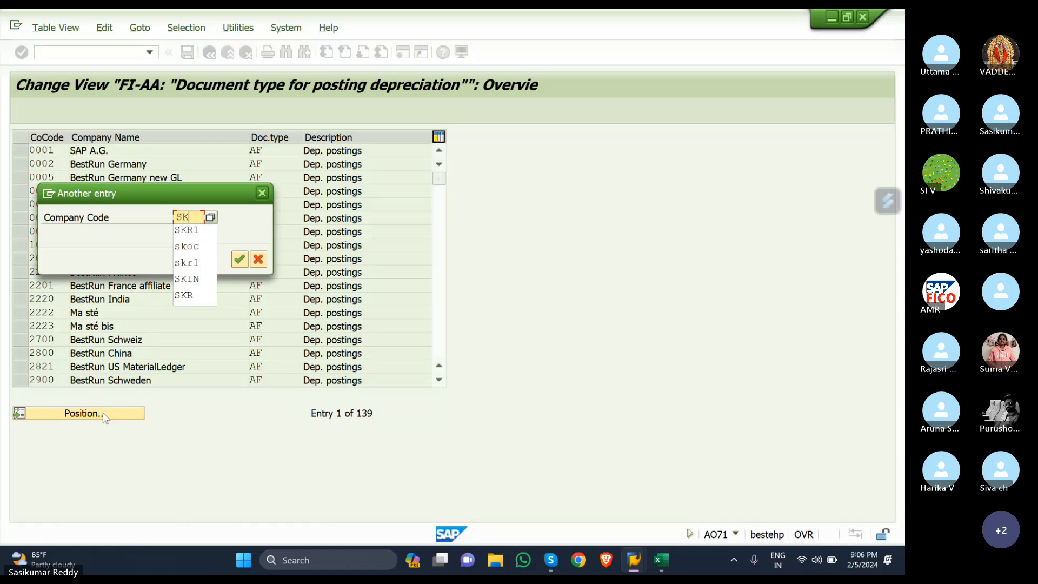
pyautogui.write('R1')
pyautogui.press('Return')
pyautogui.press('Return')
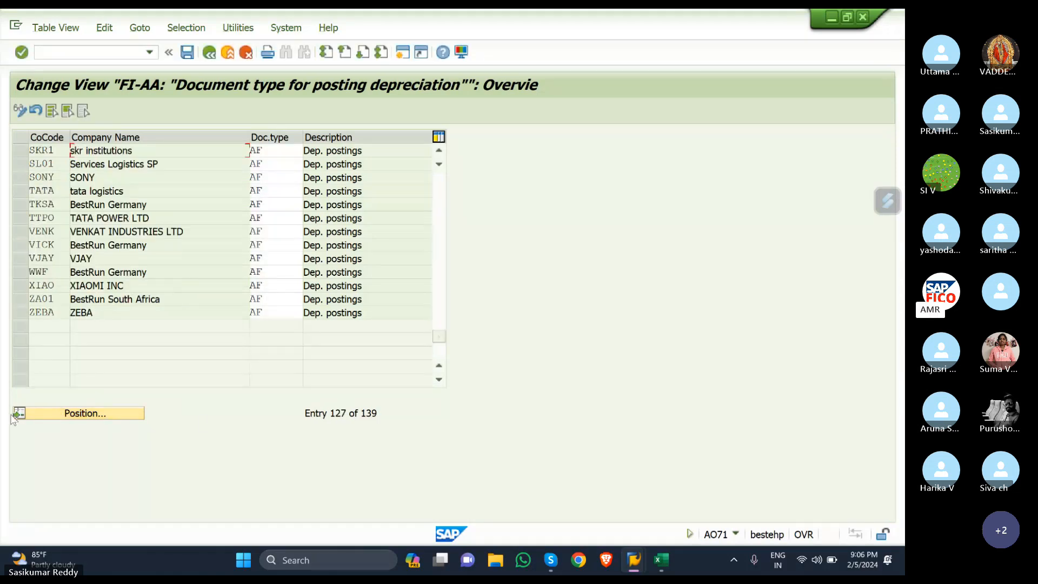
pyautogui.click(21, 150)
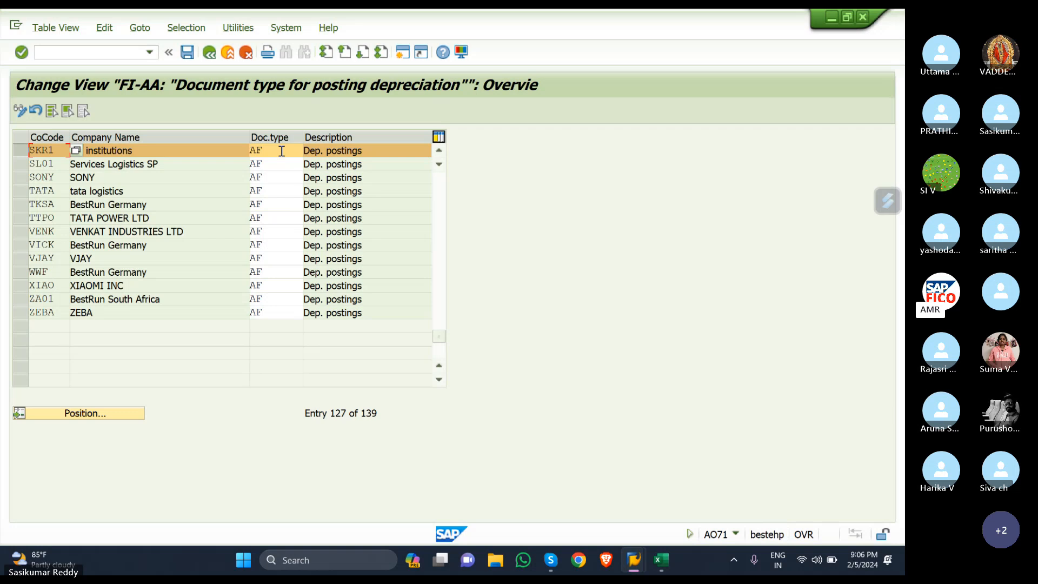
# Step: Switch to the Excel checklist and highlight the PART-04 row Define Screen Layout for Asset Master Data
pyautogui.click(671, 570)
pyautogui.click(530, 316)
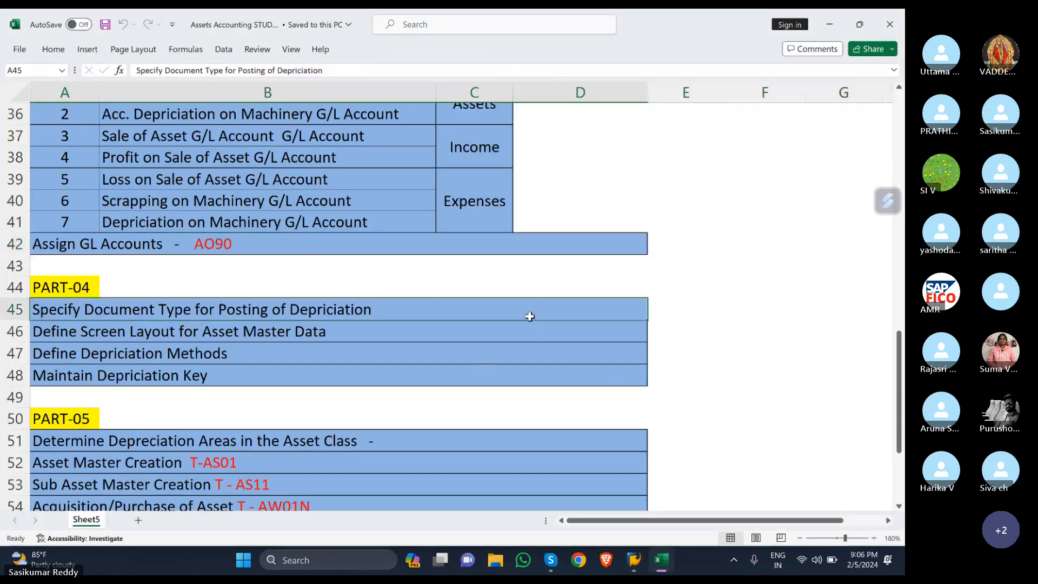
pyautogui.click(494, 331)
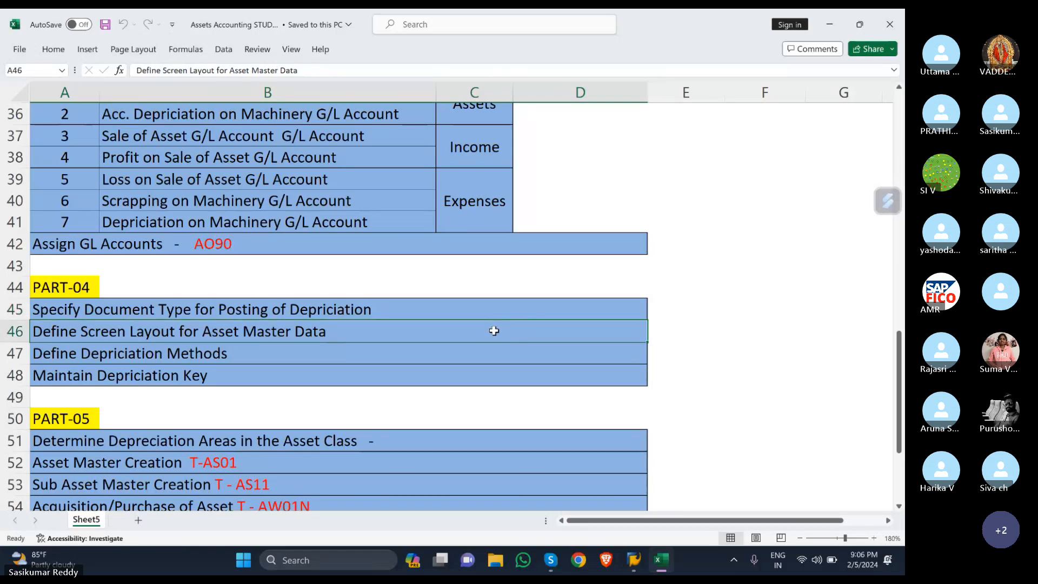
pyautogui.click(15, 332)
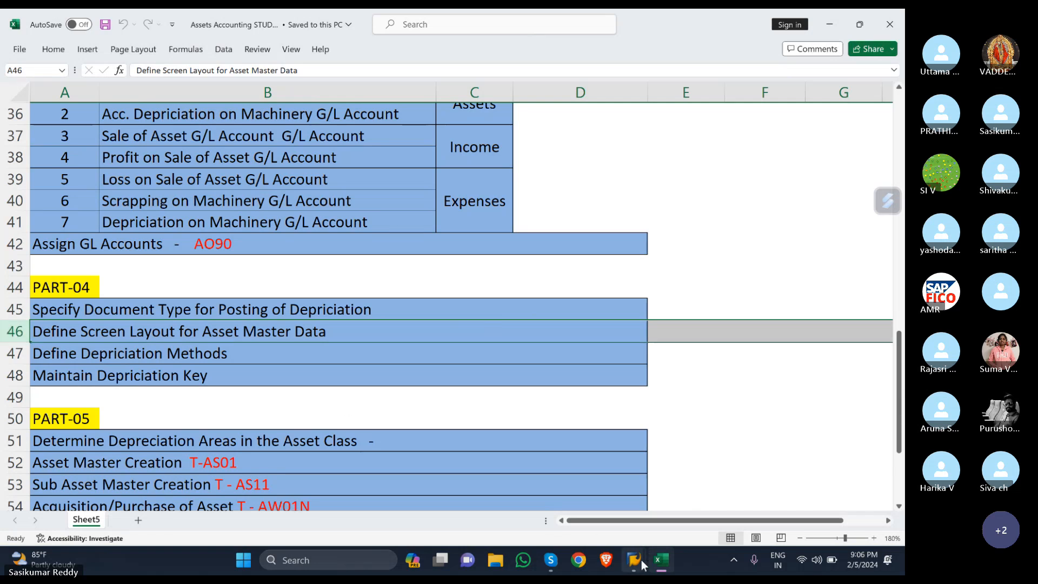
# Step: Switch back to SAP and exit the depreciation document type activity to the IMG structure
pyautogui.moveTo(641, 559)
pyautogui.click(644, 503)
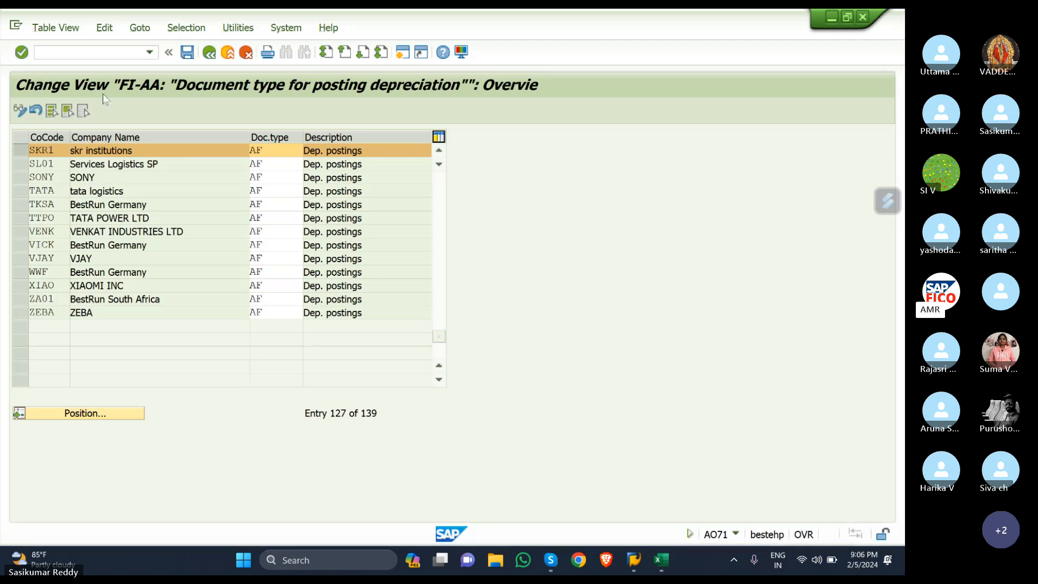
pyautogui.click(209, 53)
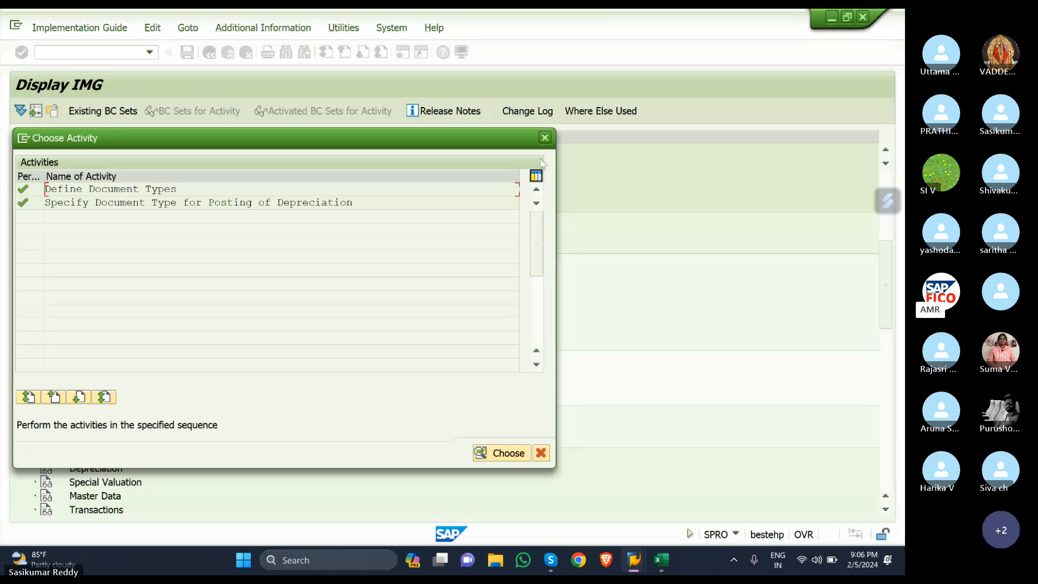
pyautogui.click(547, 139)
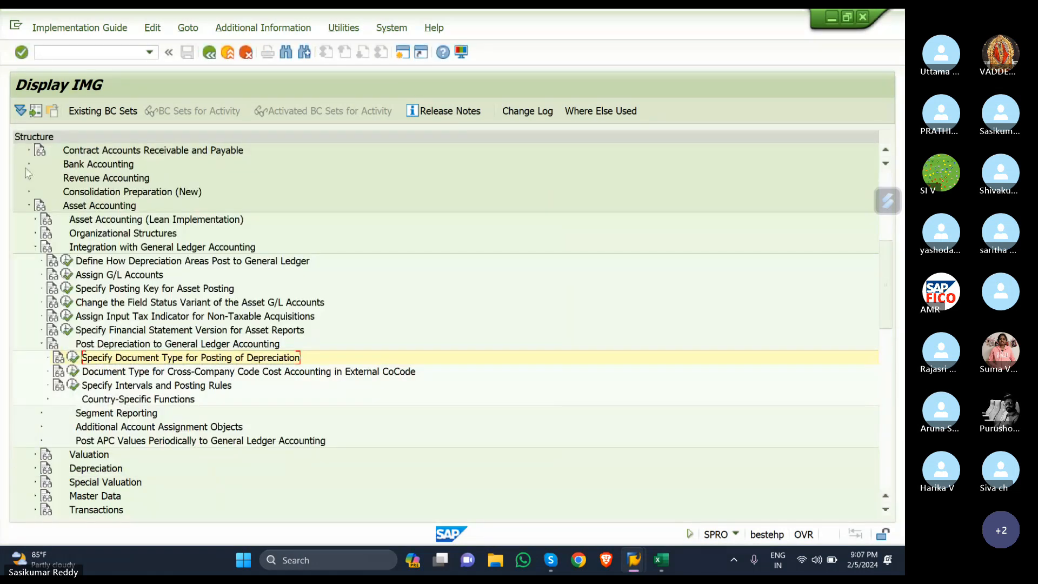
# Step: Expand Master Data and Screen Layout under Asset Accounting and open the activity Define Screen Layout for Asset Master Data
pyautogui.click(35, 496)
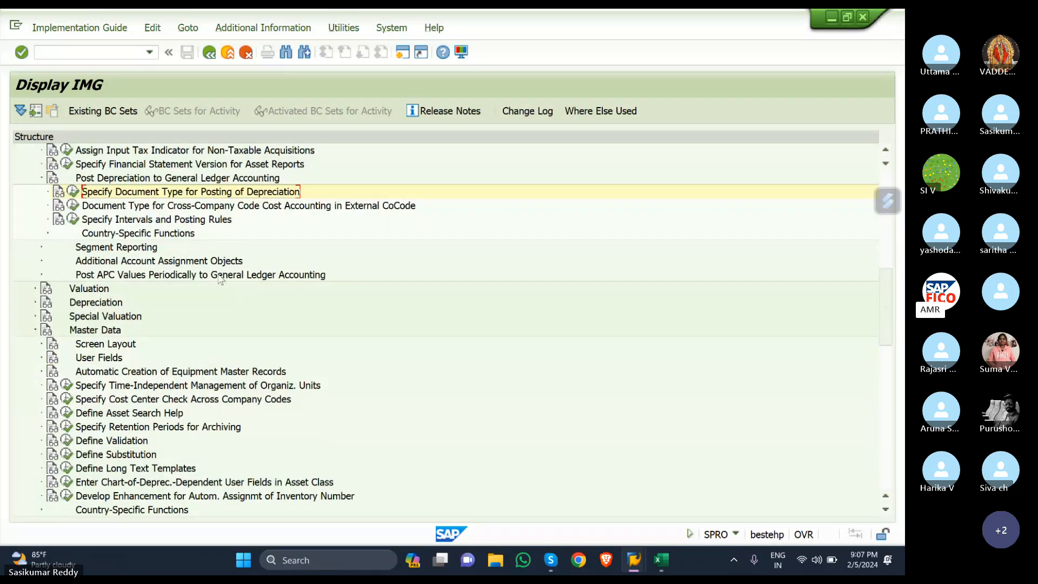
pyautogui.scroll(-3, 227, 270)
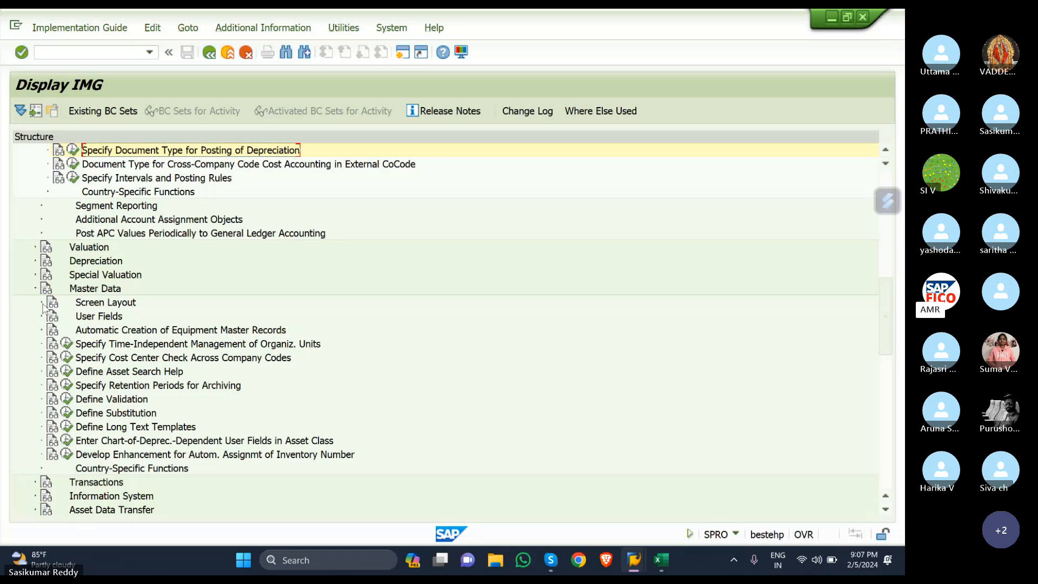
pyautogui.click(42, 303)
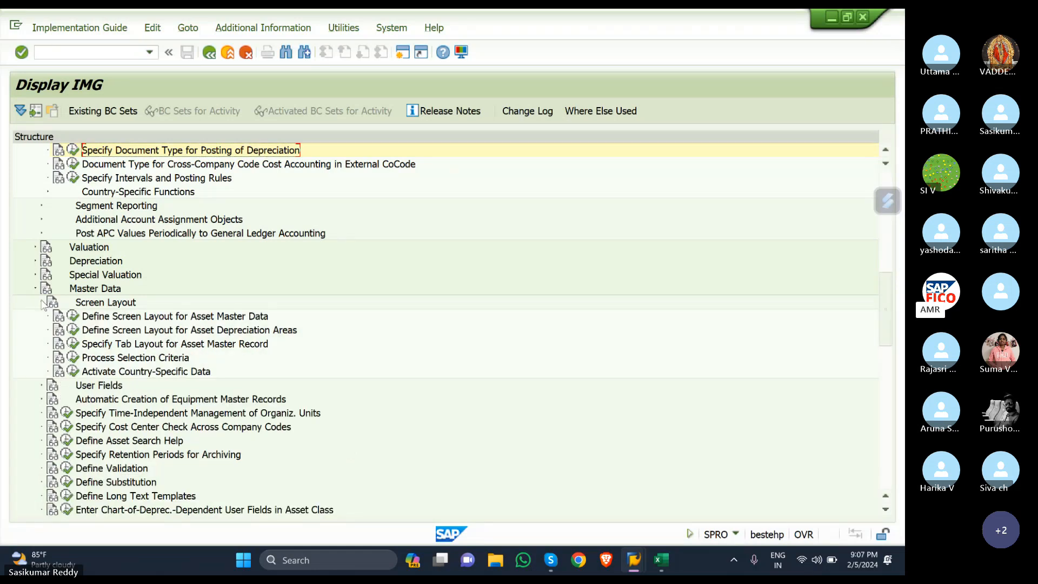
pyautogui.click(73, 316)
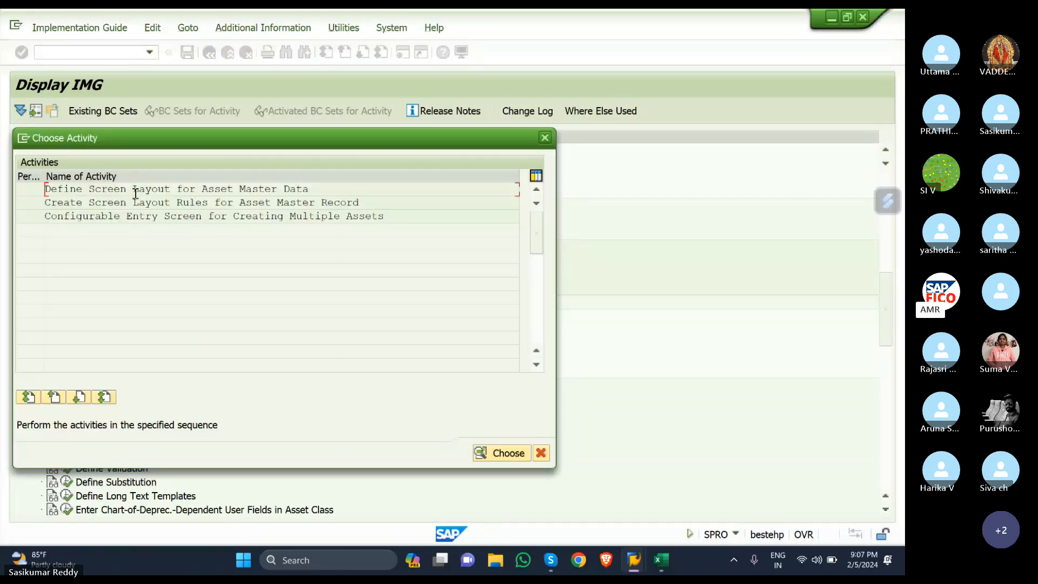
pyautogui.doubleClick(266, 189)
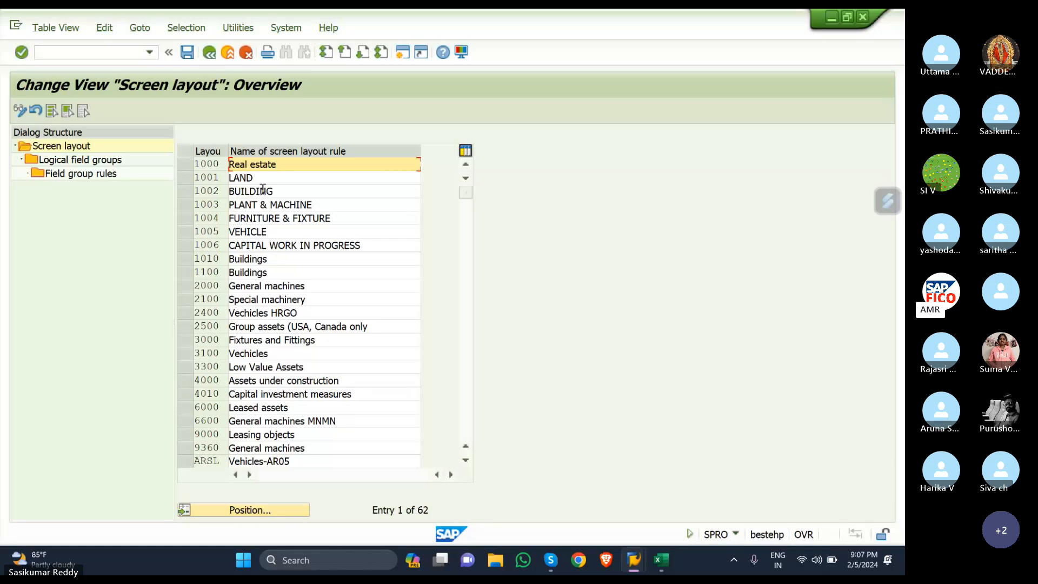
# Step: Start positioning the screen layout list, leaving the partial code SK as the screen layout
pyautogui.click(219, 510)
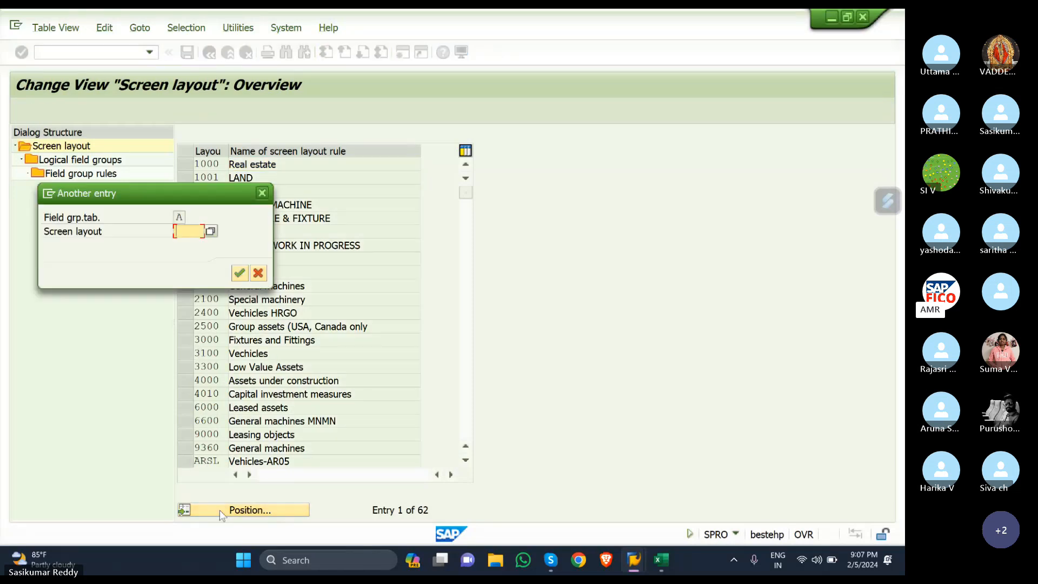
pyautogui.write('SK')
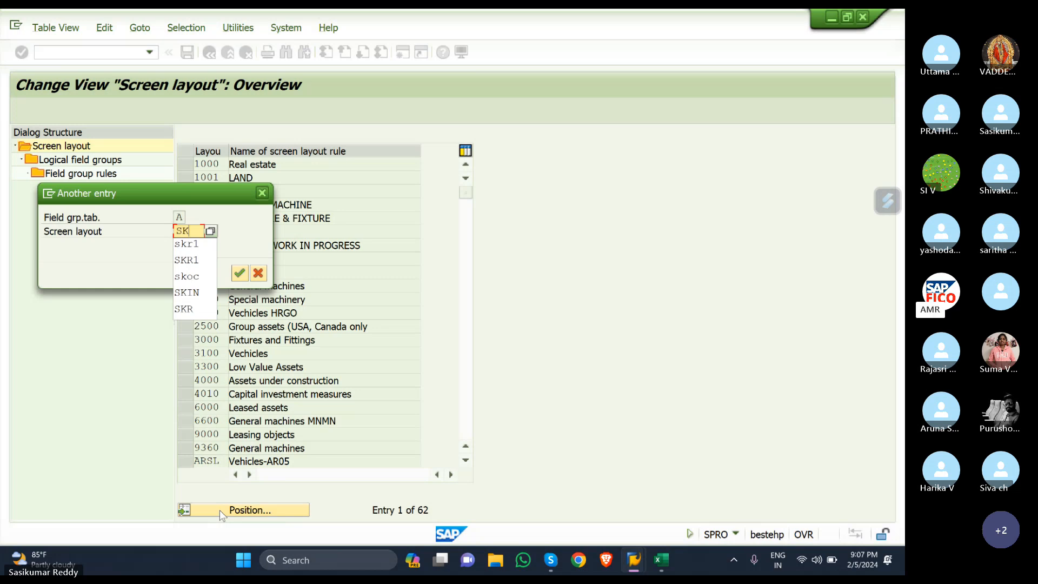
pyautogui.write('PM')
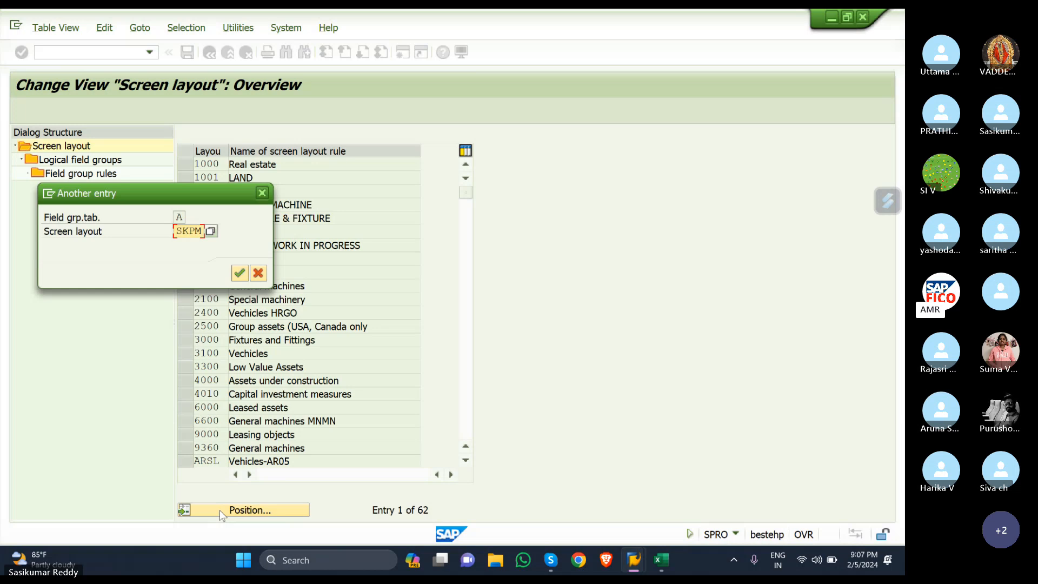
pyautogui.press('BackSpace')
pyautogui.press('BackSpace')
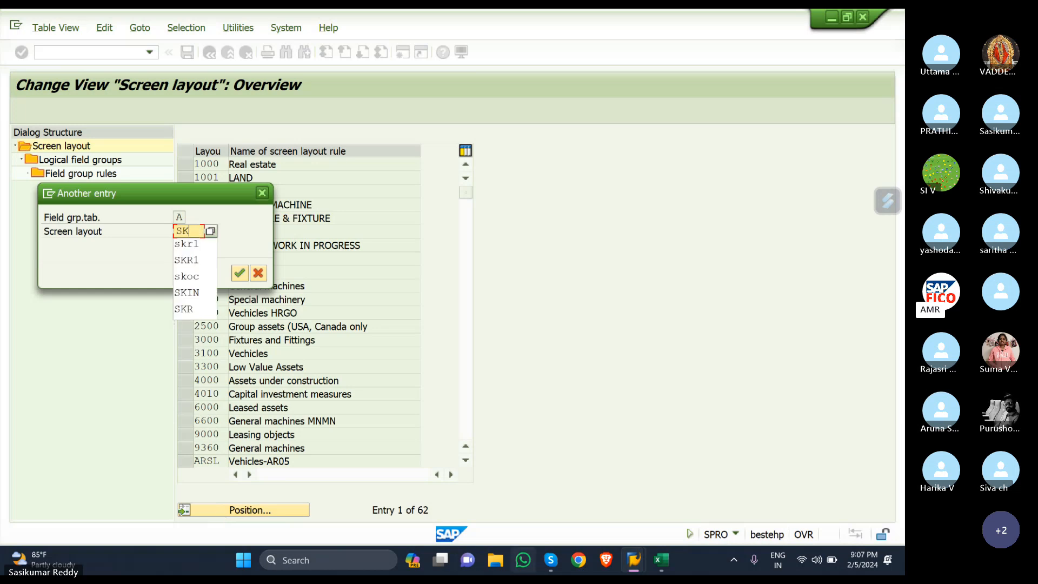
# Step: Look up the code noted for Create Screen Layout Rules in the Excel checklist and return to SAP
pyautogui.click(661, 559)
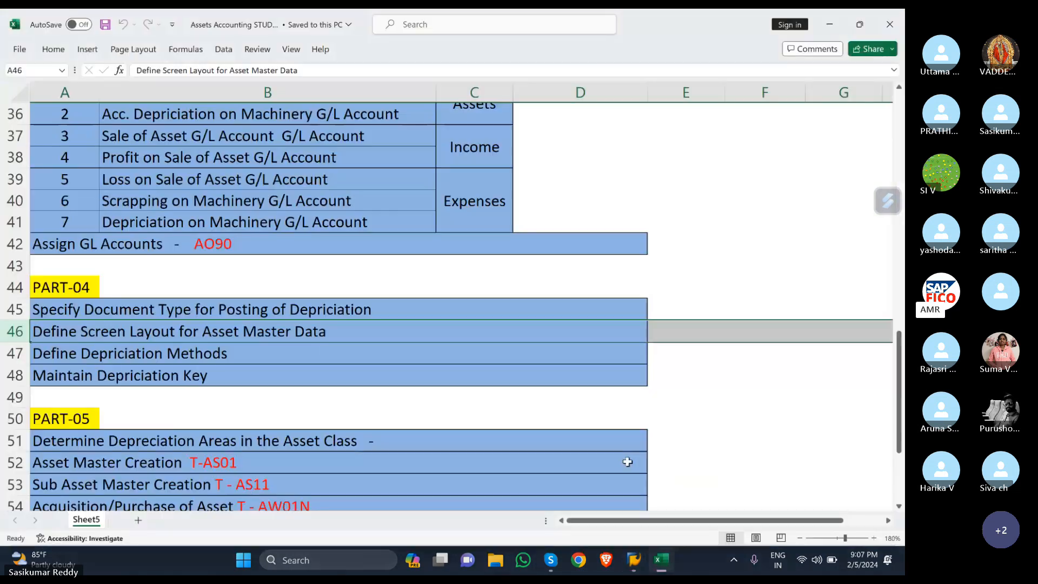
pyautogui.scroll(10, 611, 368)
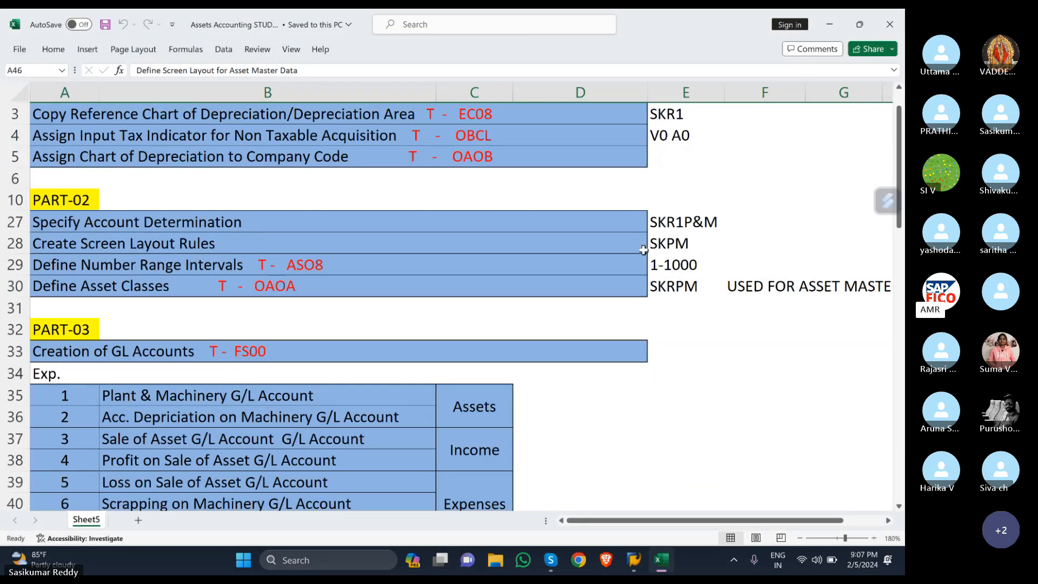
pyautogui.click(11, 244)
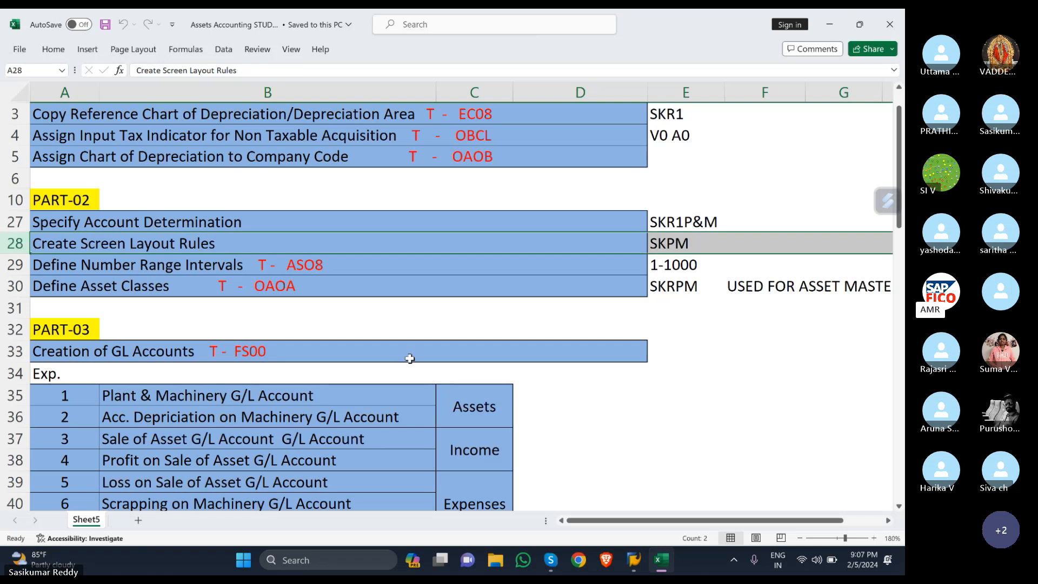
pyautogui.moveTo(641, 559)
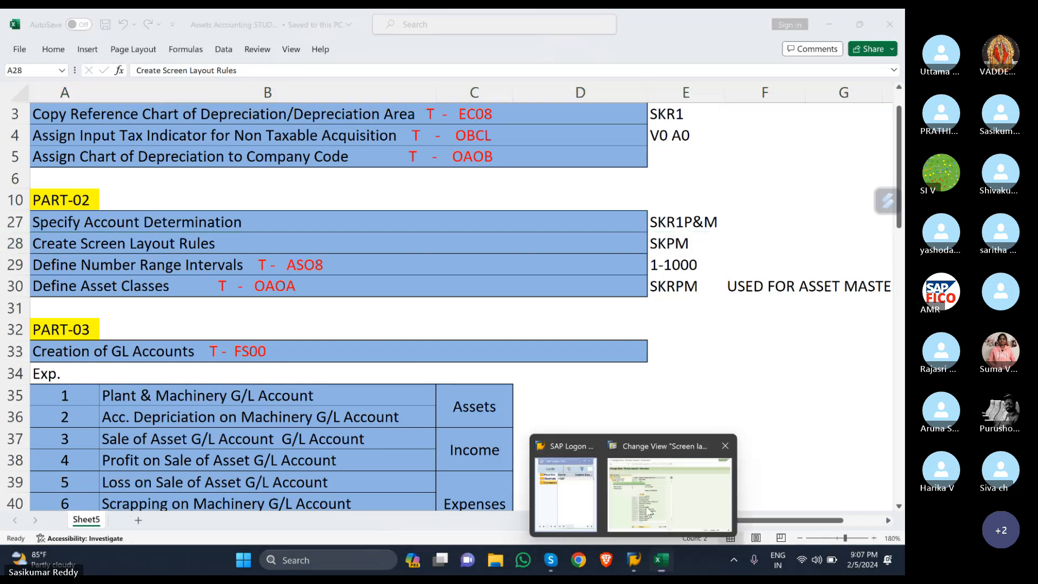
pyautogui.click(669, 492)
# Step: Position the list on screen layout SKPM and select the PLANT AND MACHINERY row
pyautogui.click(200, 233)
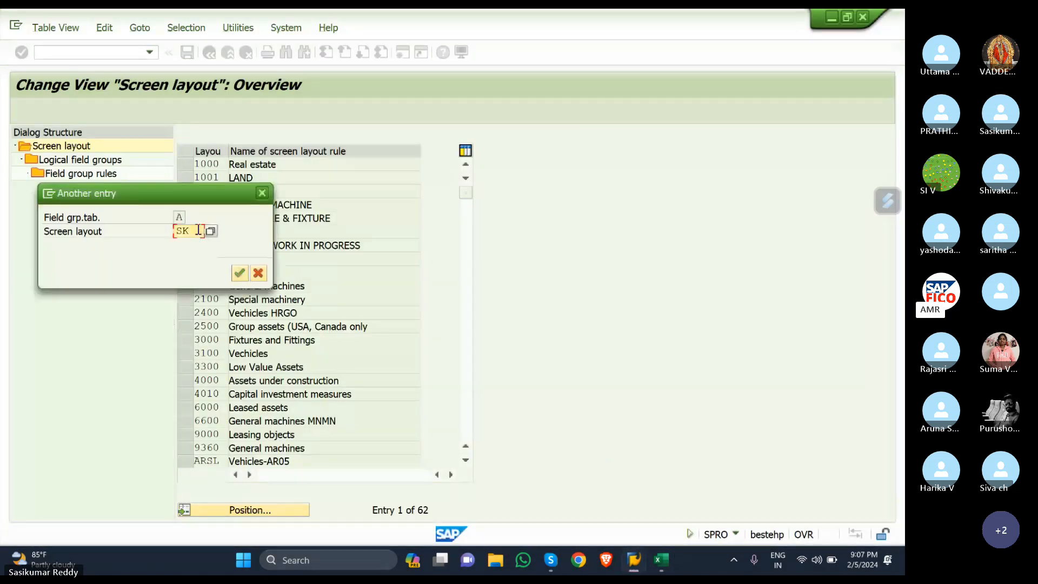
pyautogui.write('RE')
pyautogui.press('Return')
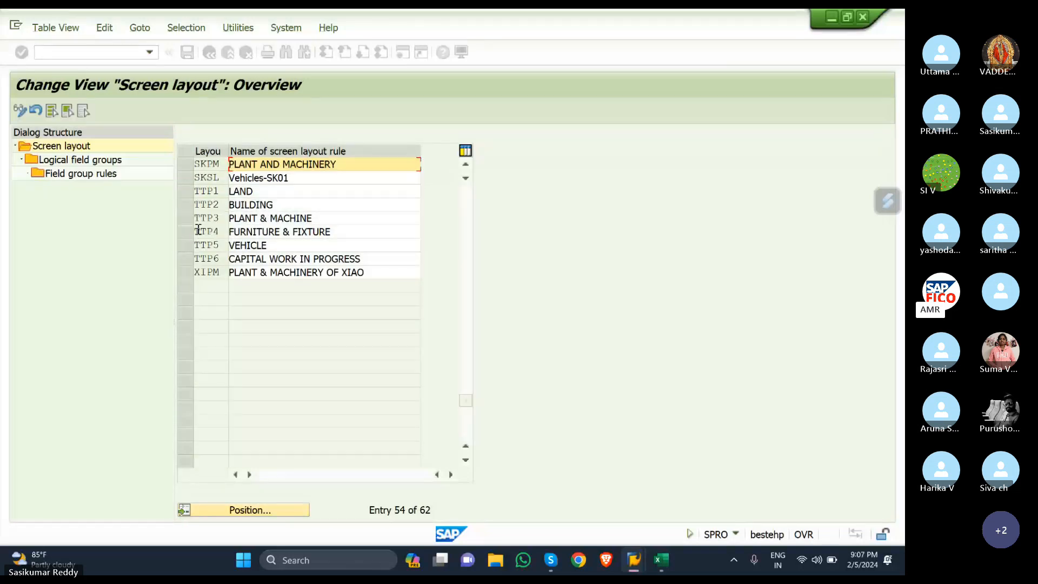
pyautogui.click(188, 169)
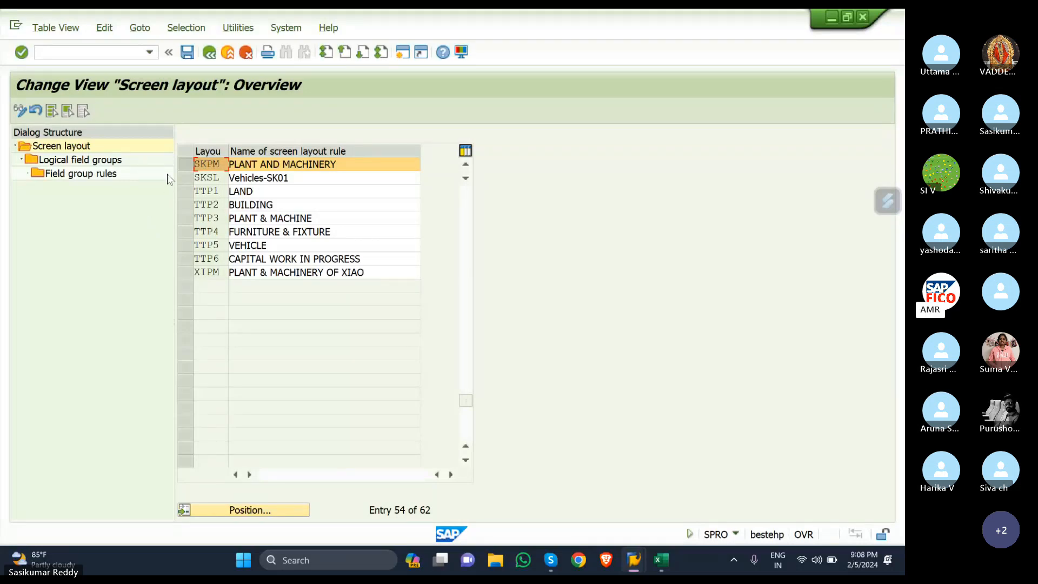
# Step: Open the logical field groups of the selected layout and display the field group rules for group 3, Time-dependent data
pyautogui.doubleClick(92, 161)
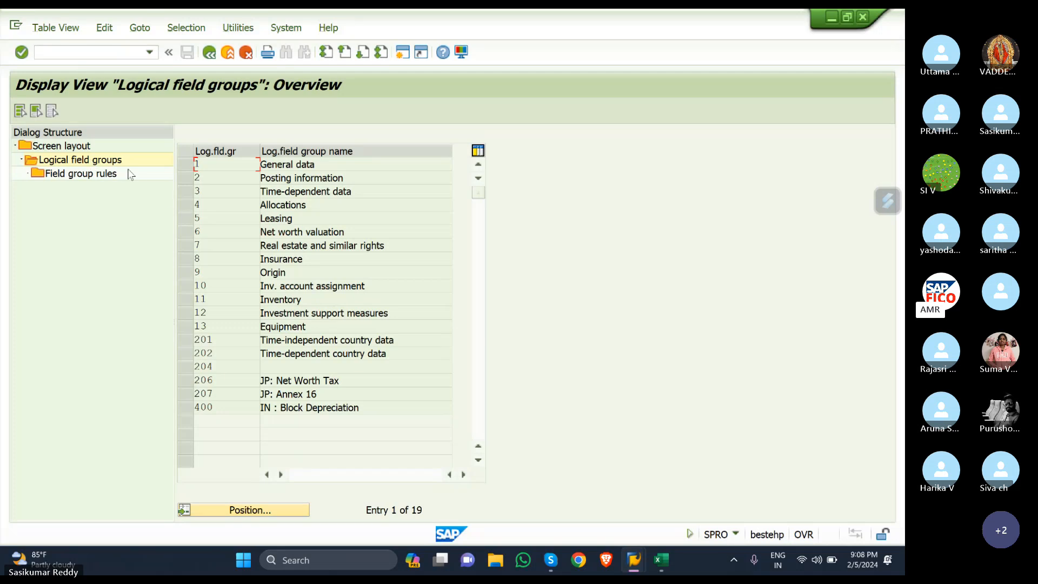
pyautogui.click(187, 196)
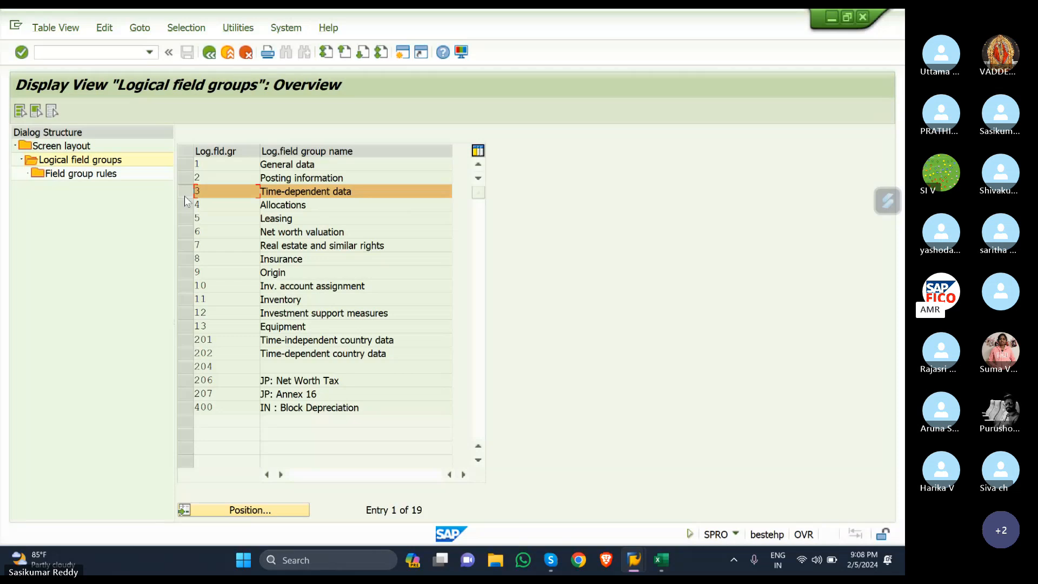
pyautogui.doubleClick(87, 174)
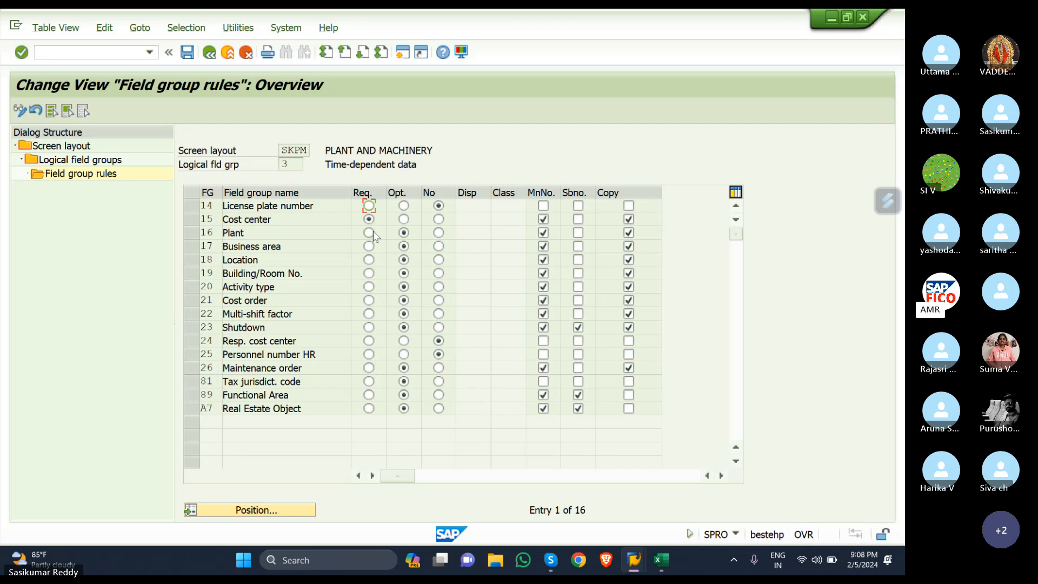
# Step: Make Cost center optional, keep Plant and Business area optional, and set Building/Room No. and Activity type to No
pyautogui.click(404, 219)
pyautogui.click(439, 233)
pyautogui.click(438, 246)
pyautogui.click(438, 273)
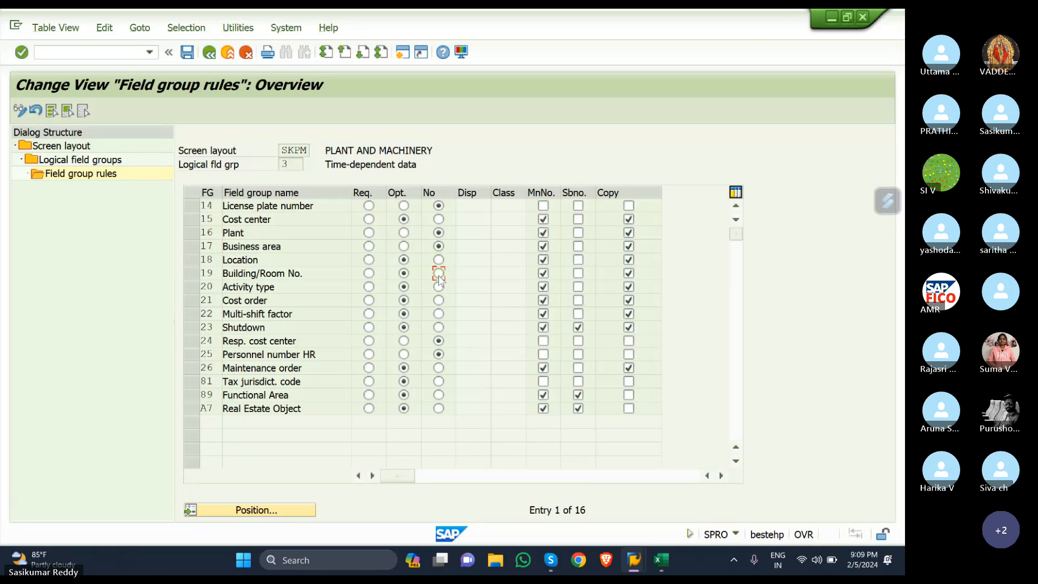
pyautogui.click(439, 287)
pyautogui.click(438, 233)
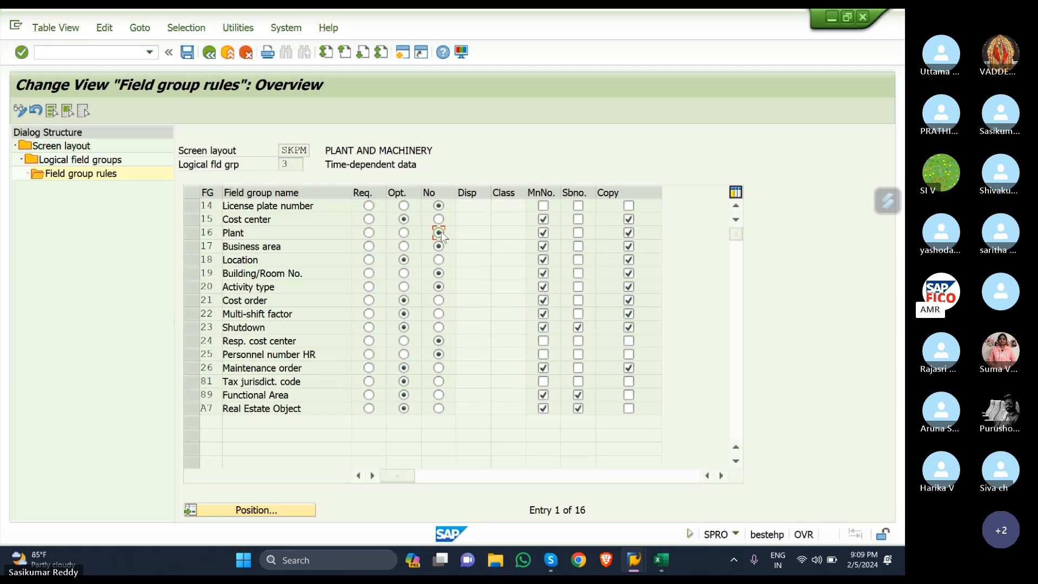
pyautogui.click(404, 232)
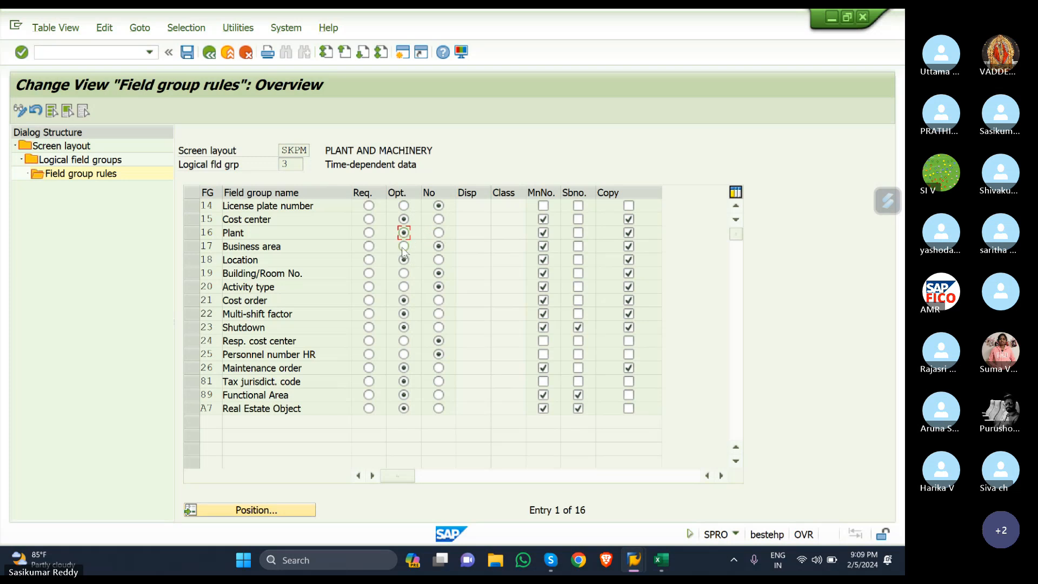
pyautogui.click(403, 247)
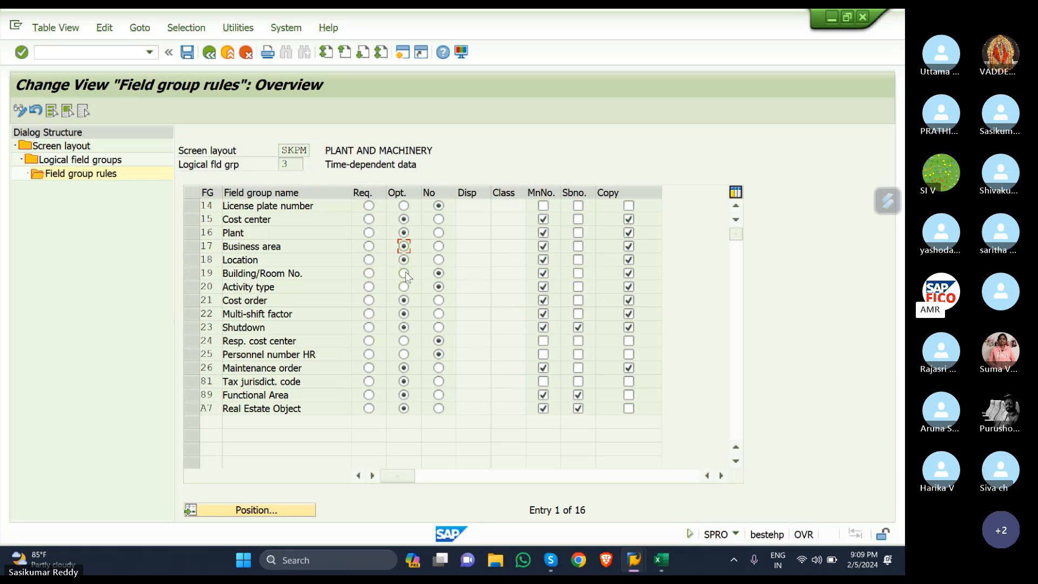
# Step: Set Cost order, Multi-shift factor, Shutdown, Maintenance order, Tax jurisdict. code, Functional Area and Real Estate Object to No
pyautogui.click(439, 301)
pyautogui.click(438, 313)
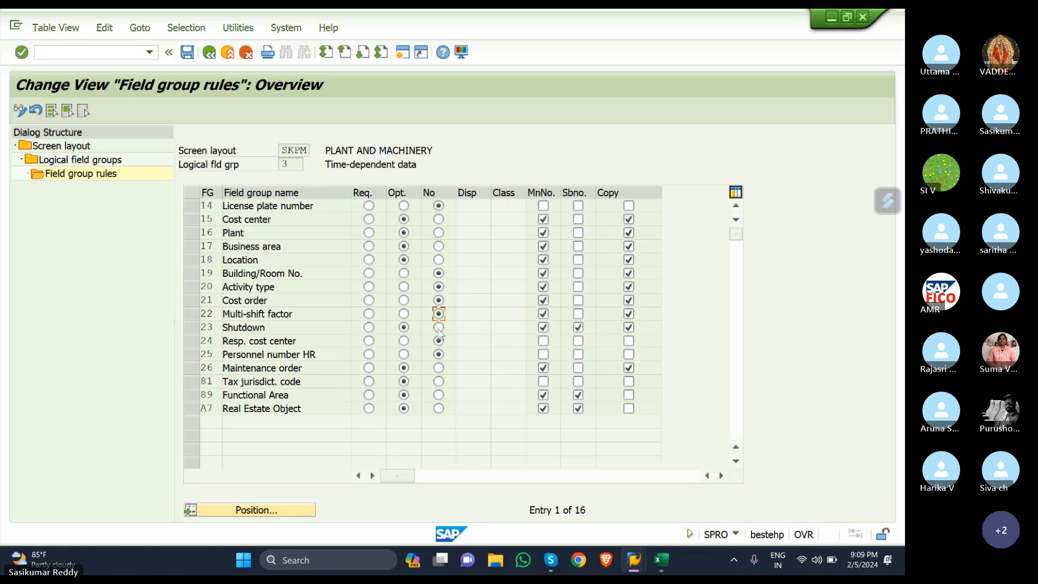
pyautogui.click(438, 327)
pyautogui.click(438, 367)
pyautogui.click(439, 381)
pyautogui.click(439, 395)
pyautogui.click(439, 409)
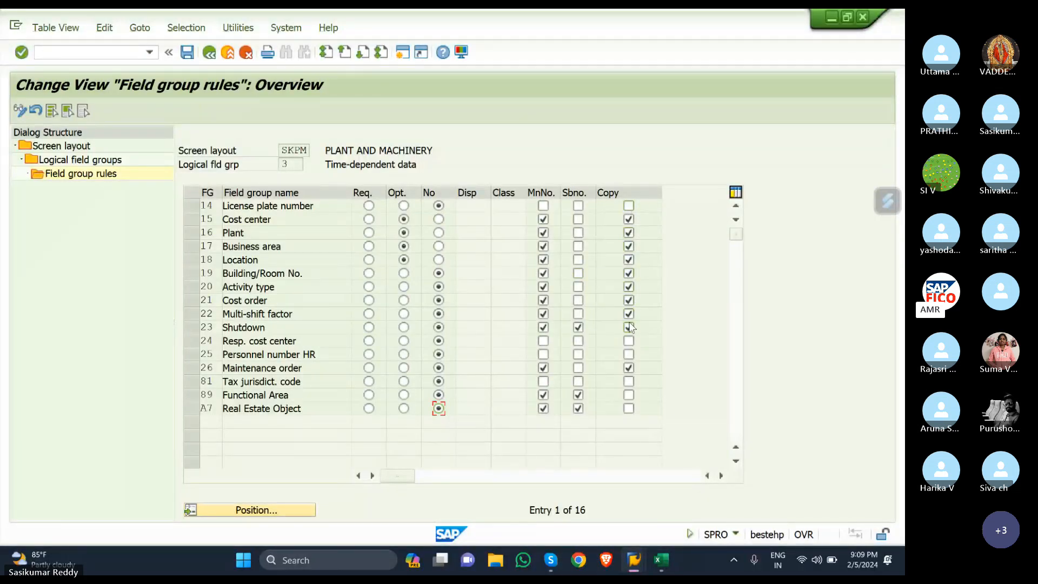
# Step: Clear the Copy option for field groups 19 to 23 and for 26, Maintenance order
pyautogui.click(629, 273)
pyautogui.click(629, 286)
pyautogui.click(629, 300)
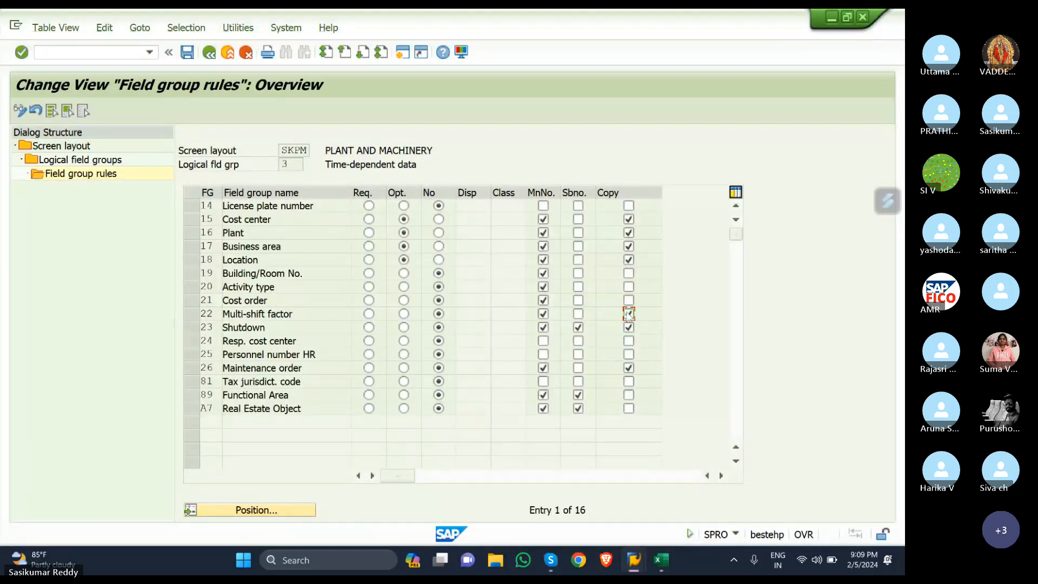
pyautogui.click(629, 313)
pyautogui.click(629, 327)
pyautogui.click(629, 368)
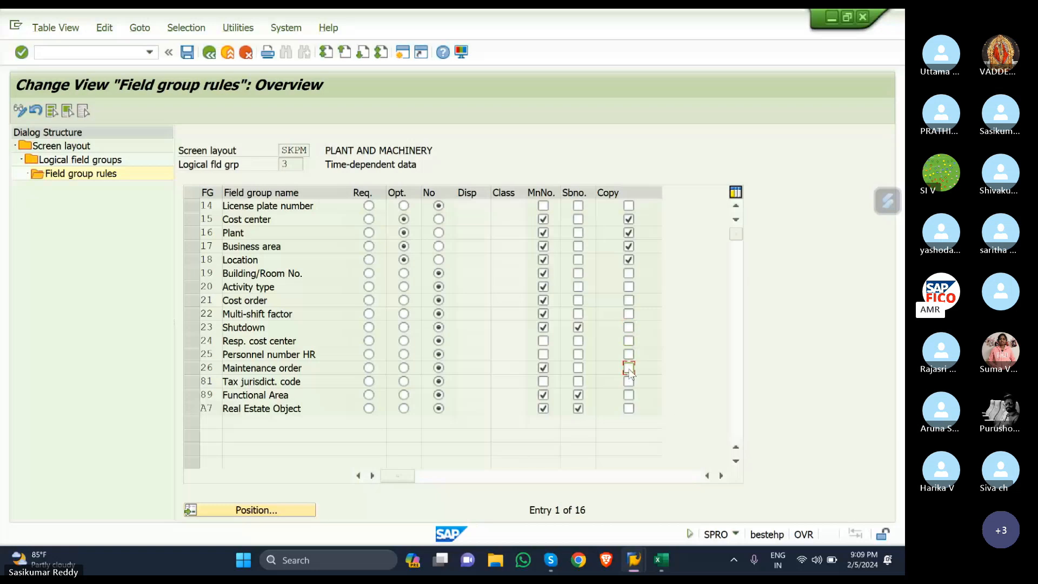
# Step: Clear the MnNo. option for field groups 19 to 23, 26, 89 and A7, and the Sbno. option for 23, 89 and A7
pyautogui.click(542, 273)
pyautogui.click(543, 286)
pyautogui.click(543, 300)
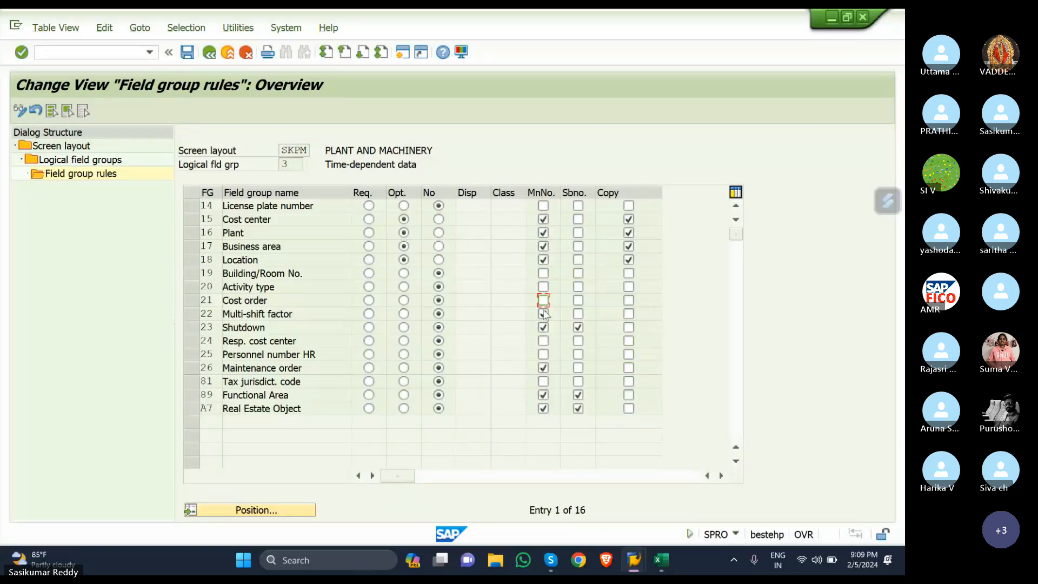
pyautogui.click(542, 313)
pyautogui.click(578, 327)
pyautogui.click(543, 368)
pyautogui.click(543, 394)
pyautogui.click(542, 408)
pyautogui.click(578, 395)
pyautogui.click(578, 408)
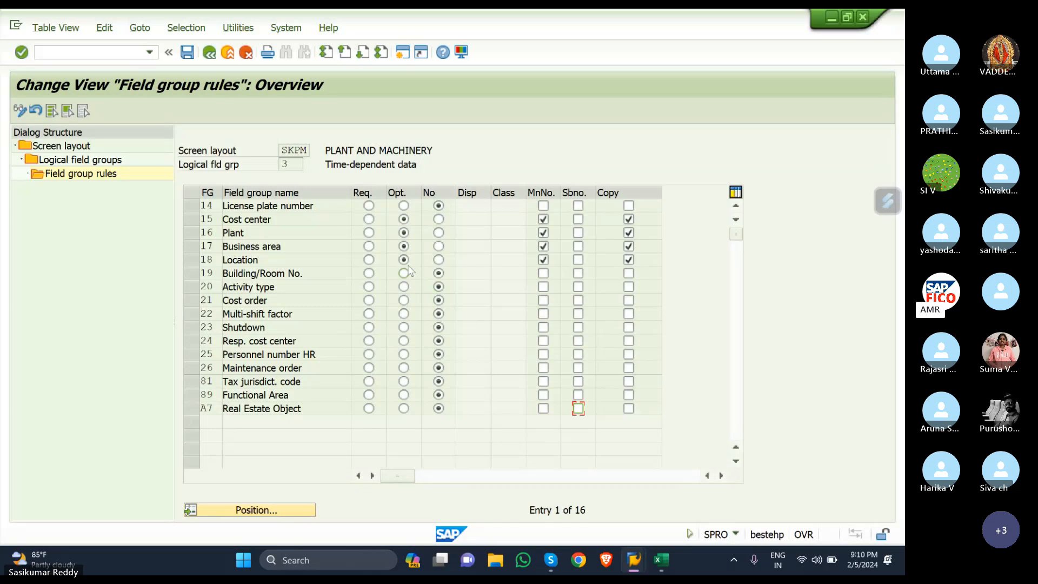
# Step: Return to the logical field groups and open the field group rules for group 2, Posting information
pyautogui.doubleClick(74, 161)
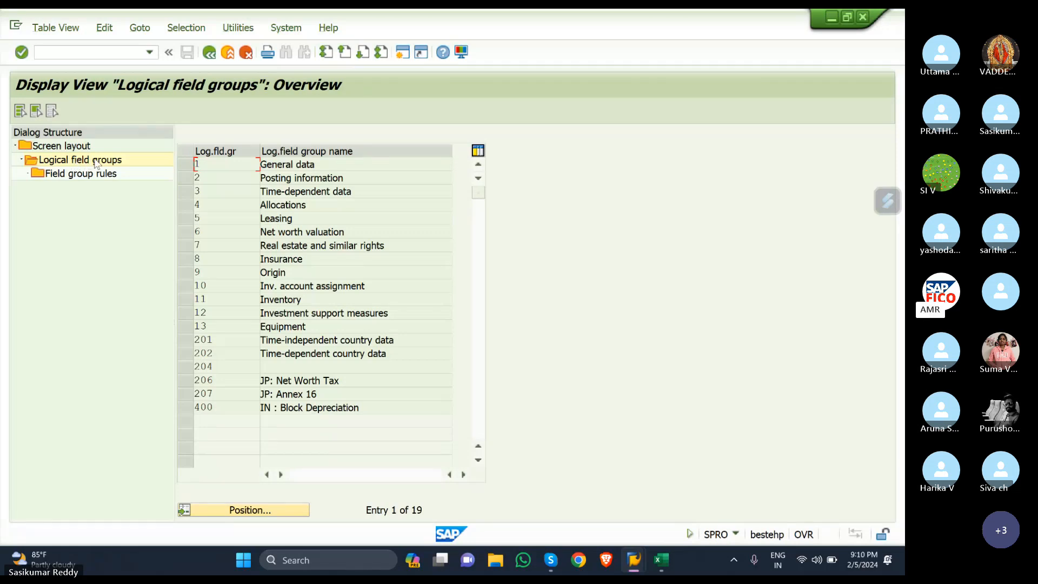
pyautogui.click(189, 179)
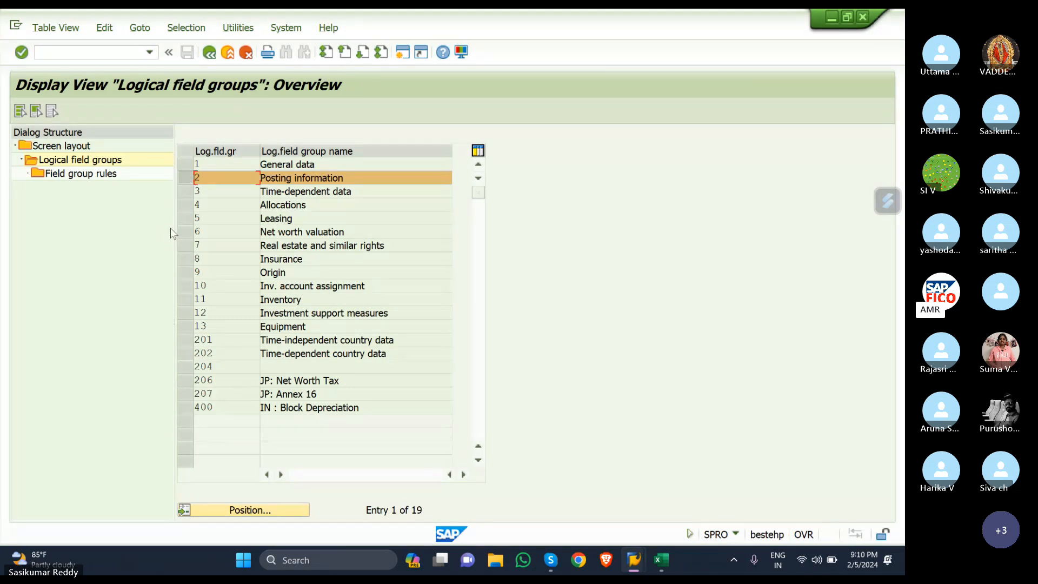
pyautogui.doubleClick(106, 176)
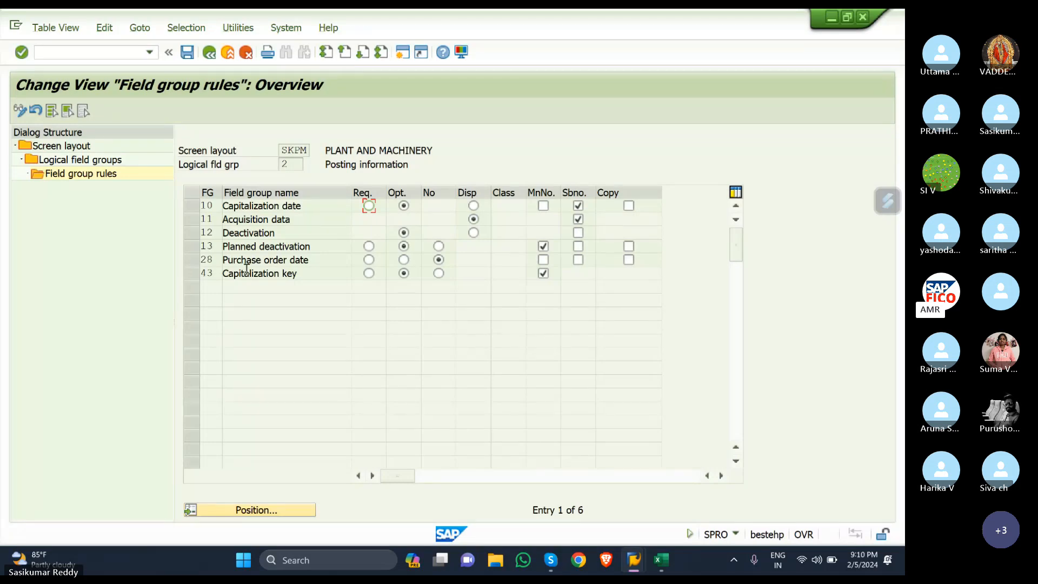
# Step: Make Capitalization date required, set Deactivation to display with Sbno. maintenance, and save the rules under customizing request DPKK900804
pyautogui.click(368, 205)
pyautogui.click(474, 233)
pyautogui.click(578, 233)
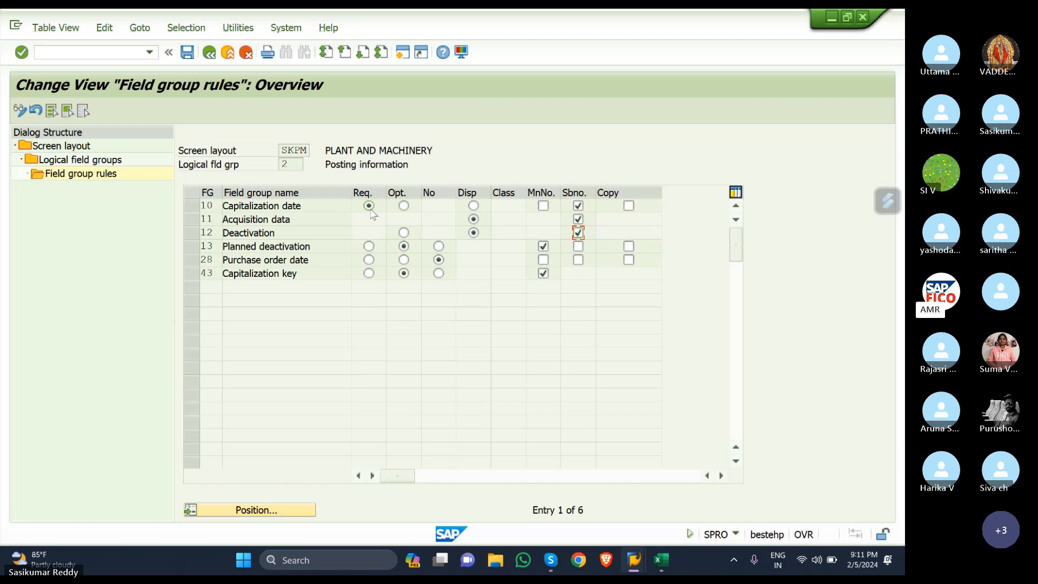
pyautogui.click(187, 54)
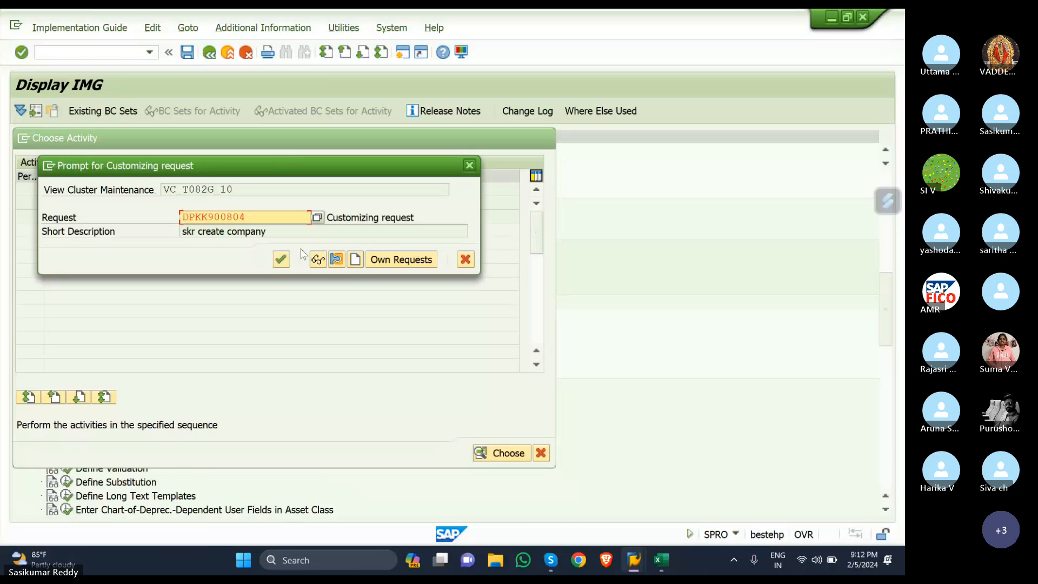
pyautogui.click(280, 259)
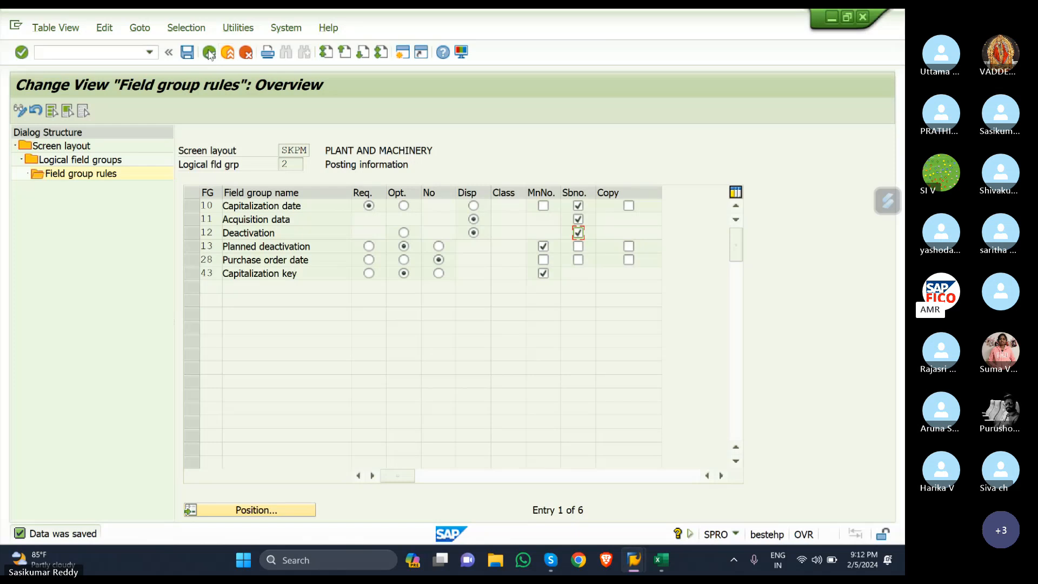
# Step: Look up the next task in the Excel checklist, mark the Define Depriciation Methods row, and return to SAP
pyautogui.click(661, 560)
pyautogui.scroll(-5, 166, 289)
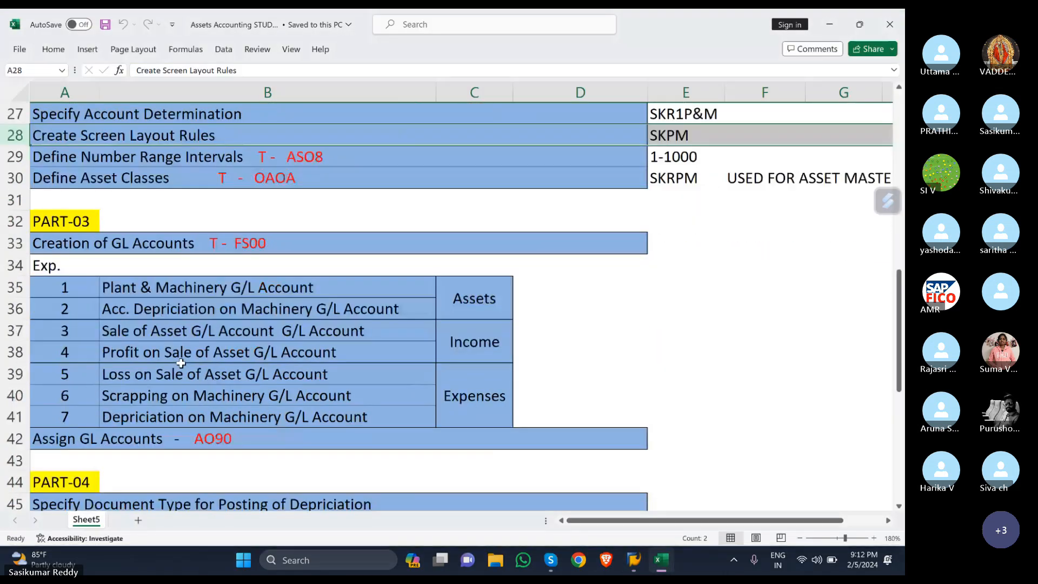
pyautogui.scroll(-4, 180, 361)
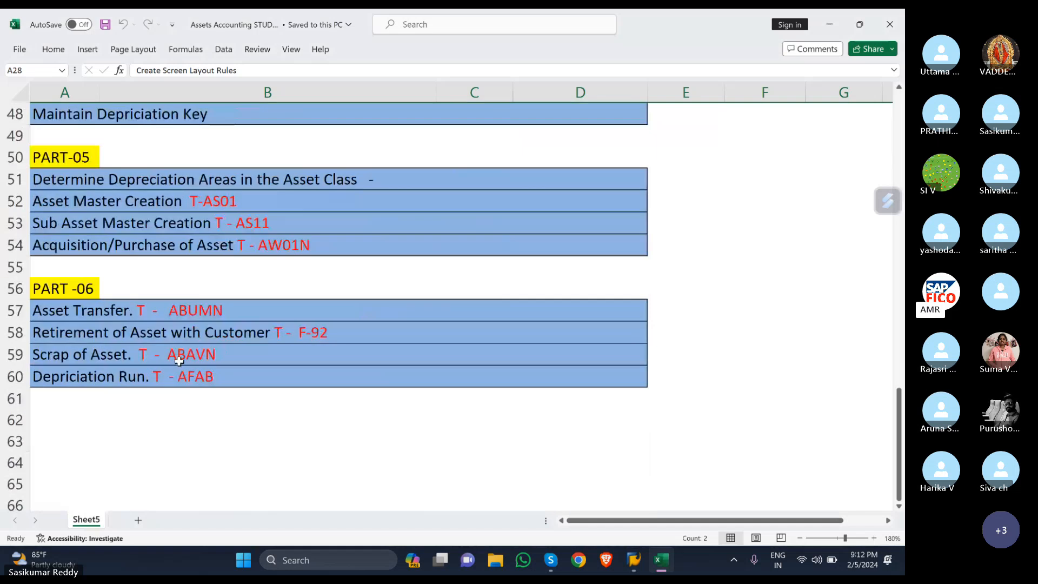
pyautogui.scroll(3, 179, 359)
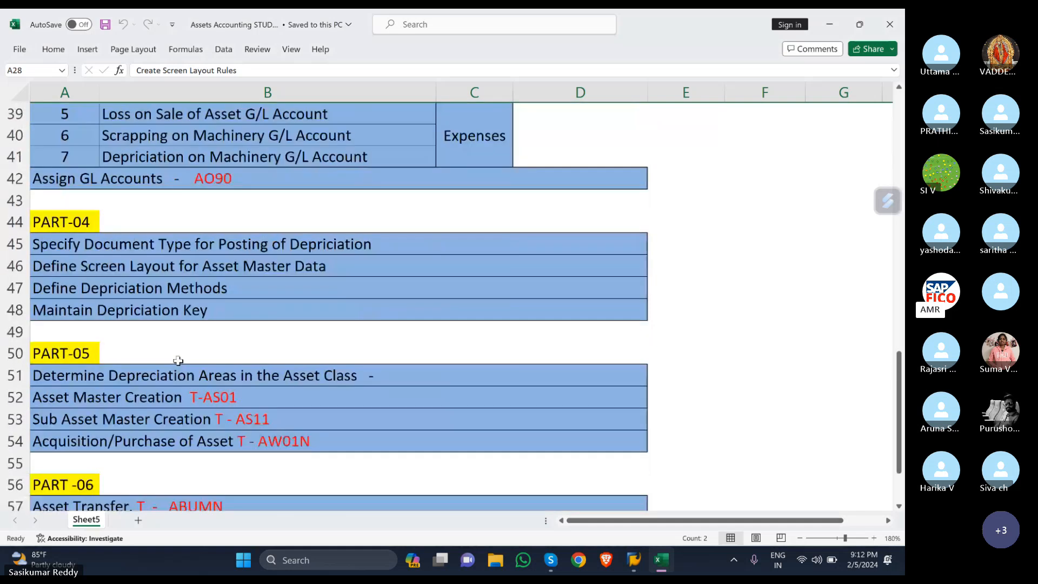
pyautogui.click(14, 288)
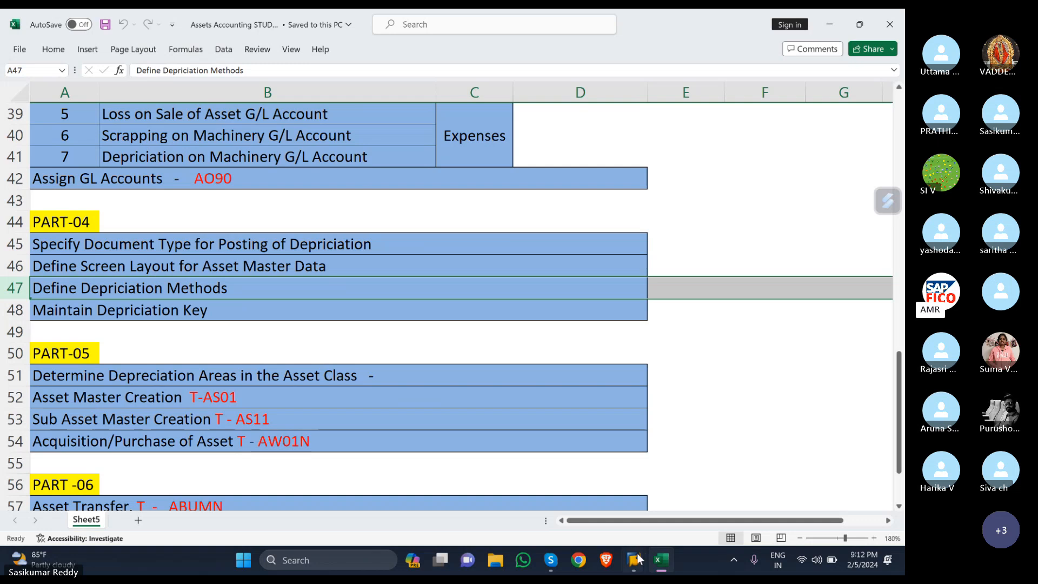
pyautogui.moveTo(636, 561)
pyautogui.click(633, 513)
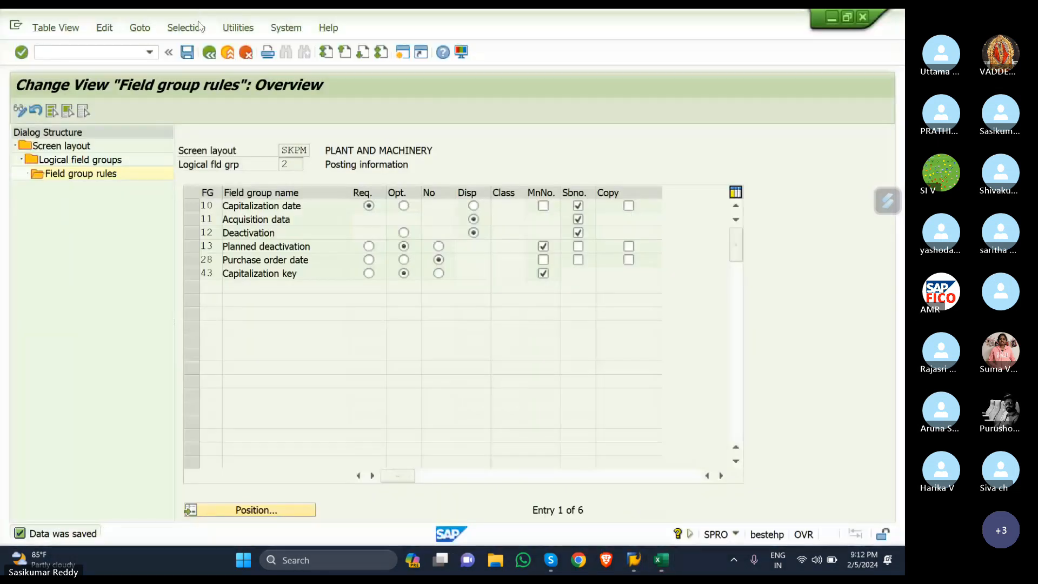
# Step: Leave the screen layout configuration, saving the overview, and close the activity selection to return to the IMG structure
pyautogui.click(208, 56)
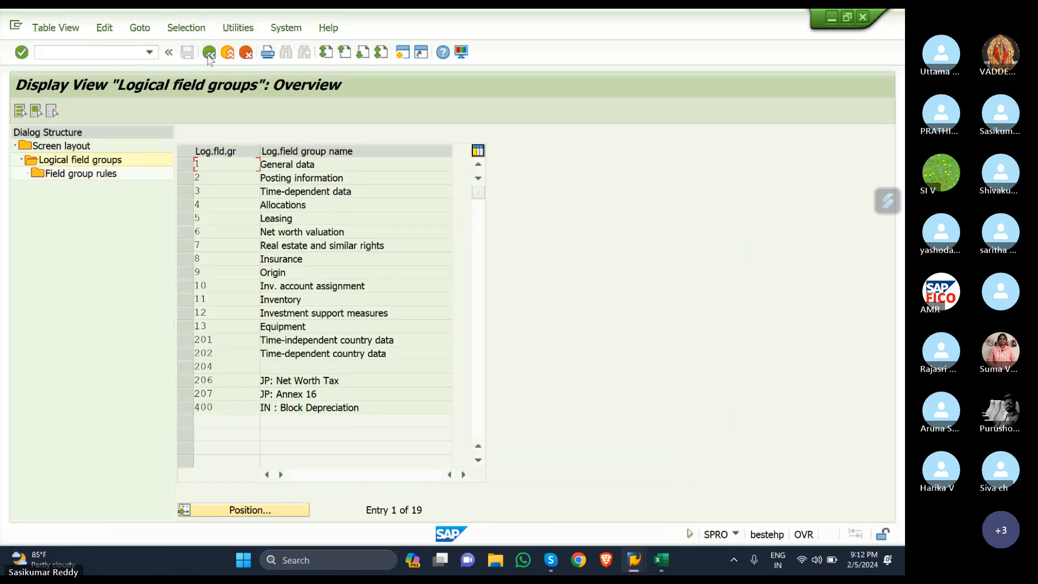
pyautogui.click(208, 55)
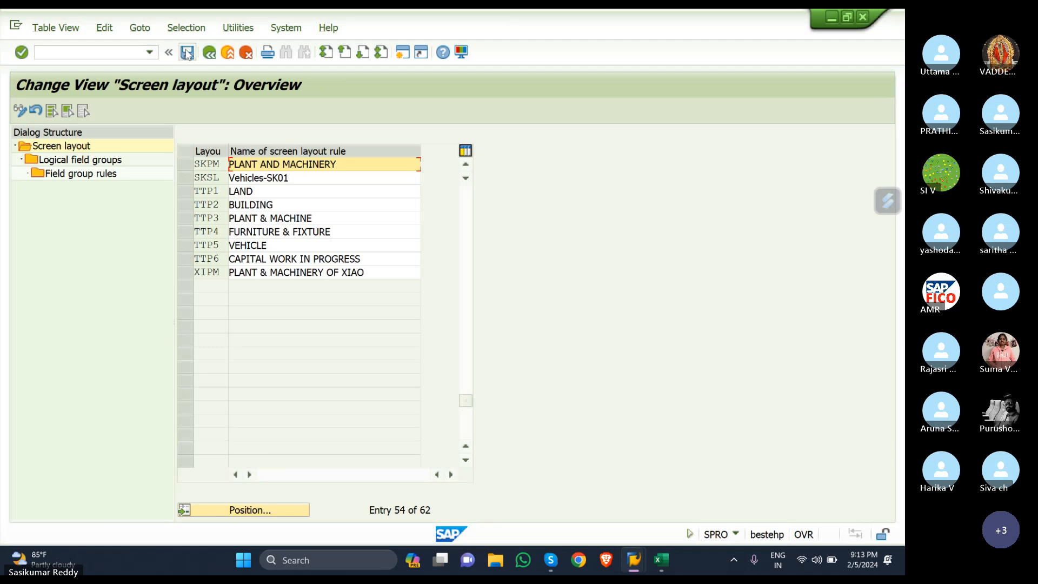
pyautogui.click(187, 53)
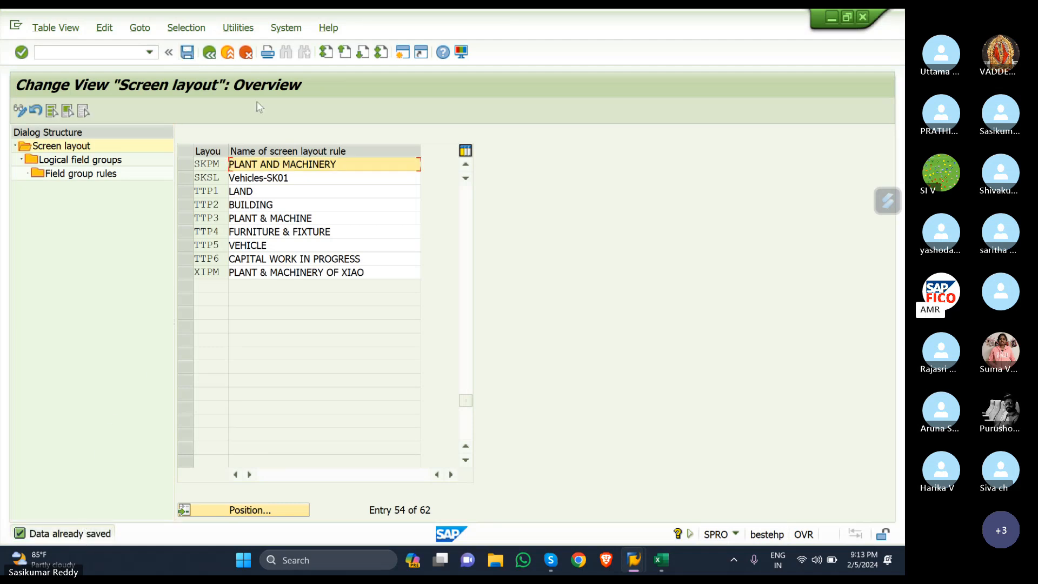
pyautogui.click(210, 53)
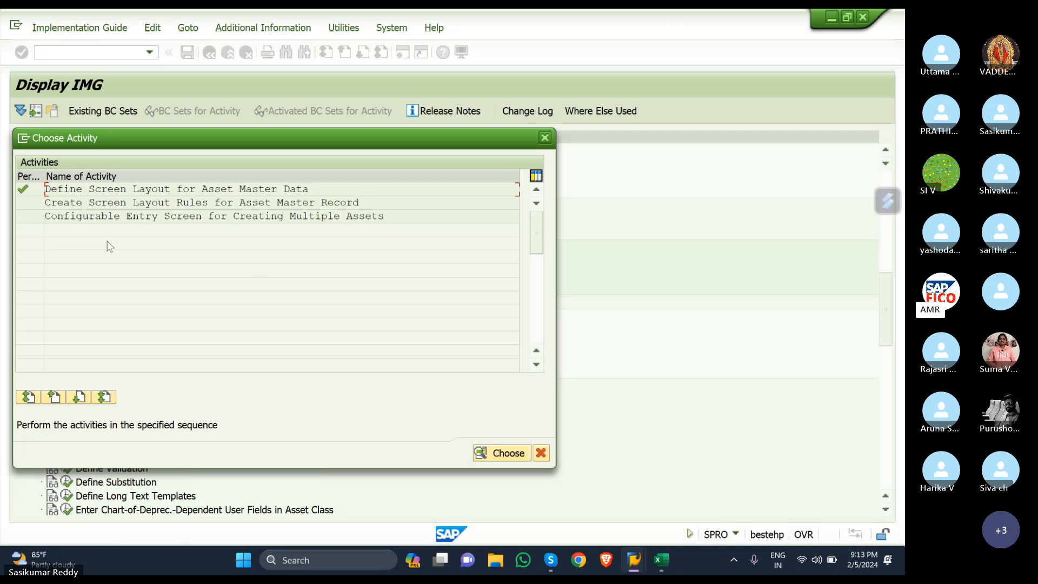
pyautogui.click(545, 138)
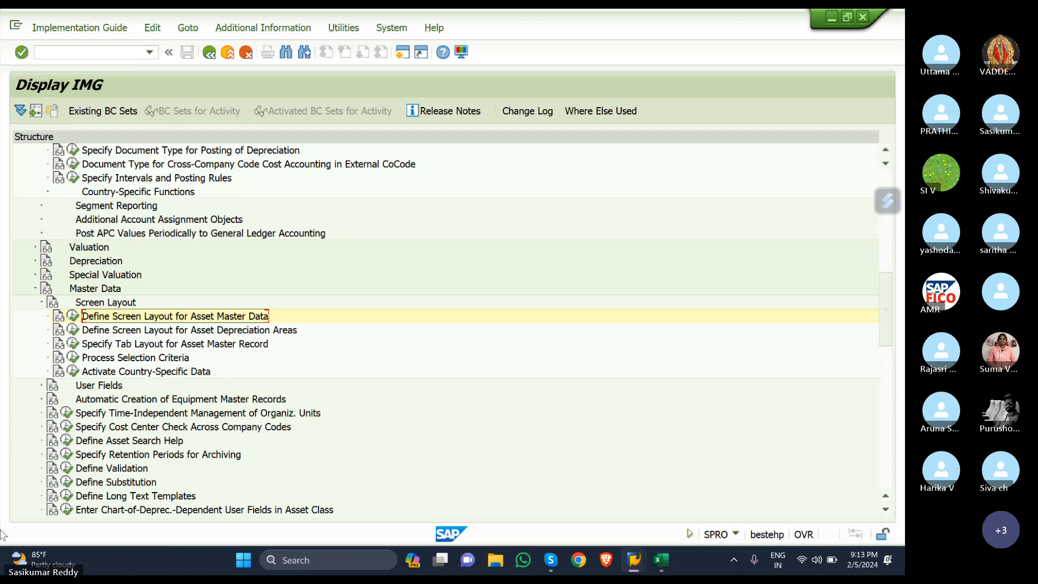
# Step: Open Define Multi-Level Methods under Depreciation, Valuation Methods, Depreciation Key, Calculation Methods for chart of depreciation SKR1
pyautogui.click(35, 261)
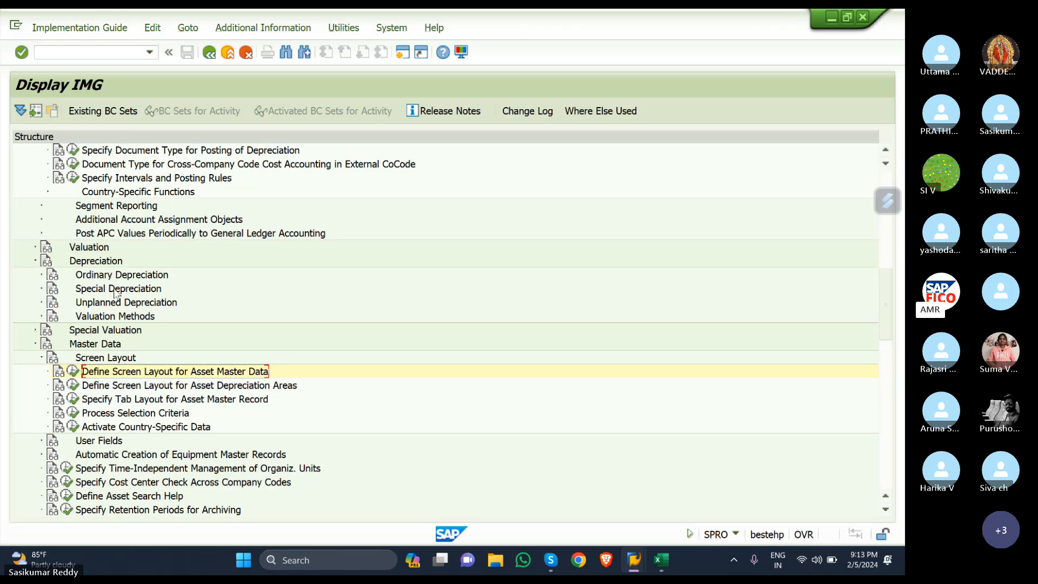
pyautogui.click(42, 318)
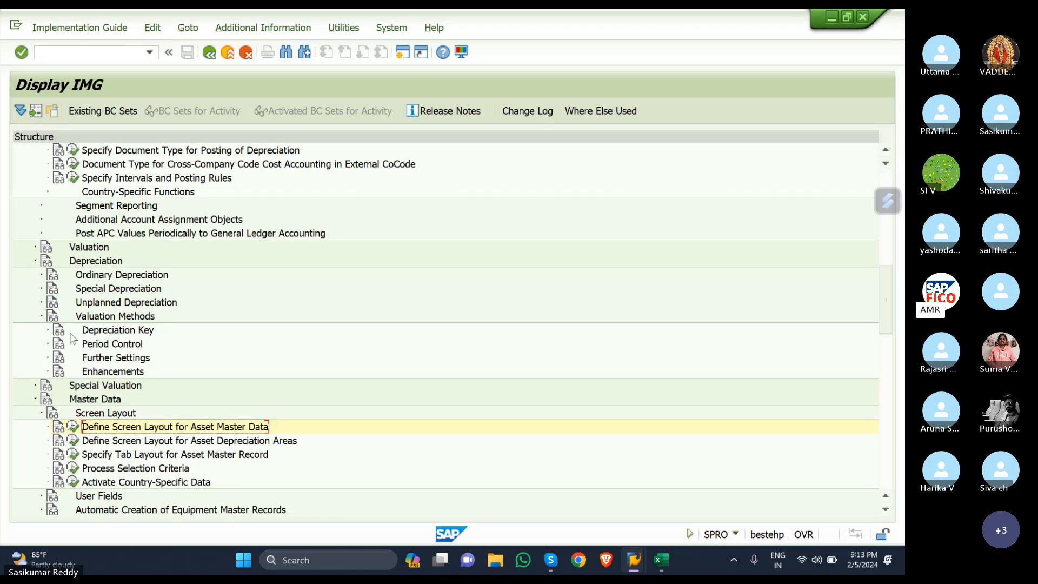
pyautogui.click(47, 330)
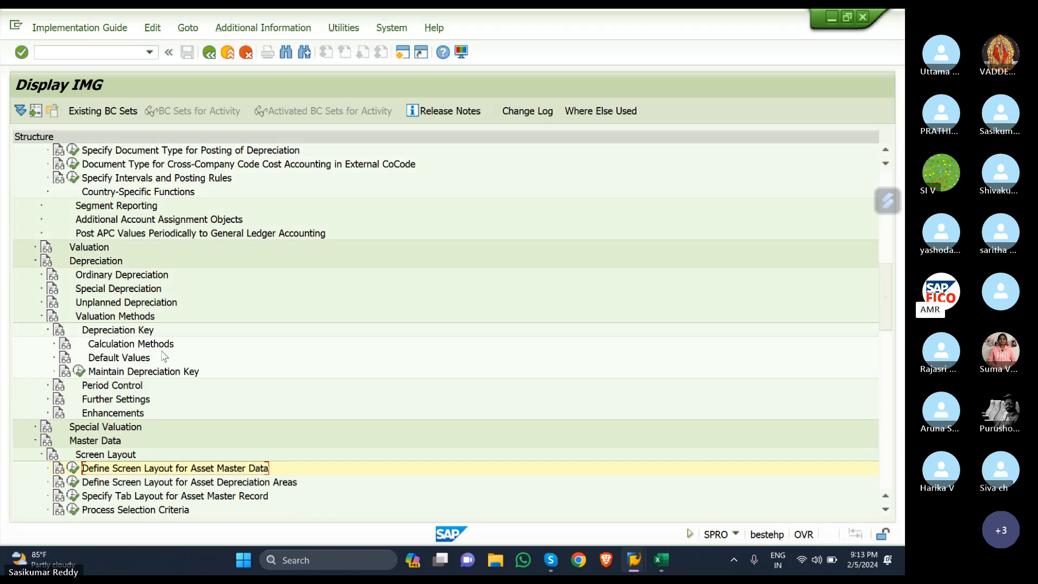
pyautogui.click(55, 346)
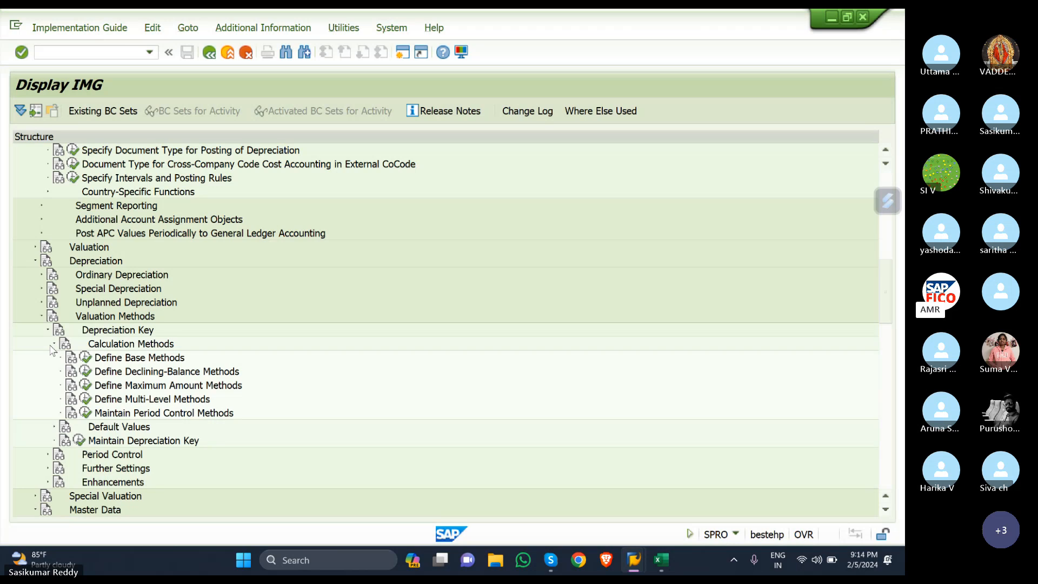
pyautogui.click(85, 400)
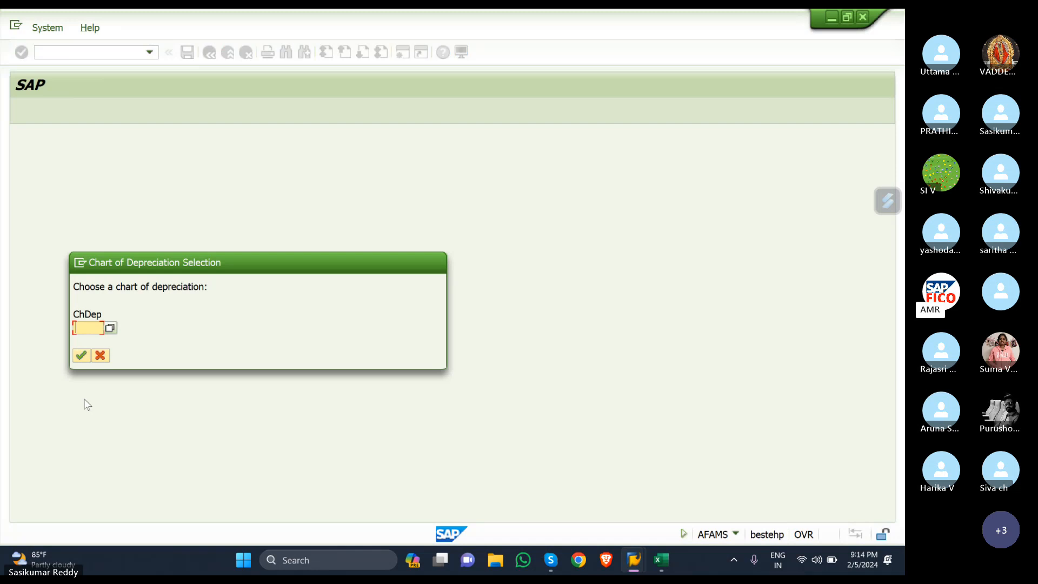
pyautogui.write('SKR1')
pyautogui.press('Return')
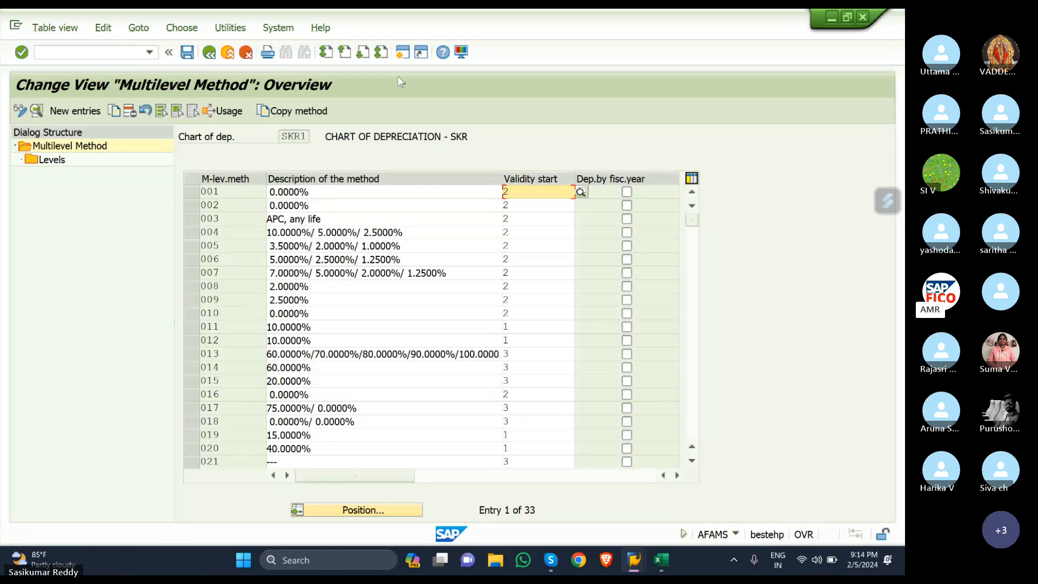
# Step: Add multilevel method HA1, described as "5% SLM DEP ON HEAVY PLANT AND MACHINARY", with validity start From ordinary depreciation start date
pyautogui.click(74, 112)
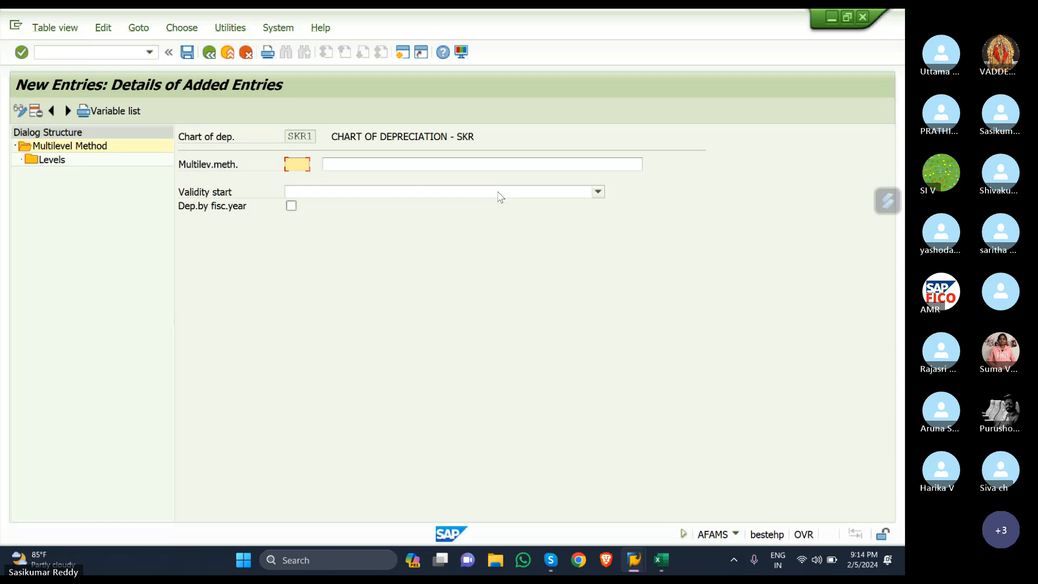
pyautogui.write('HA1')
pyautogui.click(455, 169)
pyautogui.write('5')
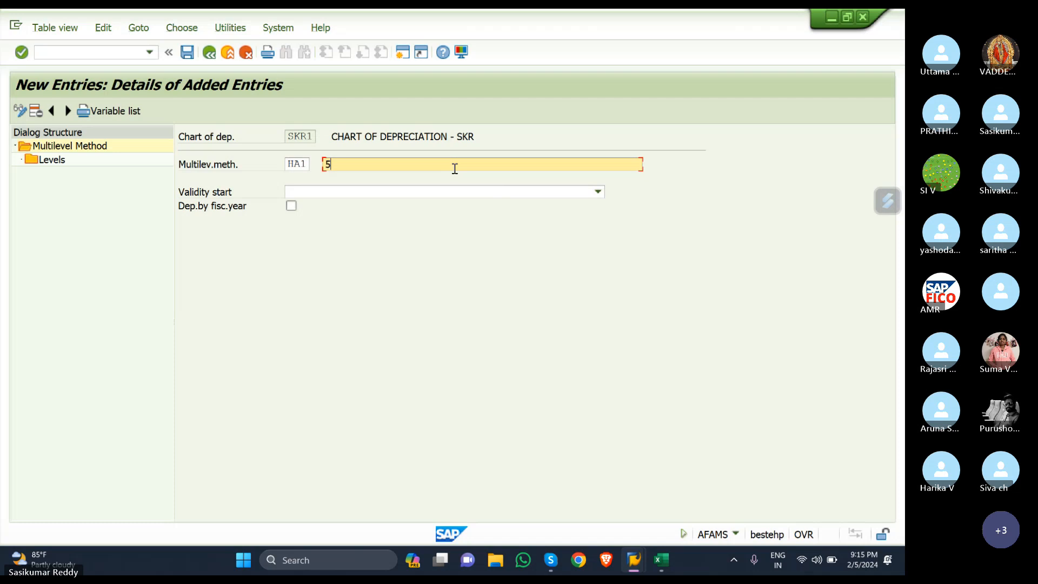
pyautogui.write('% S')
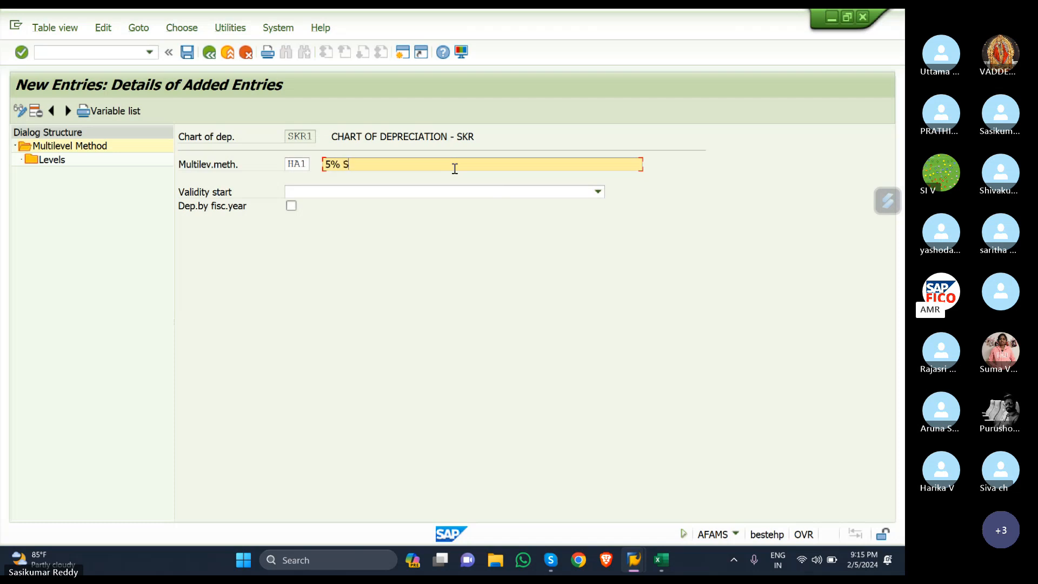
pyautogui.write('LM DEP ON HEAVY ')
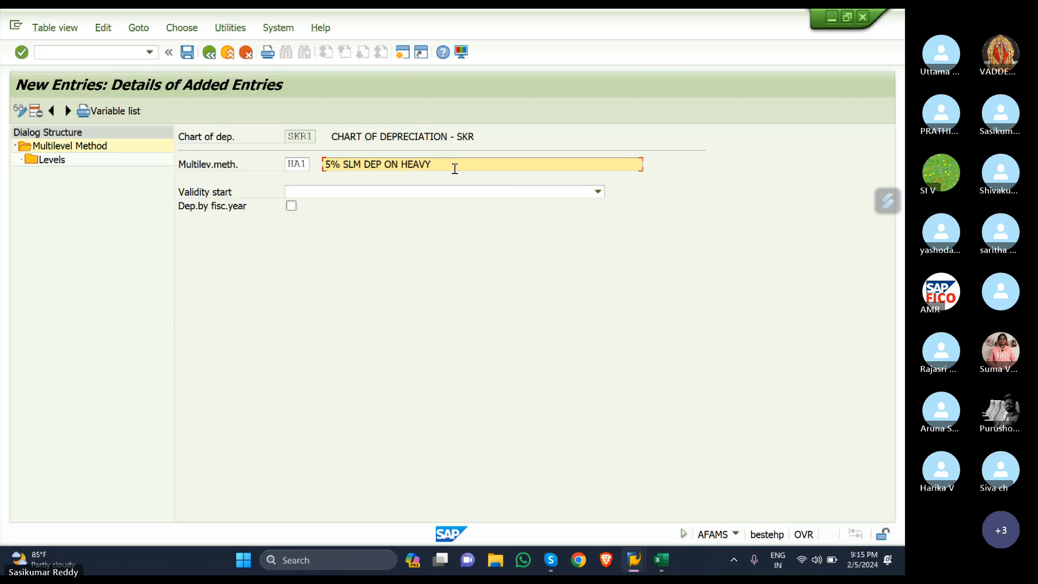
pyautogui.write('PLANT AND MACHINARY')
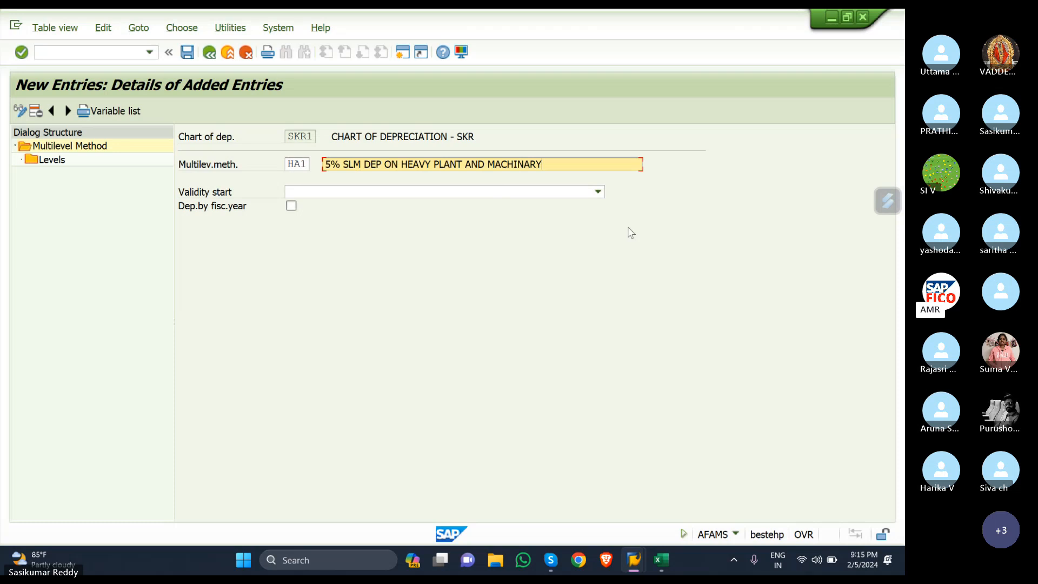
pyautogui.click(598, 191)
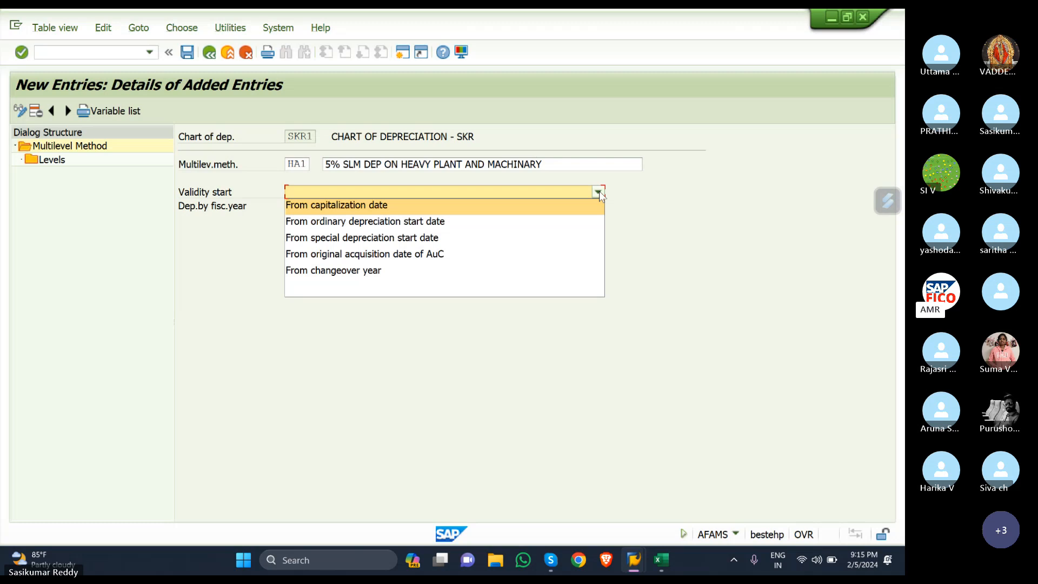
pyautogui.click(552, 229)
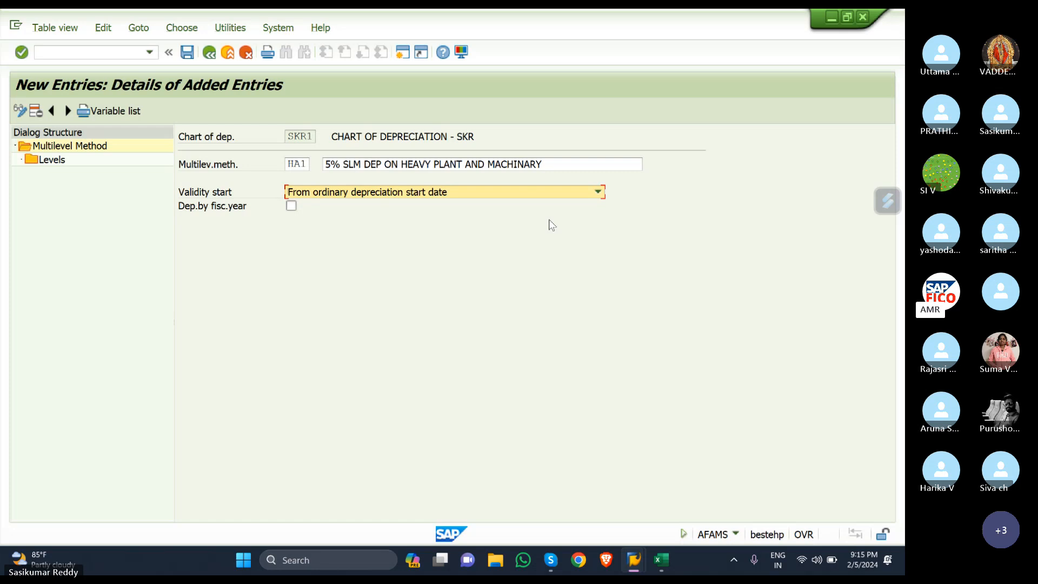
# Step: Start a new level entry for method HA1 with acquisition year 9999 and 20 years
pyautogui.doubleClick(52, 160)
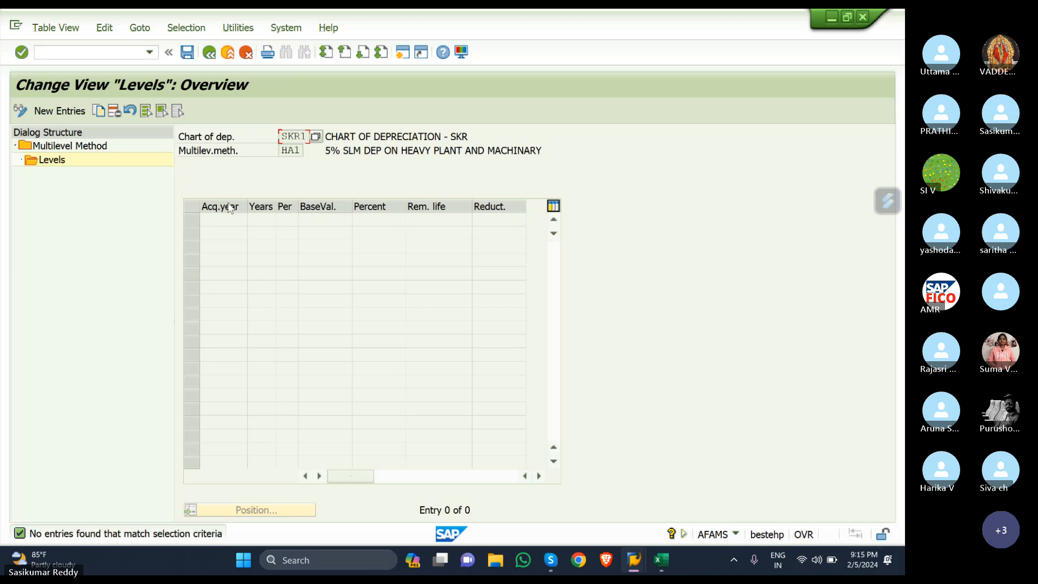
pyautogui.click(64, 110)
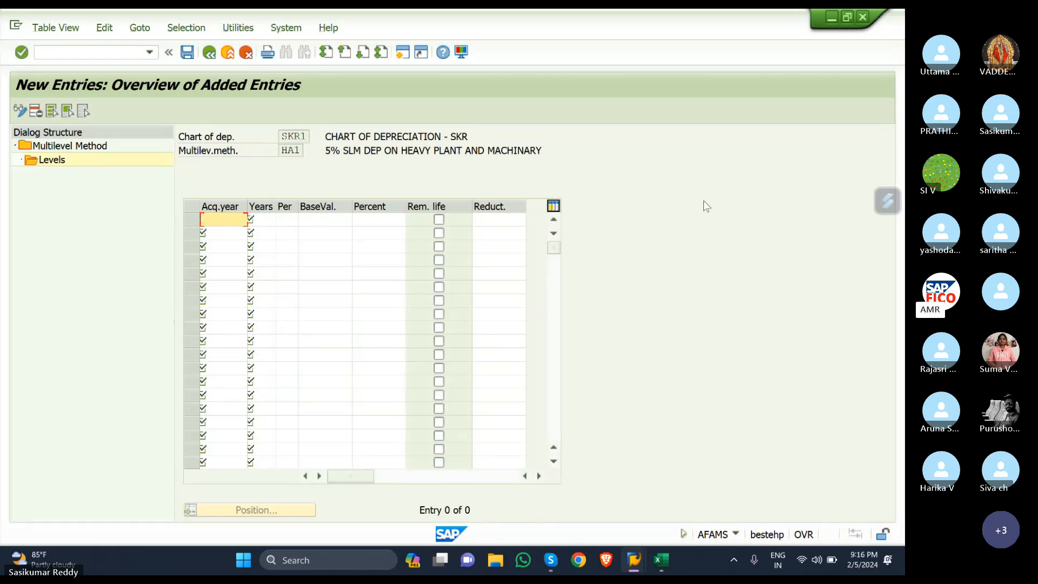
pyautogui.write('9999')
pyautogui.click(265, 225)
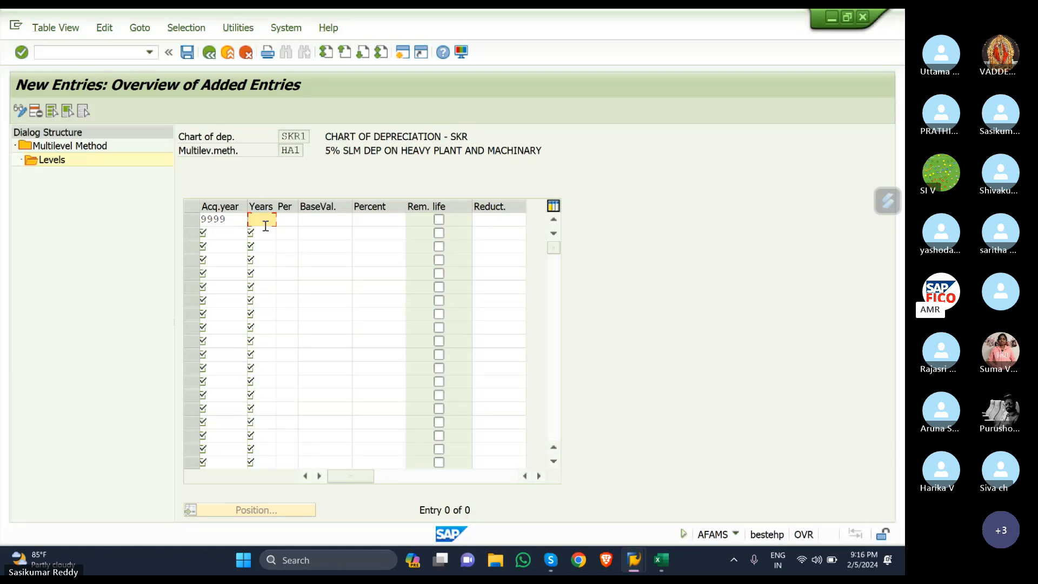
pyautogui.write('20')
# Step: Complete the HA1 level with base value 01 (Acquisition value) and a depreciation rate of 5 percent
pyautogui.click(314, 219)
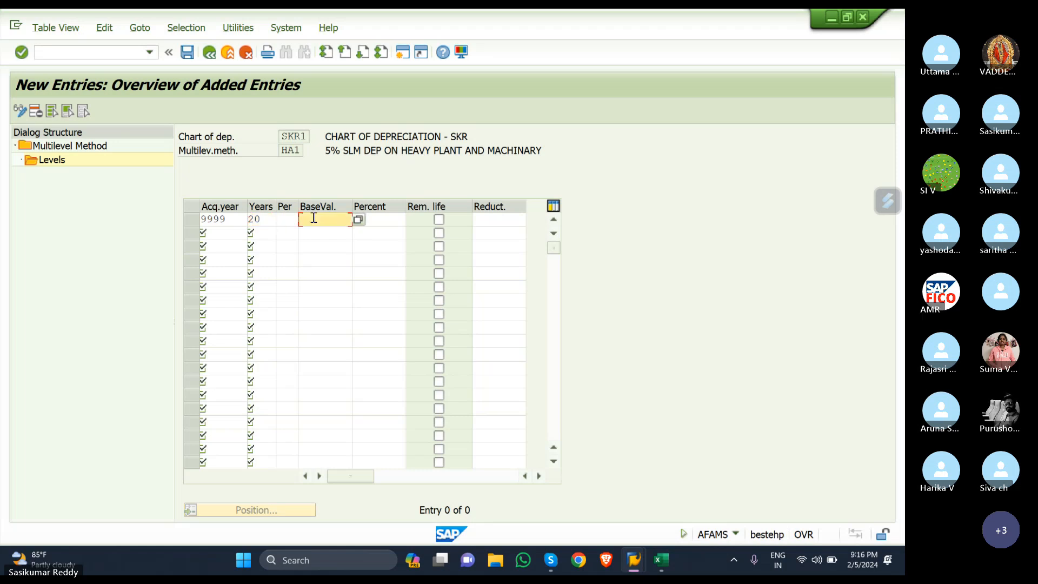
pyautogui.click(358, 220)
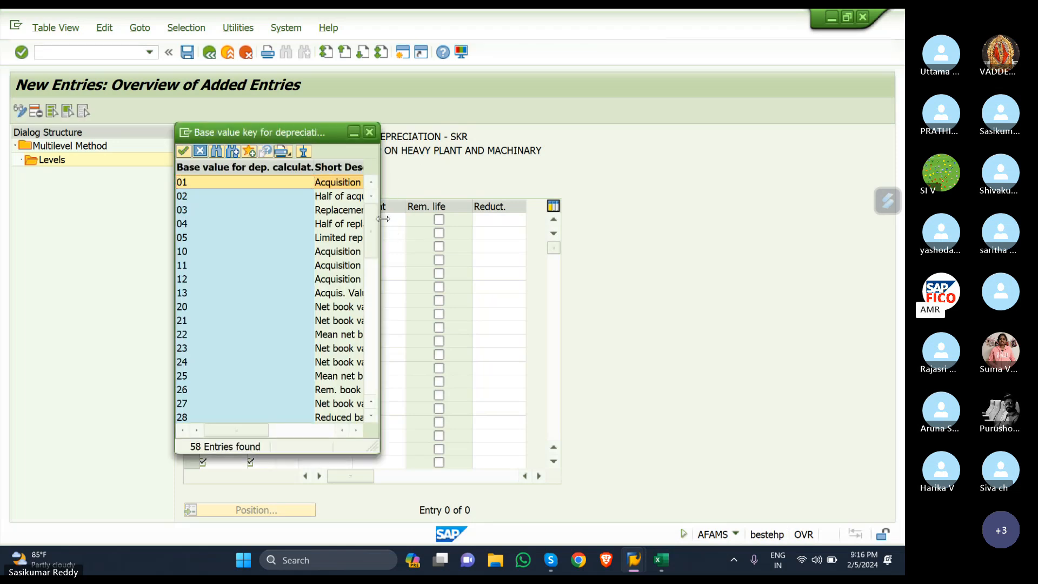
pyautogui.moveTo(383, 218); pyautogui.dragTo(644, 211)
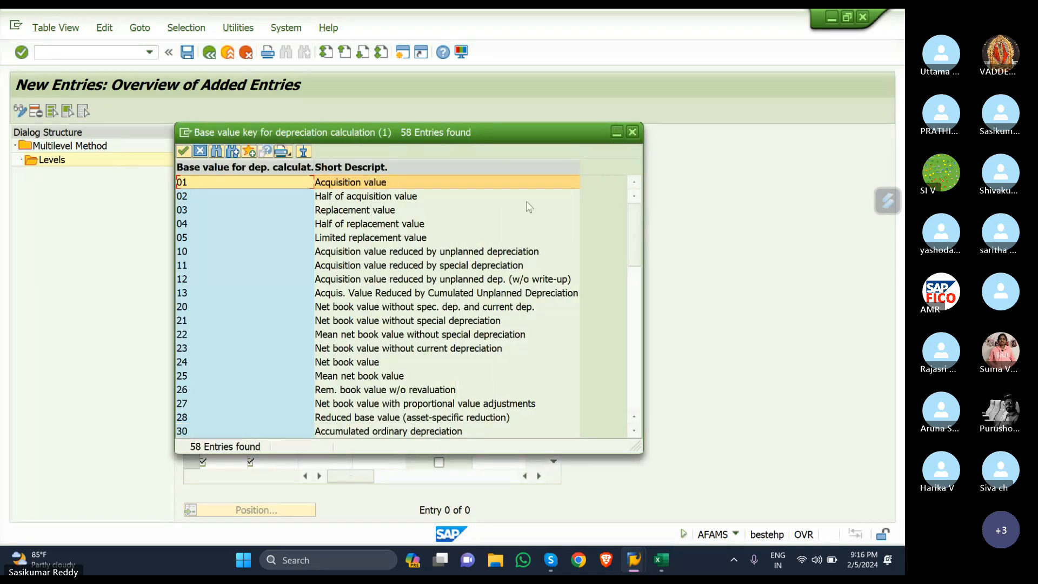
pyautogui.doubleClick(276, 184)
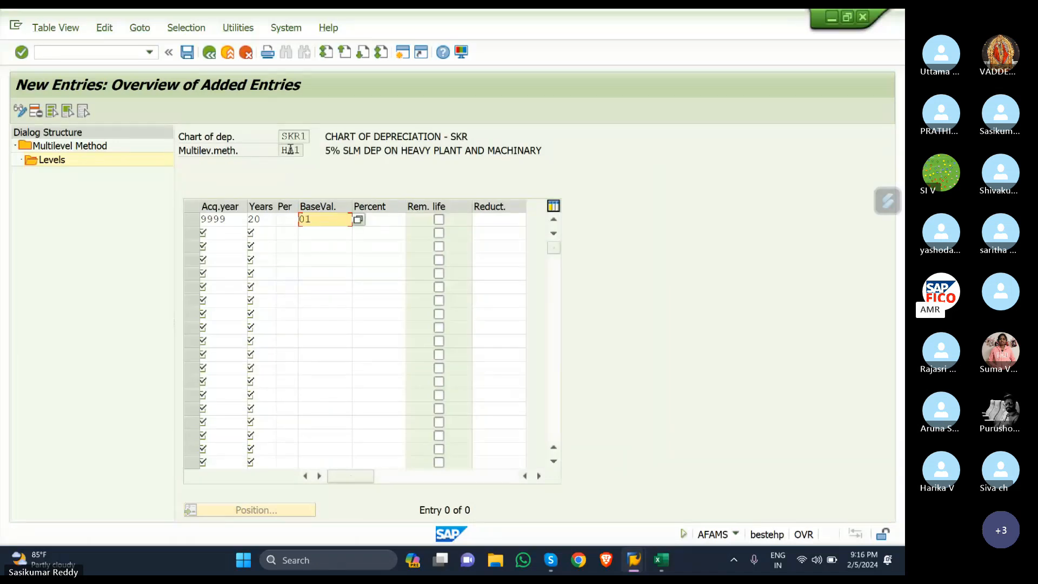
pyautogui.click(385, 221)
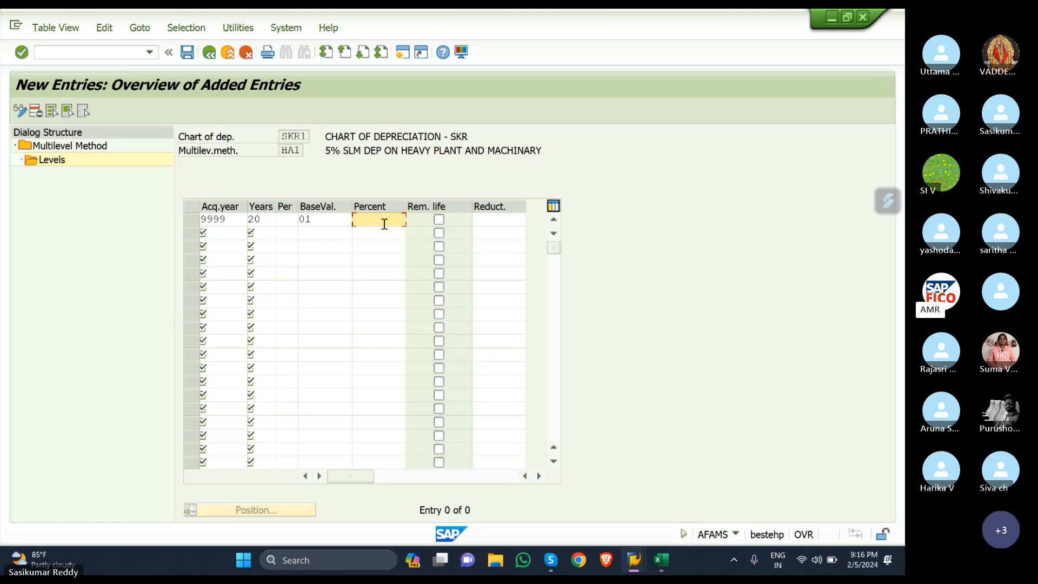
pyautogui.write('5')
pyautogui.press('Return')
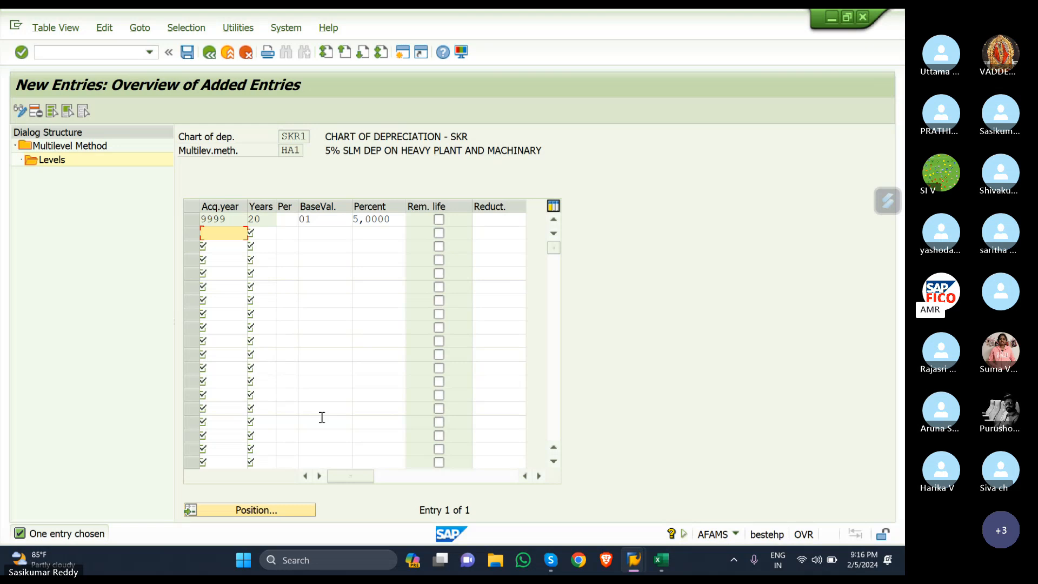
# Step: Save method HA1 under customizing request DPKK900804 and return to the multilevel method overview
pyautogui.click(186, 60)
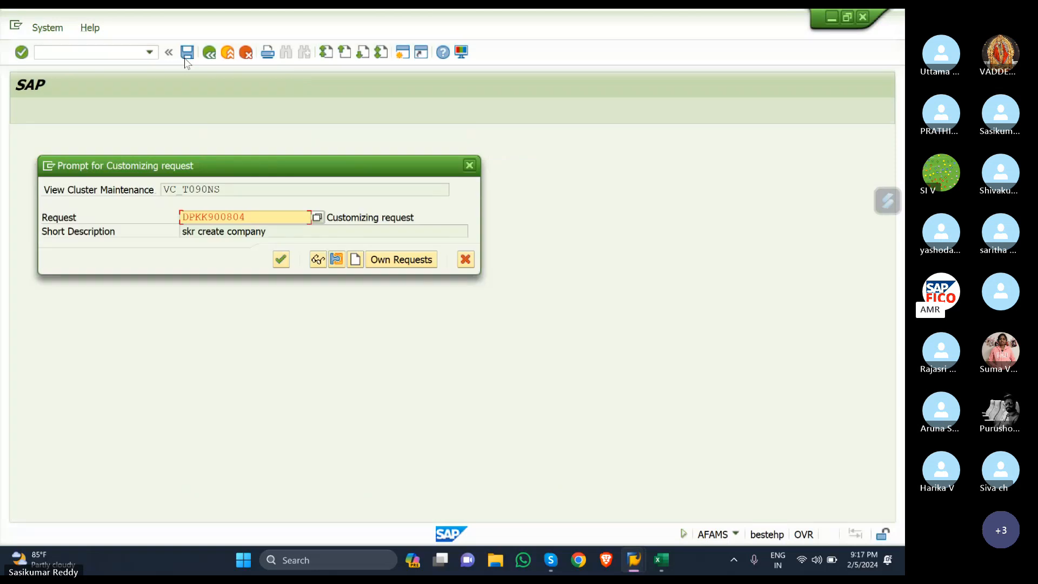
pyautogui.click(281, 260)
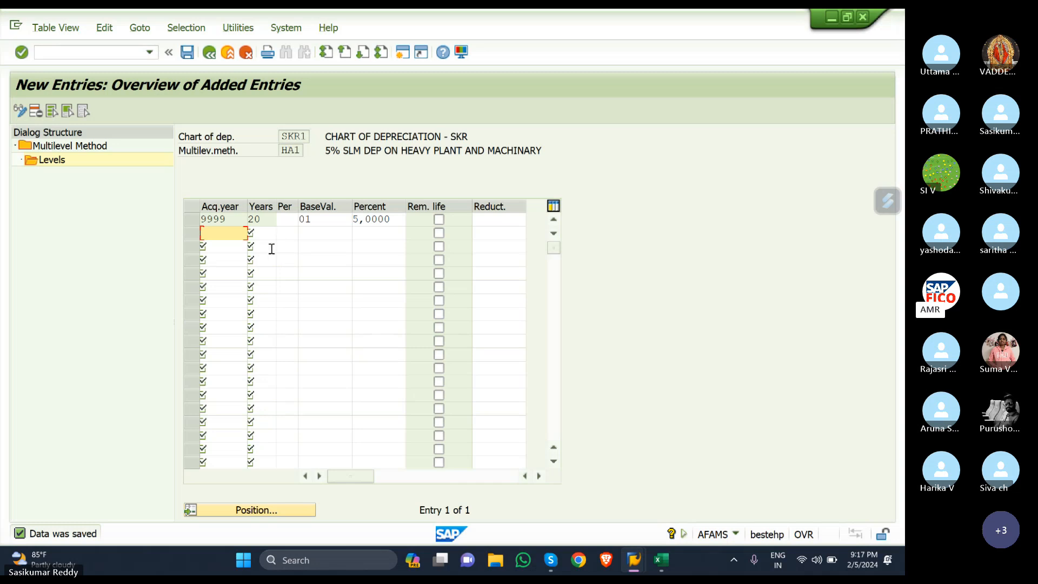
pyautogui.click(209, 55)
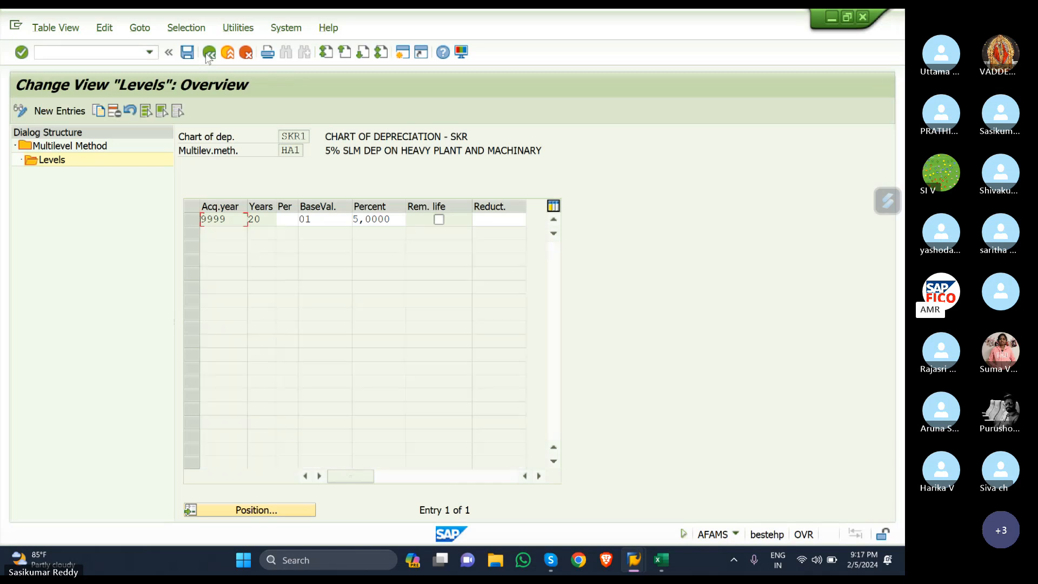
pyautogui.click(208, 54)
pyautogui.click(208, 54)
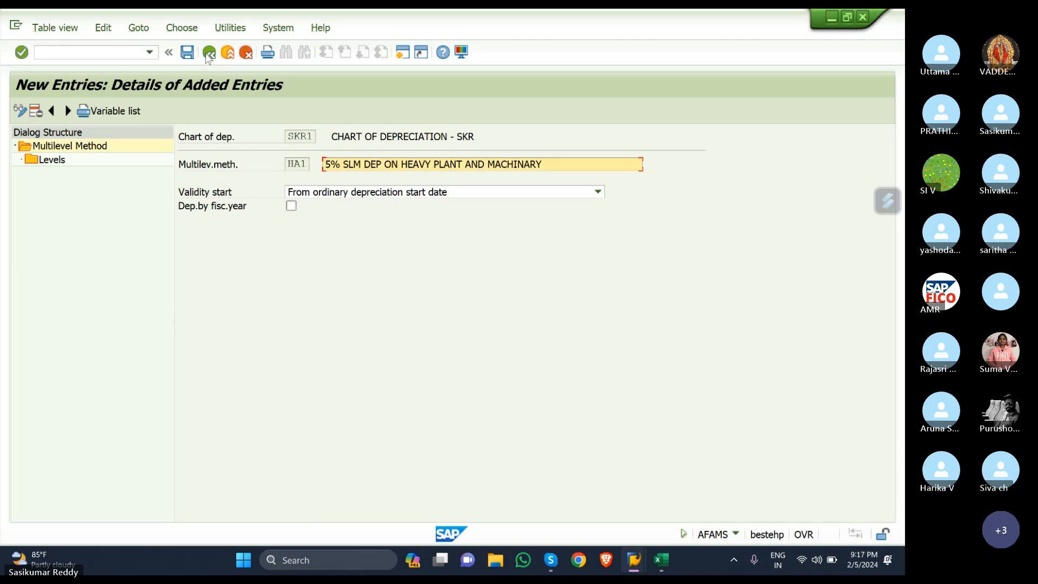
pyautogui.click(208, 54)
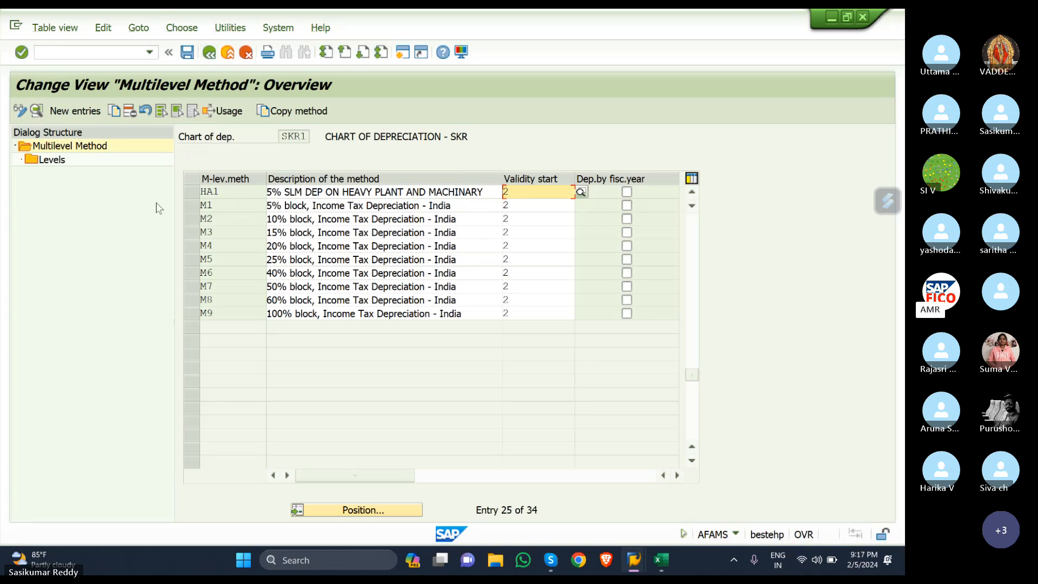
# Step: Add multilevel method HA2, described as "10% WDV DEP ON NON HEAVY PLANT AND MACHINARY", with validity start From ordinary depreciation start date
pyautogui.click(78, 113)
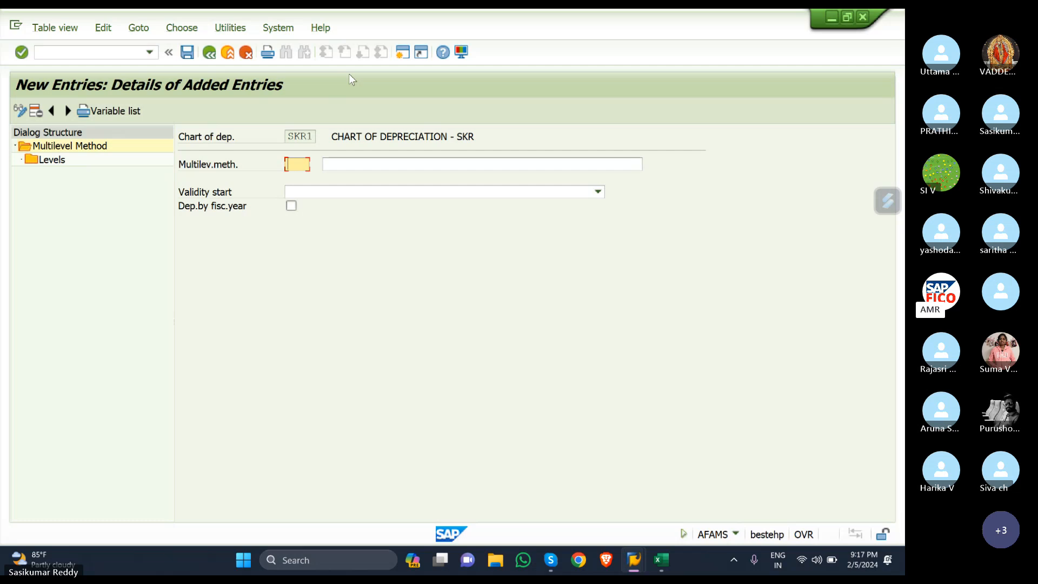
pyautogui.write('HA1')
pyautogui.press('BackSpace')
pyautogui.write('2')
pyautogui.click(429, 166)
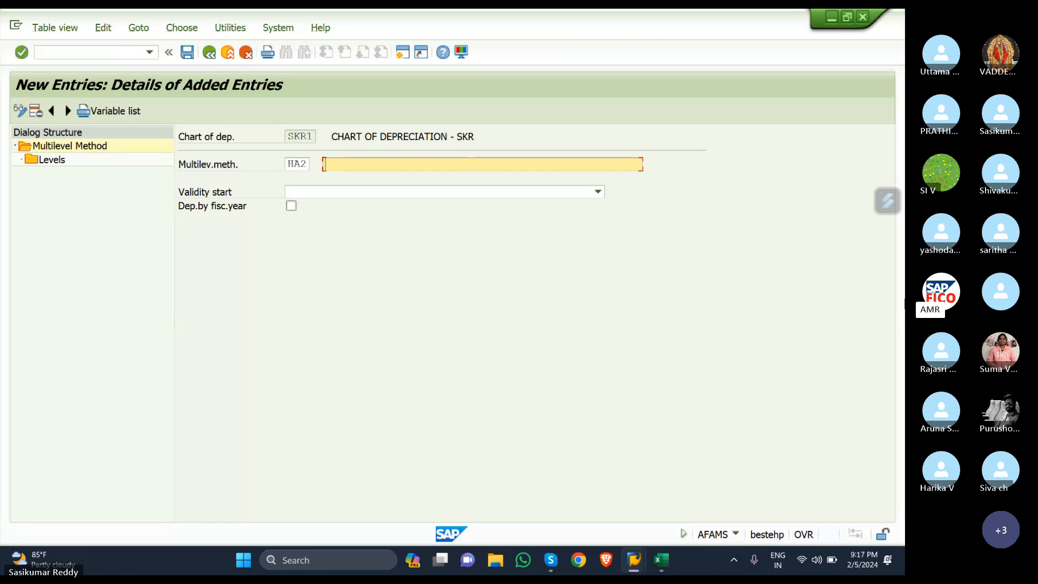
pyautogui.write('10% WDV DEP ON NON ')
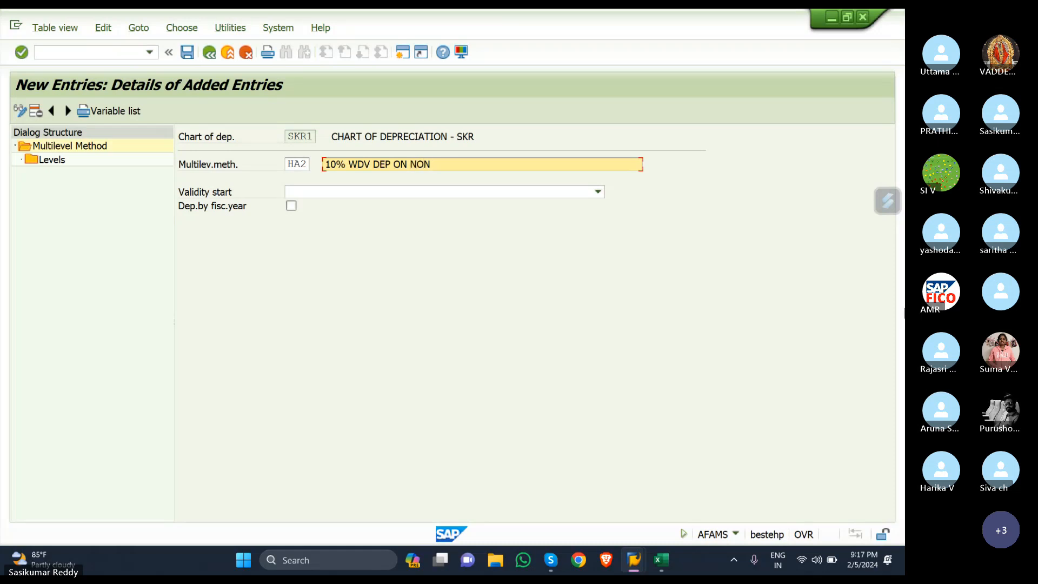
pyautogui.write('HEAVY PLANT AND MAC')
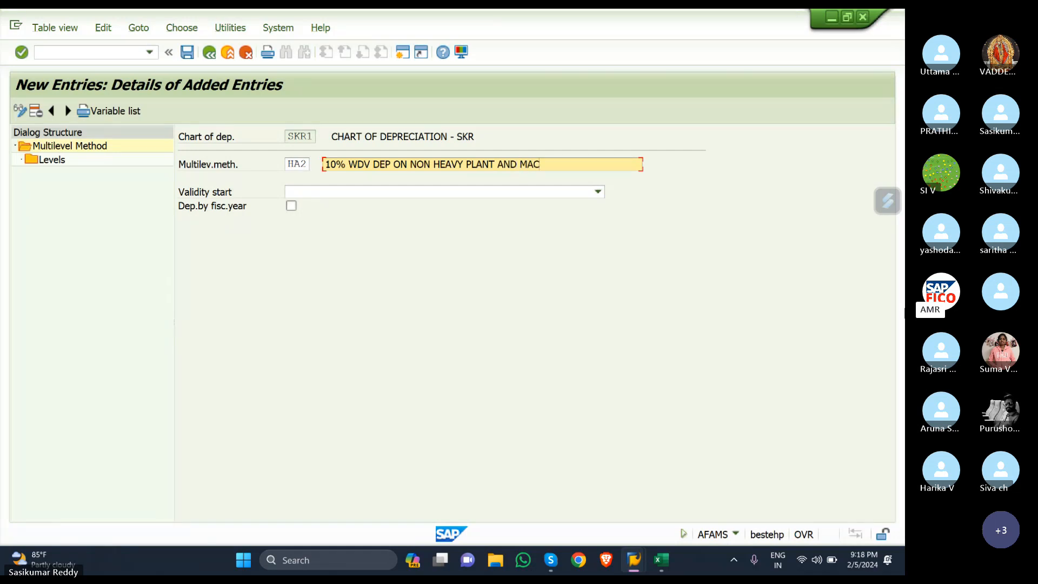
pyautogui.write('HINARU')
pyautogui.press('BackSpace')
pyautogui.write('Y')
pyautogui.click(597, 192)
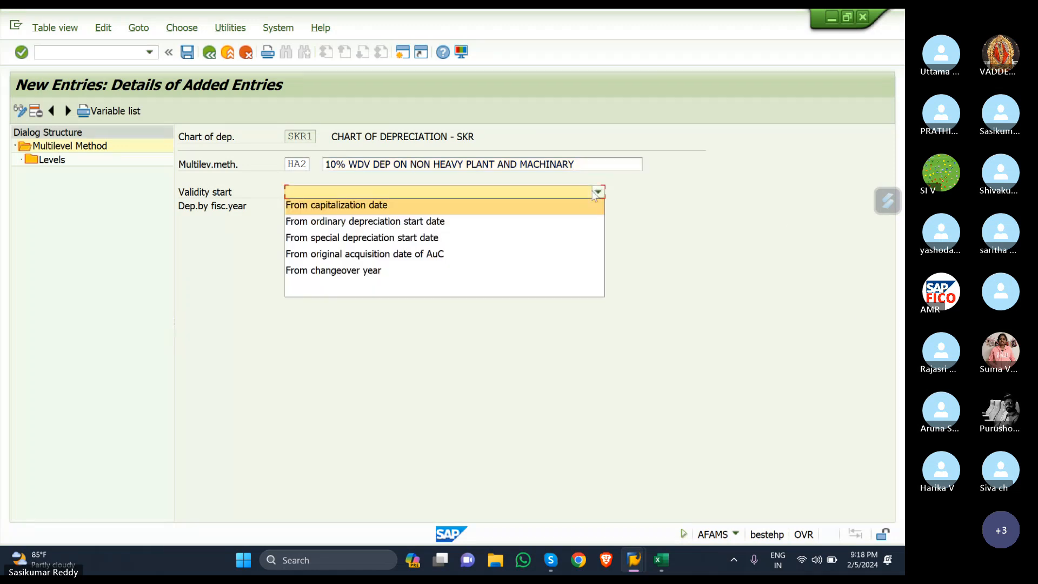
pyautogui.click(484, 222)
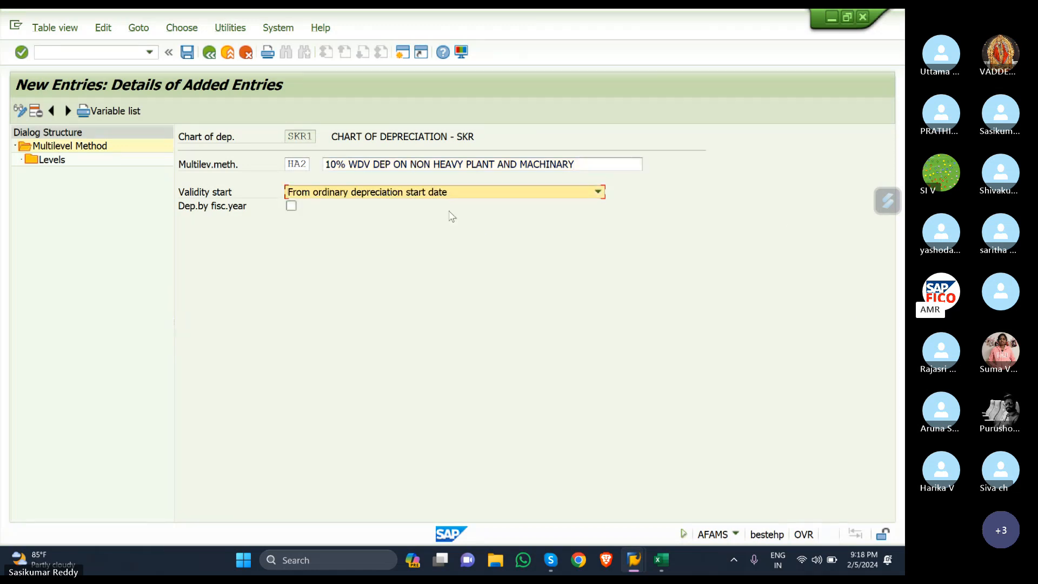
# Step: Start a new level entry for method HA2 with acquisition year 9999 and 20 years
pyautogui.doubleClick(48, 163)
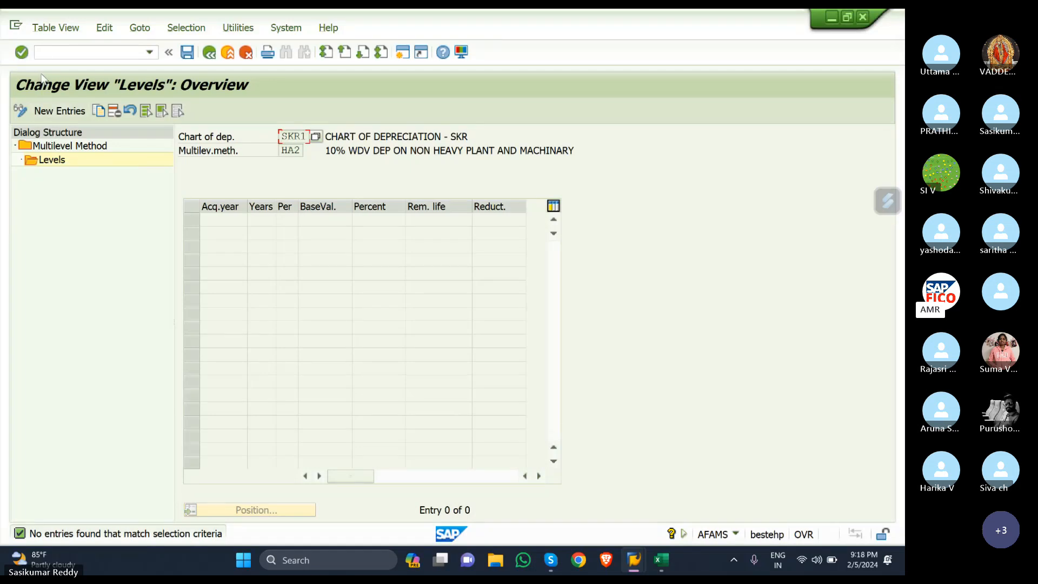
pyautogui.click(50, 112)
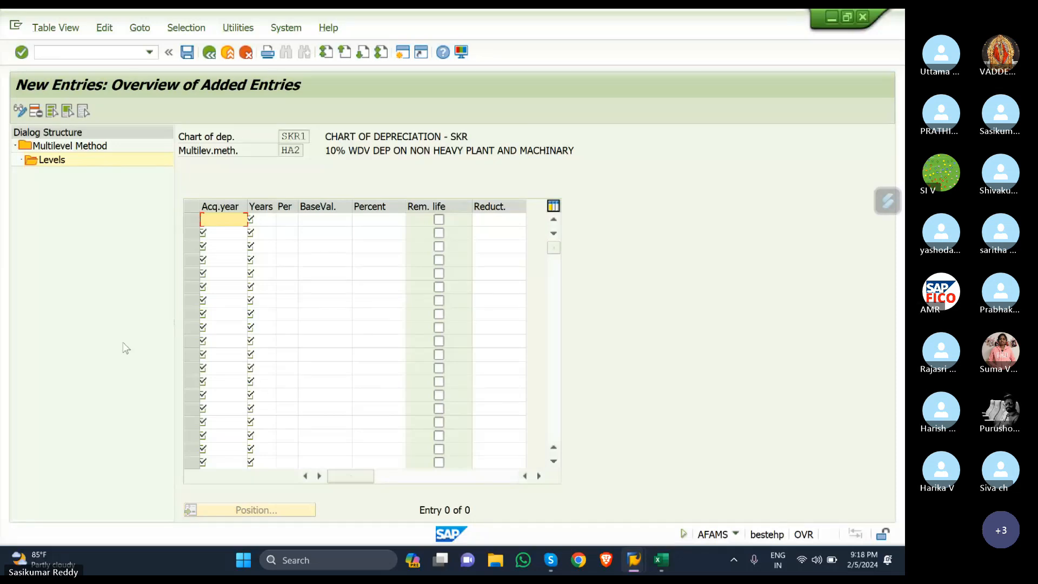
pyautogui.write('9999')
pyautogui.click(264, 219)
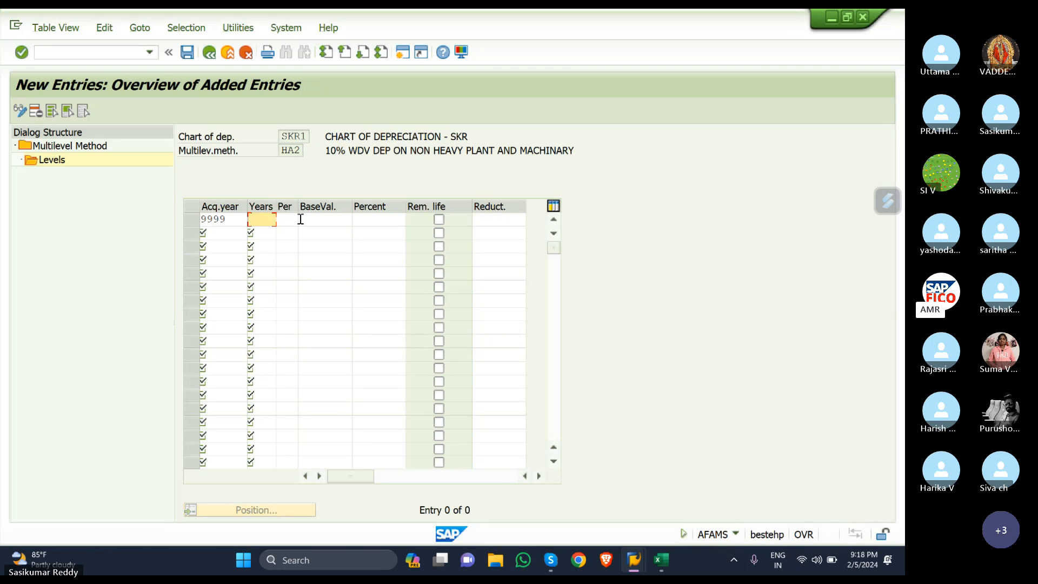
pyautogui.write('20')
# Step: Choose 24 (Net book value) as the base value of the HA2 level
pyautogui.click(307, 218)
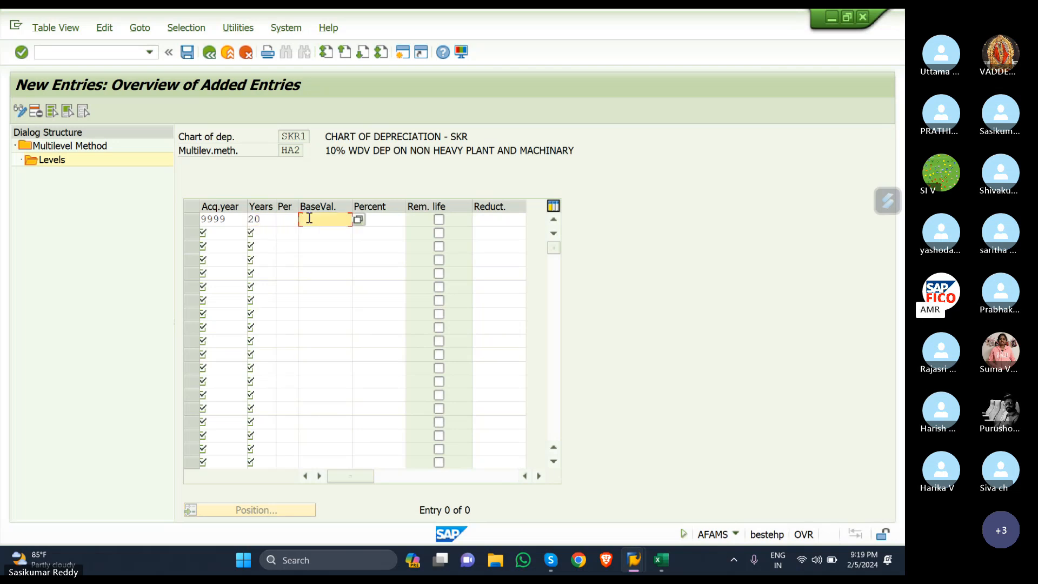
pyautogui.click(357, 219)
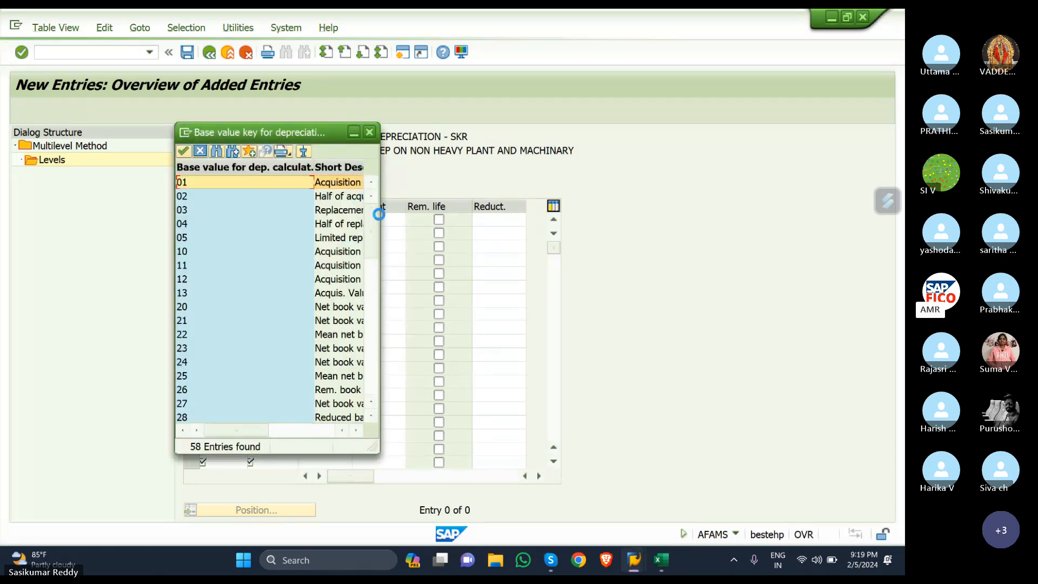
pyautogui.moveTo(379, 214); pyautogui.dragTo(528, 210)
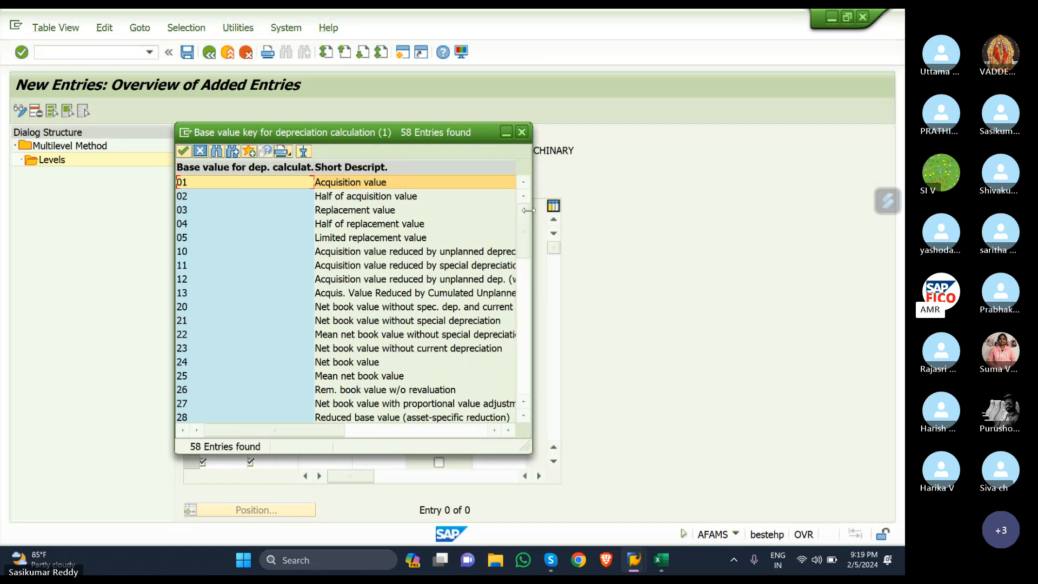
pyautogui.click(197, 363)
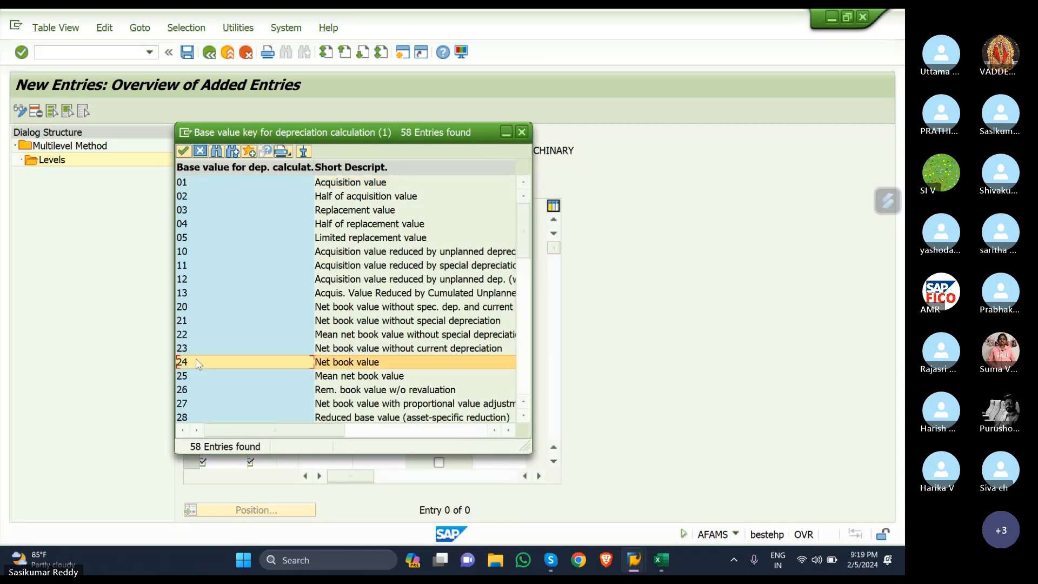
pyautogui.doubleClick(197, 364)
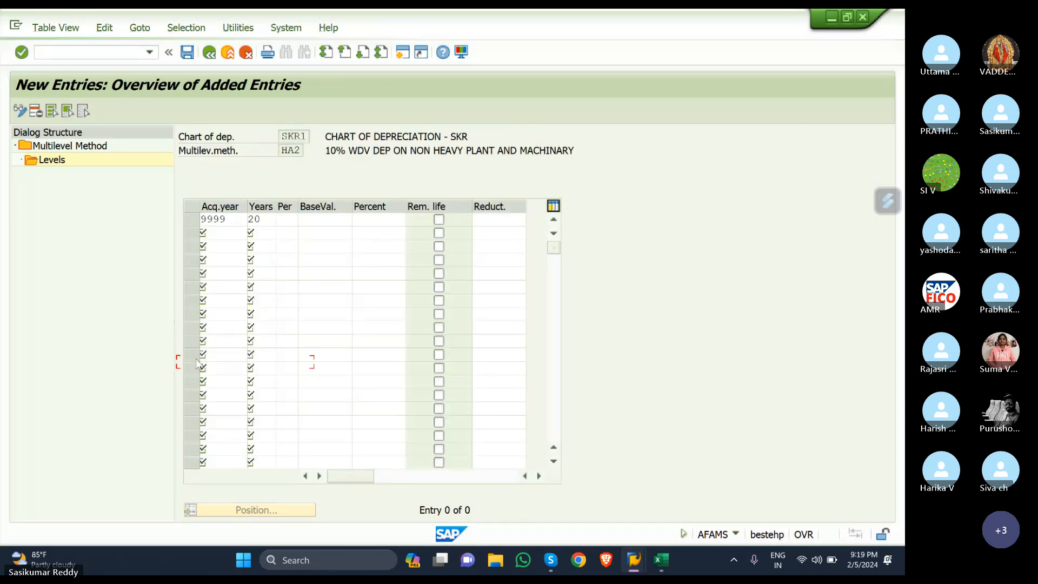
# Step: Set the percentage of the HA2 level to 10 and save the entry
pyautogui.click(381, 219)
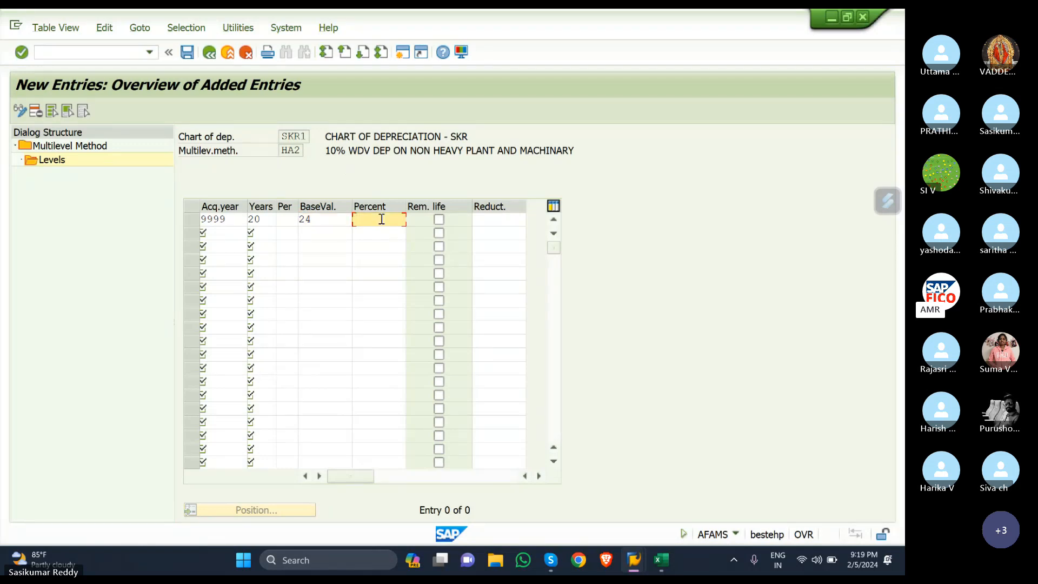
pyautogui.write('10')
pyautogui.press('Return')
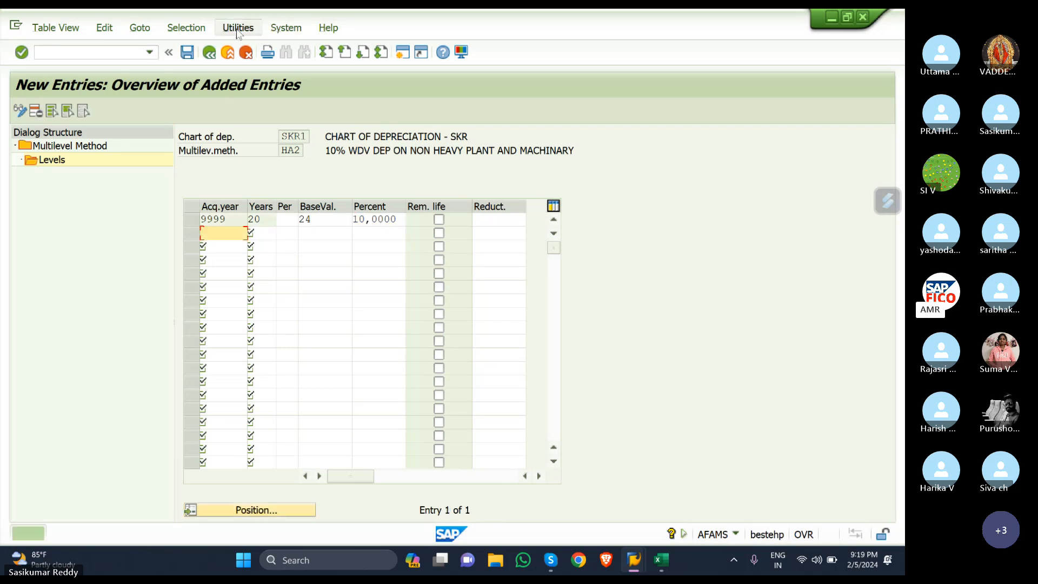
pyautogui.click(187, 54)
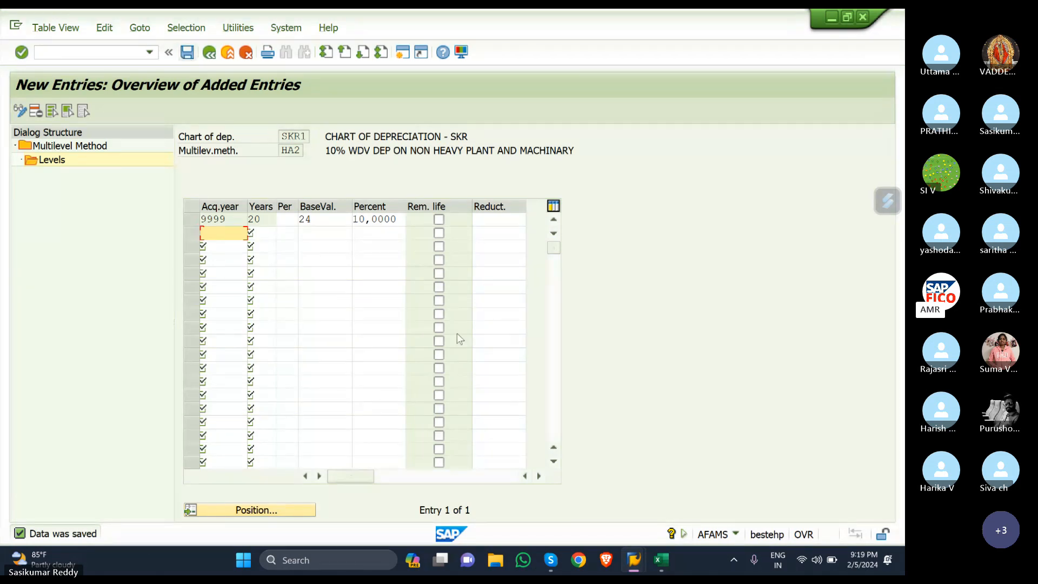
# Step: Return to the multilevel method overview and check the entries for HA1 and HA2 in the list
pyautogui.click(209, 55)
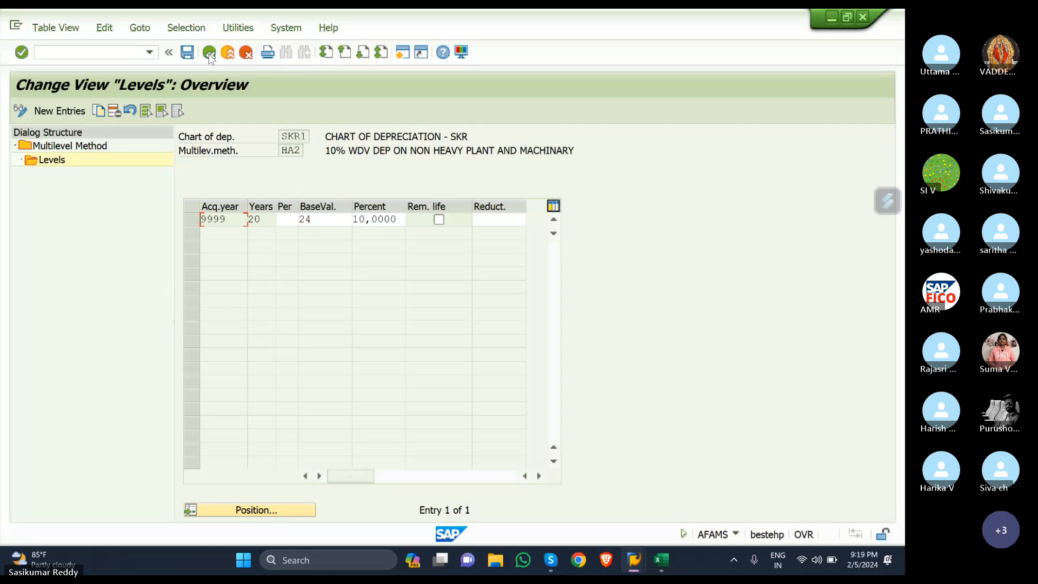
pyautogui.click(209, 54)
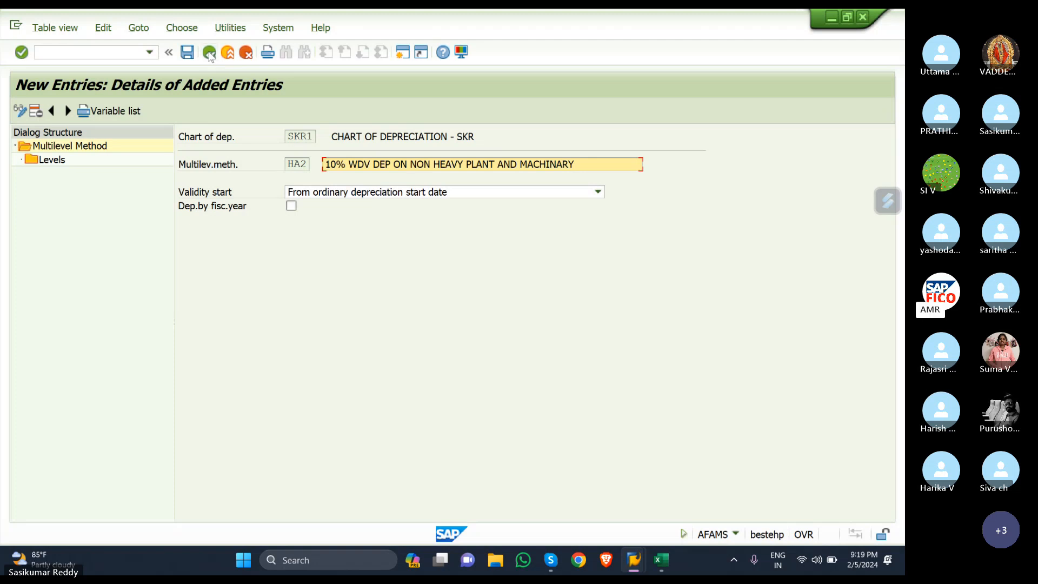
pyautogui.click(209, 53)
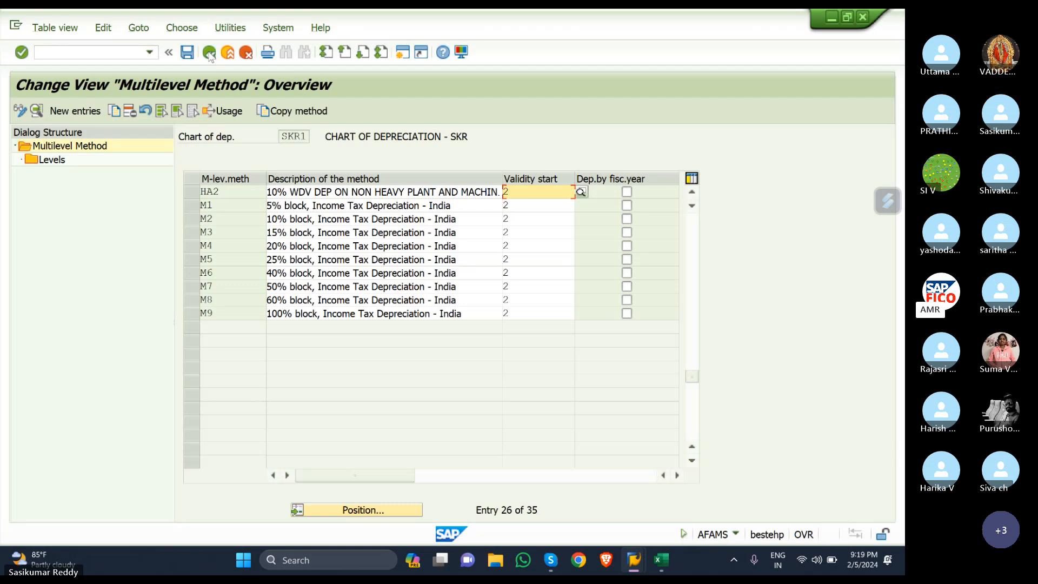
pyautogui.click(236, 222)
pyautogui.scroll(4, 235, 227)
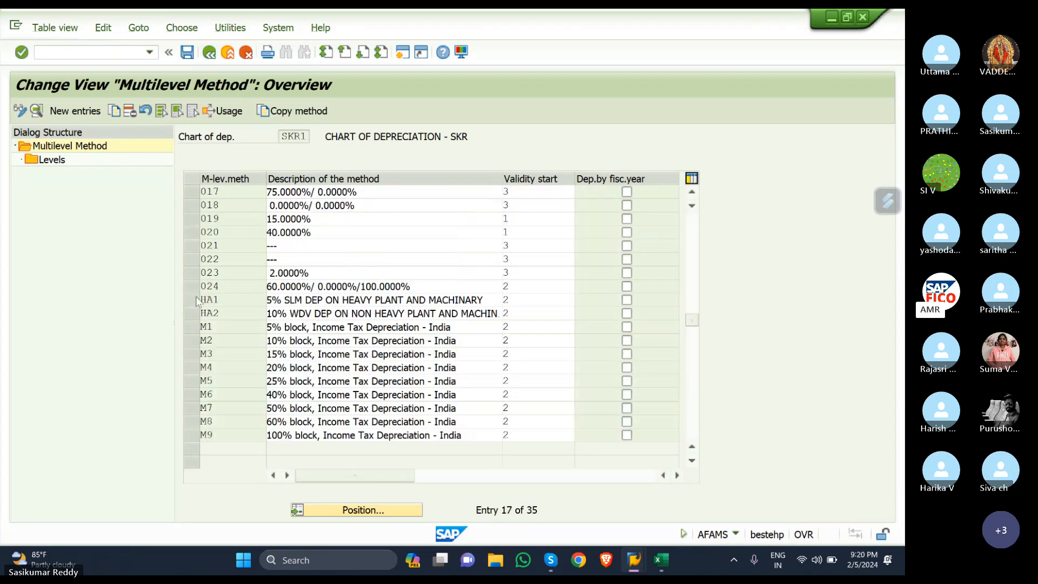
pyautogui.click(193, 342)
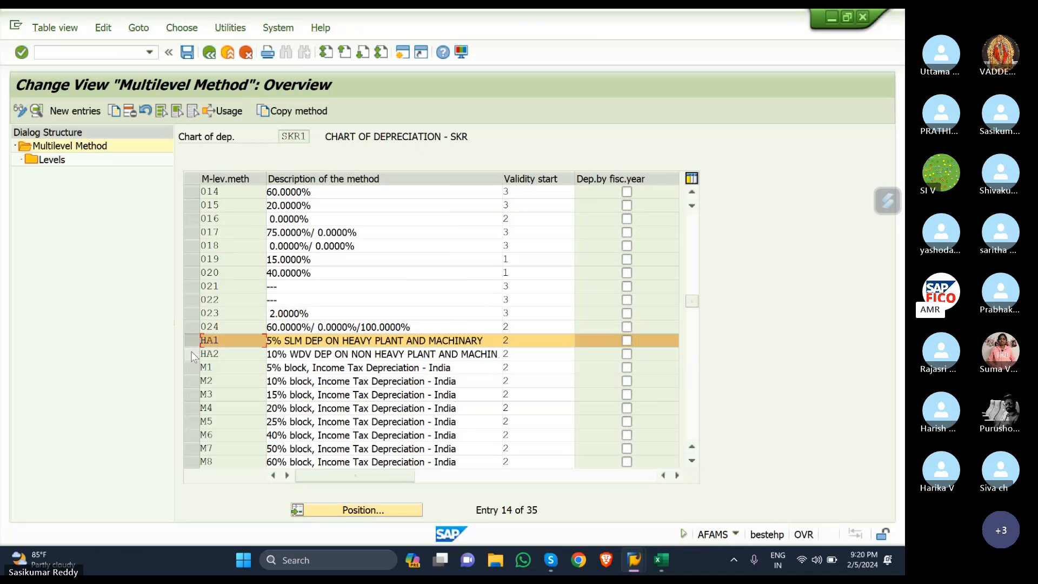
pyautogui.click(192, 351)
pyautogui.click(187, 342)
# Step: Switch to the Excel checklist, mark the row "Maintain Depriciation Key" under PART-04, and switch back to the SAP window
pyautogui.click(659, 559)
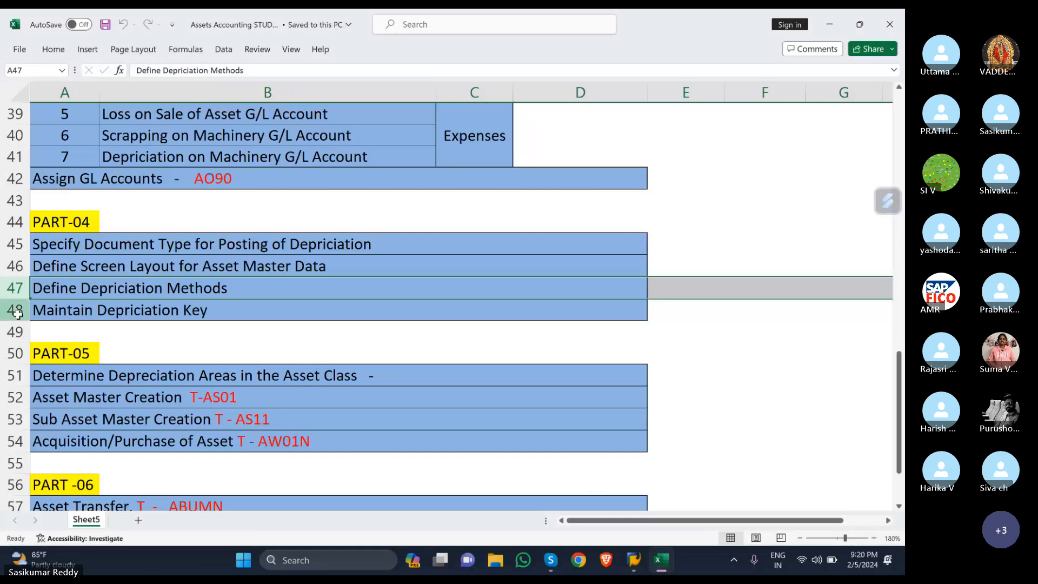
pyautogui.click(17, 312)
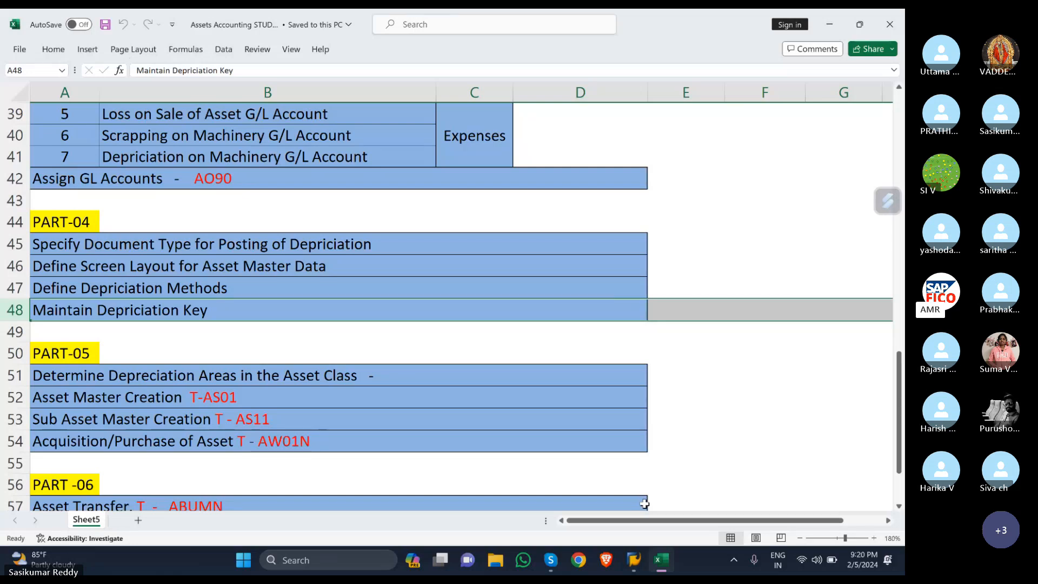
pyautogui.moveTo(638, 562)
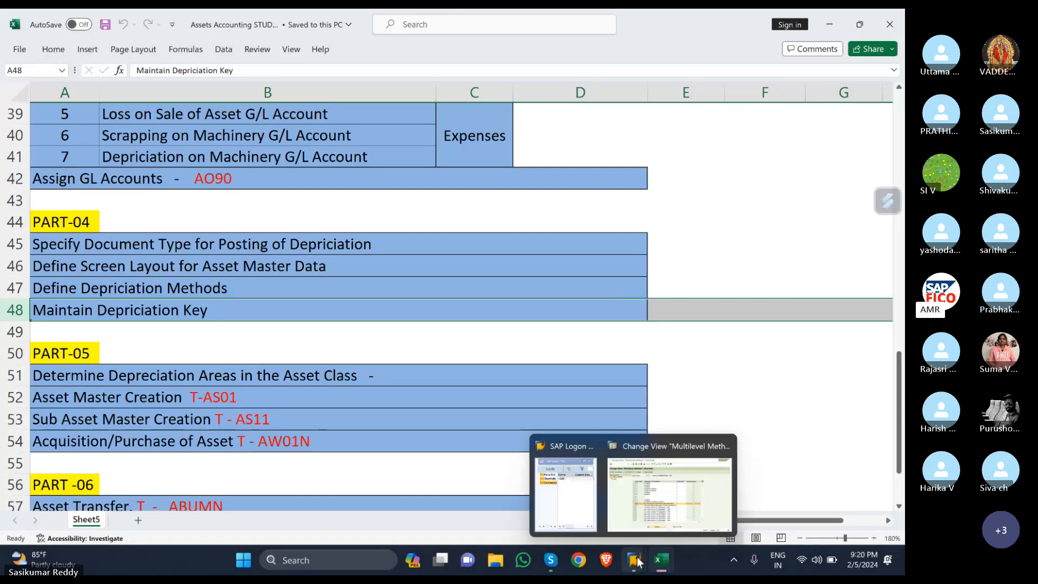
pyautogui.click(669, 493)
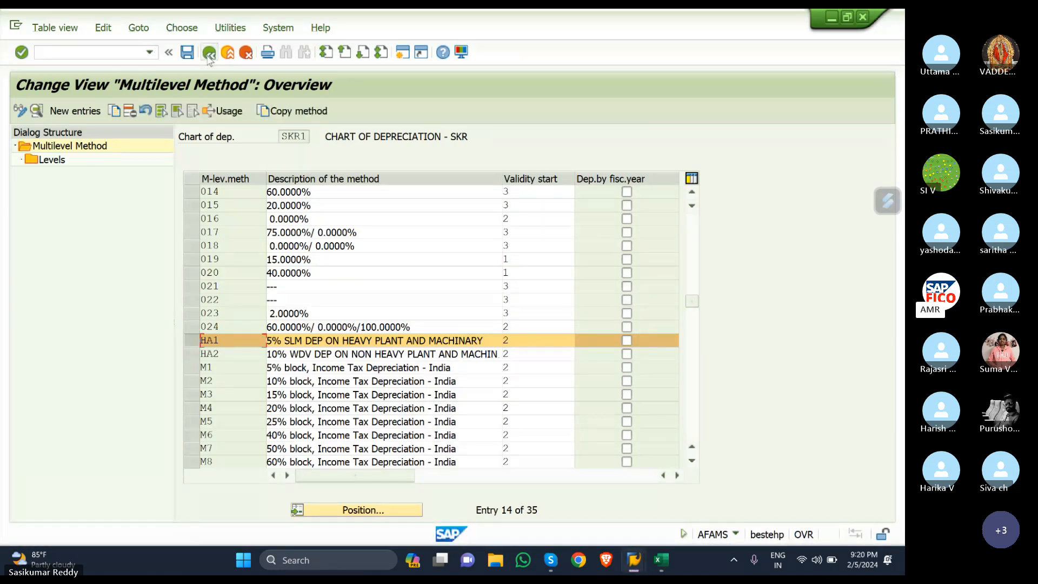
# Step: Leave the multilevel methods, open the Maintain Depreciation Key activity in the IMG and start a new depreciation key entry
pyautogui.click(208, 55)
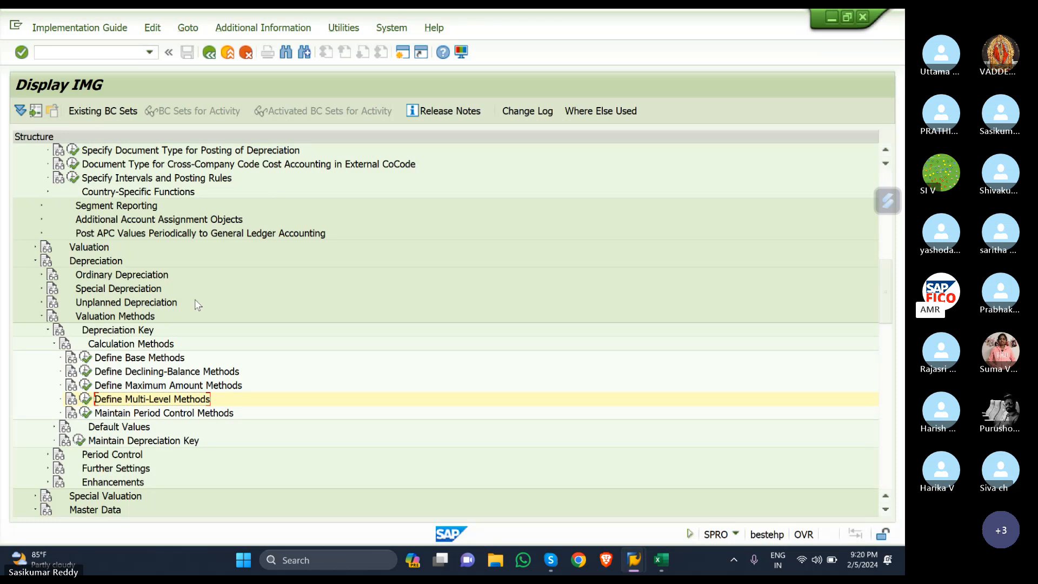
pyautogui.click(48, 331)
pyautogui.click(48, 330)
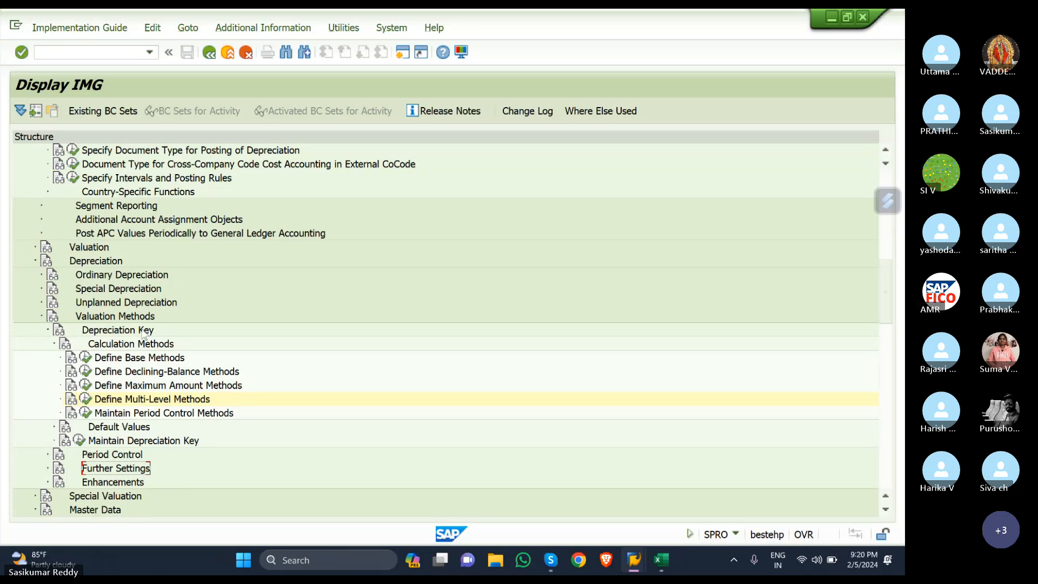
pyautogui.click(48, 332)
pyautogui.click(49, 332)
pyautogui.click(117, 441)
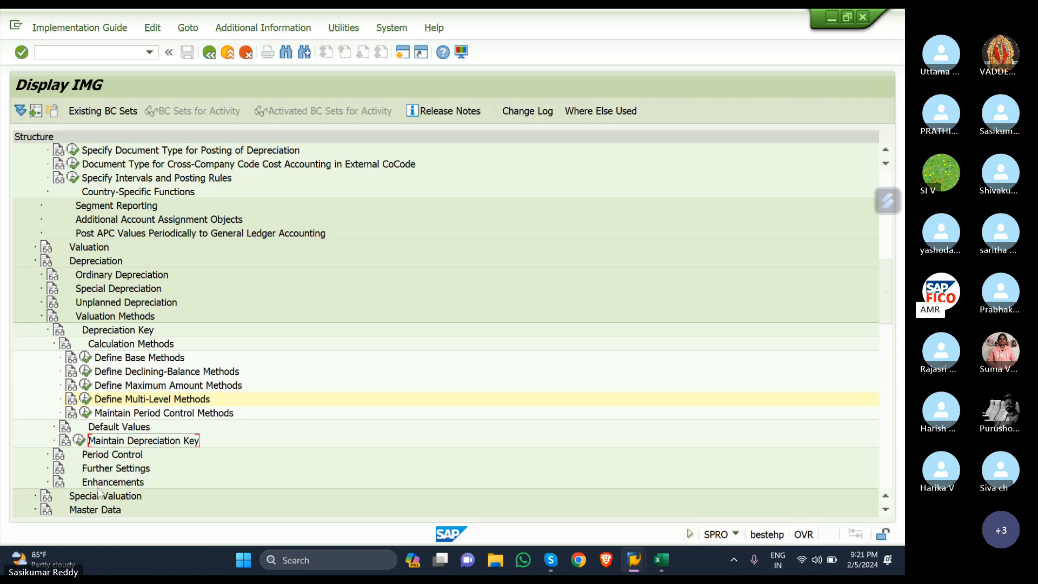
pyautogui.click(79, 441)
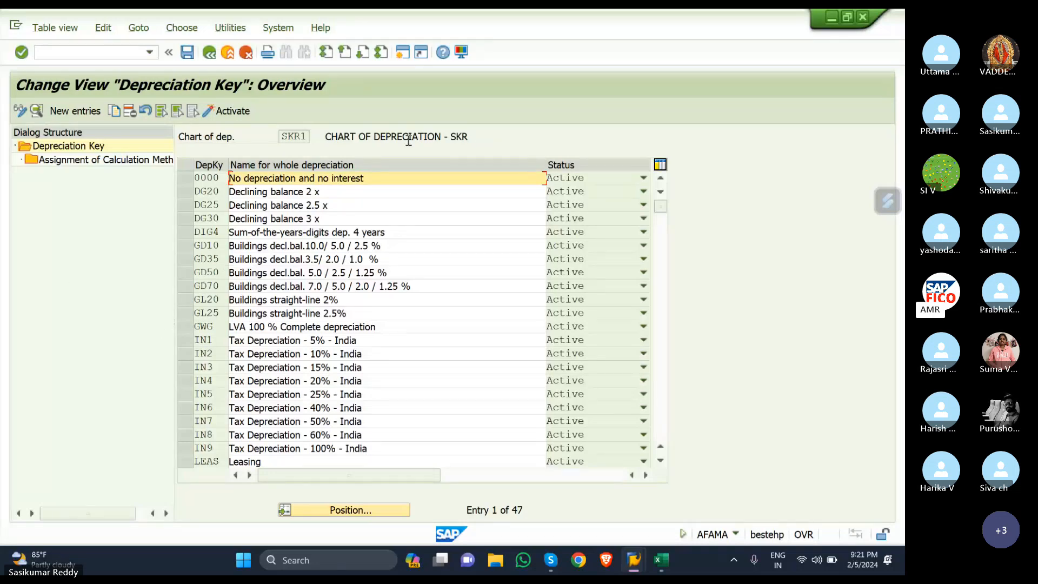
pyautogui.click(73, 110)
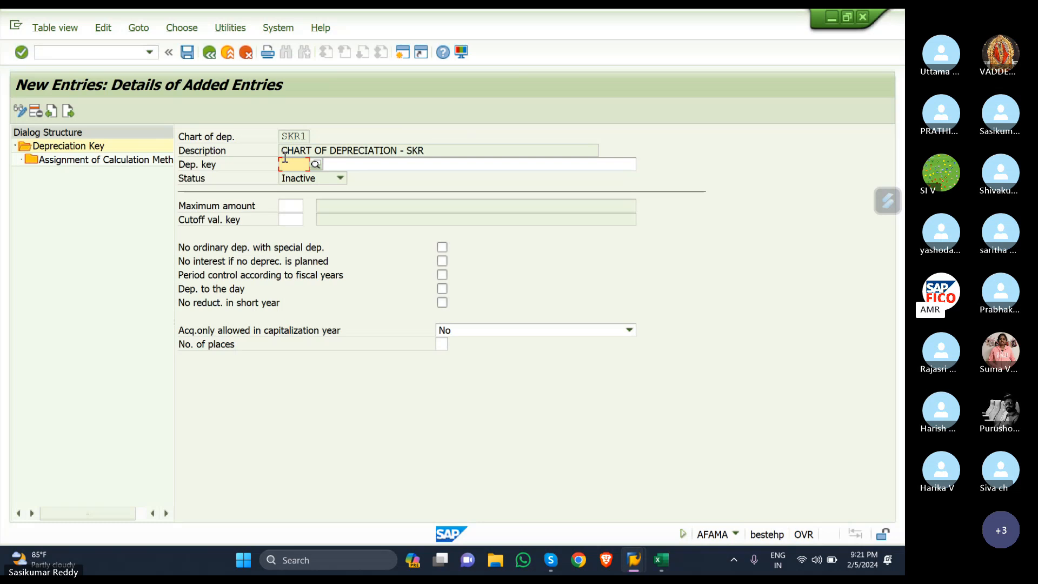
# Step: Search the existing depreciation keys for HA1, look through the whole list and close it without choosing a key
pyautogui.click(315, 164)
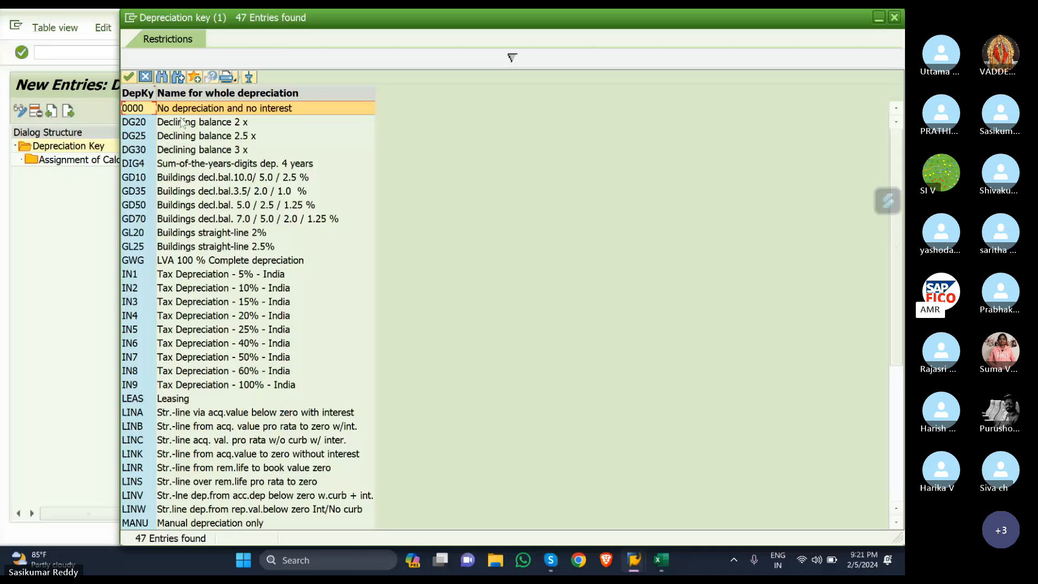
pyautogui.click(164, 80)
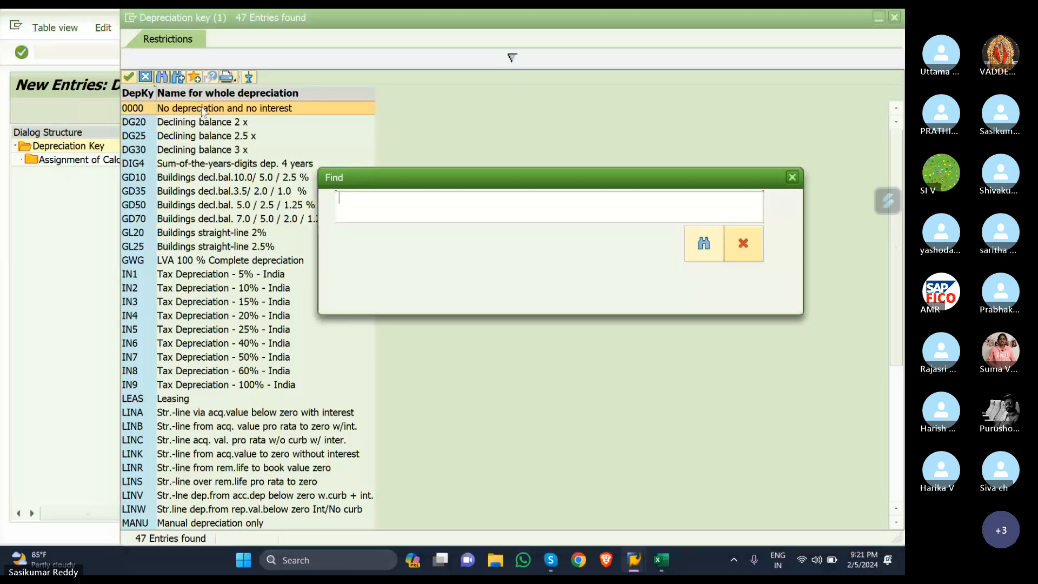
pyautogui.write('HA')
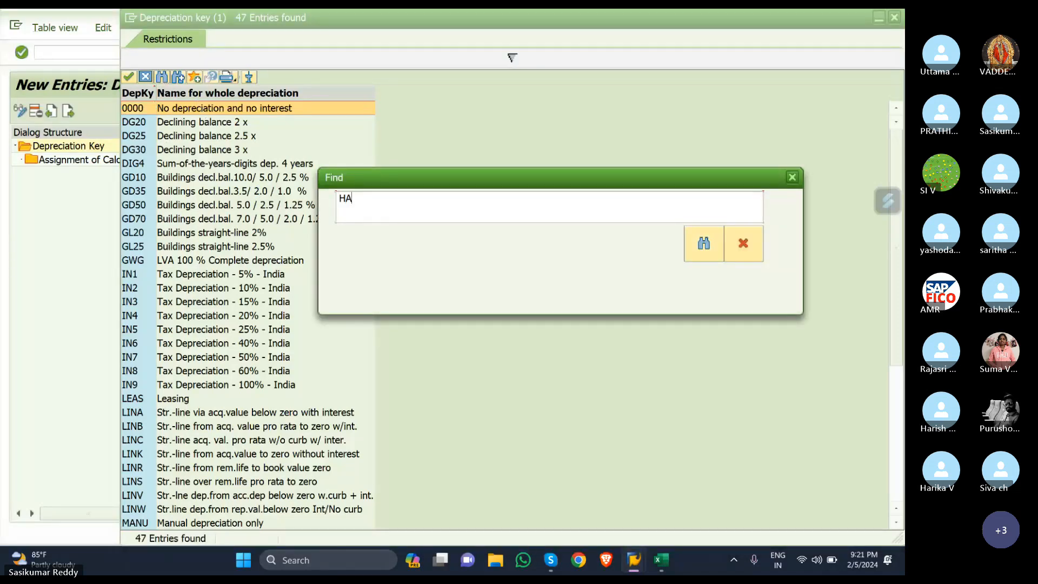
pyautogui.write('1')
pyautogui.press('Return')
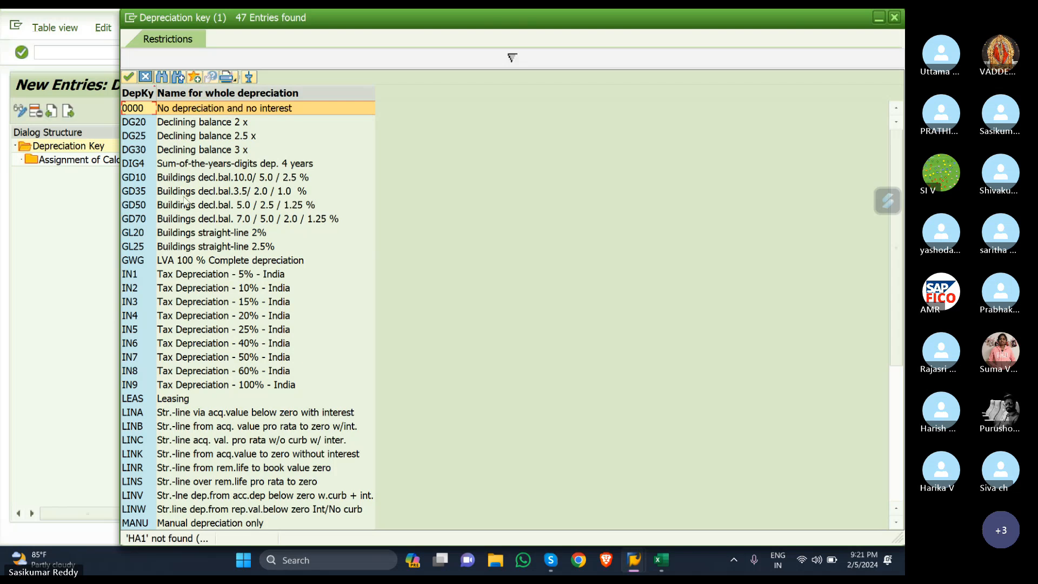
pyautogui.scroll(-6, 189, 276)
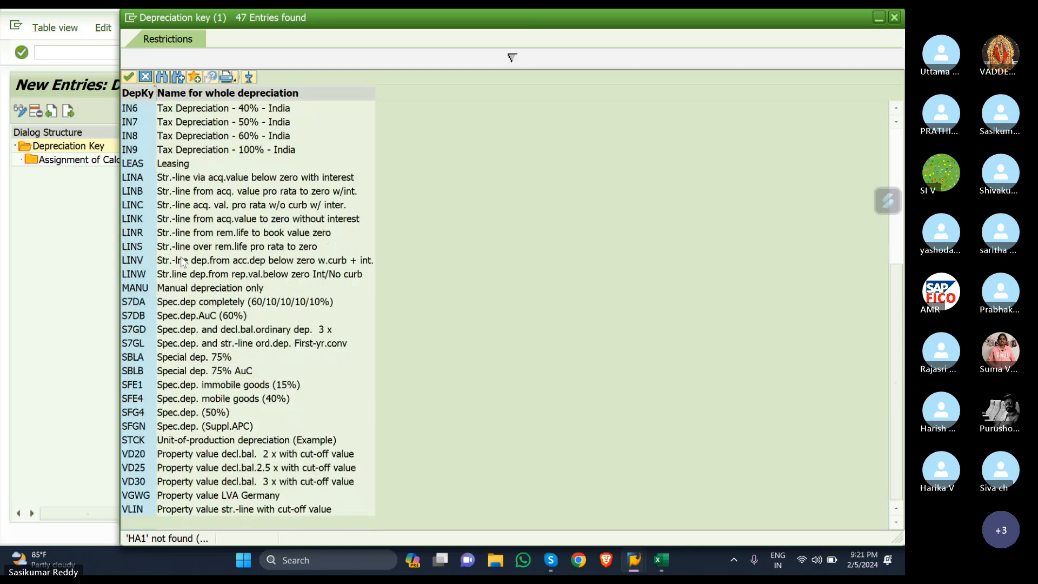
pyautogui.scroll(6, 155, 366)
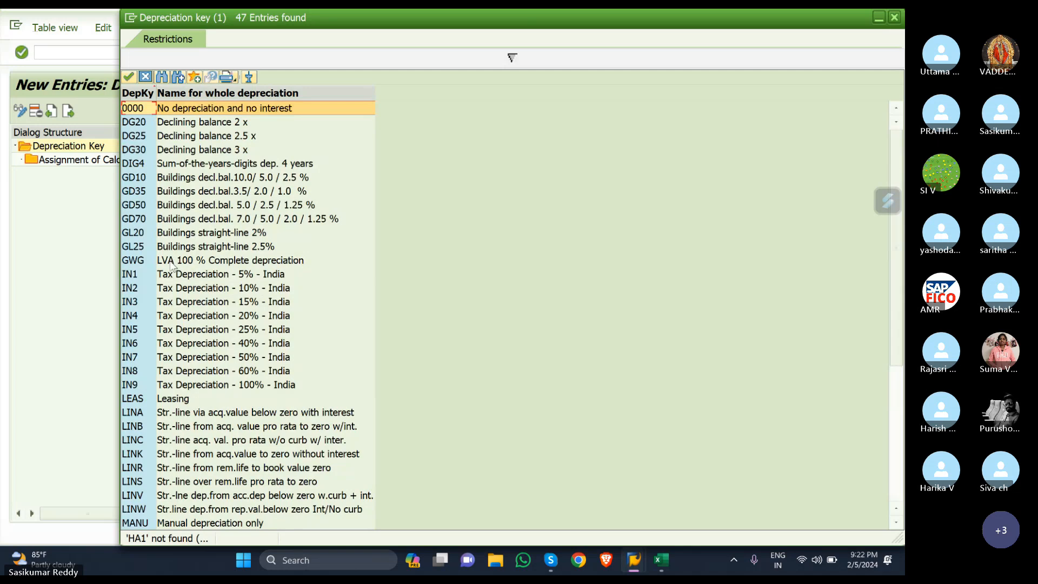
pyautogui.scroll(-4, 147, 287)
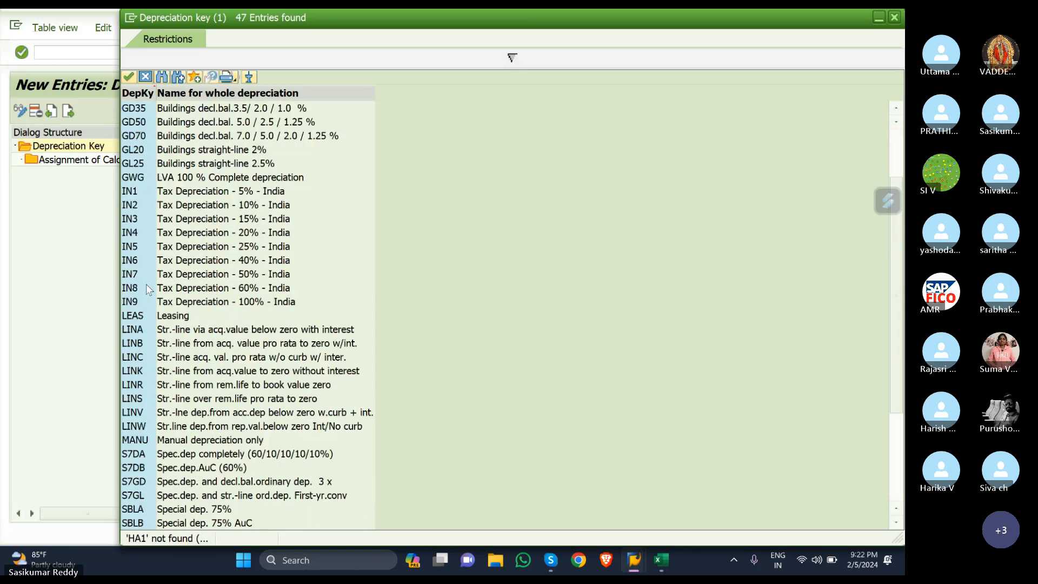
pyautogui.scroll(-2, 146, 287)
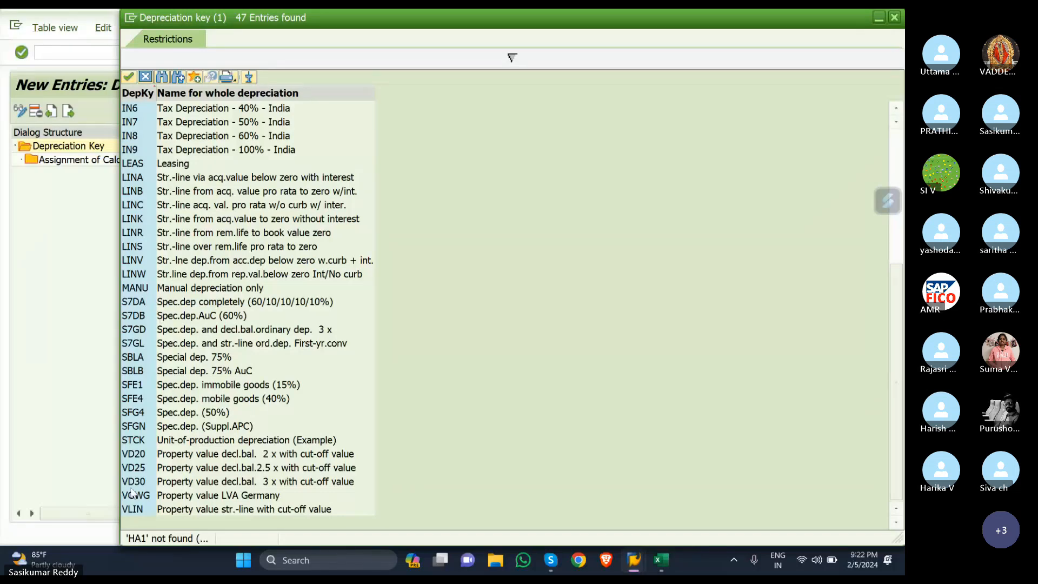
pyautogui.scroll(4, 150, 443)
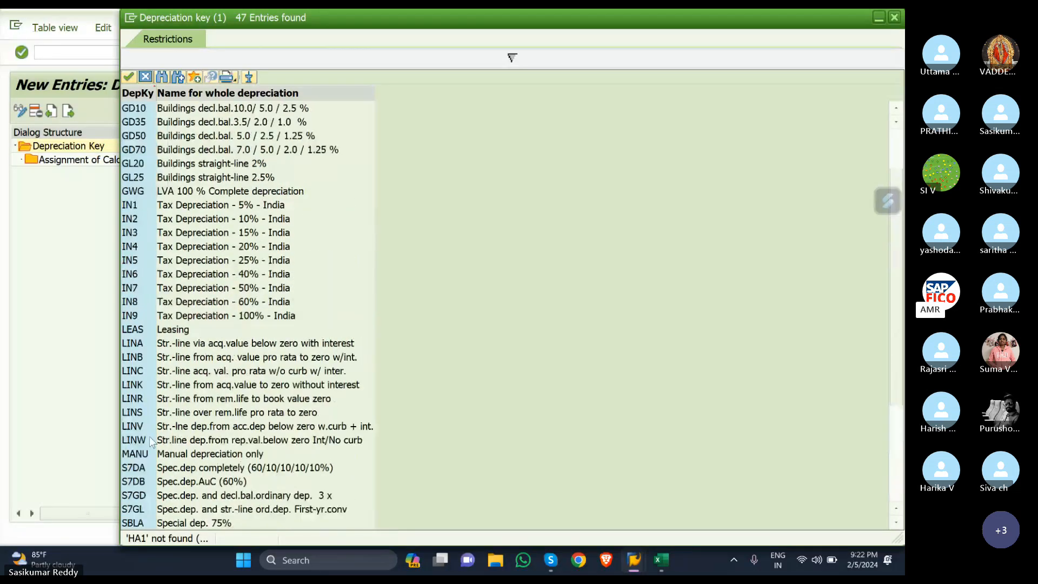
pyautogui.scroll(2, 149, 436)
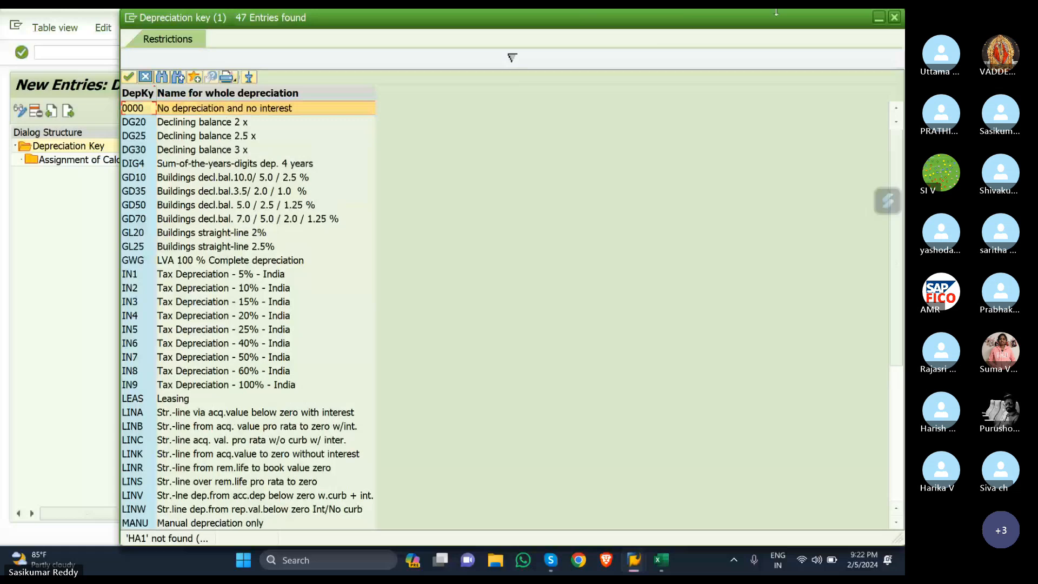
pyautogui.click(894, 18)
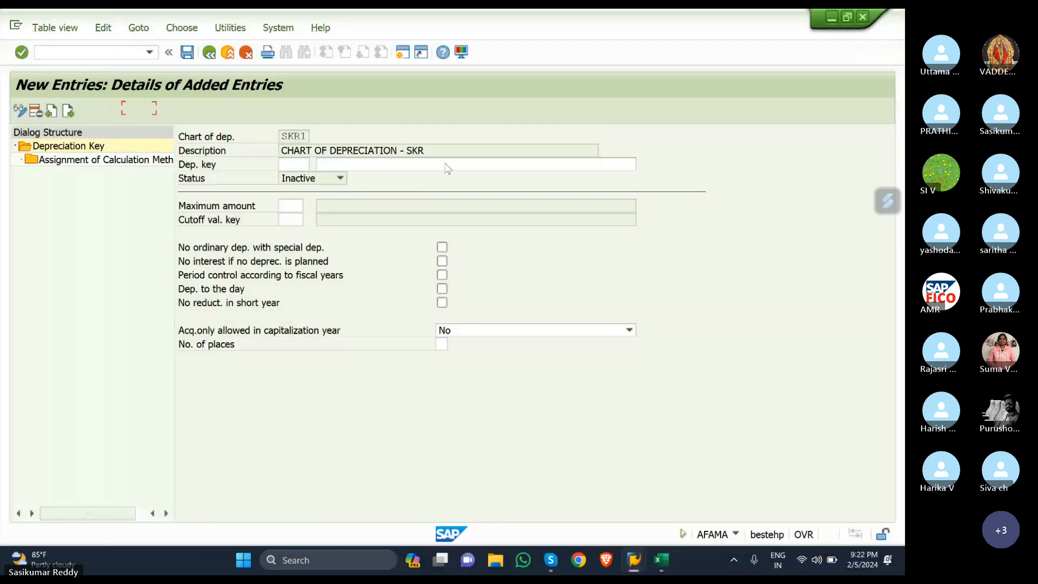
# Step: Enter HA01 as the identifier of the new depreciation key
pyautogui.click(294, 163)
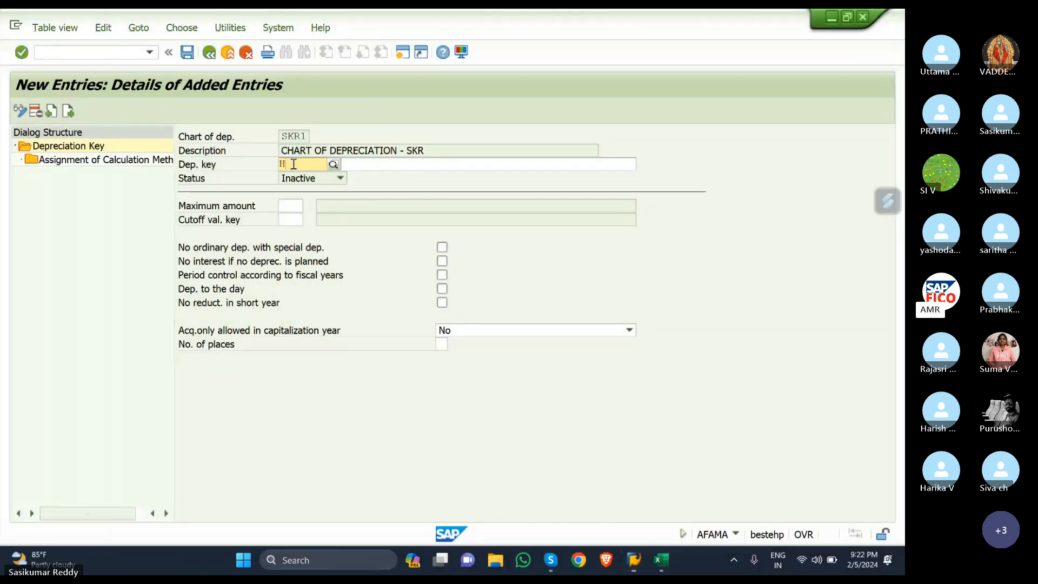
pyautogui.write('HA')
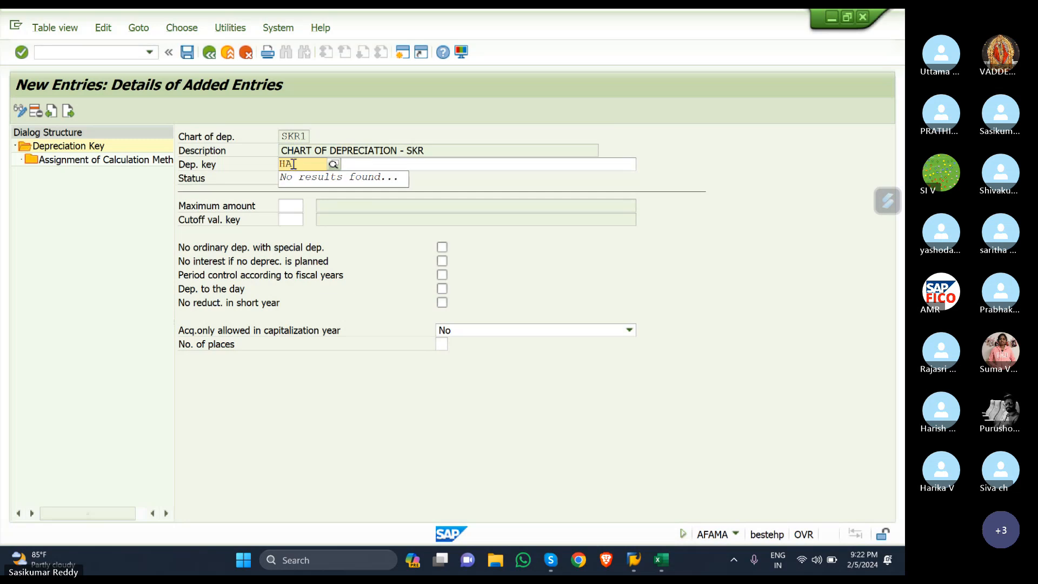
pyautogui.write('01')
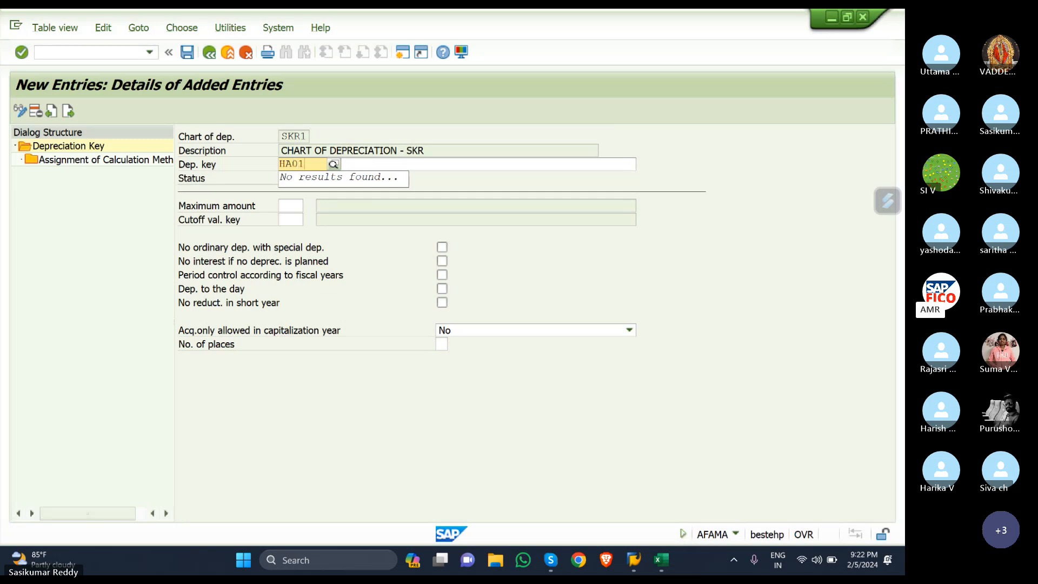
pyautogui.press('BackSpace')
pyautogui.press('BackSpace')
pyautogui.write('1')
pyautogui.press('BackSpace')
pyautogui.write('01')
pyautogui.press('XF86AudioMicMute')
# Step: Describe the new key as "5% SLM ON HEAVY PLANT AND MACHINARY" and enable period control according to fiscal years and depreciation to the day
pyautogui.click(449, 163)
pyautogui.press('XF86AudioMicMute')
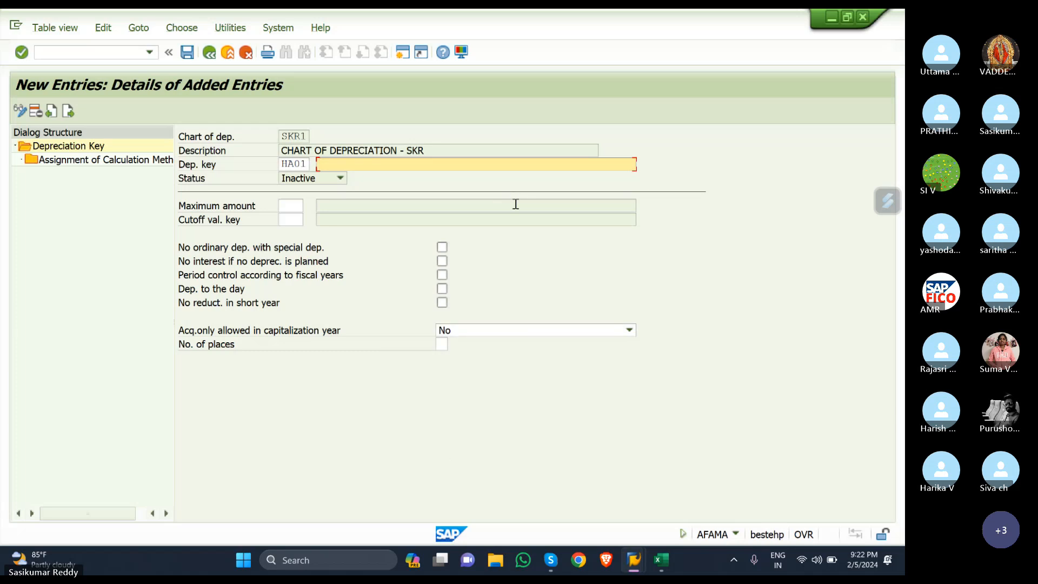
pyautogui.write('5% SLM')
pyautogui.write('ON HEAV')
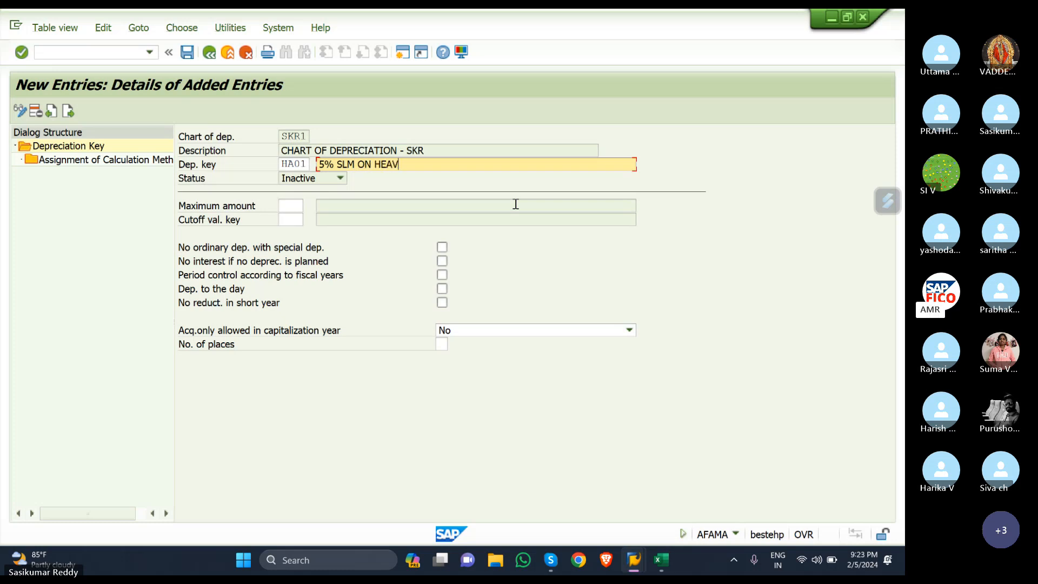
pyautogui.write('Y PLAN')
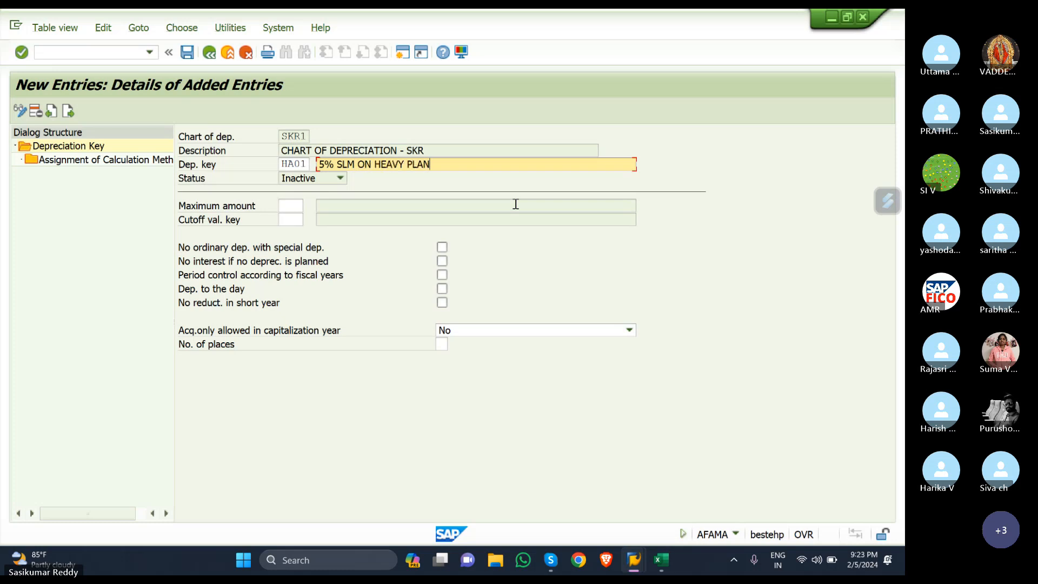
pyautogui.write('T AND MA')
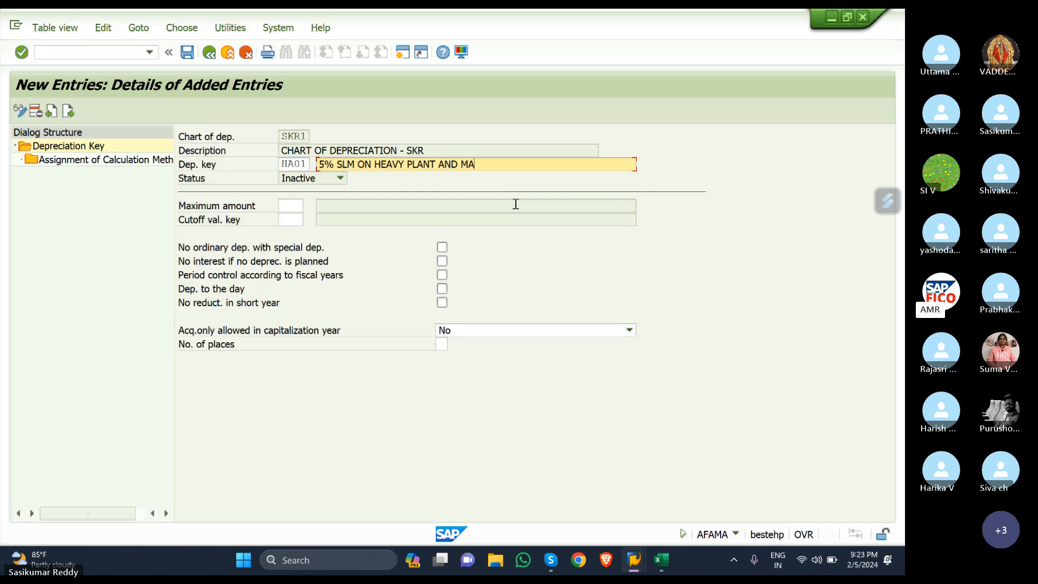
pyautogui.write('CHINARY')
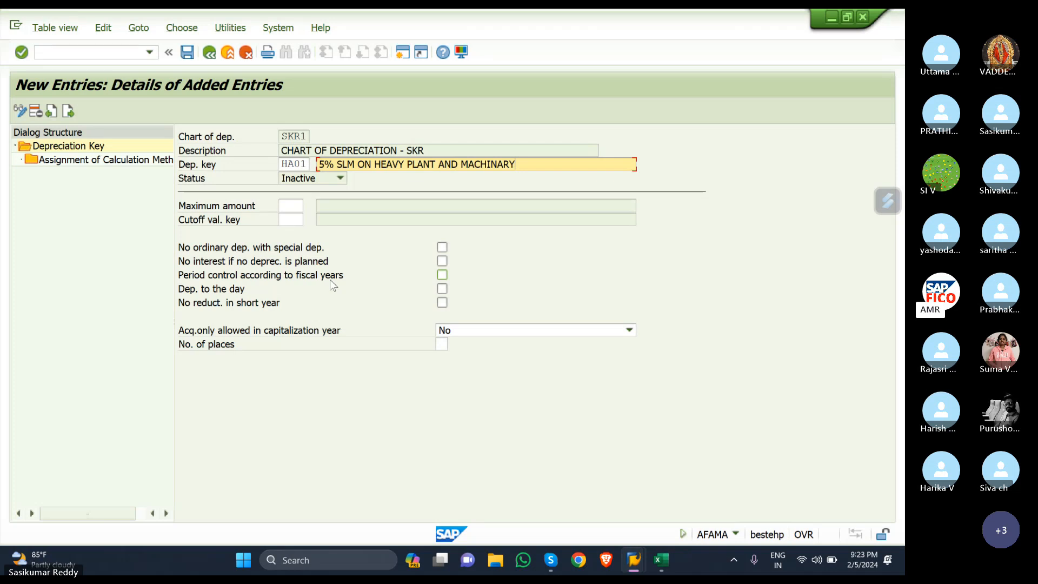
pyautogui.click(443, 274)
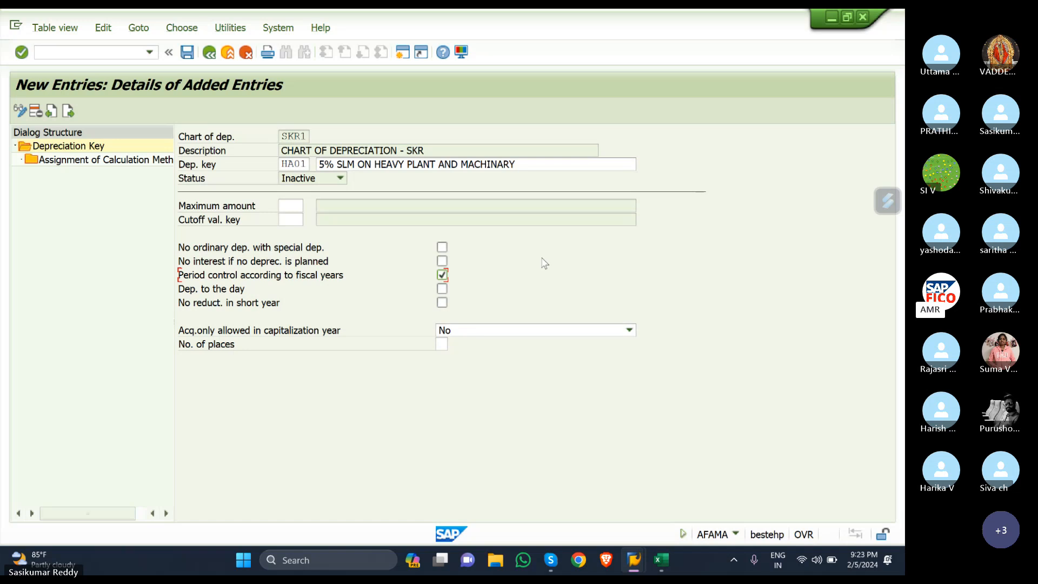
pyautogui.click(443, 288)
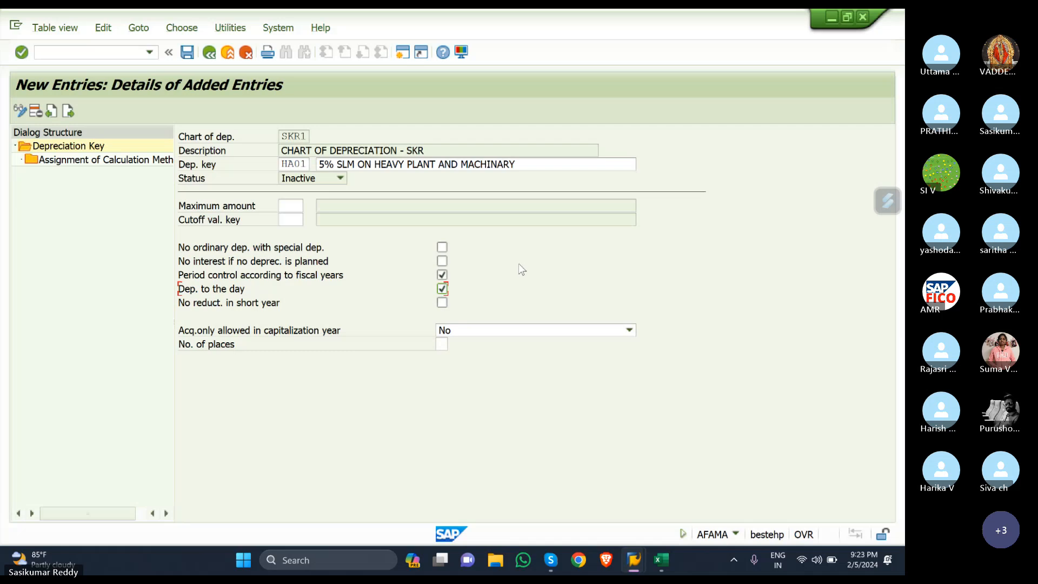
# Step: Add a calculation method assignment to key HA01 with depreciation type Ord.depreciation and phase From the start of depreciation
pyautogui.doubleClick(52, 161)
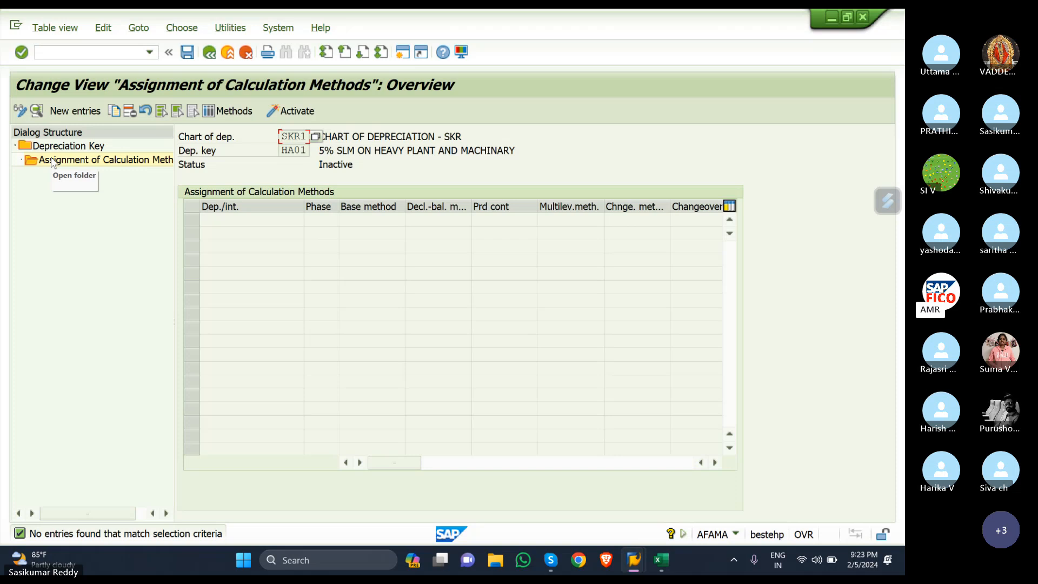
pyautogui.click(69, 111)
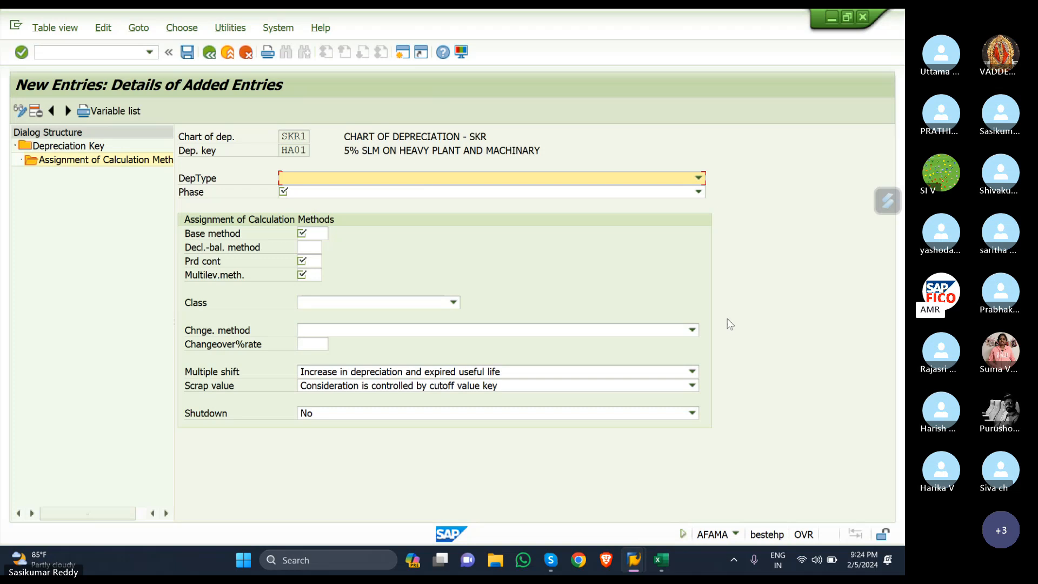
pyautogui.click(698, 179)
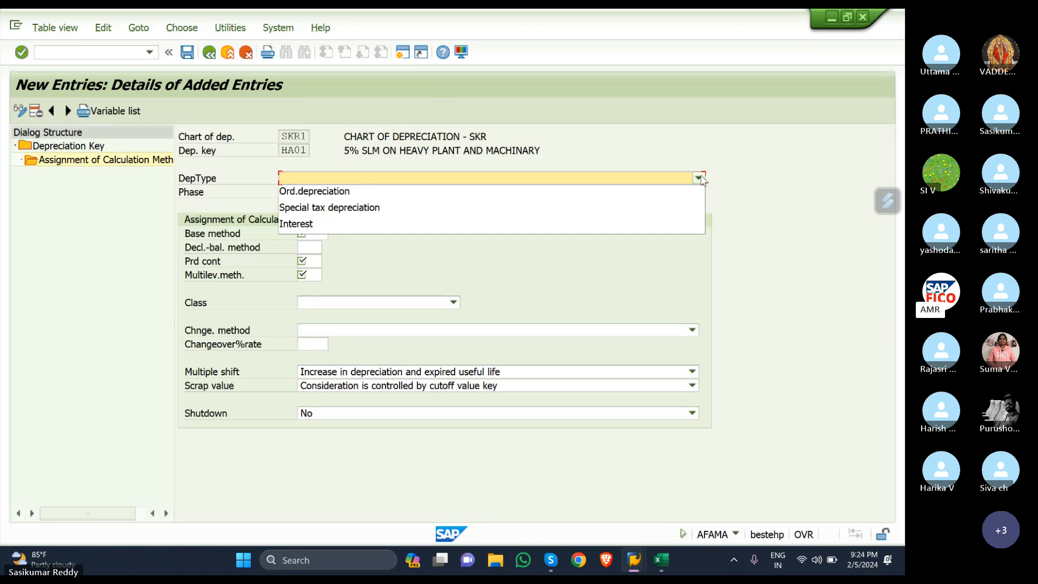
pyautogui.click(632, 189)
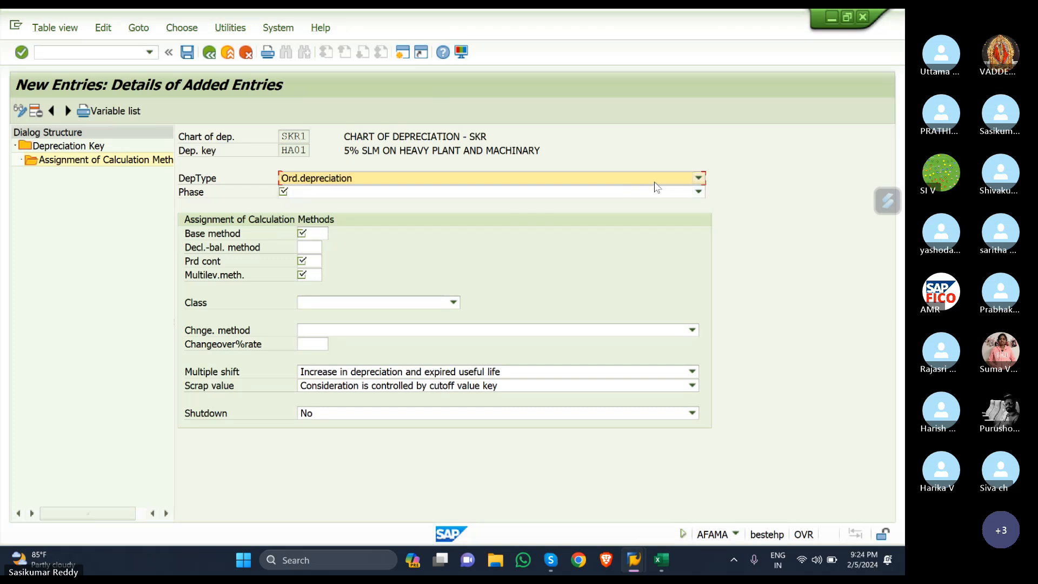
pyautogui.click(699, 192)
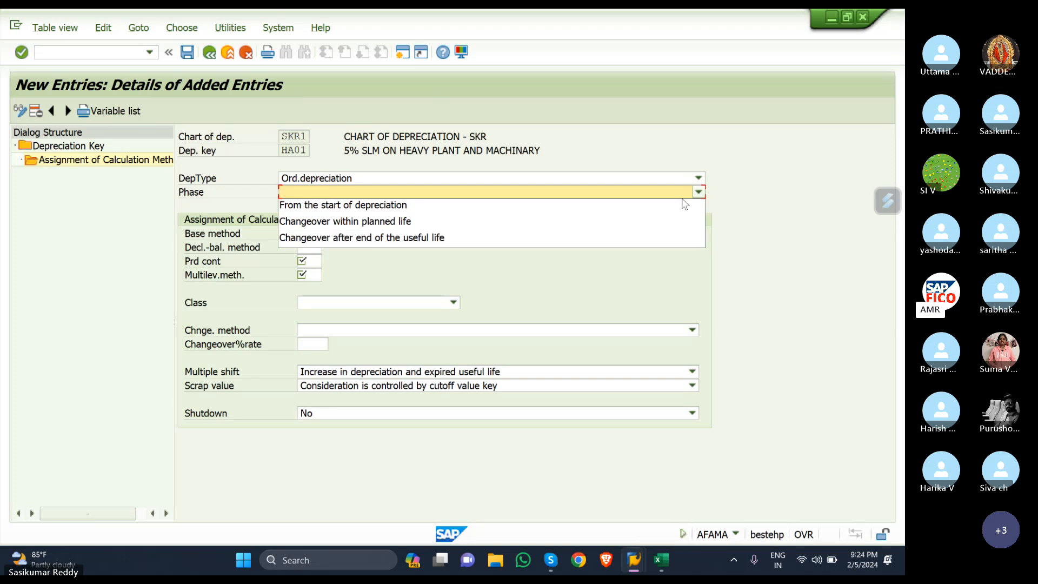
pyautogui.click(642, 208)
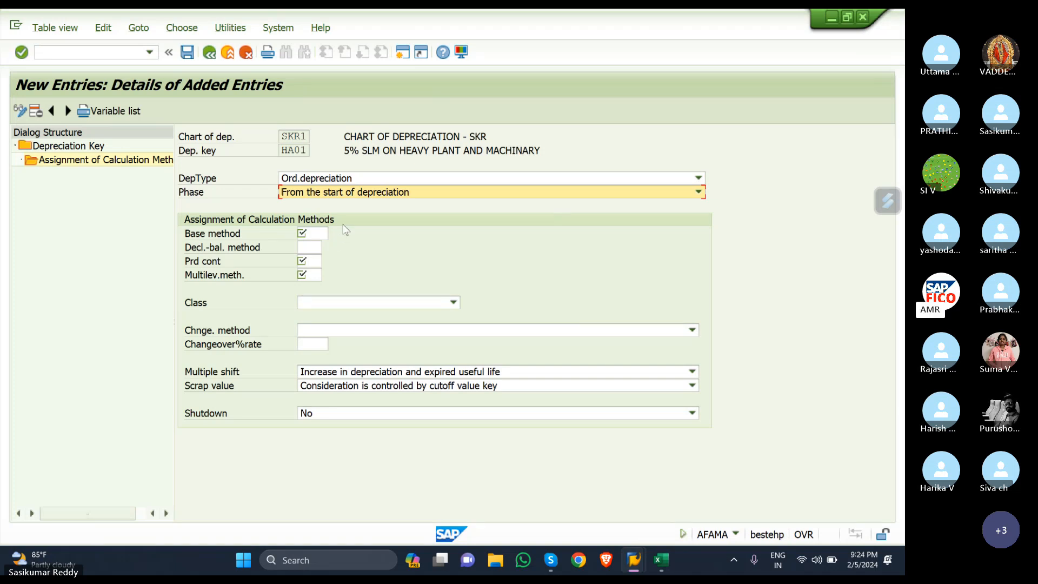
# Step: Assign base method 0014, Ordinary: explicit percentage (after end of life), and period control method 001
pyautogui.click(316, 233)
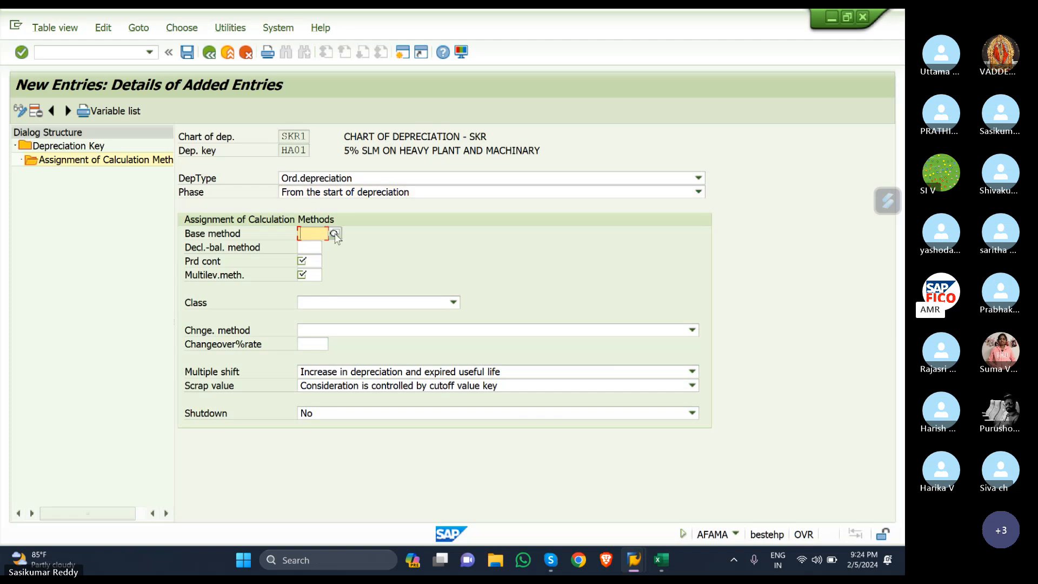
pyautogui.click(334, 234)
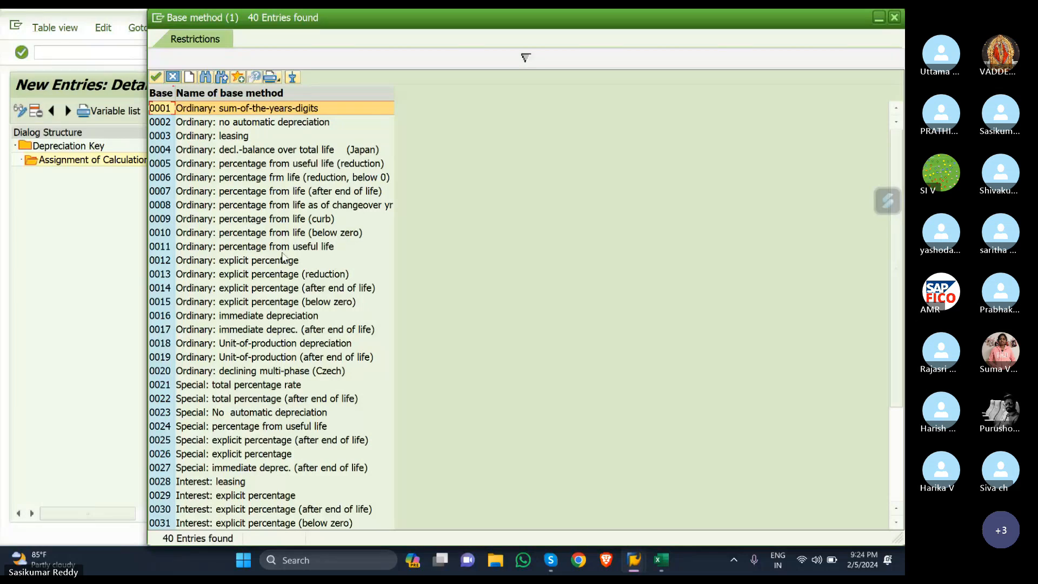
pyautogui.click(171, 290)
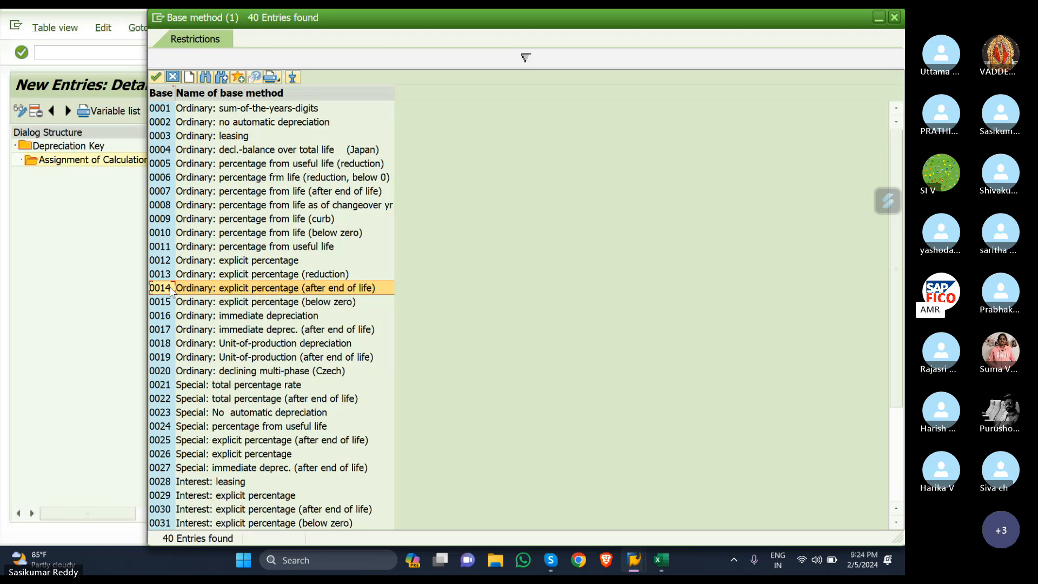
pyautogui.doubleClick(171, 291)
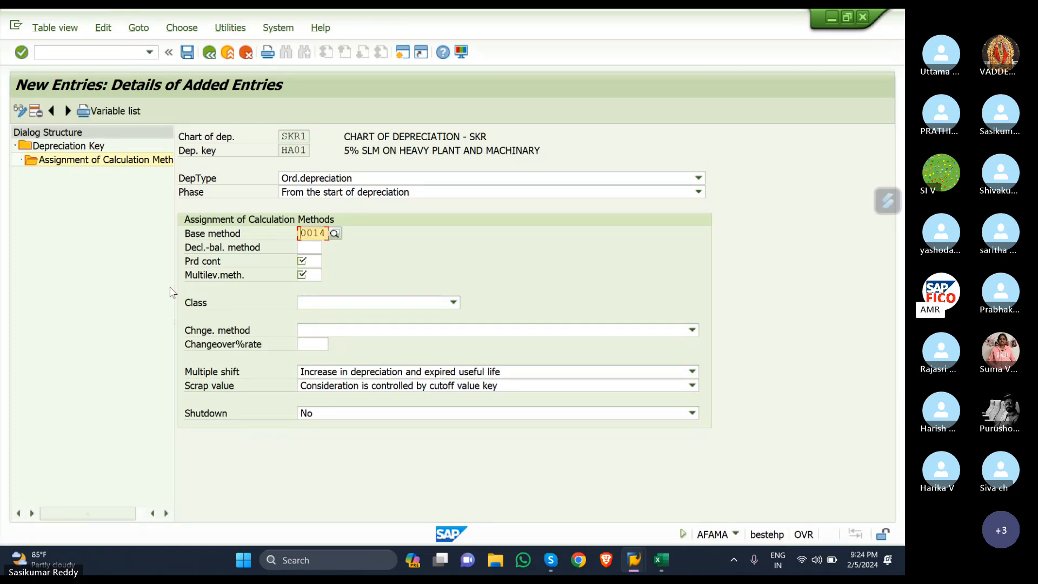
pyautogui.click(302, 262)
pyautogui.click(328, 261)
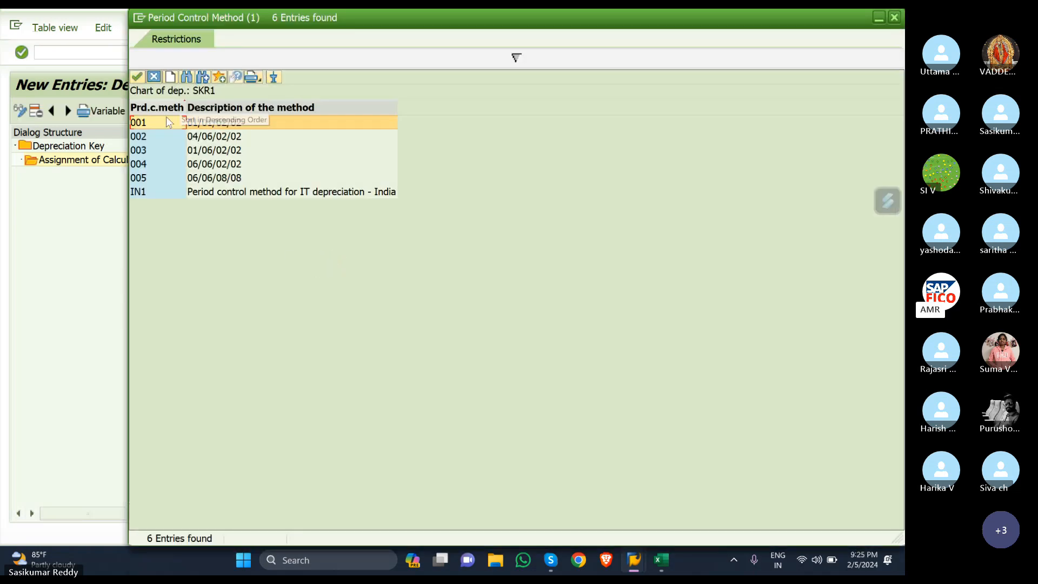
pyautogui.doubleClick(166, 123)
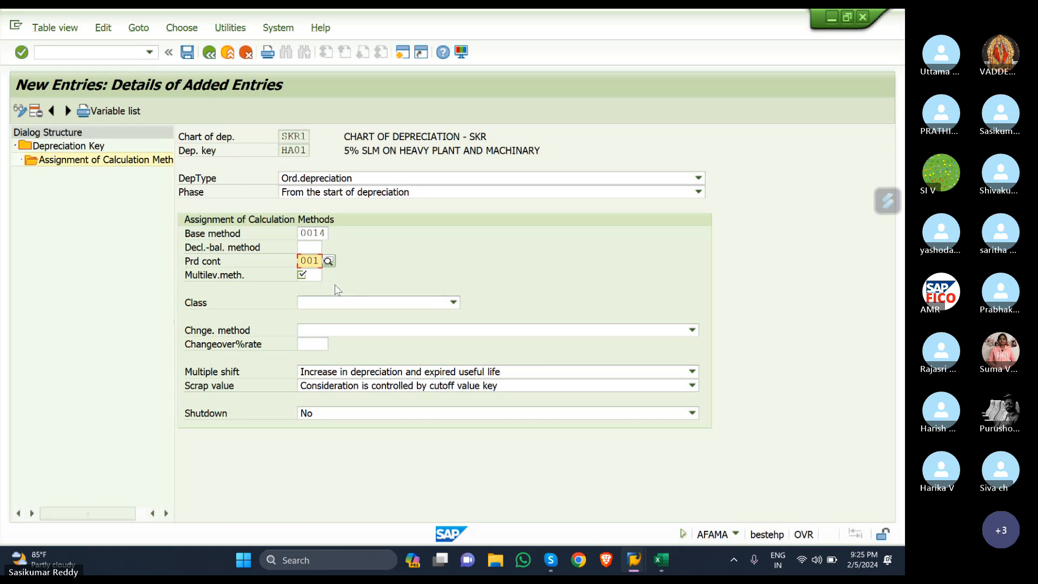
# Step: Assign multilevel method HA1 with class Straight-line depreciation, and save the entry under the proposed customizing request
pyautogui.click(320, 274)
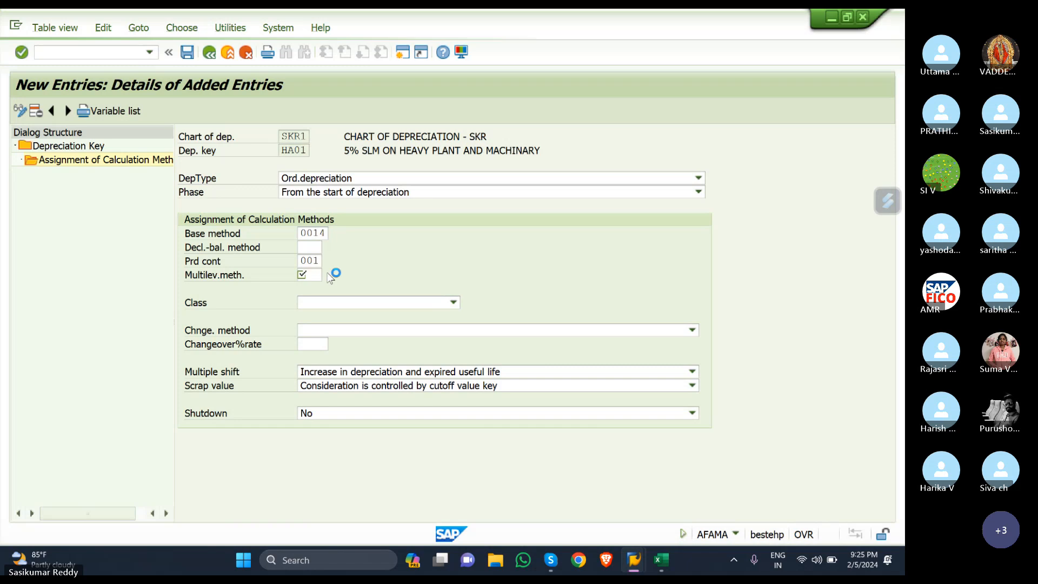
pyautogui.click(328, 274)
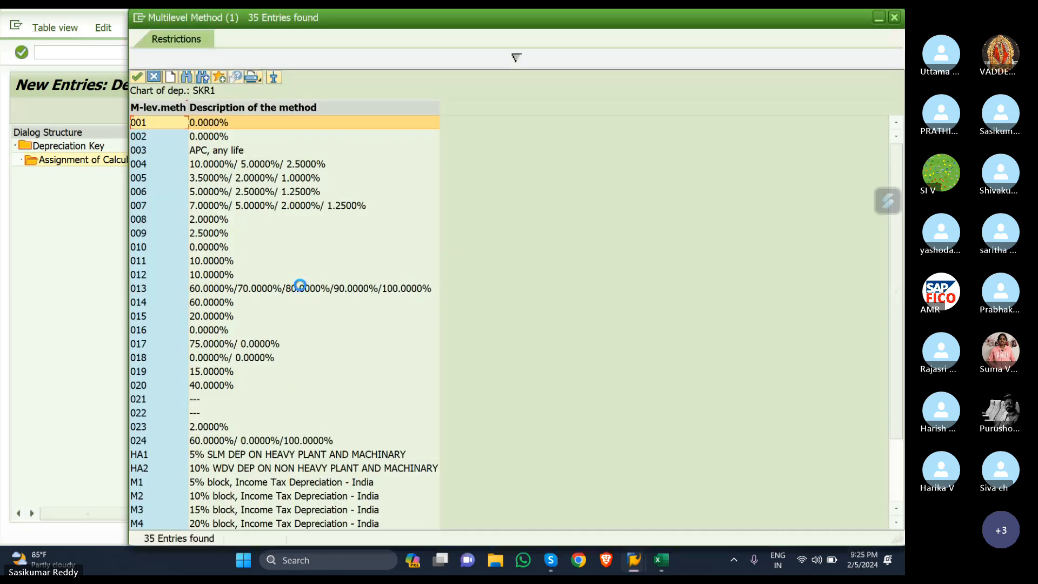
pyautogui.click(136, 455)
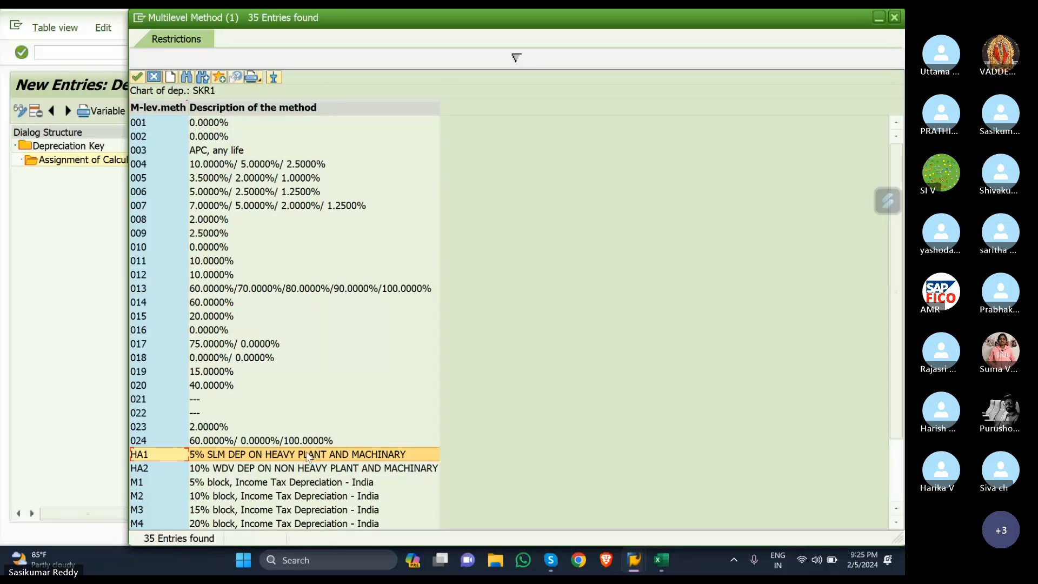
pyautogui.doubleClick(150, 450)
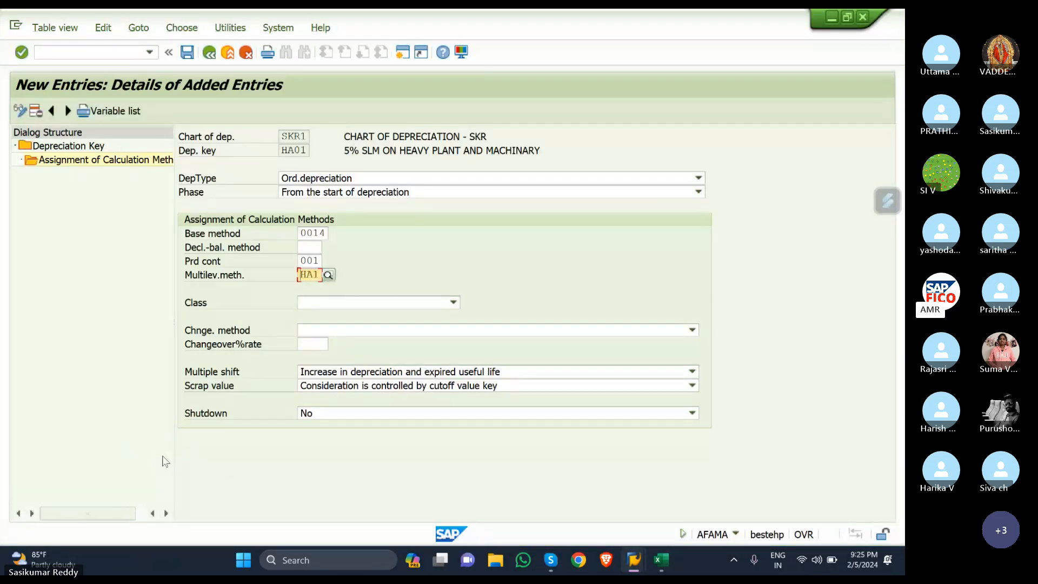
pyautogui.click(454, 303)
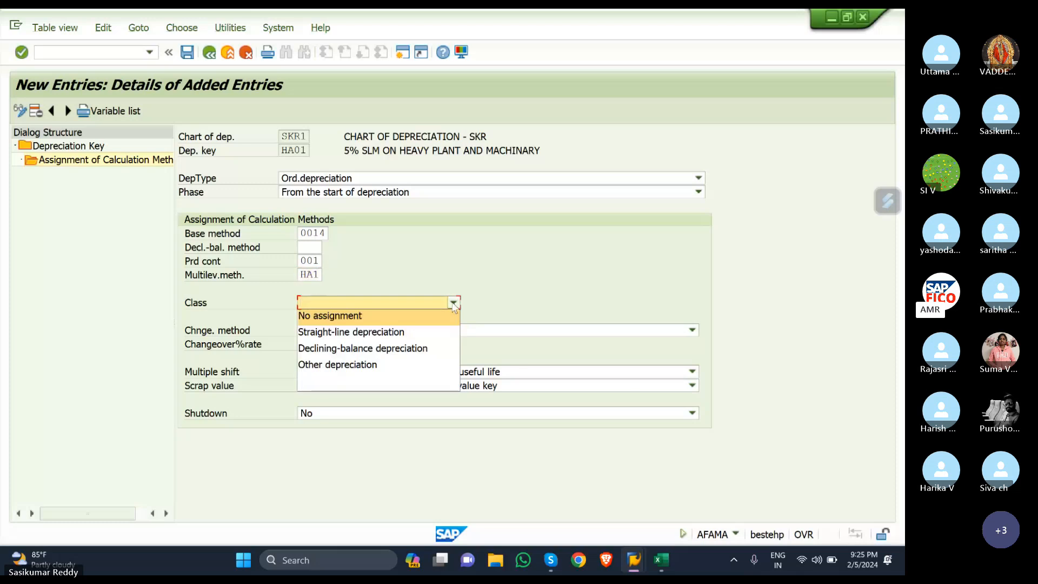
pyautogui.click(443, 339)
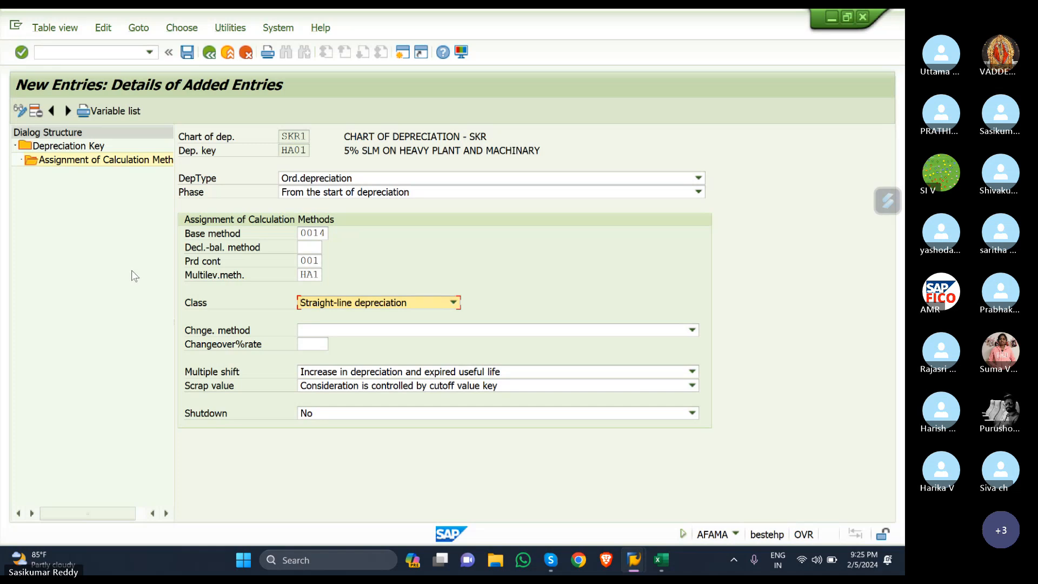
pyautogui.click(187, 52)
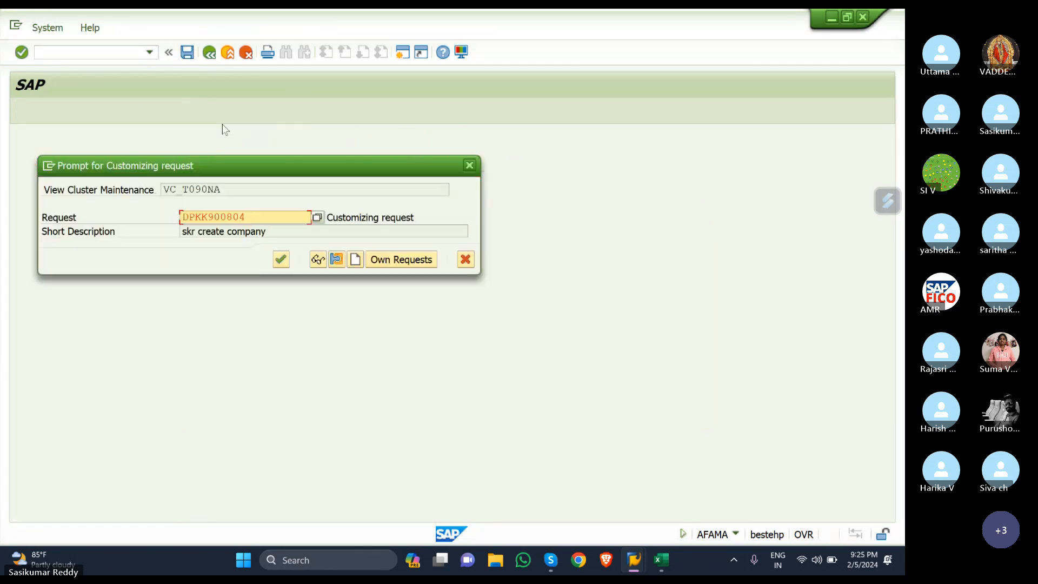
pyautogui.click(285, 264)
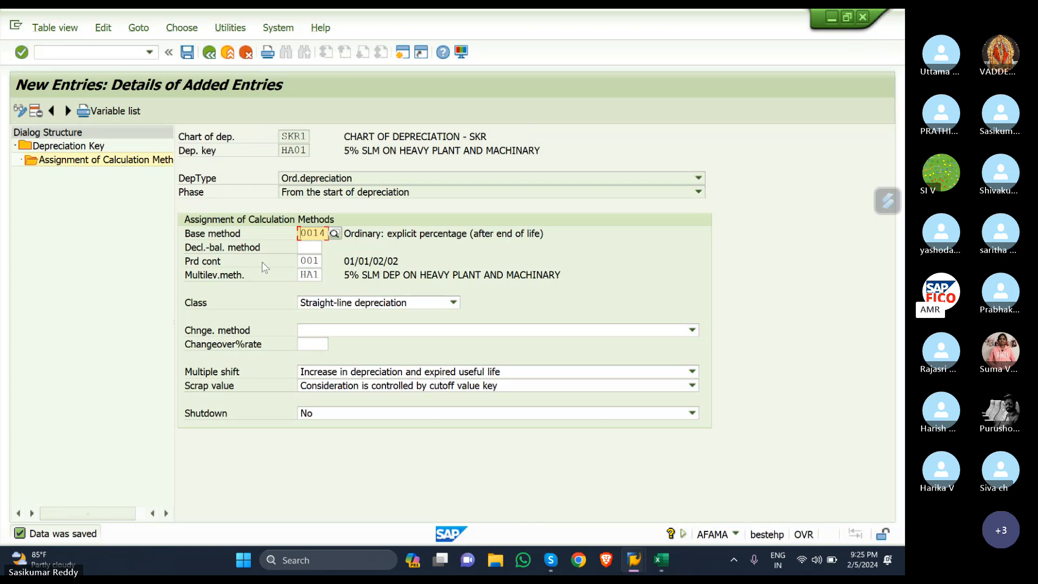
# Step: Return to the depreciation key overview and activate key HA01
pyautogui.click(209, 52)
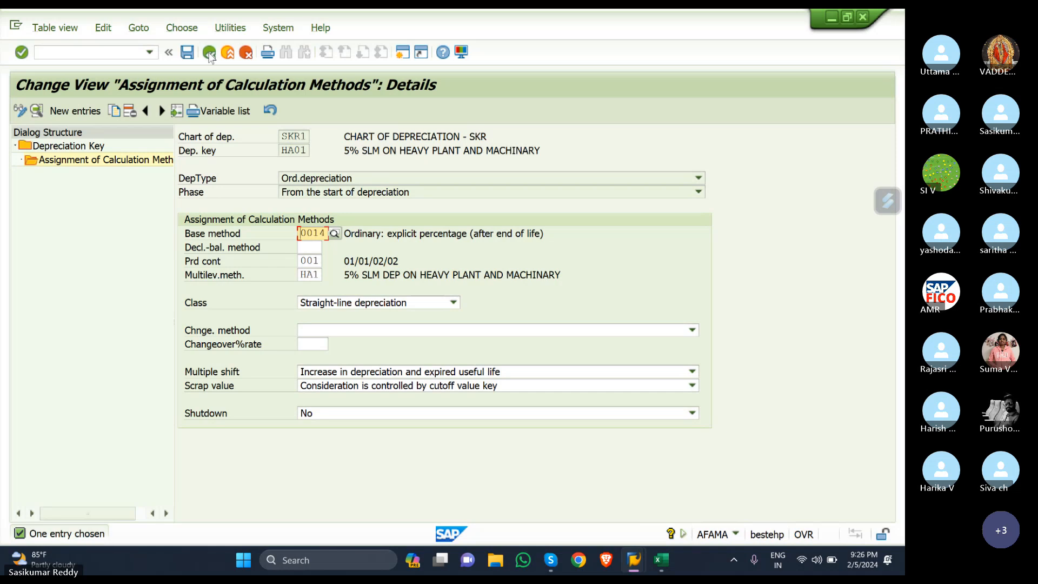
pyautogui.click(209, 53)
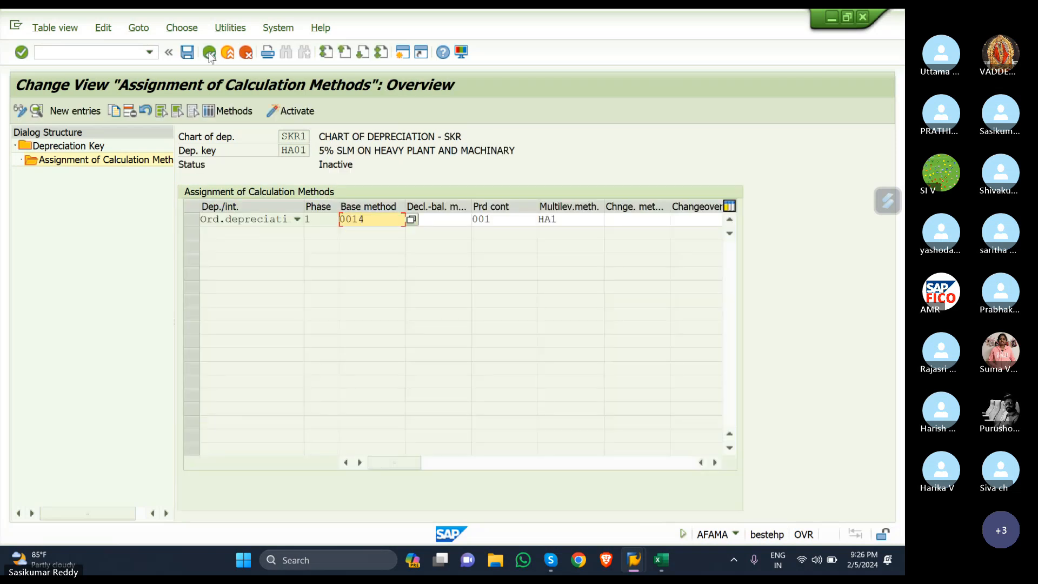
pyautogui.click(209, 53)
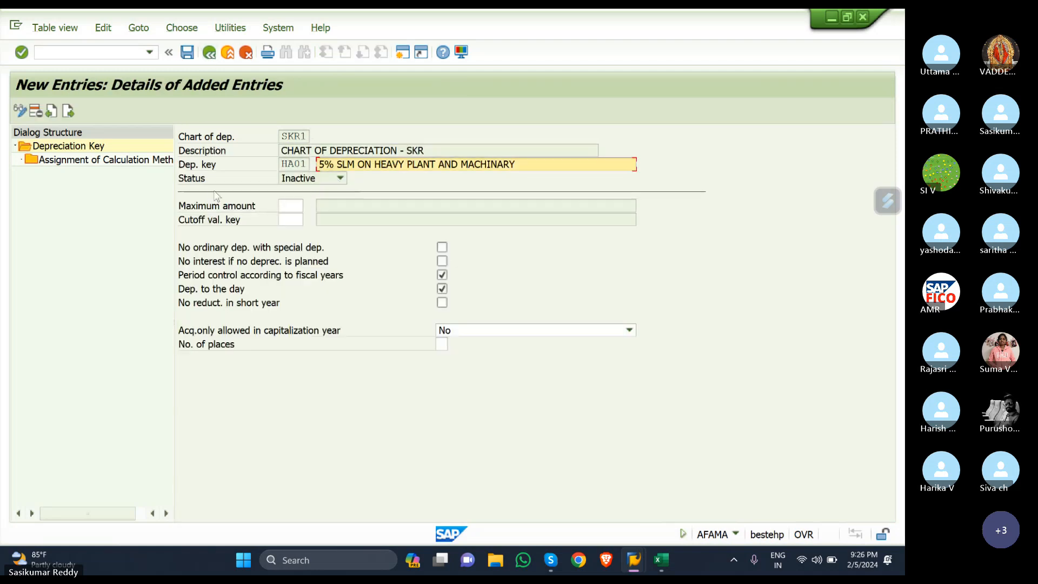
pyautogui.click(214, 55)
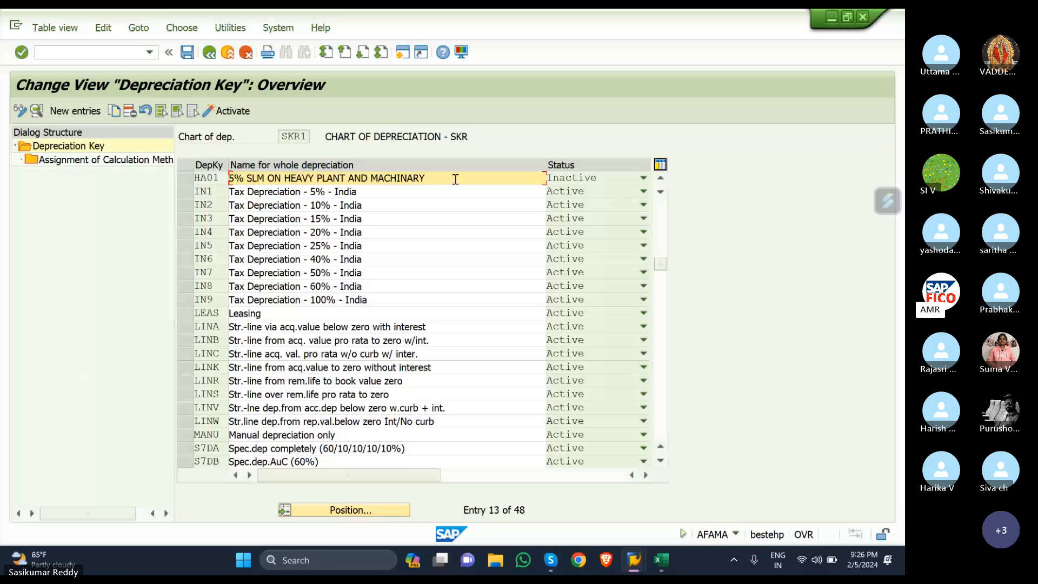
pyautogui.click(210, 177)
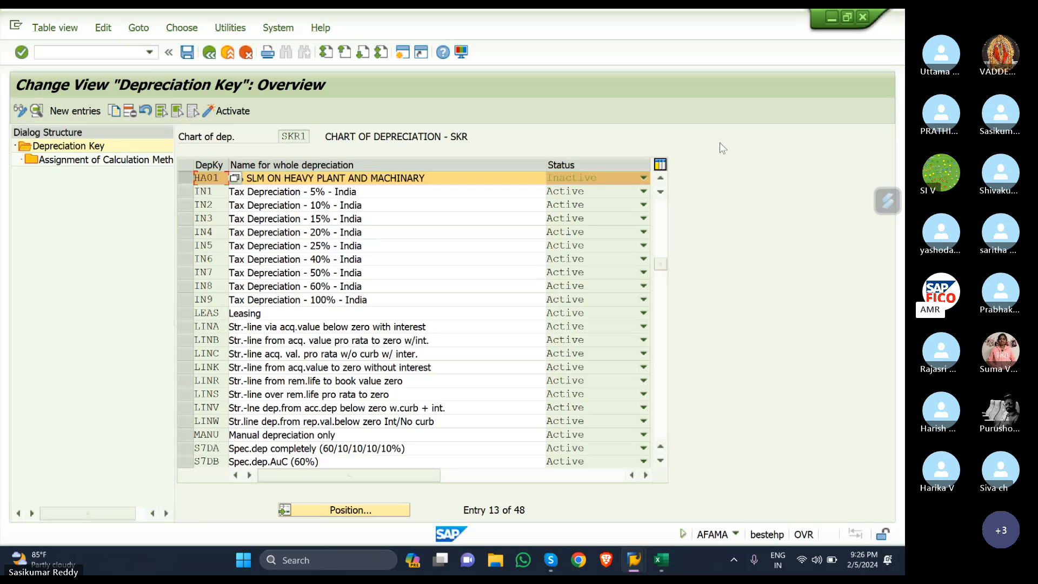
pyautogui.click(209, 112)
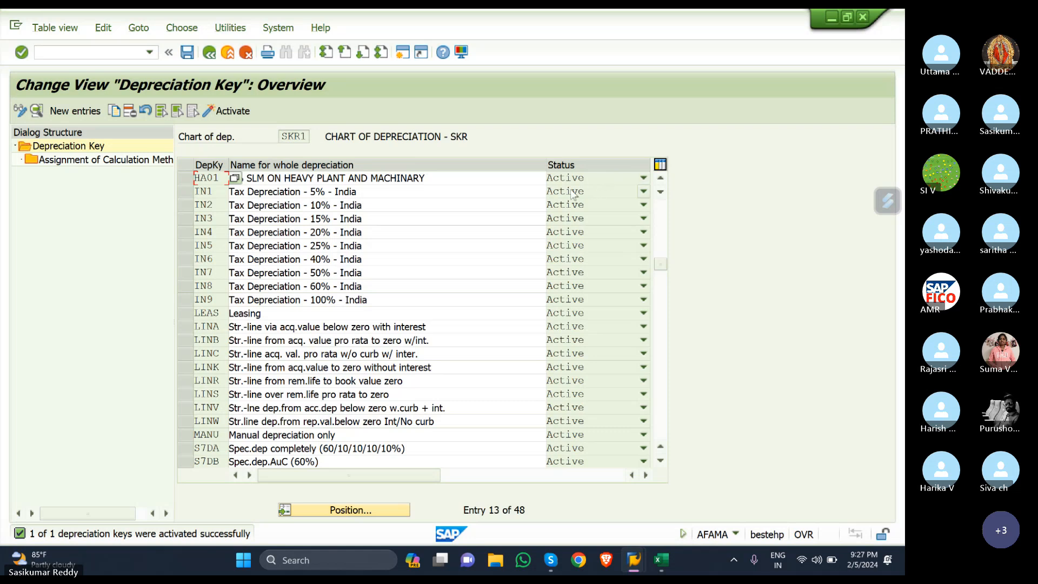
pyautogui.click(660, 558)
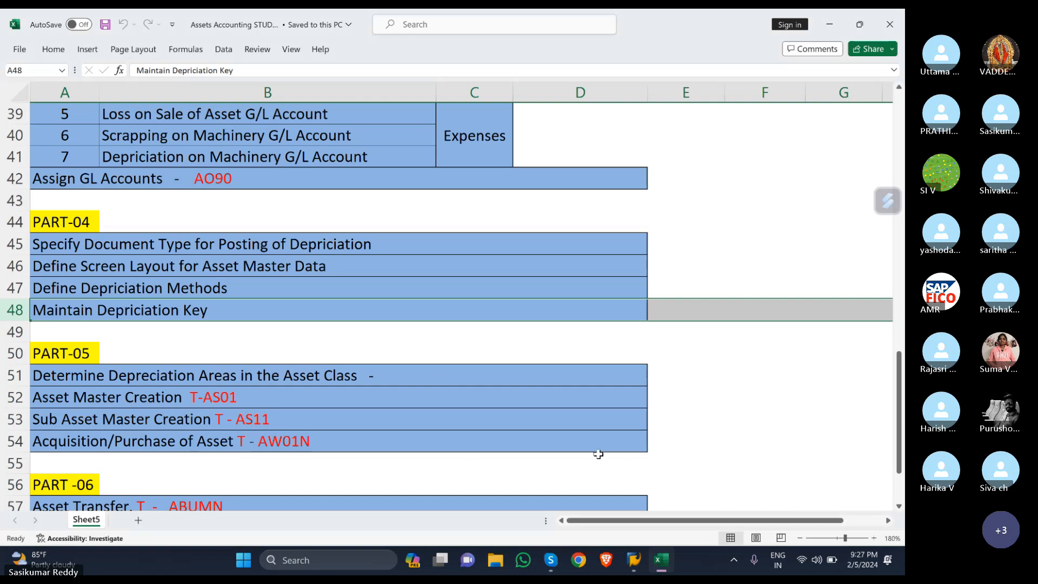
pyautogui.moveTo(634, 560)
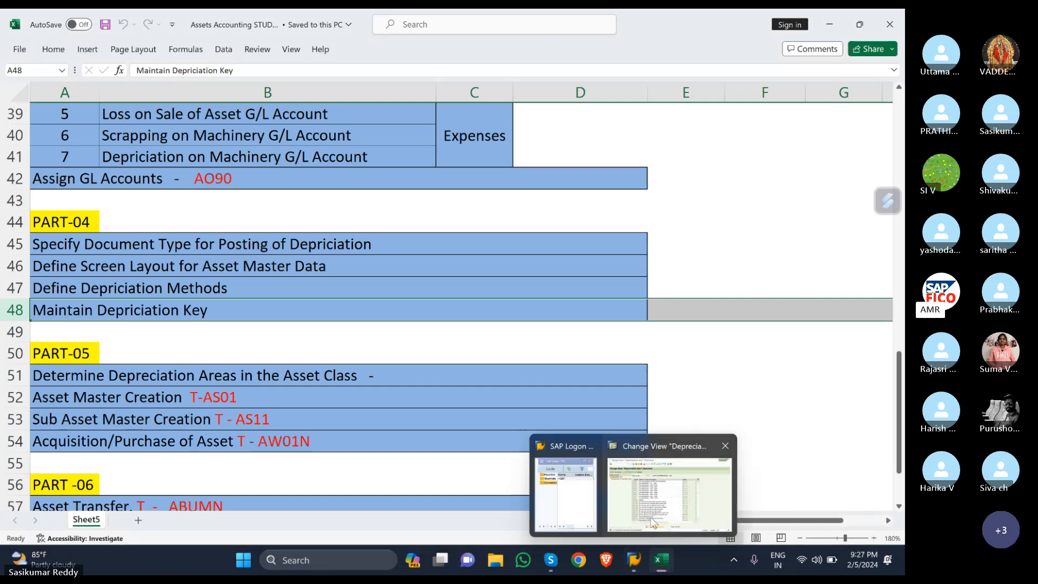
pyautogui.click(650, 517)
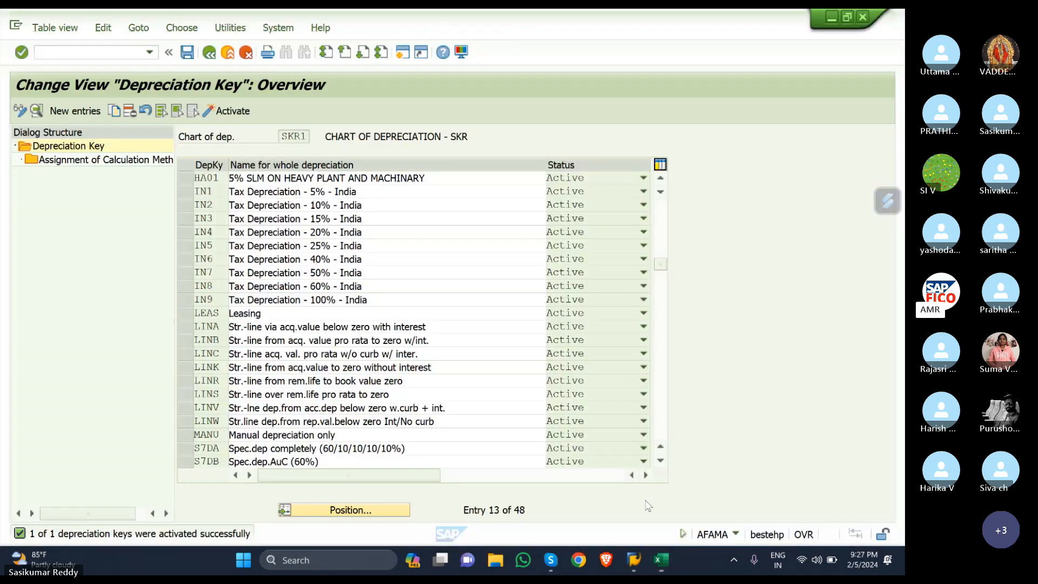
# Step: Create depreciation key HA02, "10 % WDV DEP ON HEAVY PLANT AND MACHINARY", with period control according to fiscal years and depreciation to the day enabled
pyautogui.click(72, 111)
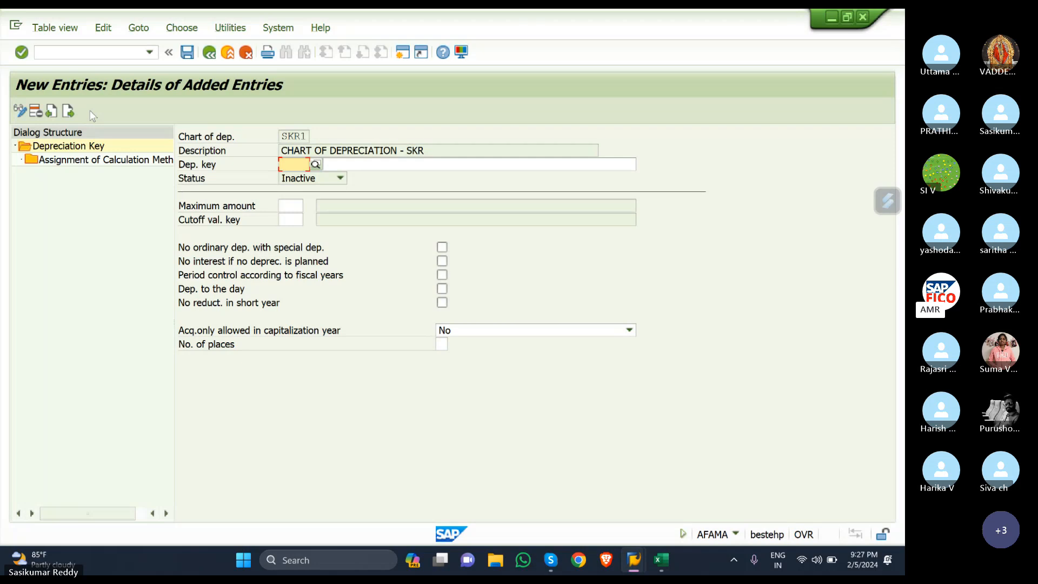
pyautogui.write('HA02')
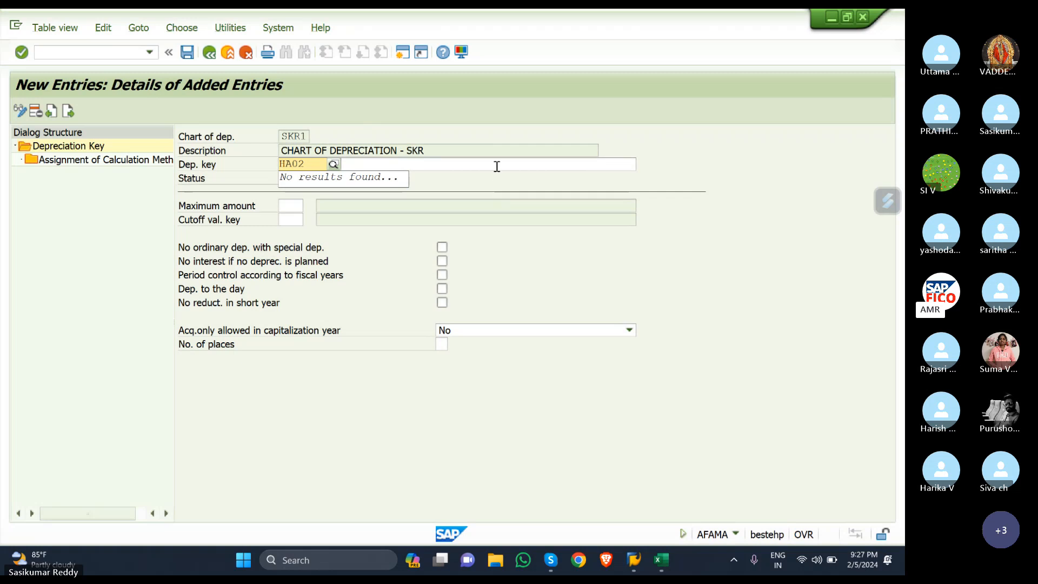
pyautogui.click(592, 168)
pyautogui.write('10')
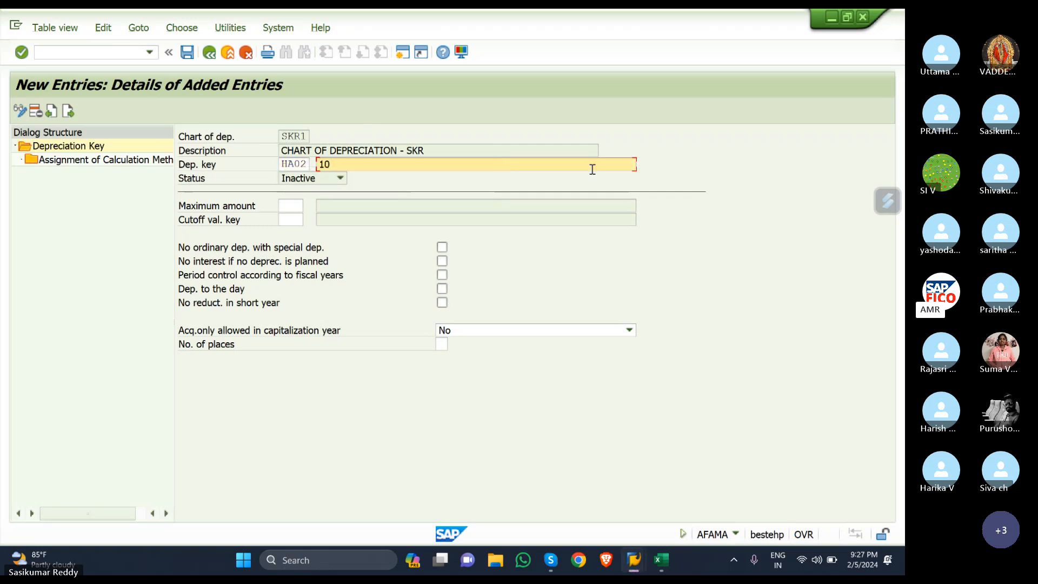
pyautogui.write(' % WDV')
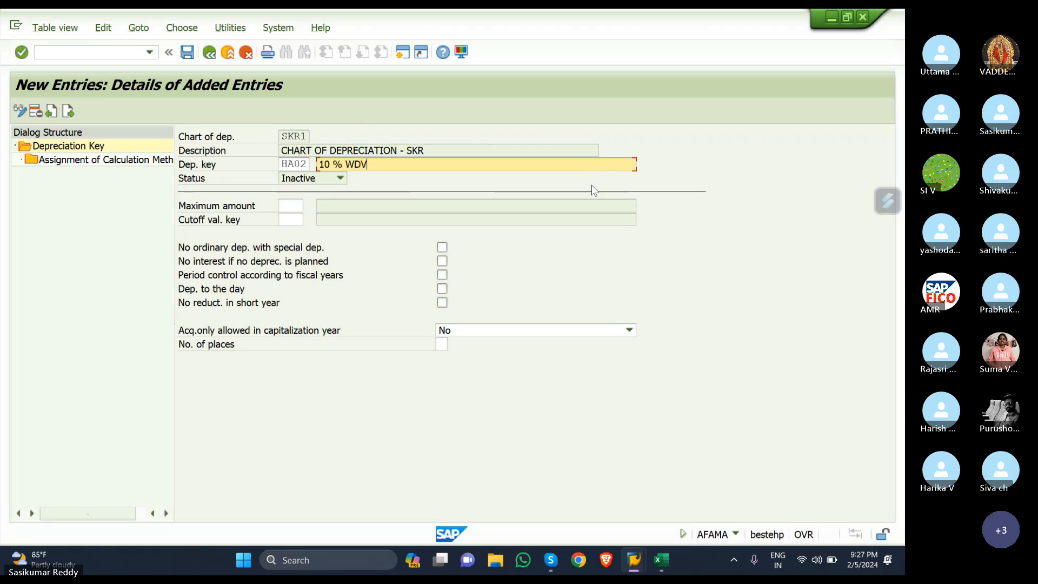
pyautogui.write(' DEP ON H')
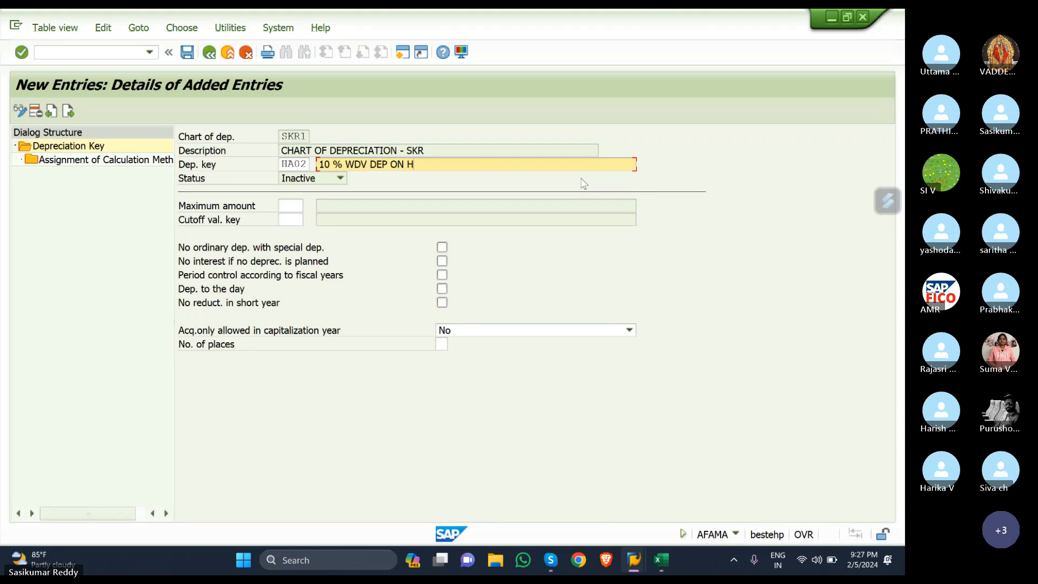
pyautogui.write('EAV')
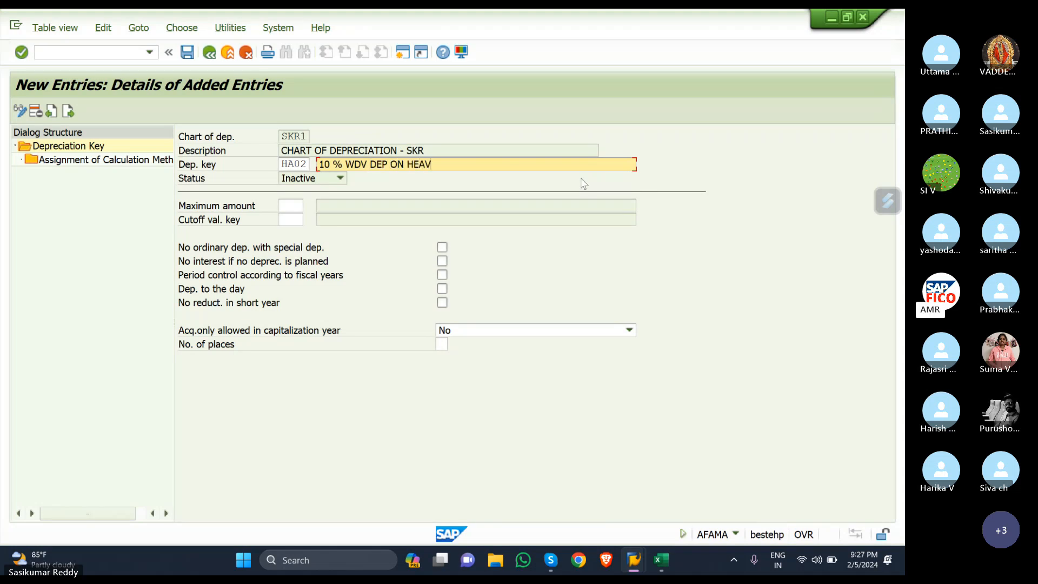
pyautogui.write('Y PLANT AND MACHINARY')
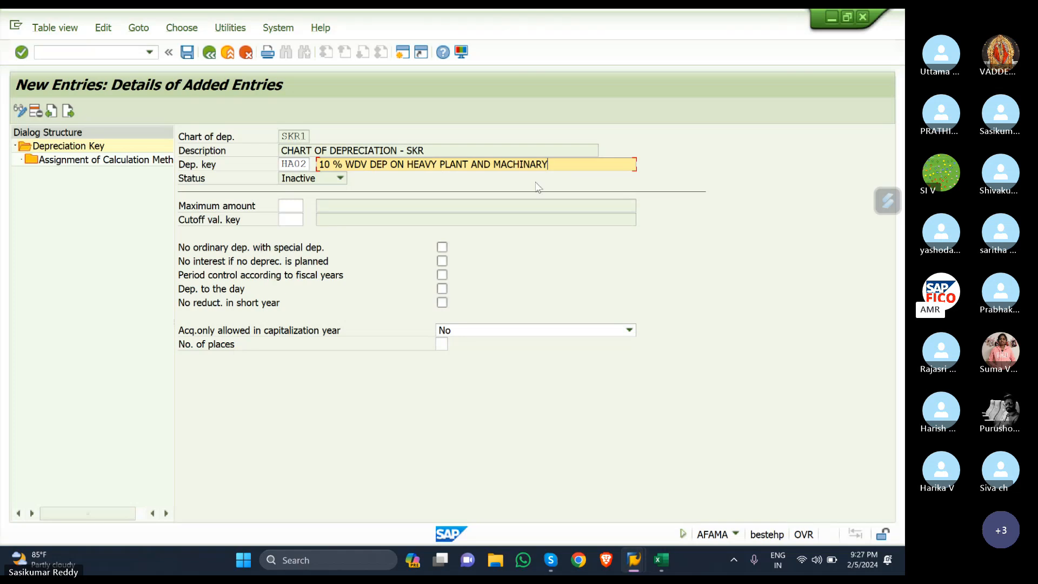
pyautogui.click(442, 275)
pyautogui.click(443, 289)
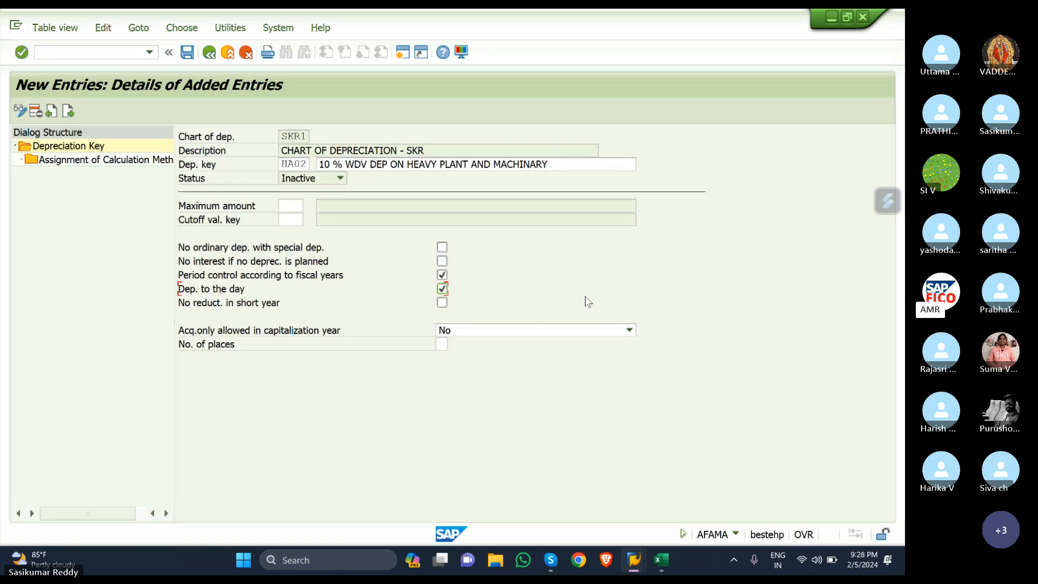
# Step: Add a calculation method assignment to key HA02 with depreciation type Ord.depreciation and phase From the start of depreciation
pyautogui.click(104, 161)
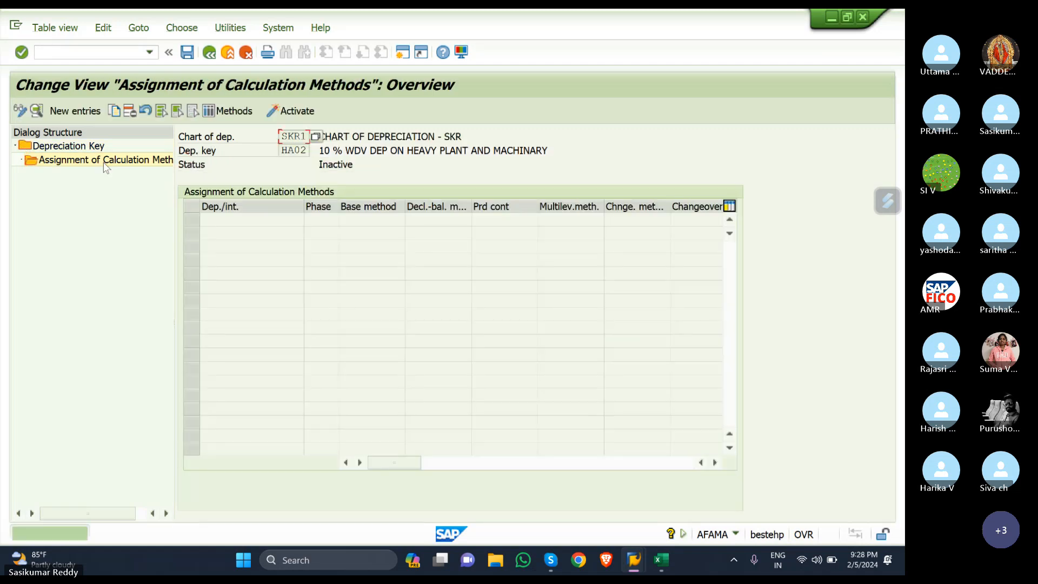
pyautogui.click(82, 111)
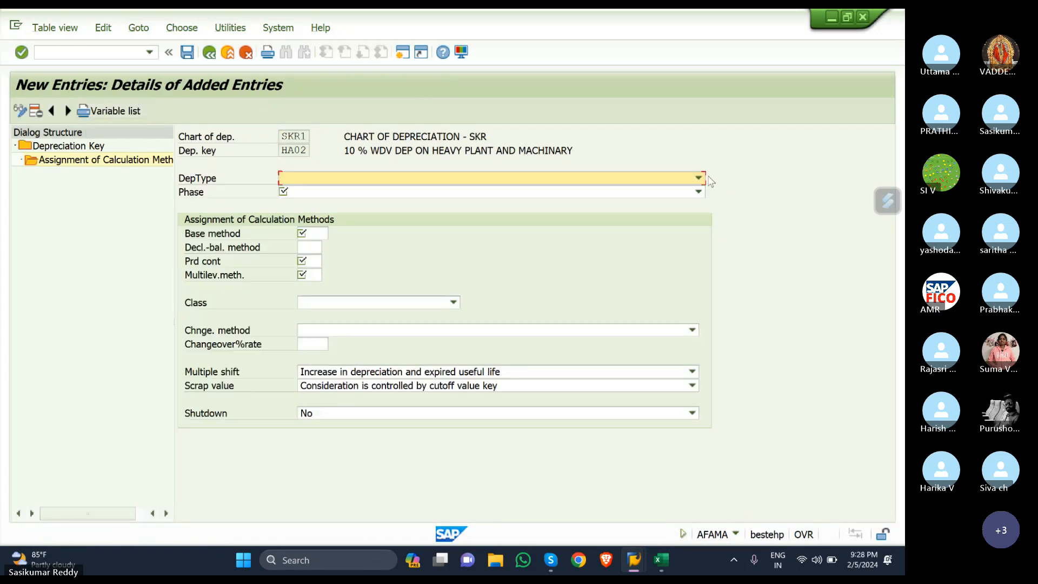
pyautogui.click(700, 178)
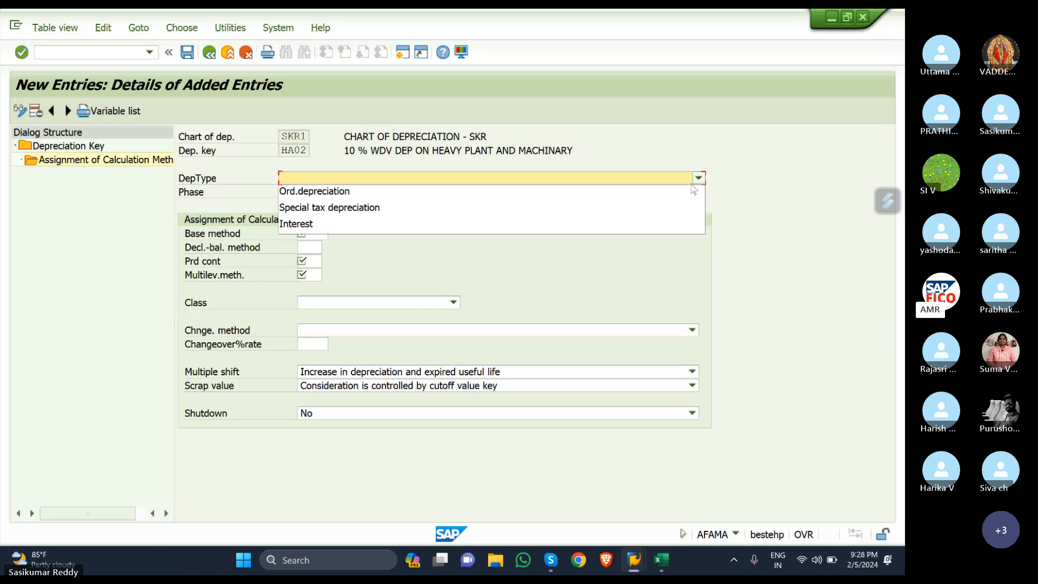
pyautogui.click(696, 191)
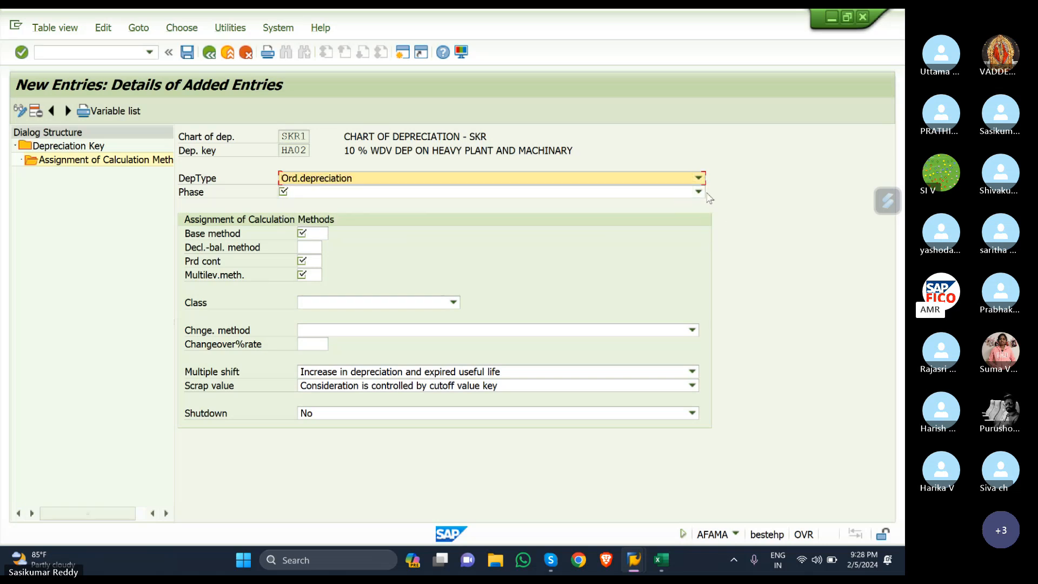
pyautogui.click(700, 192)
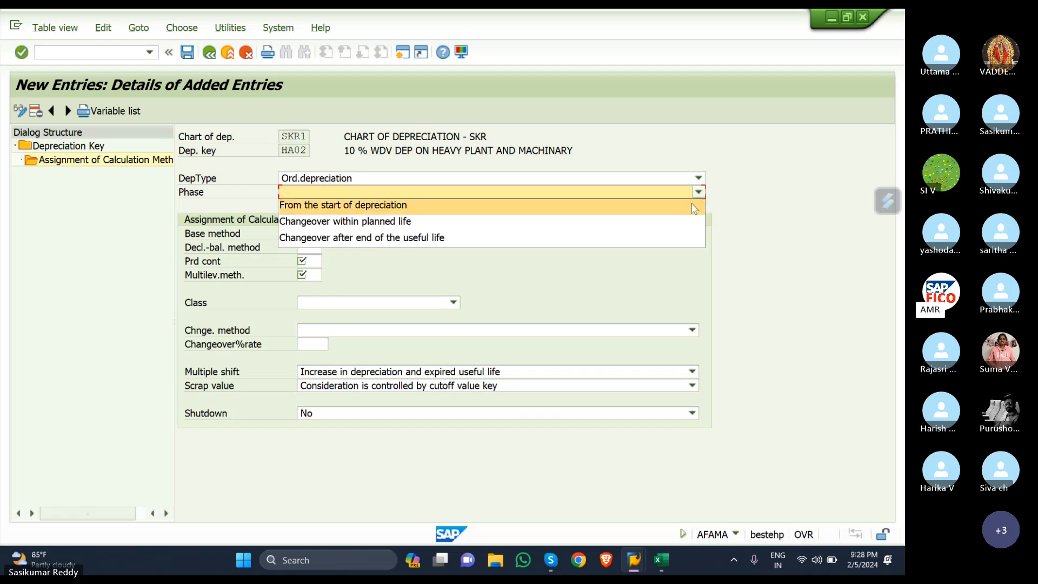
pyautogui.click(689, 205)
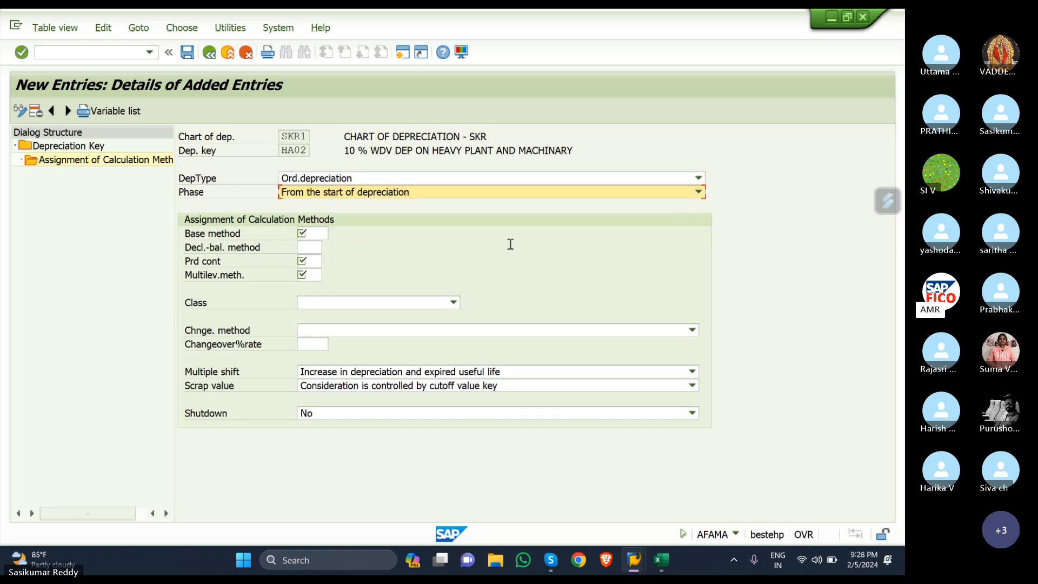
# Step: Assign base method 0014, Ordinary: explicit percentage (after end of life), and period control method 001 to key HA02
pyautogui.click(324, 232)
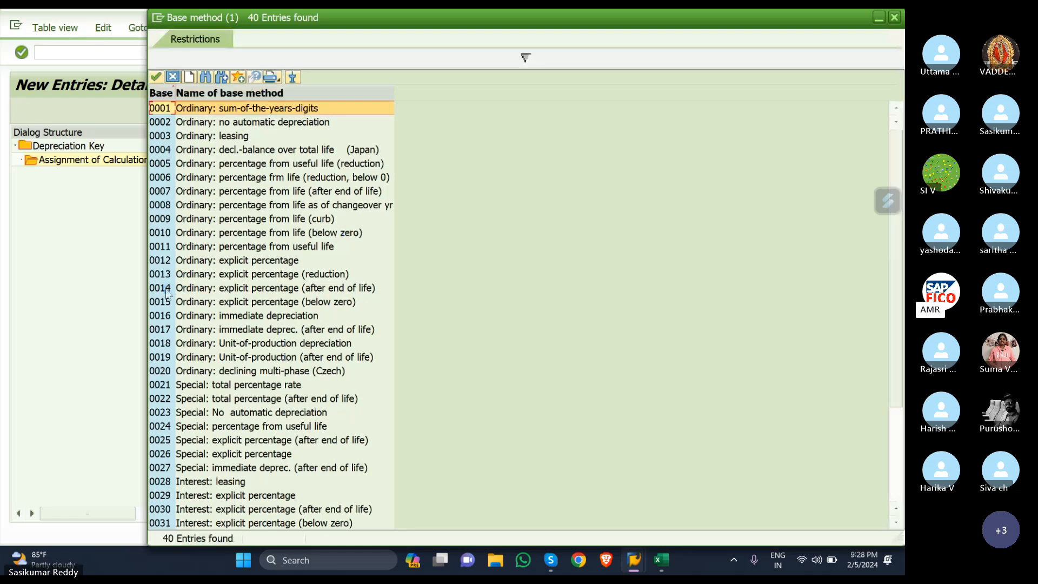
pyautogui.doubleClick(167, 287)
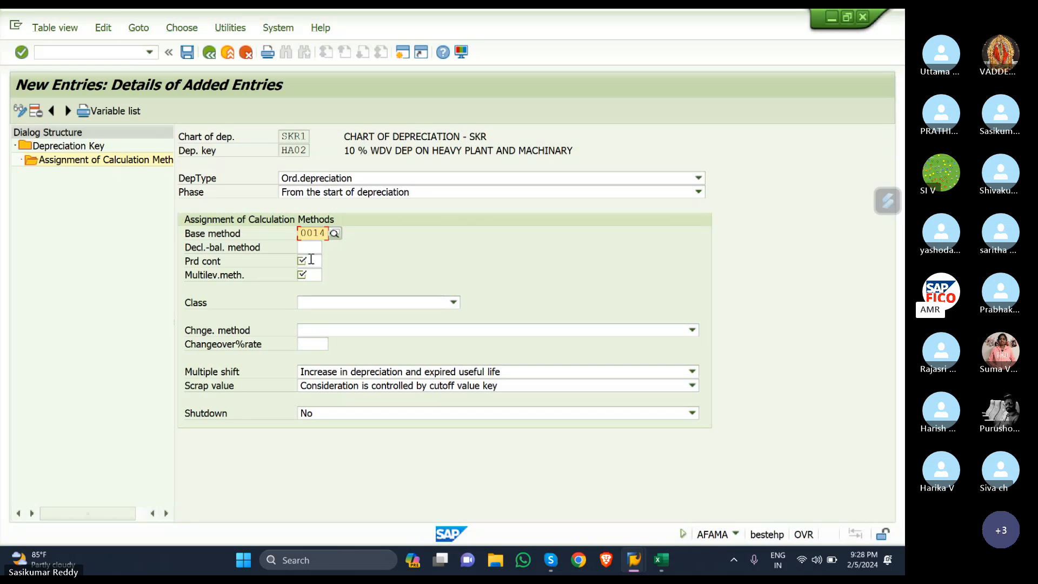
pyautogui.click(311, 261)
pyautogui.click(328, 261)
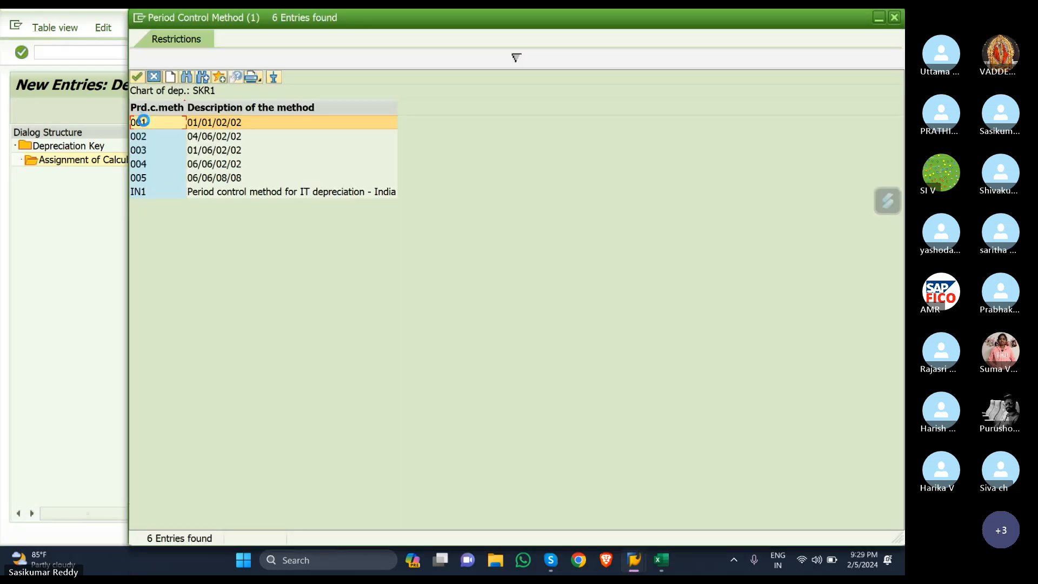
pyautogui.doubleClick(143, 121)
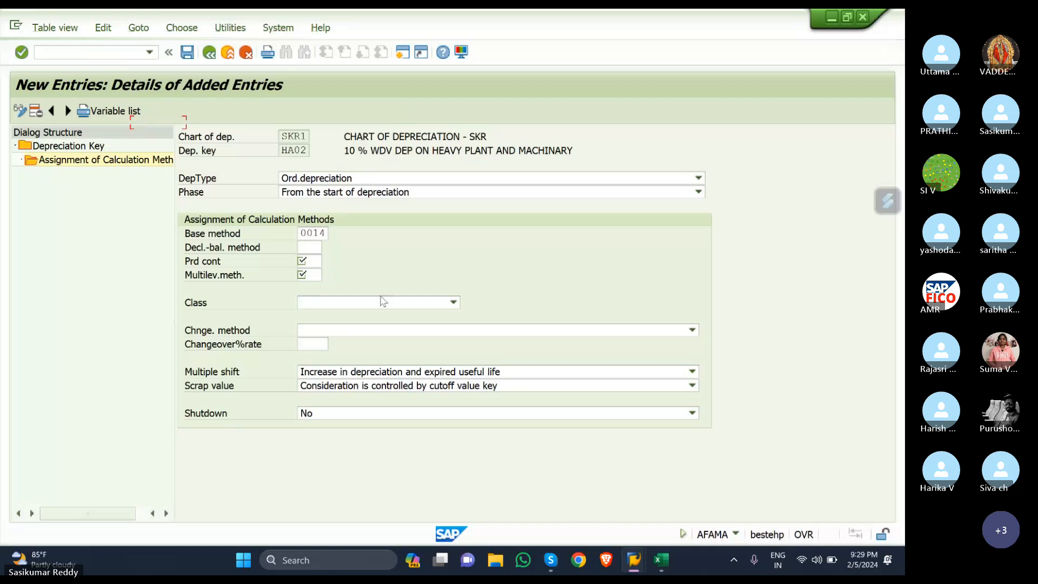
# Step: Assign multilevel method HA2 with class Other depreciation to key HA02, and save the entry
pyautogui.click(312, 276)
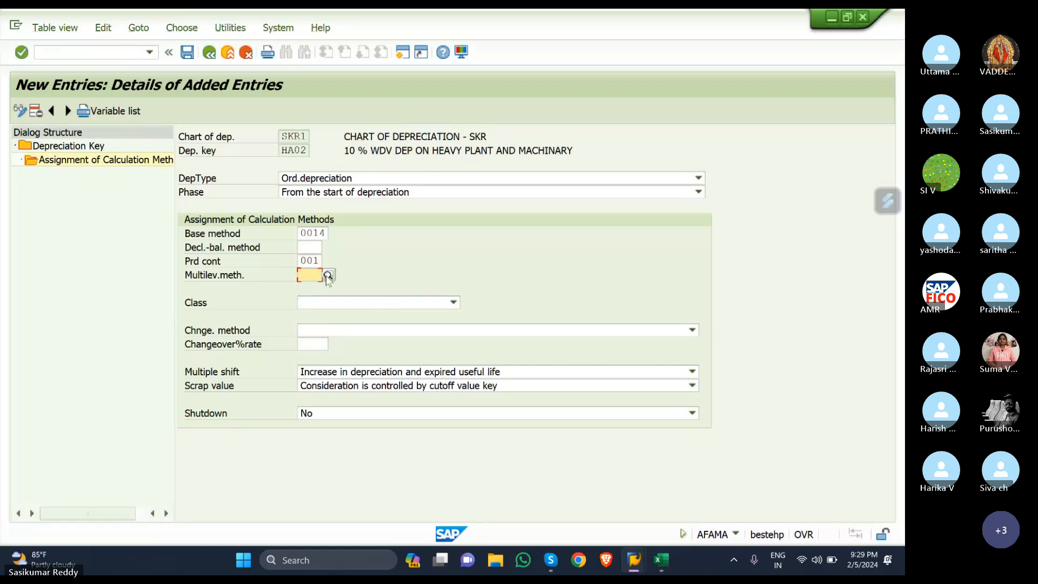
pyautogui.click(328, 276)
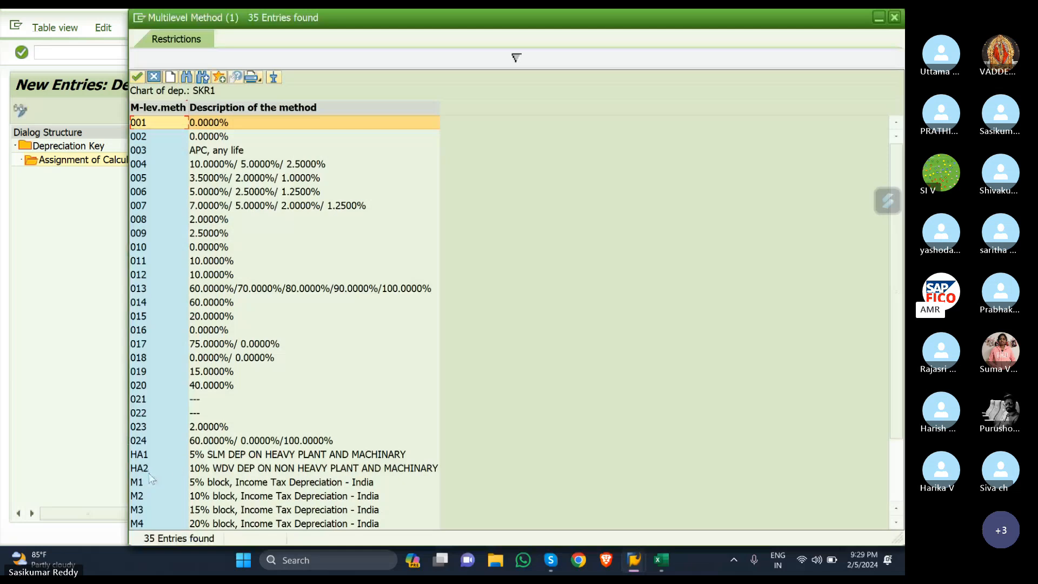
pyautogui.doubleClick(147, 468)
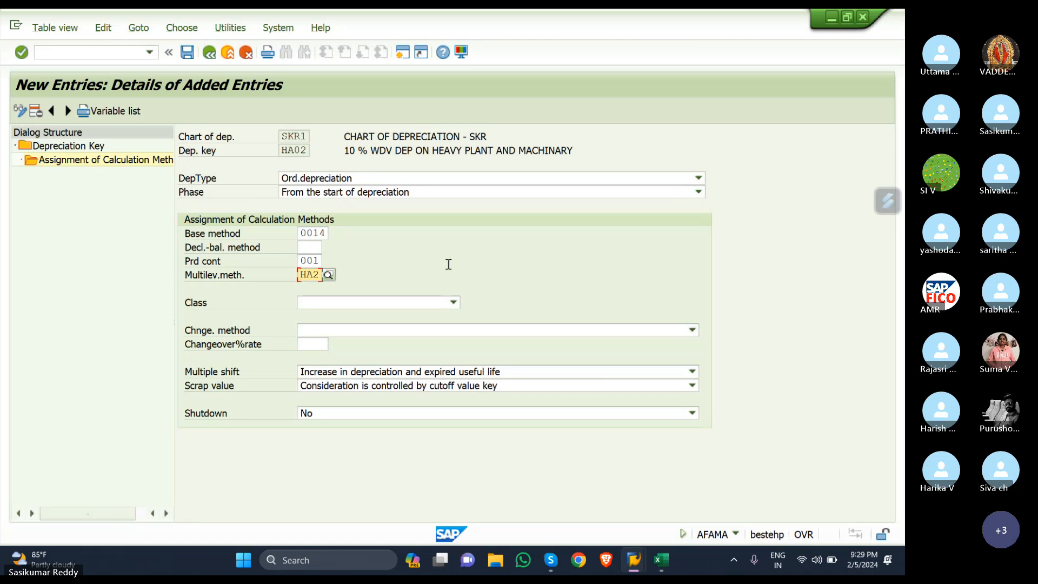
pyautogui.click(453, 302)
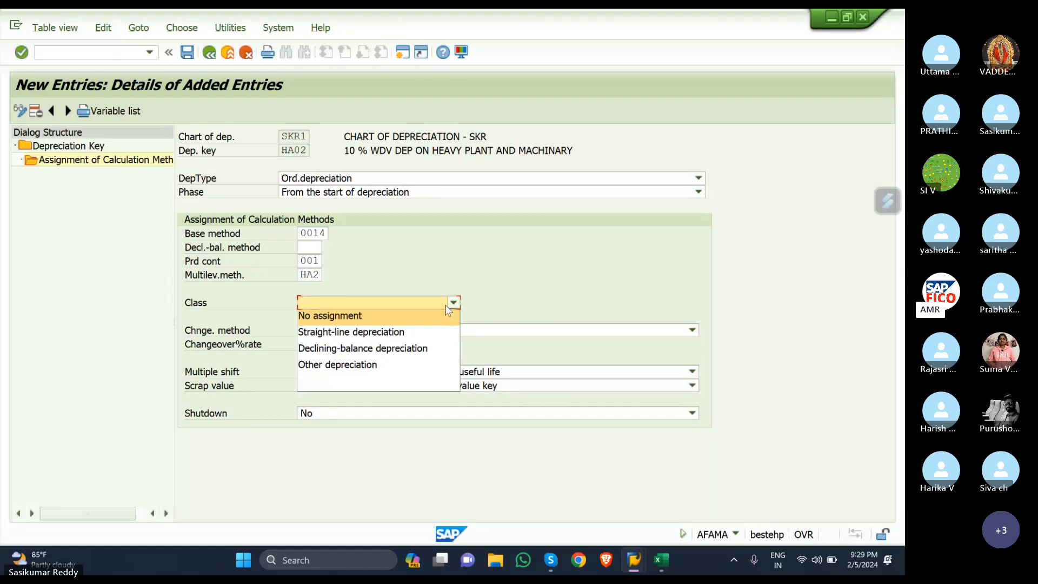
pyautogui.click(379, 364)
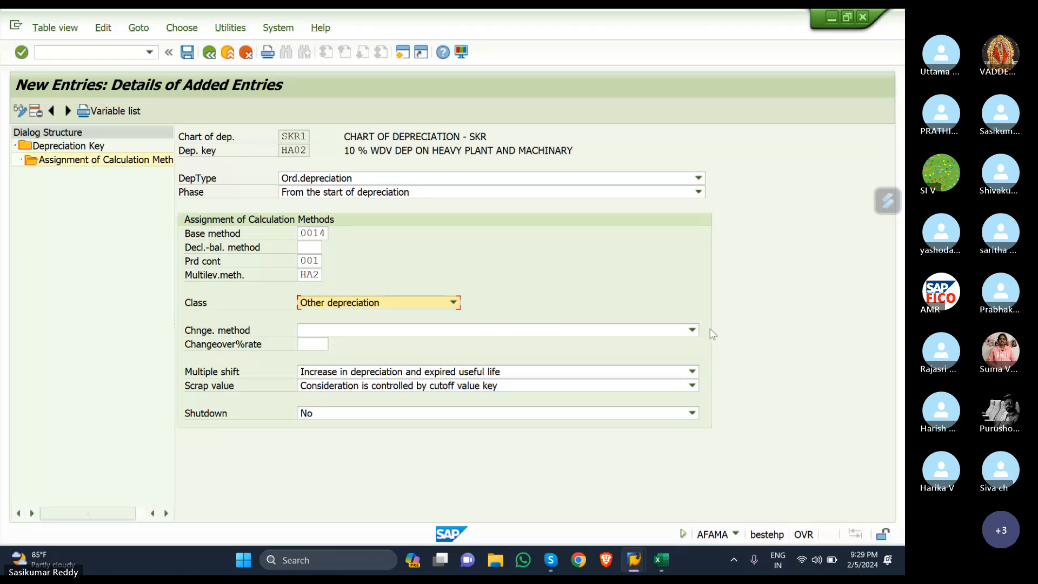
pyautogui.click(187, 53)
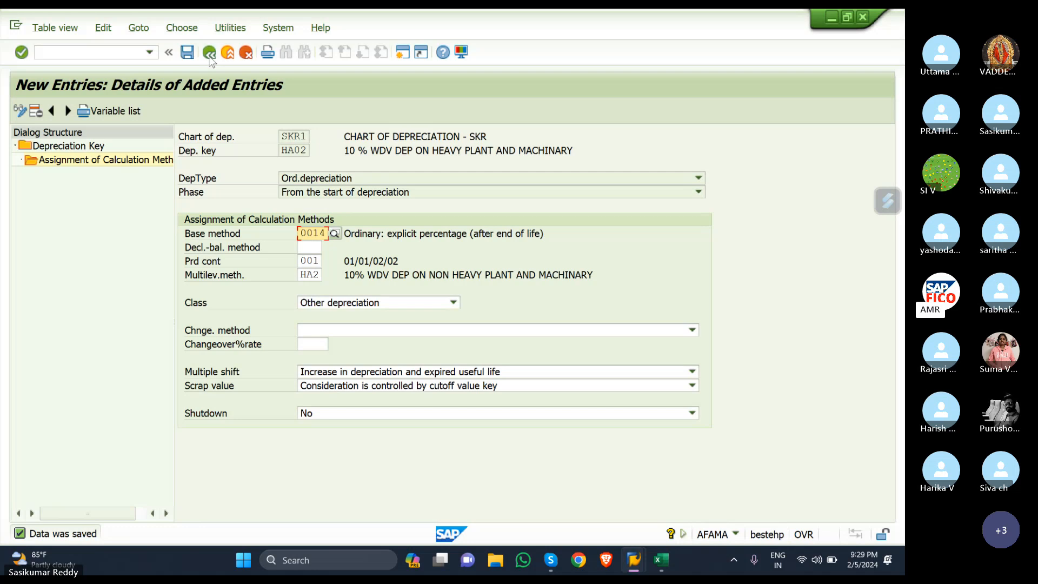
# Step: Return to the depreciation key overview and activate key HA02
pyautogui.click(209, 53)
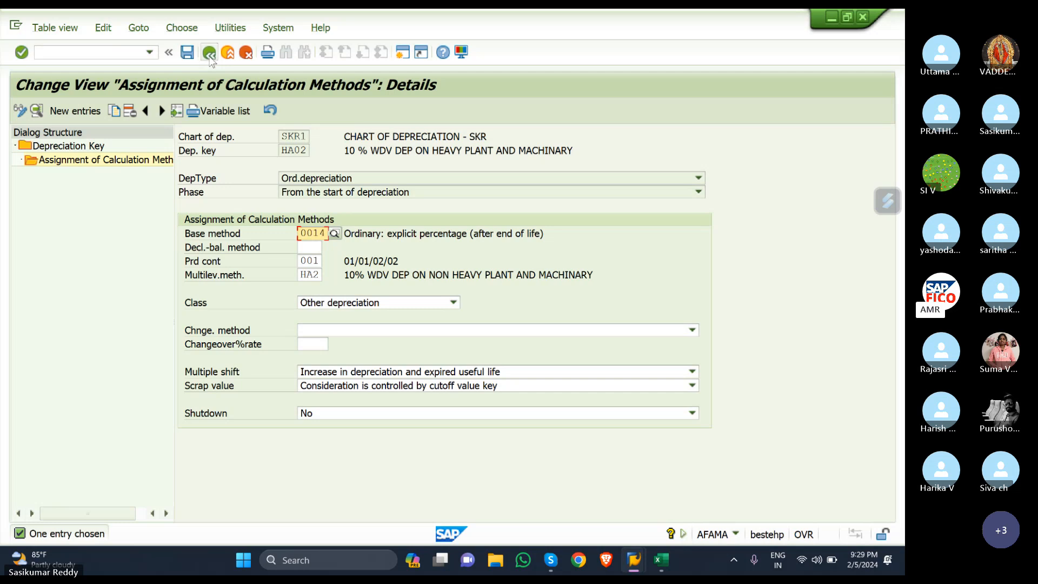
pyautogui.click(209, 54)
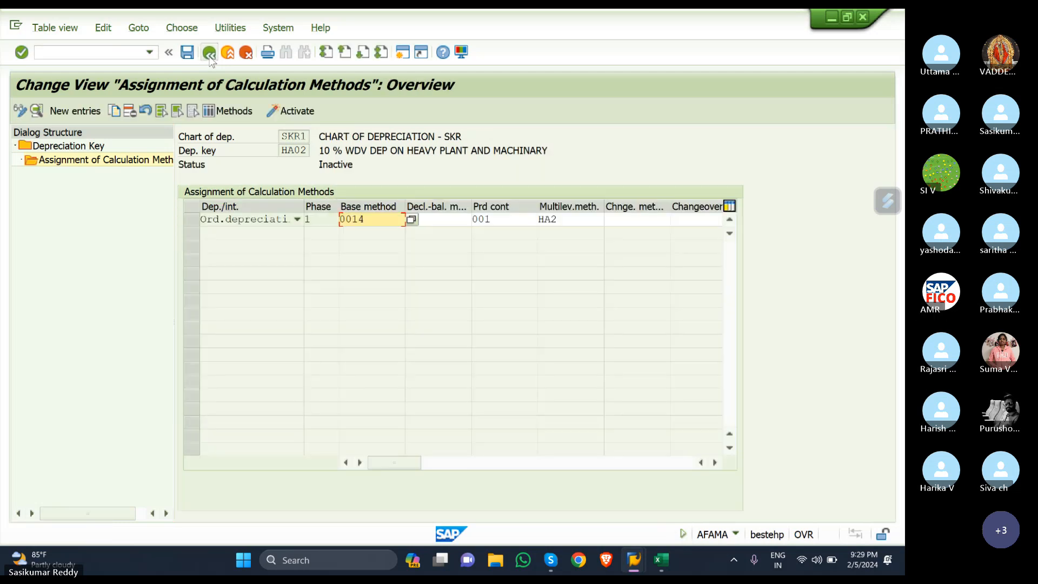
pyautogui.click(210, 54)
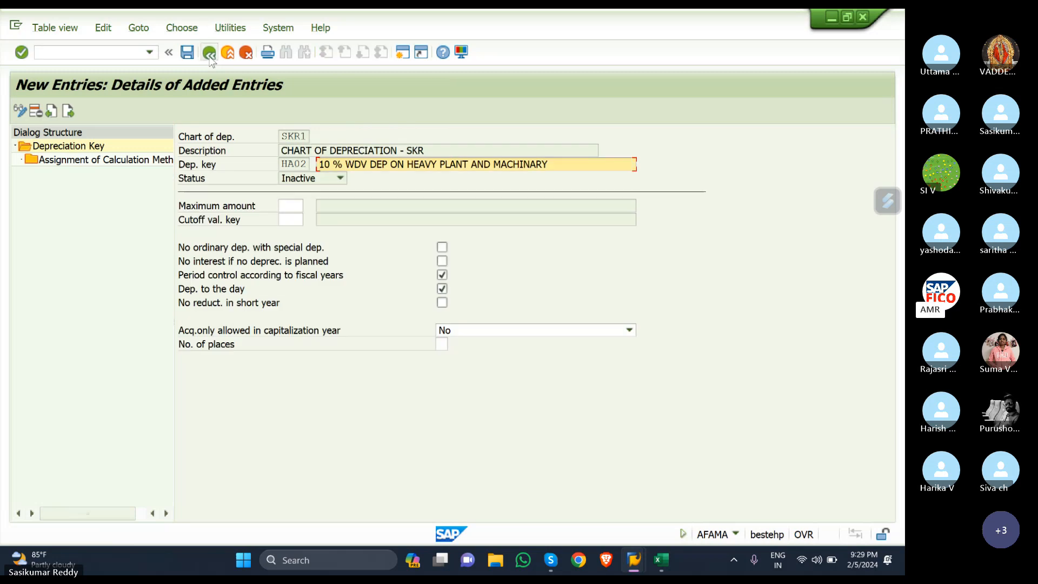
pyautogui.click(209, 54)
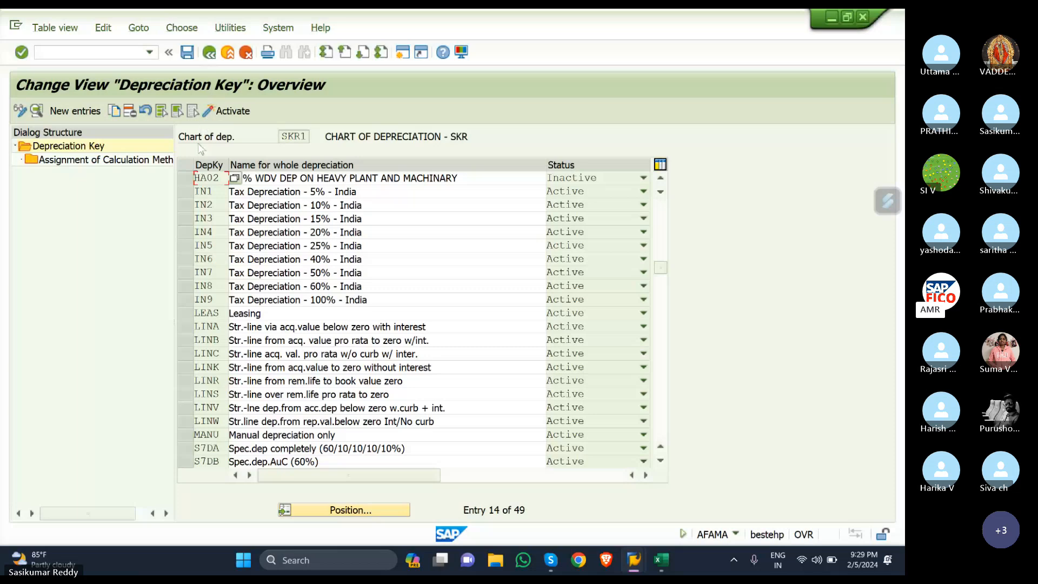
pyautogui.click(186, 178)
pyautogui.click(243, 115)
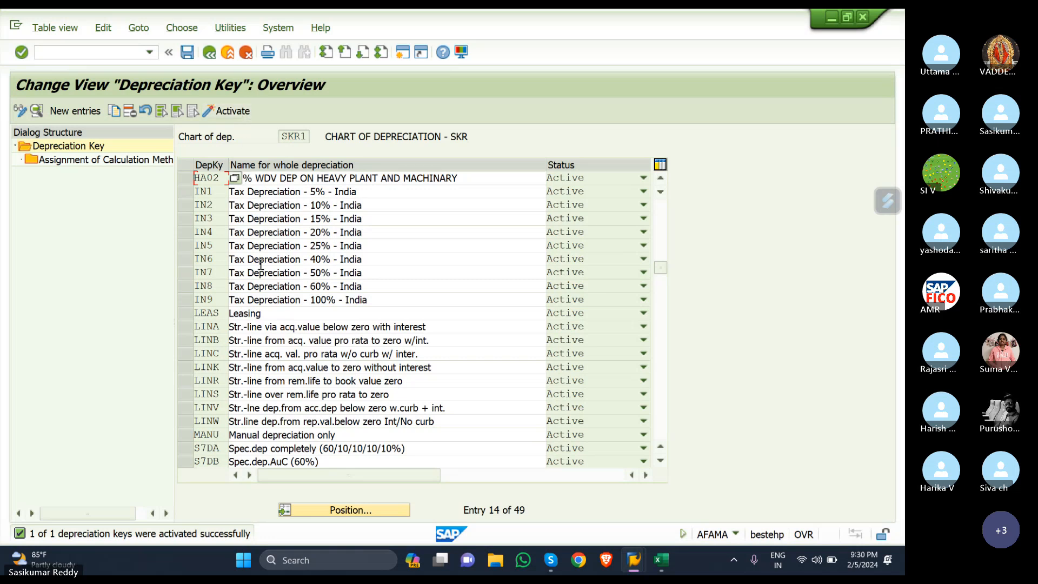
# Step: Switch to the Excel checklist and mark row 51, Determine Depreciation Areas in the Asset Class, as the current task
pyautogui.click(661, 560)
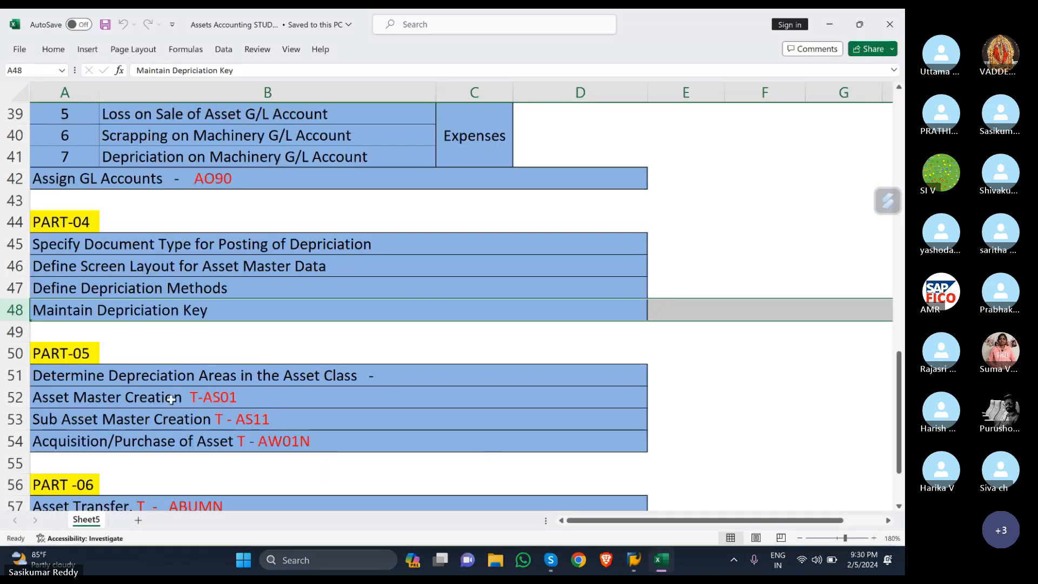
pyautogui.click(16, 373)
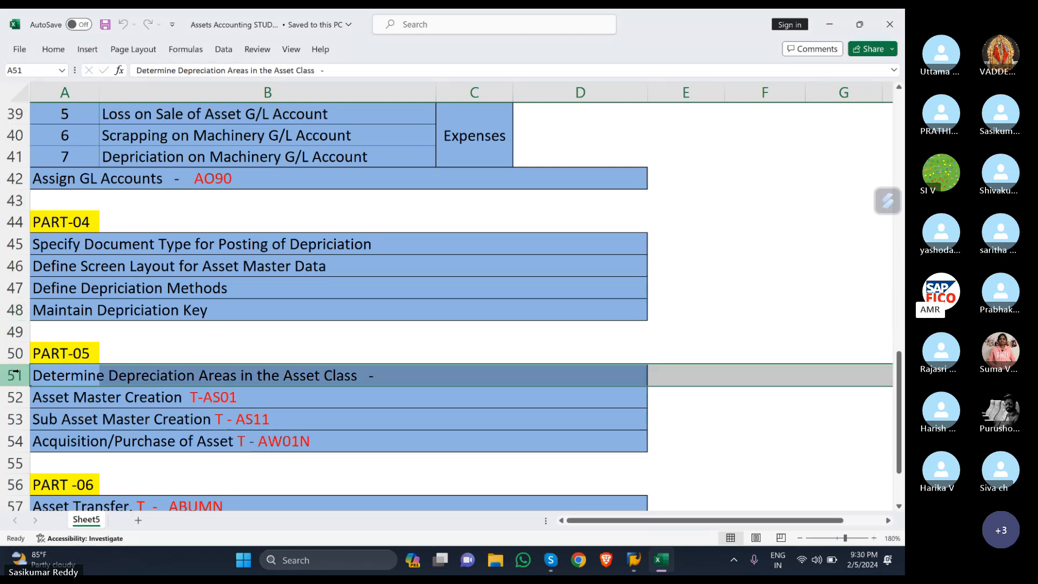
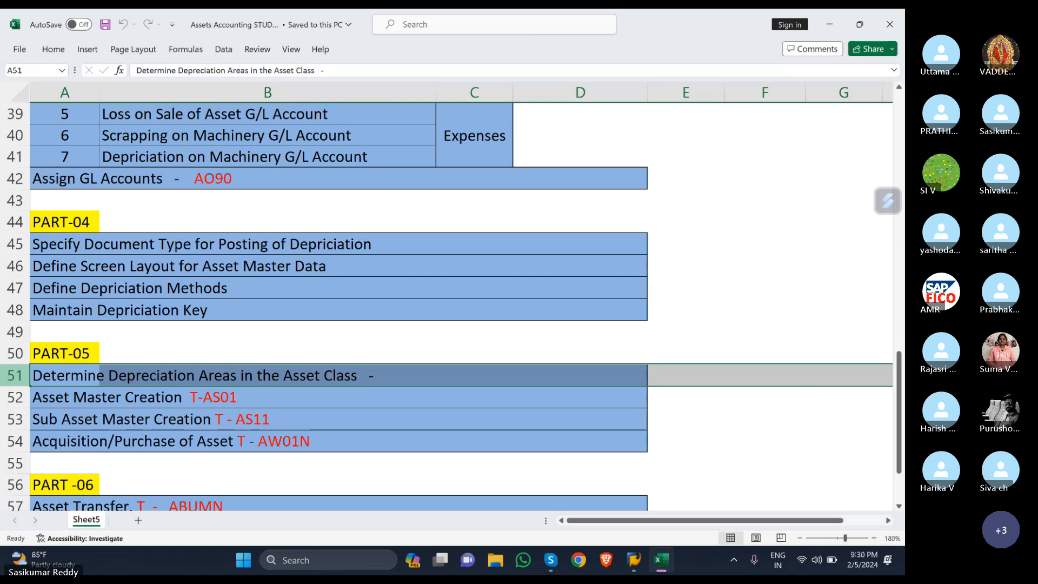
# Step: Switch back to SAP, leave the depreciation key maintenance and save the changed data
pyautogui.moveTo(642, 568)
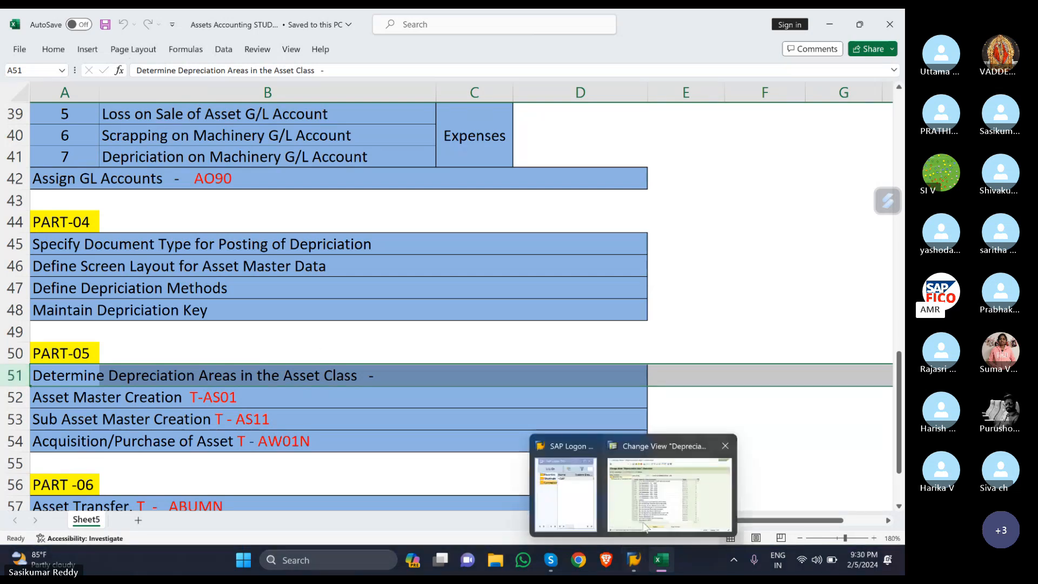
pyautogui.click(691, 487)
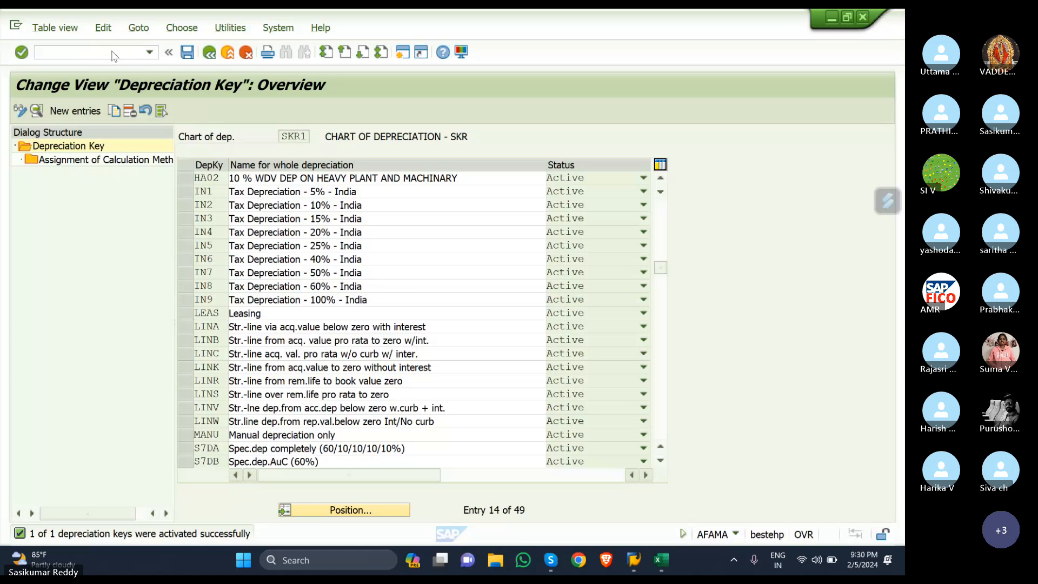
pyautogui.click(207, 57)
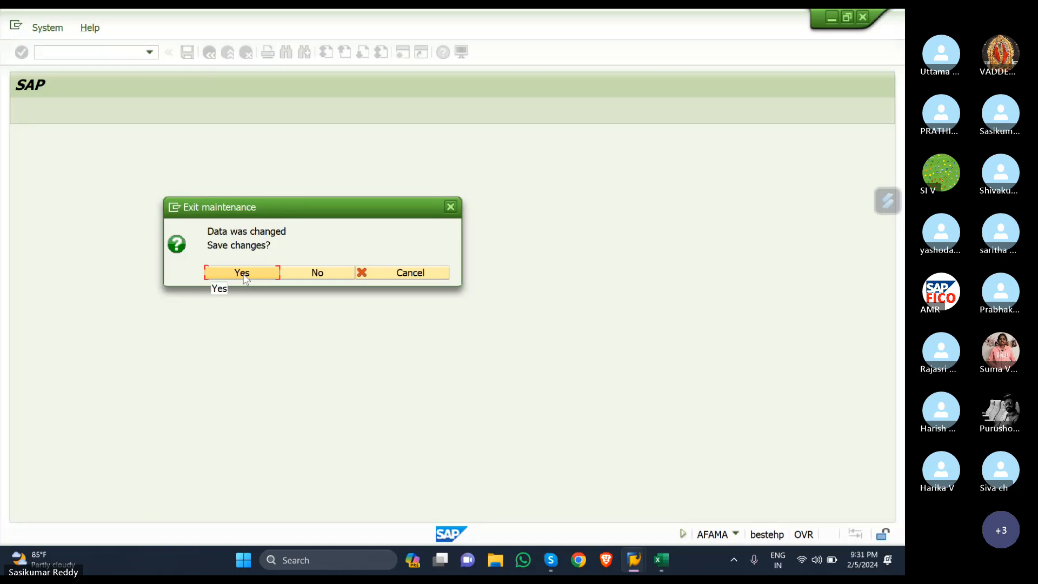
pyautogui.click(242, 273)
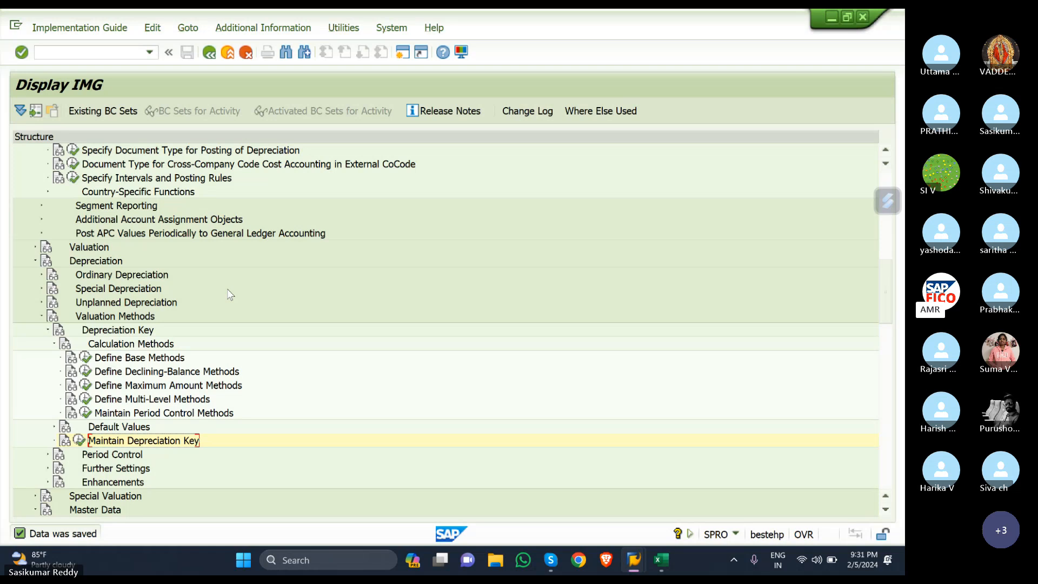
# Step: Open the Determine Depreciation Areas in the Asset Class activity under Valuation in the implementation guide
pyautogui.scroll(-4, 230, 295)
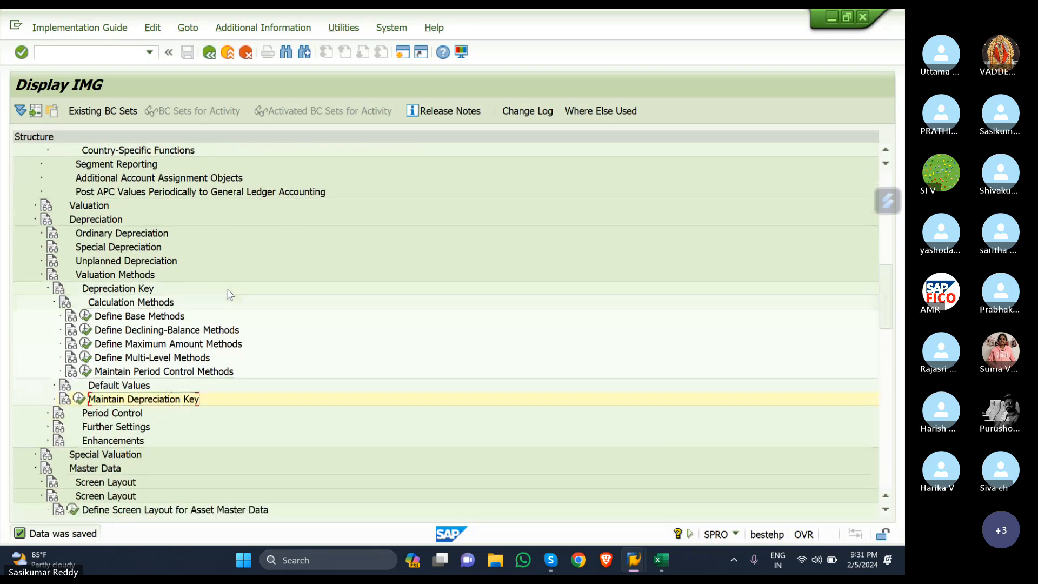
pyautogui.scroll(-1, 230, 294)
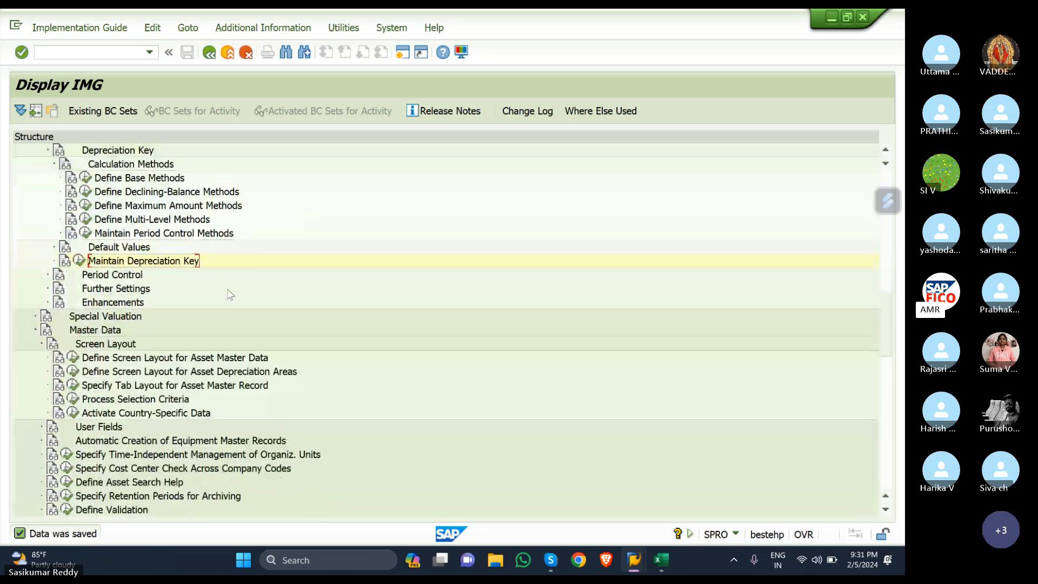
pyautogui.scroll(-1, 230, 295)
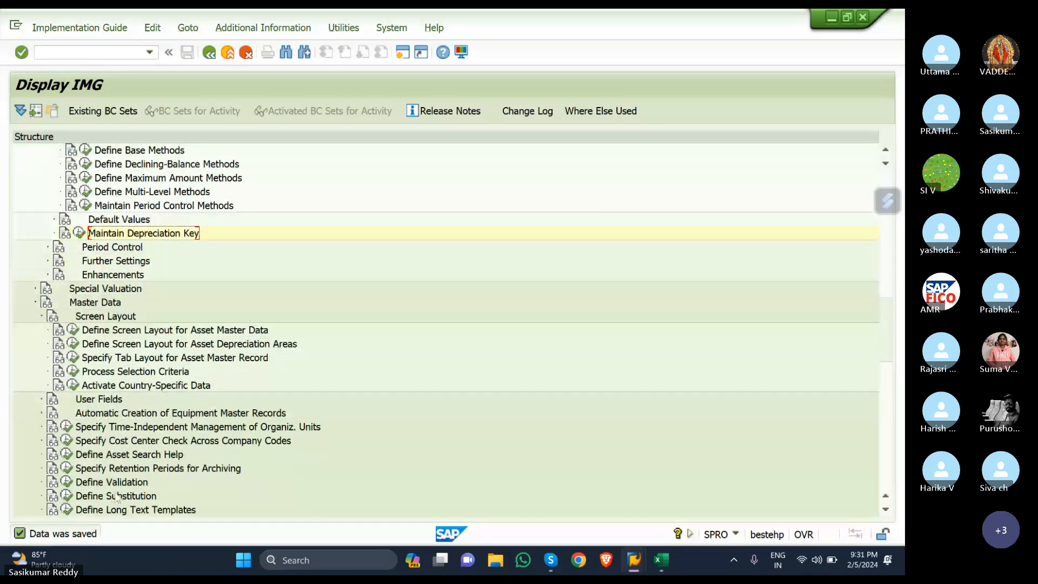
pyautogui.scroll(3, 152, 471)
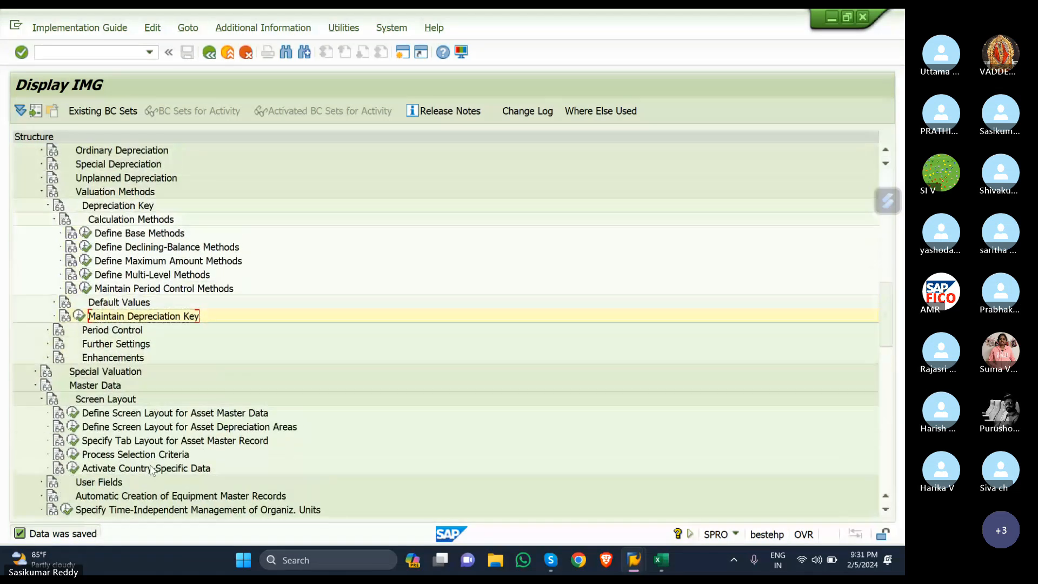
pyautogui.scroll(1, 151, 470)
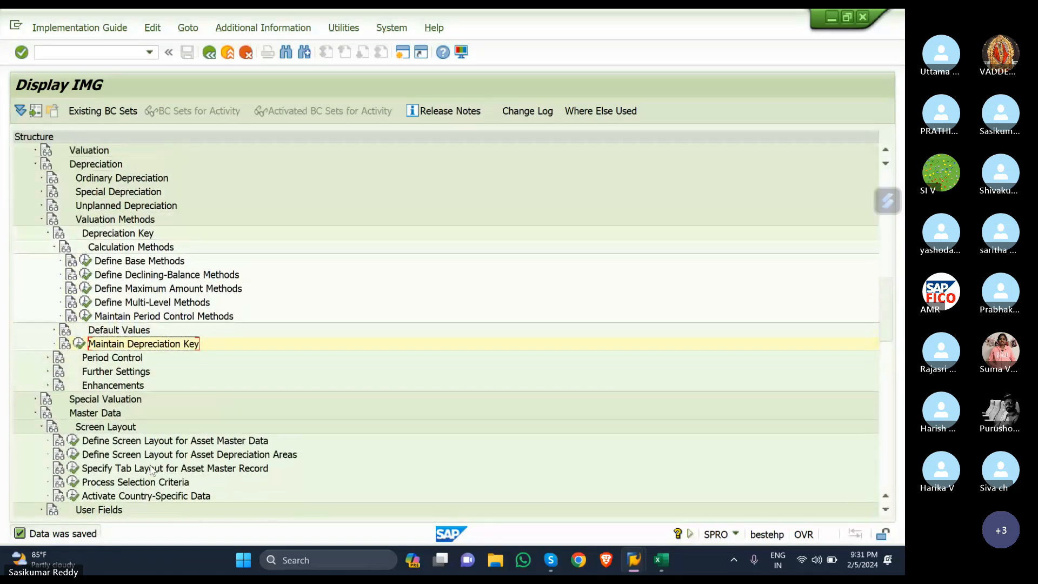
pyautogui.click(41, 219)
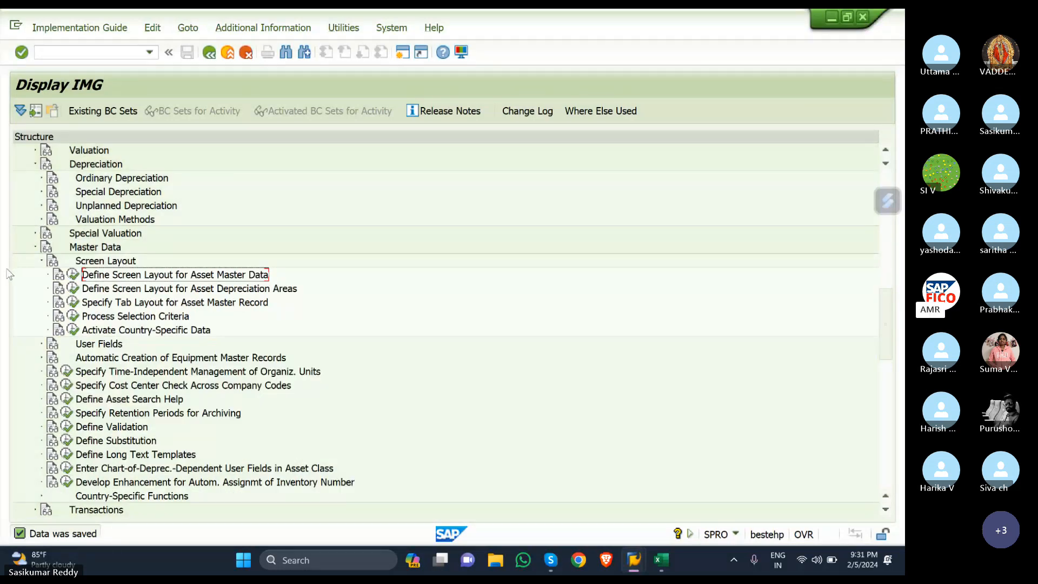
pyautogui.scroll(1, 33, 208)
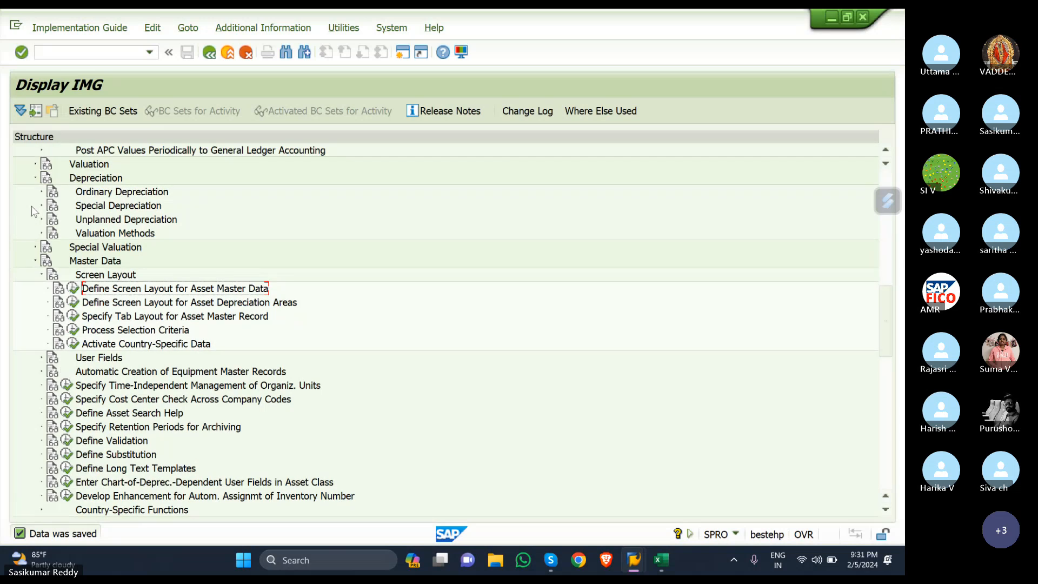
pyautogui.click(35, 164)
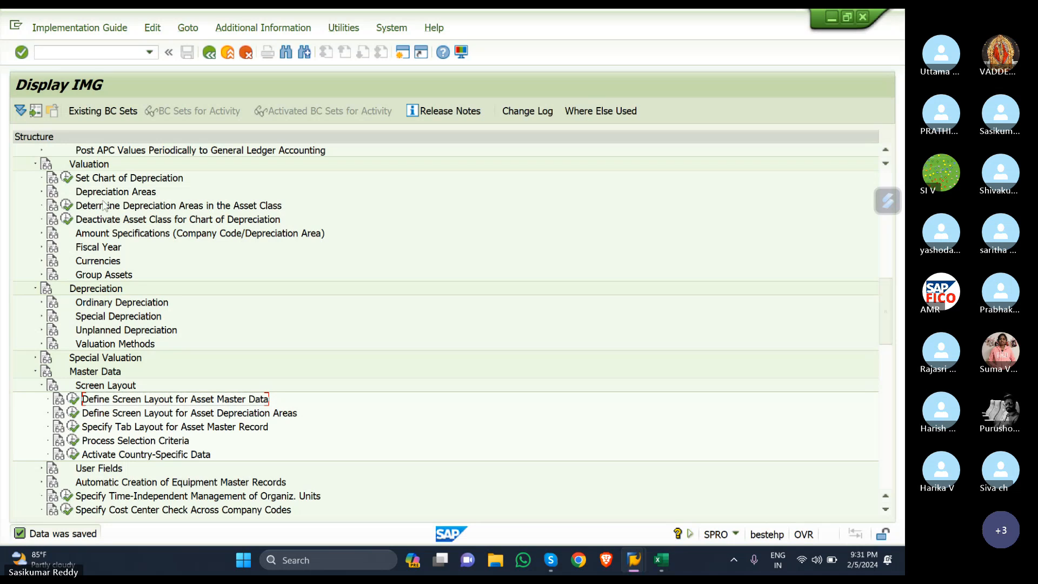
pyautogui.click(67, 206)
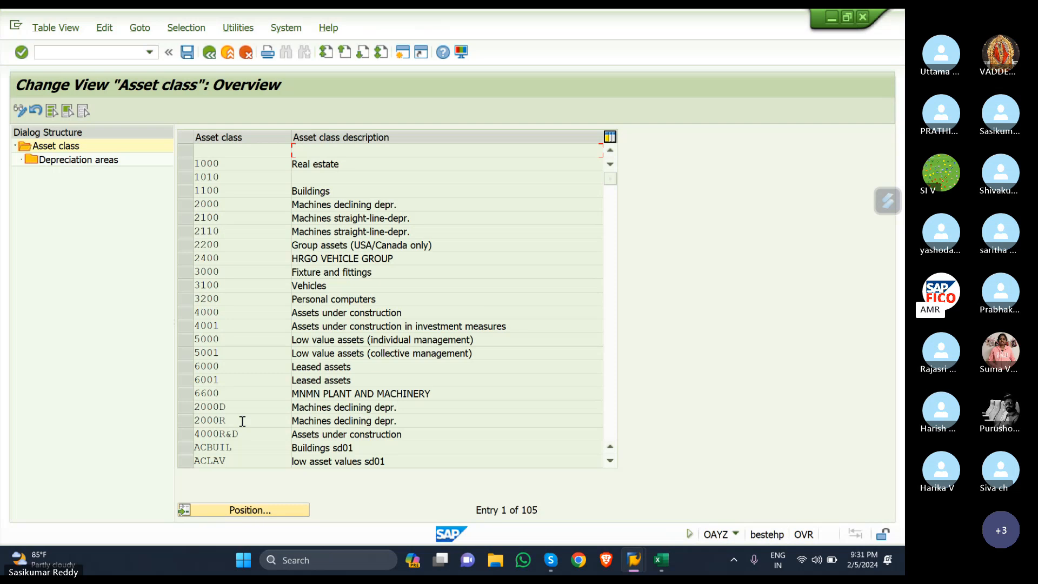
# Step: Position the asset class list at SKPM, select class SKRPM, HEAVY PLANT AND MACHINARY, and open its depreciation areas
pyautogui.click(244, 516)
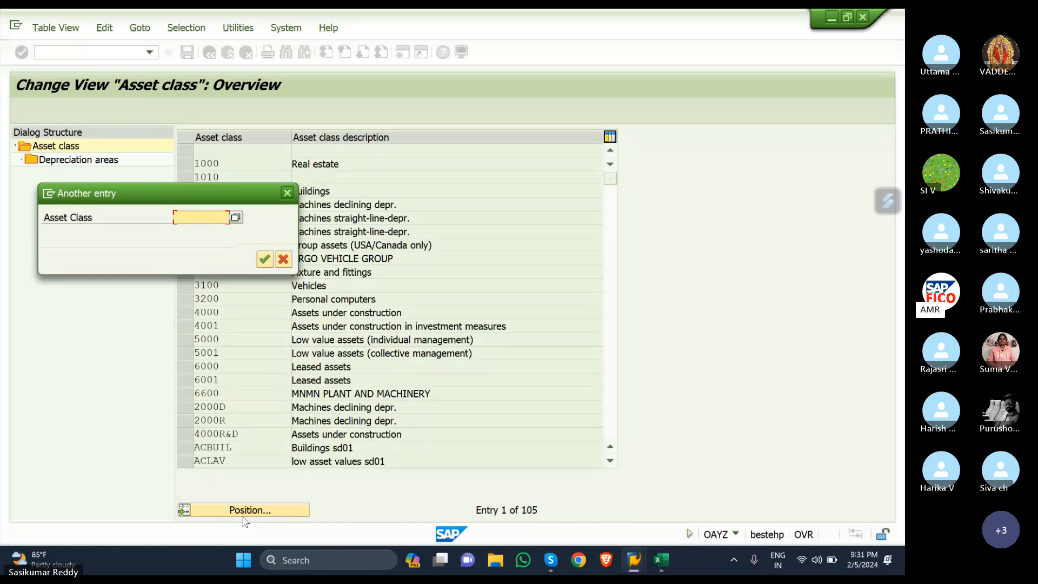
pyautogui.write('s')
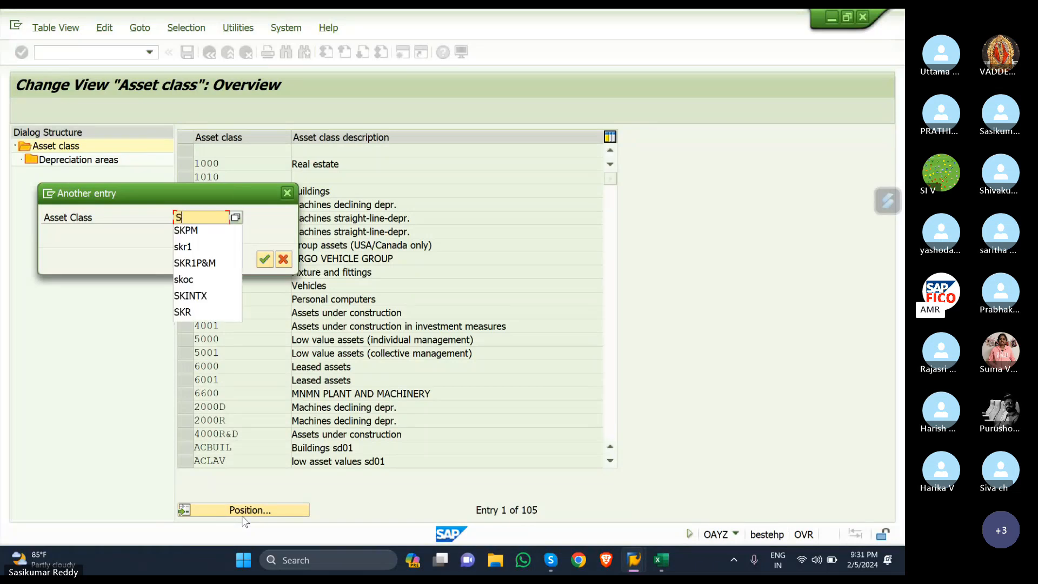
pyautogui.press('BackSpace')
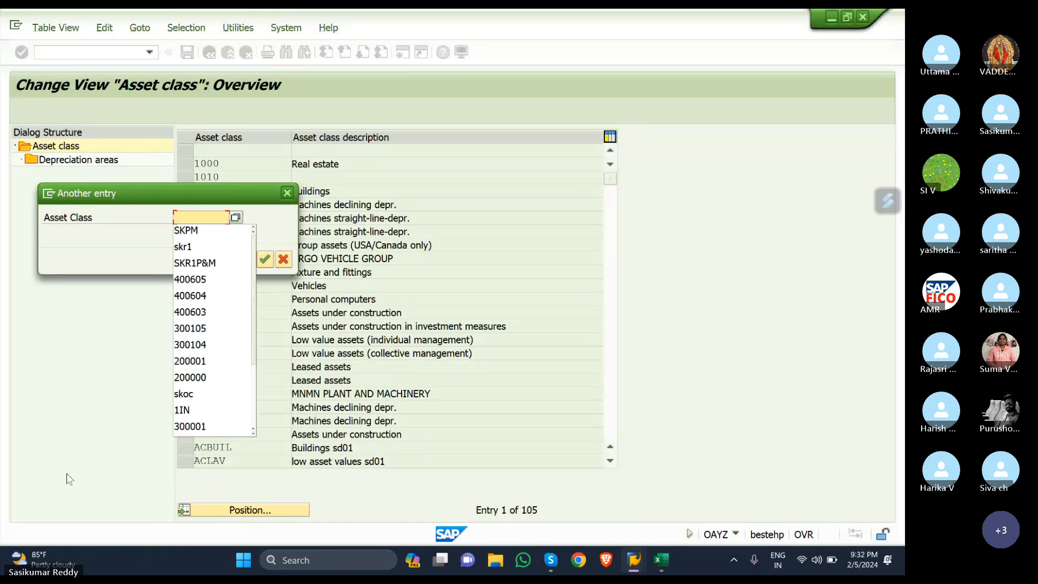
pyautogui.click(221, 233)
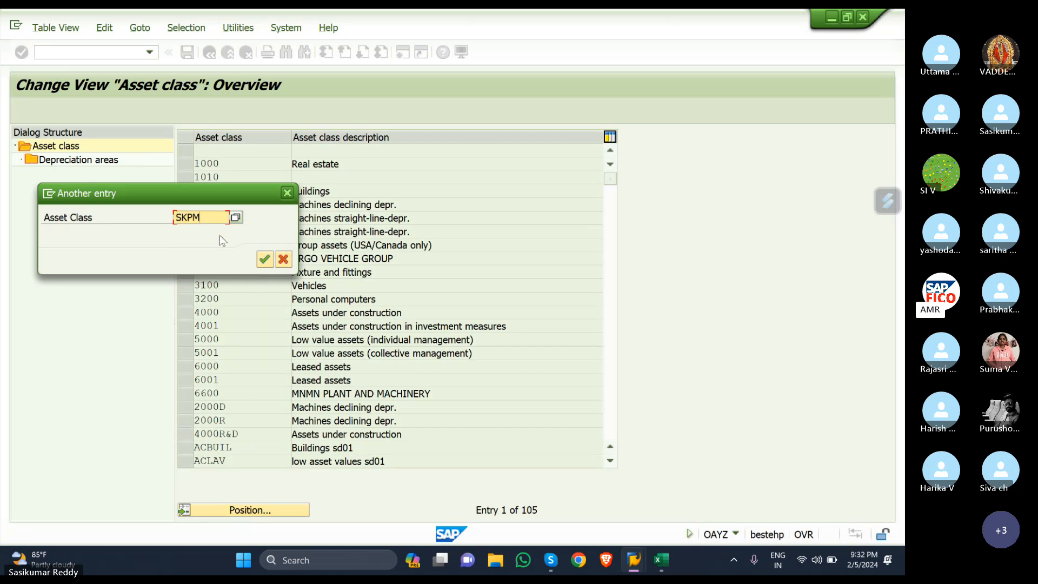
pyautogui.click(264, 259)
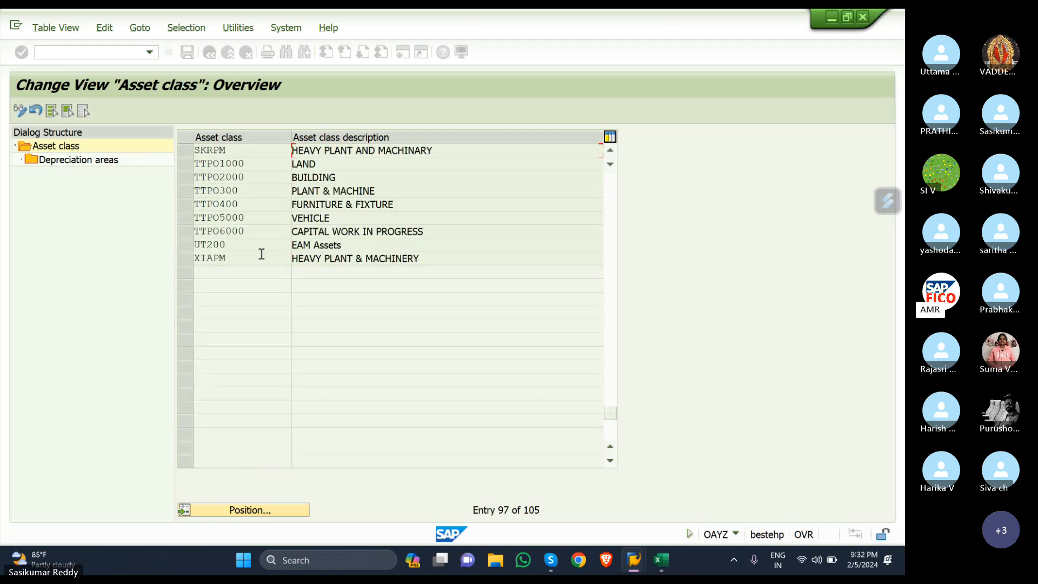
pyautogui.click(182, 149)
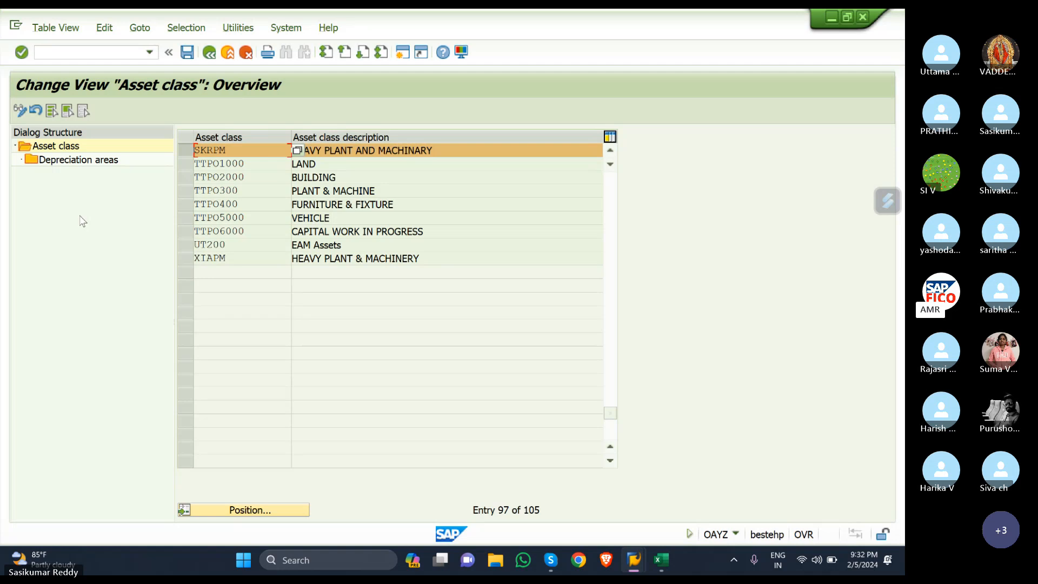
pyautogui.doubleClick(82, 161)
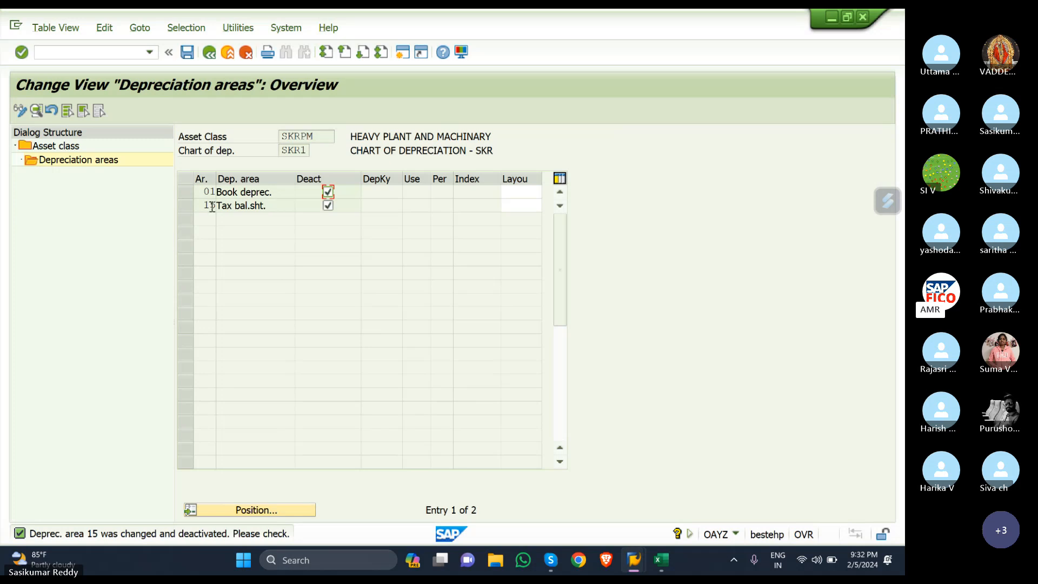
# Step: Remove the deactivation from depreciation areas 01 and 15, and assign screen layout 2000, Depr. on asset sub-no. level, to both
pyautogui.click(327, 192)
pyautogui.click(327, 206)
pyautogui.click(519, 193)
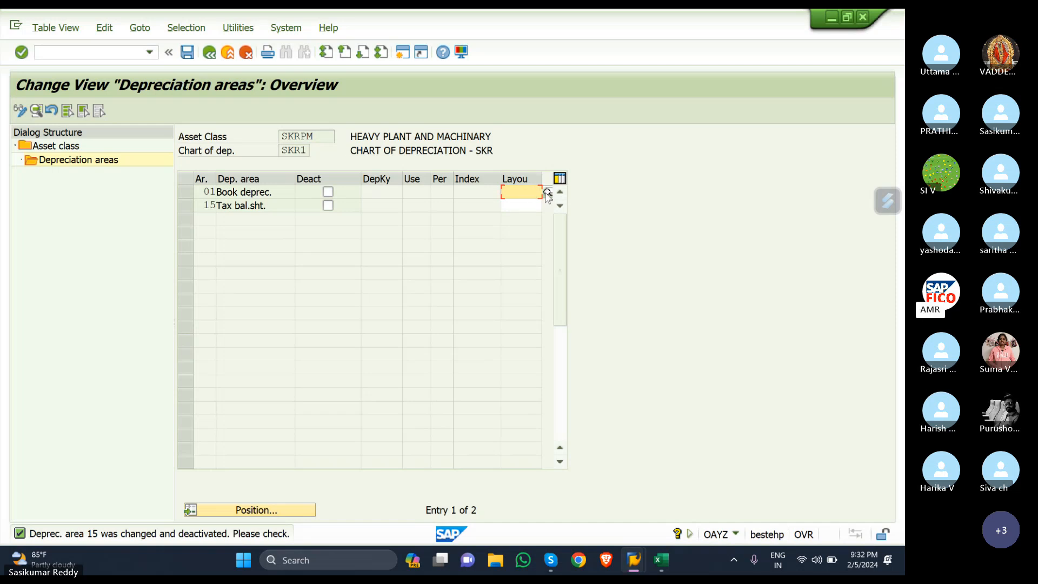
pyautogui.click(547, 193)
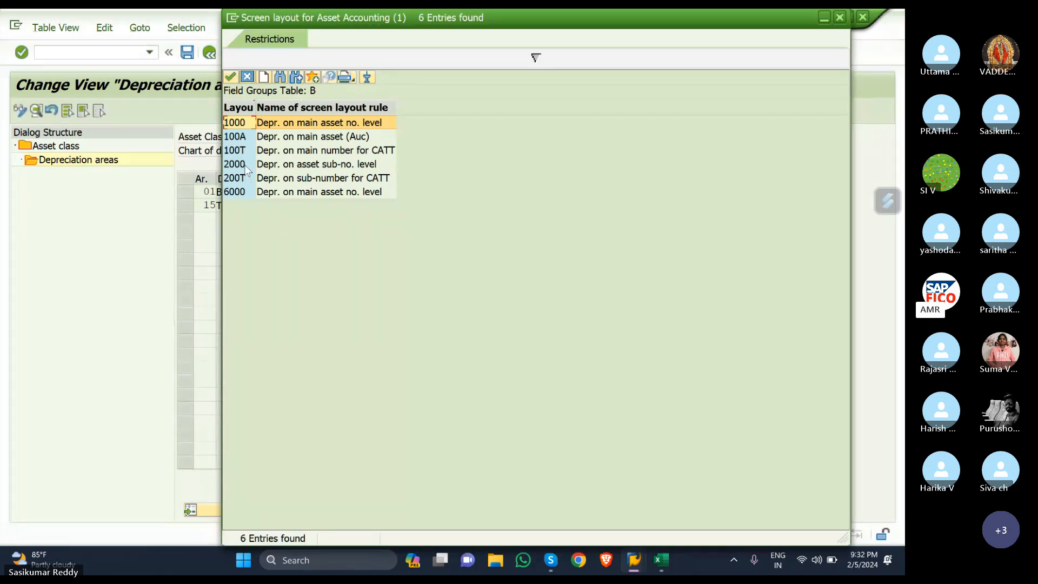
pyautogui.click(245, 166)
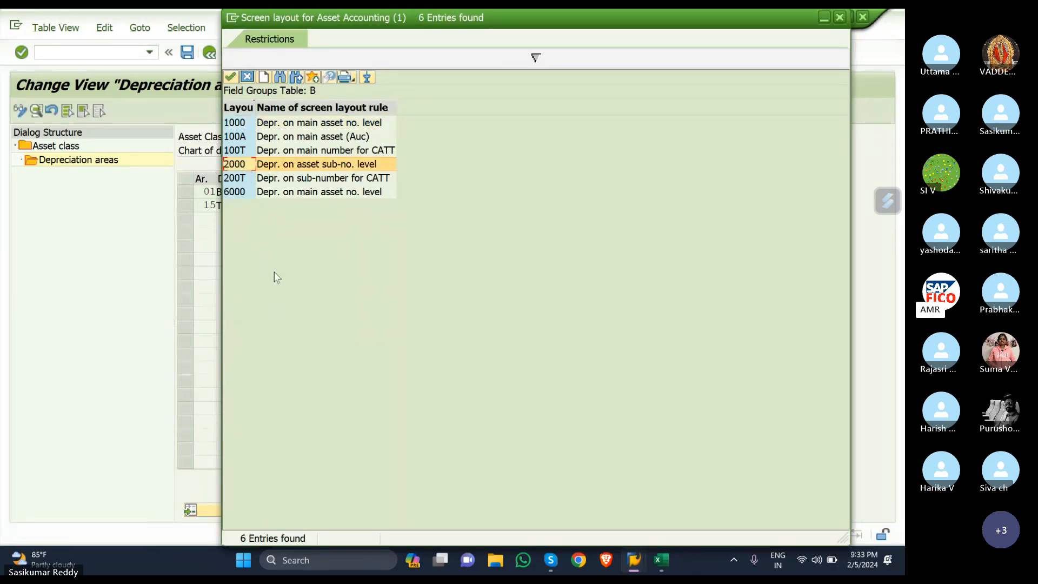
pyautogui.doubleClick(240, 165)
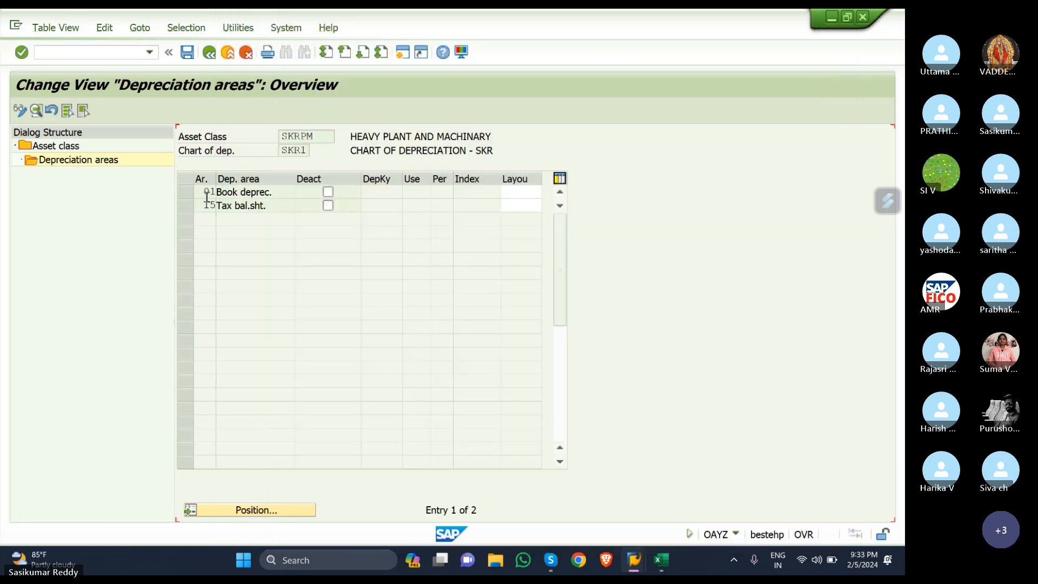
pyautogui.click(513, 206)
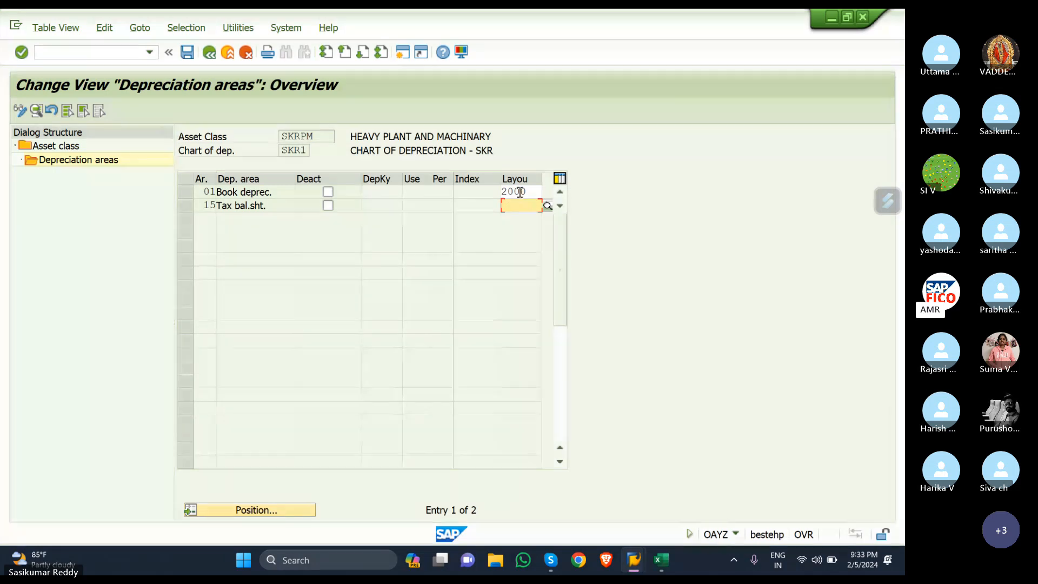
pyautogui.moveTo(495, 177); pyautogui.dragTo(483, 177)
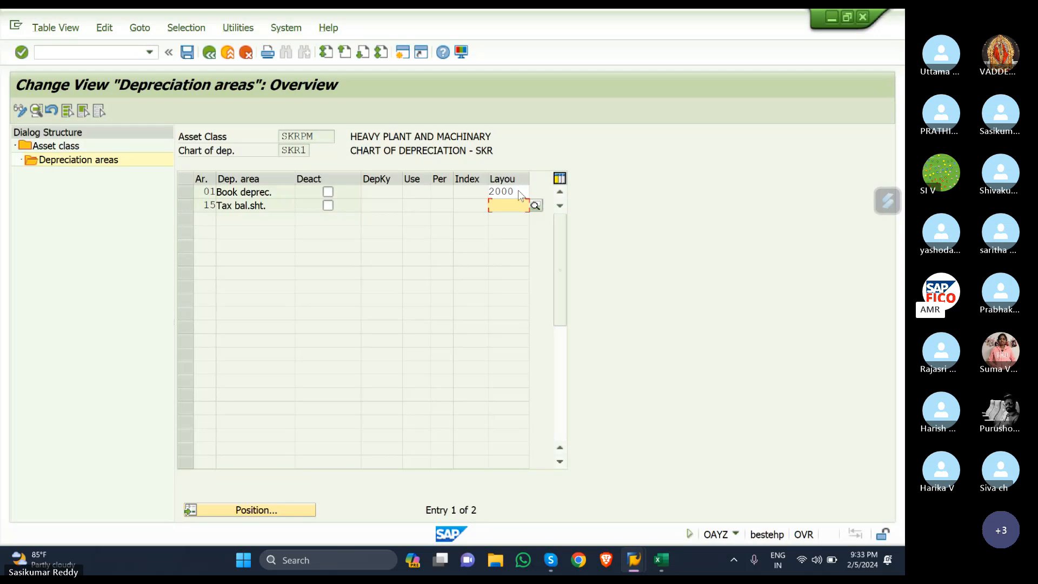
pyautogui.press('Return')
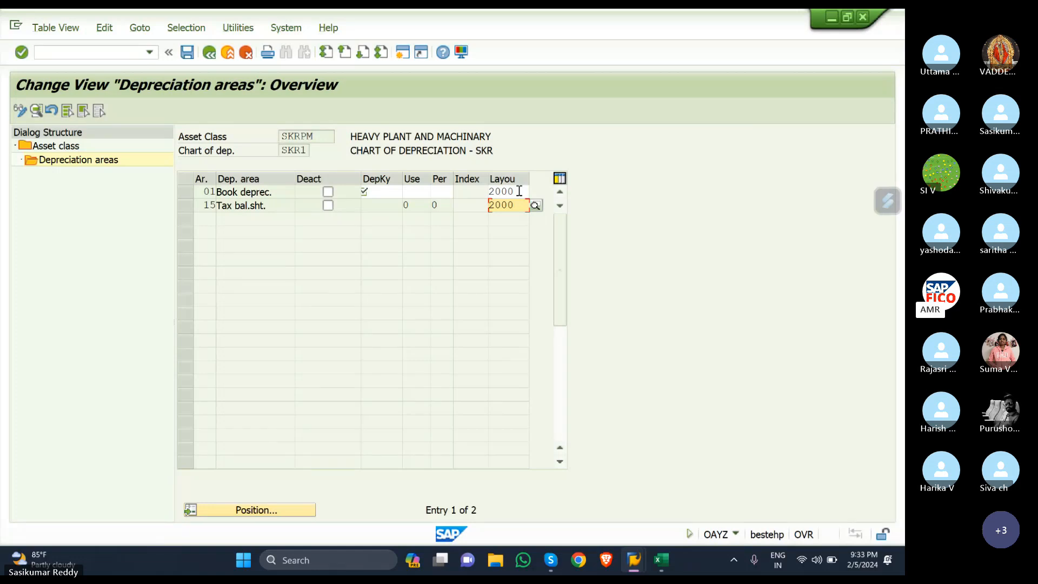
# Step: Enter depreciation key HA01 and useful life 10 for area 01, Book deprec., and save the settings under the proposed customizing request
pyautogui.click(377, 190)
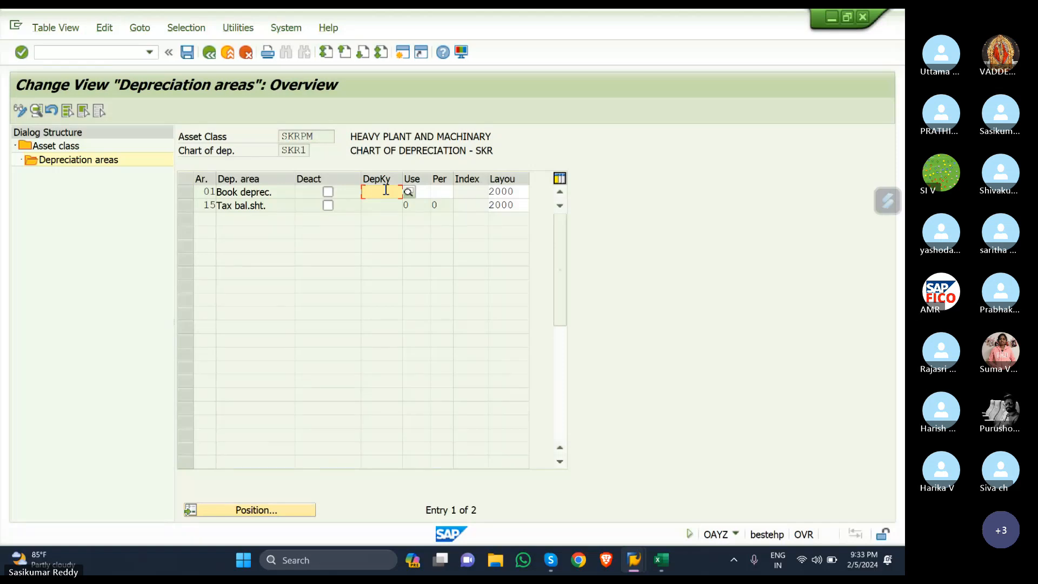
pyautogui.write('HA01')
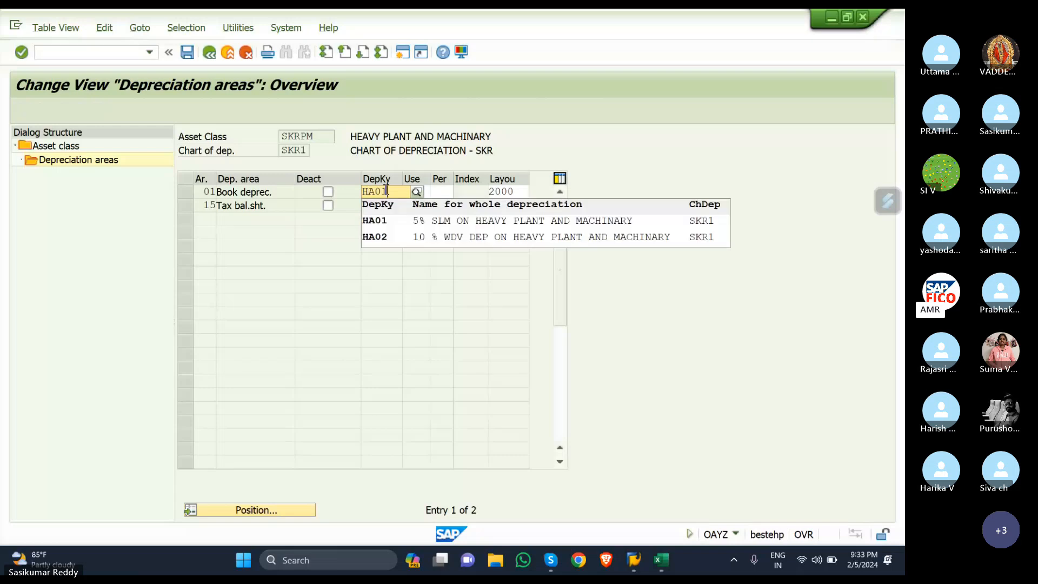
pyautogui.click(397, 221)
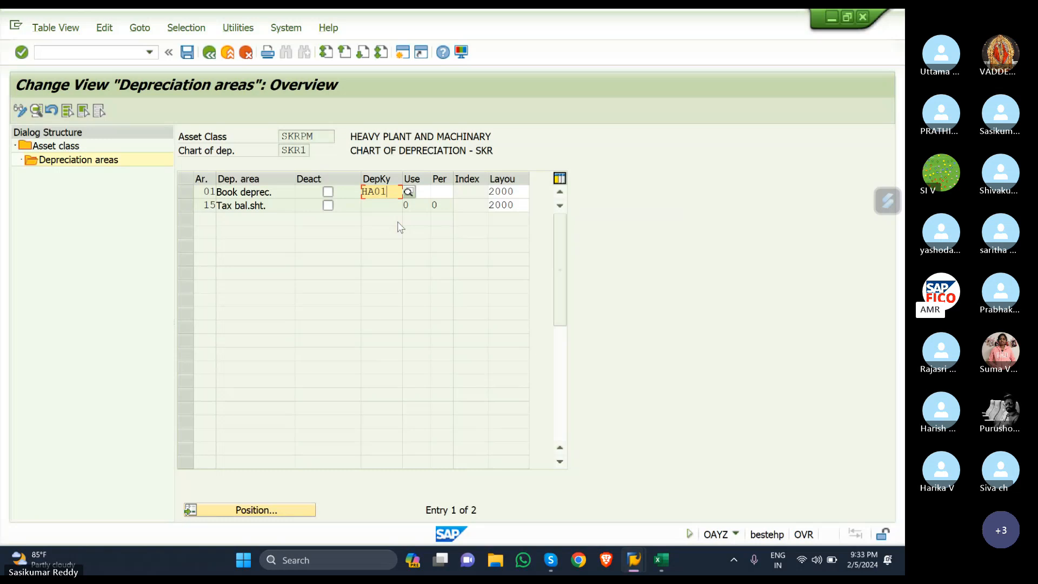
pyautogui.press('Return')
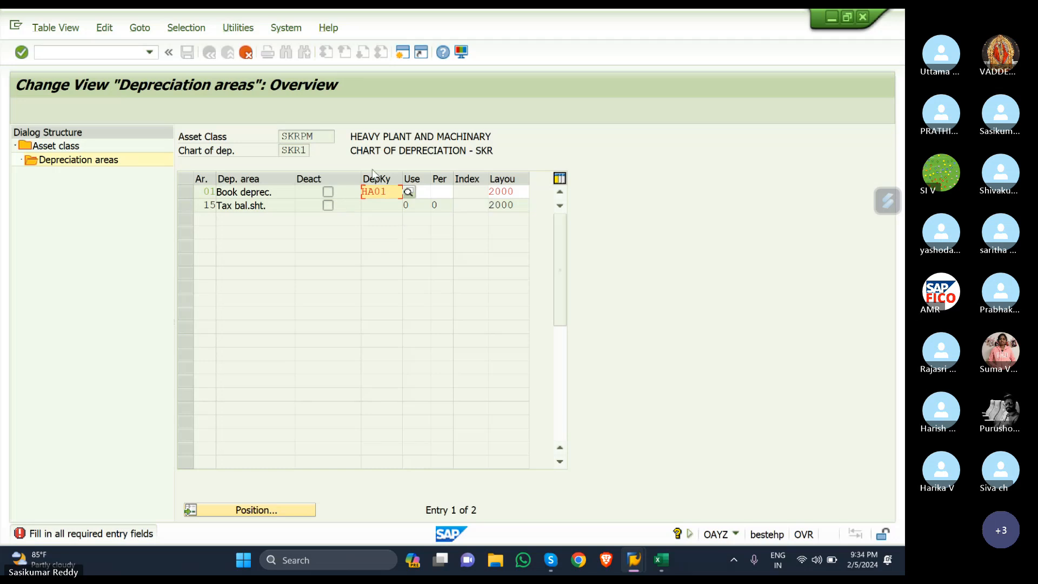
pyautogui.click(424, 189)
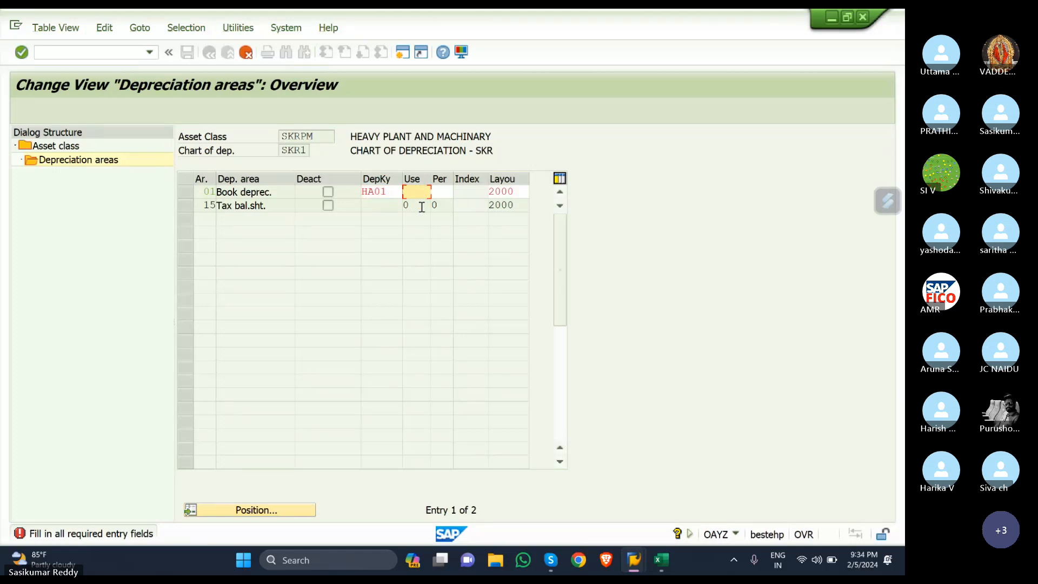
pyautogui.write('10')
pyautogui.press('Return')
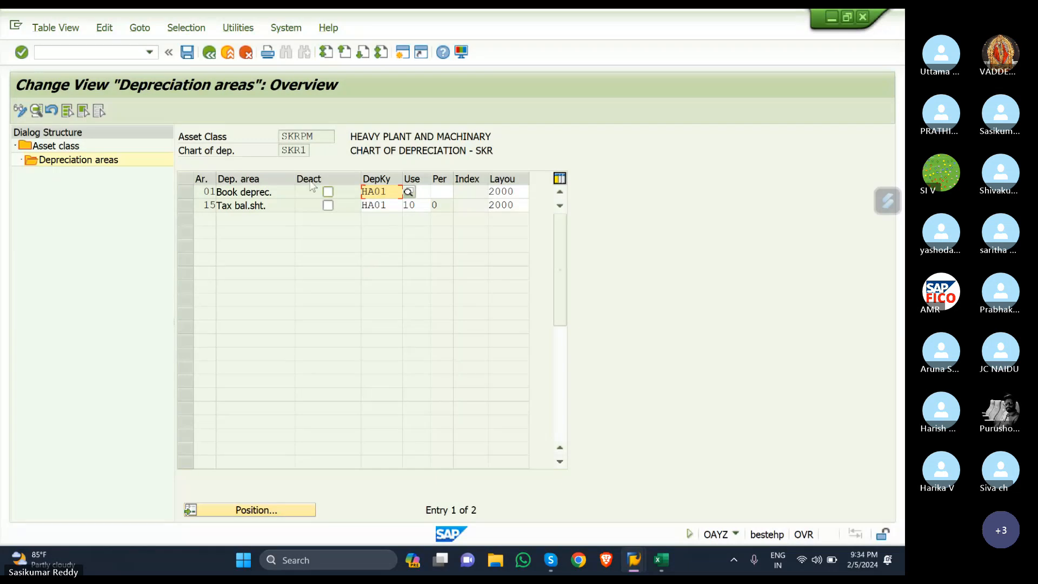
pyautogui.click(188, 52)
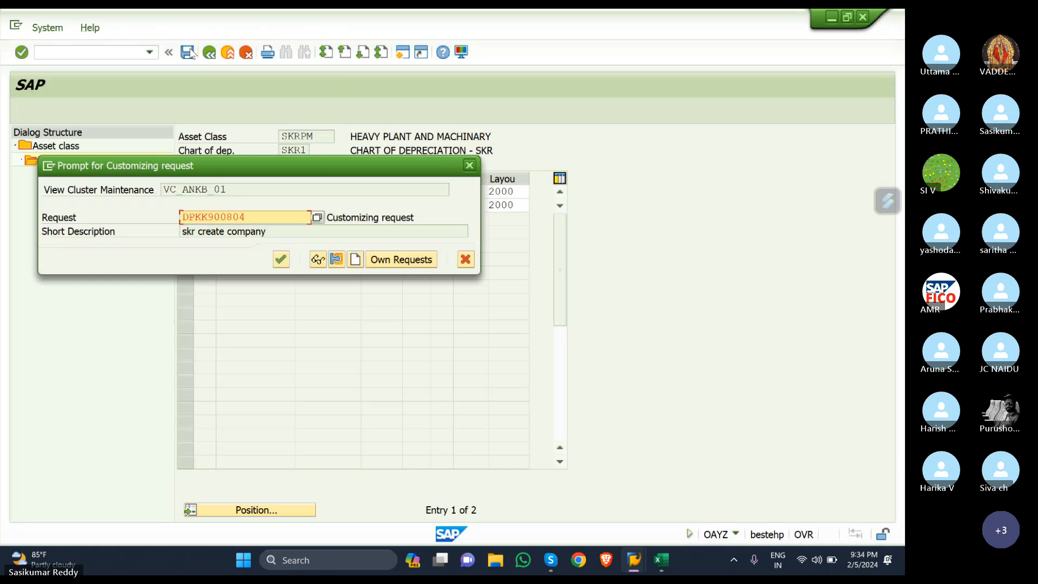
pyautogui.click(280, 259)
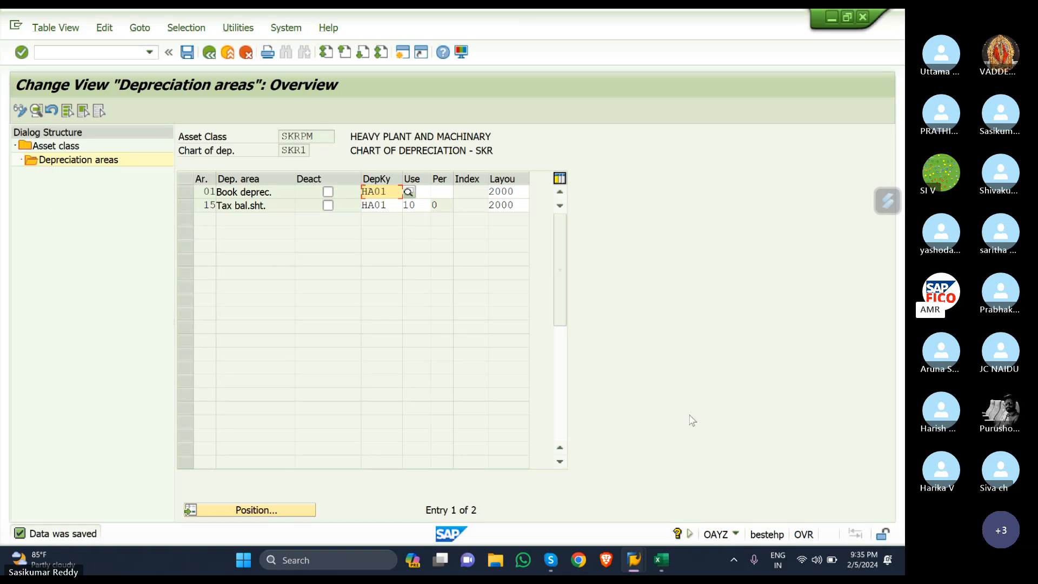
# Step: Switch to the Assets Accounting workbook in Excel and select row 52, Asset Master Creation T-AS01
pyautogui.moveTo(661, 561)
pyautogui.click(664, 508)
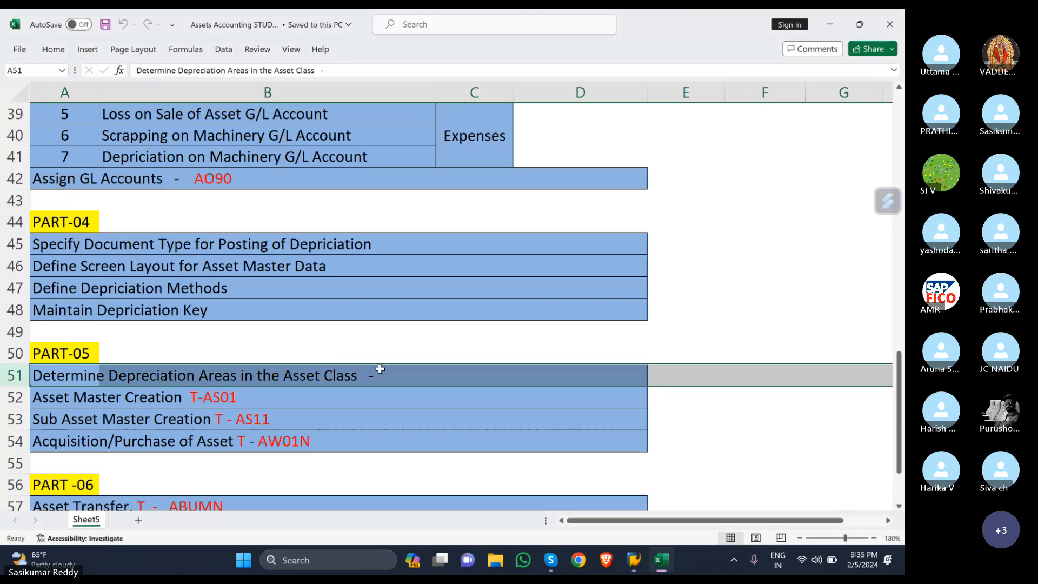
pyautogui.scroll(-2, 46, 373)
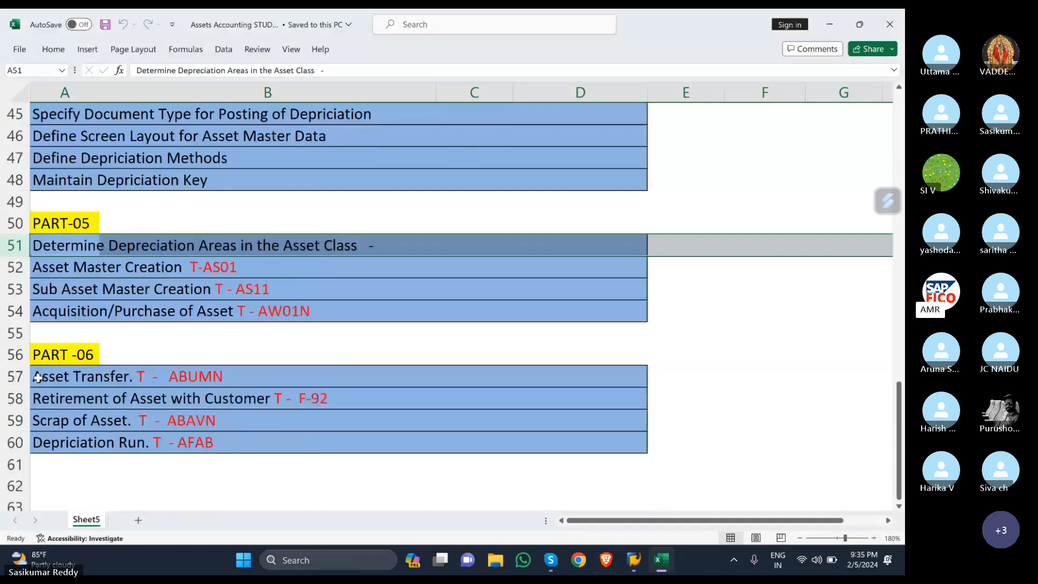
pyautogui.click(15, 267)
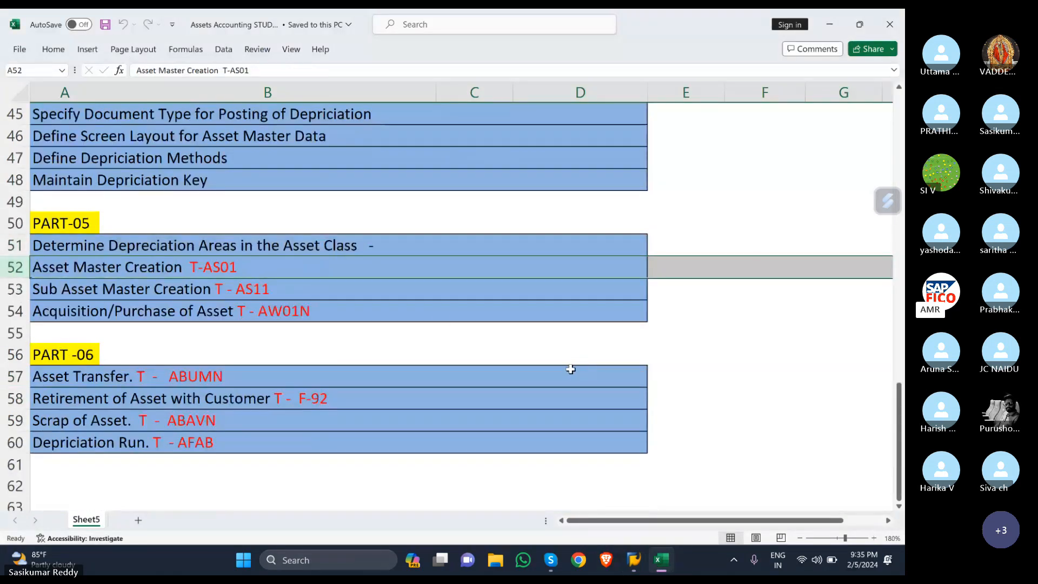
# Step: Switch back to SAP and start the asset creation transaction with /NAS01
pyautogui.moveTo(635, 567)
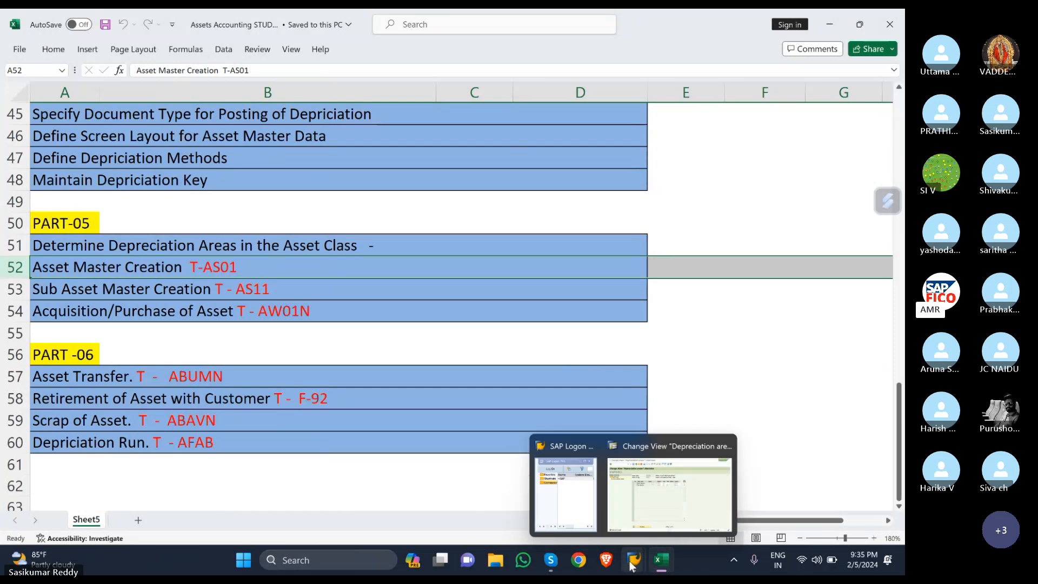
pyautogui.click(668, 521)
pyautogui.click(55, 52)
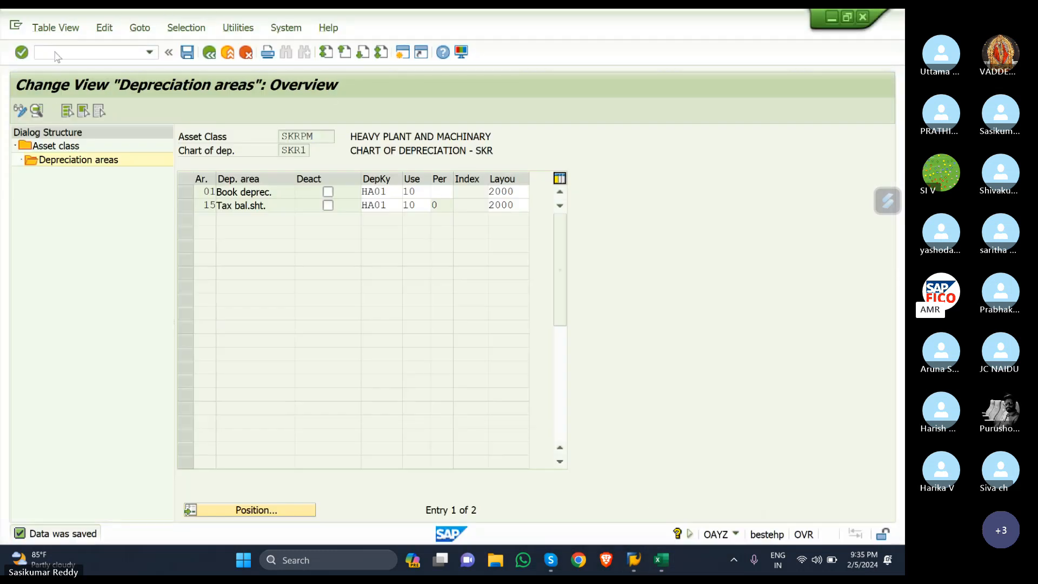
pyautogui.write('/')
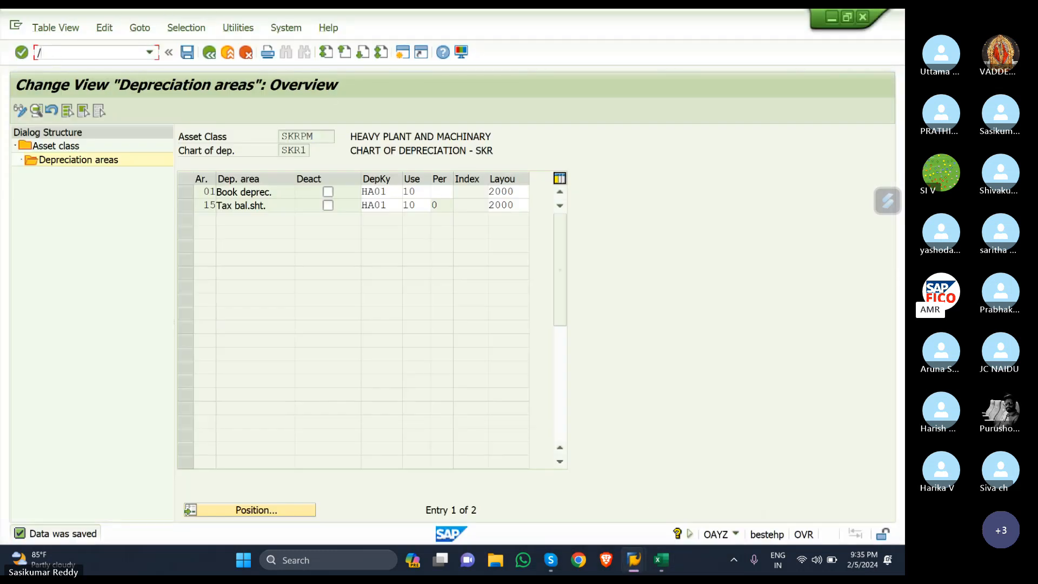
pyautogui.write('NAS01')
pyautogui.press('Return')
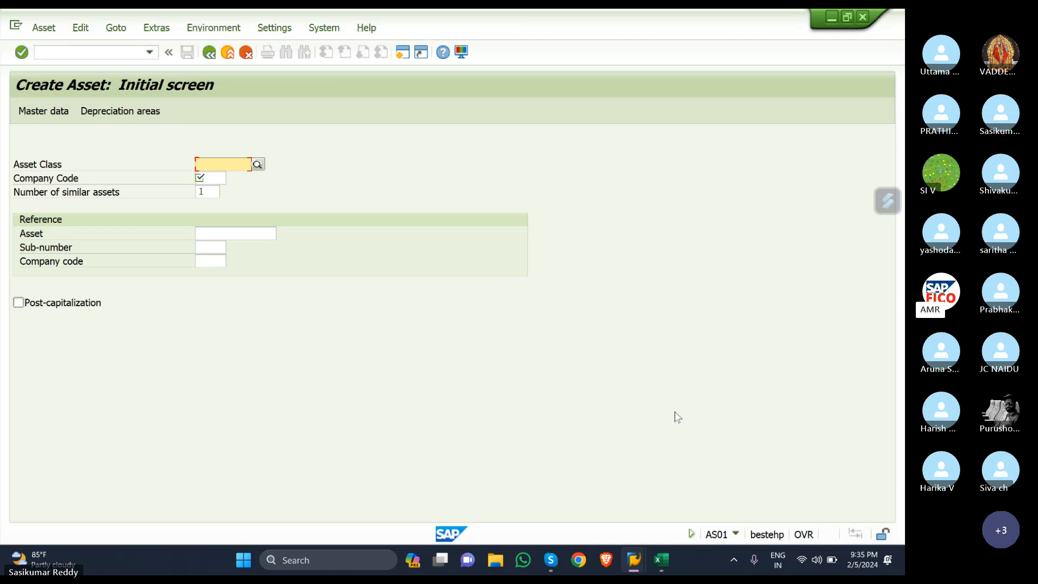
# Step: Look up the asset classes for company code SKR1, choose SKRPM, HEAVY PLANT AND MACHINARY, and open the new asset's master data
pyautogui.click(259, 168)
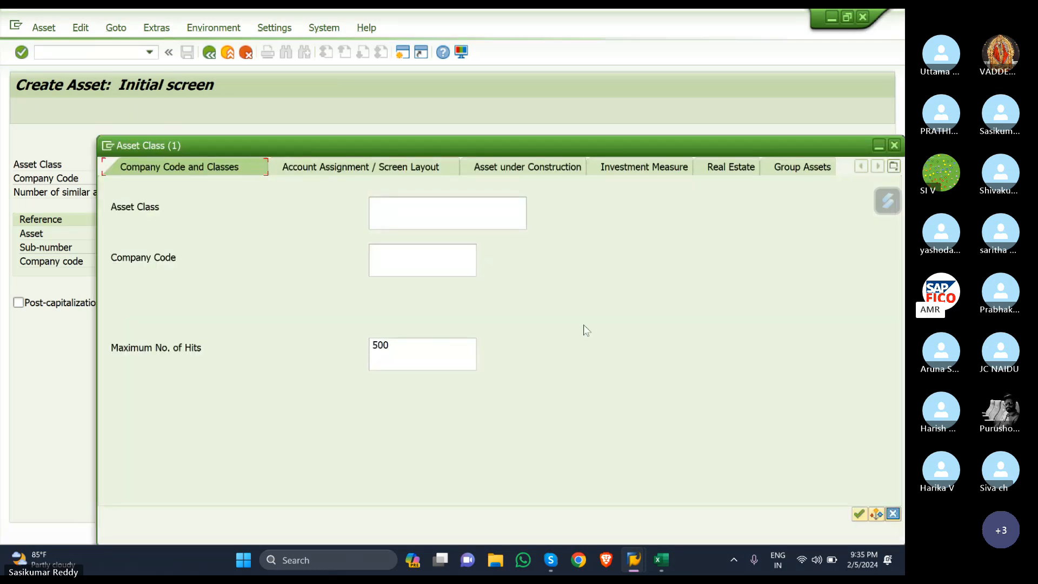
pyautogui.click(430, 265)
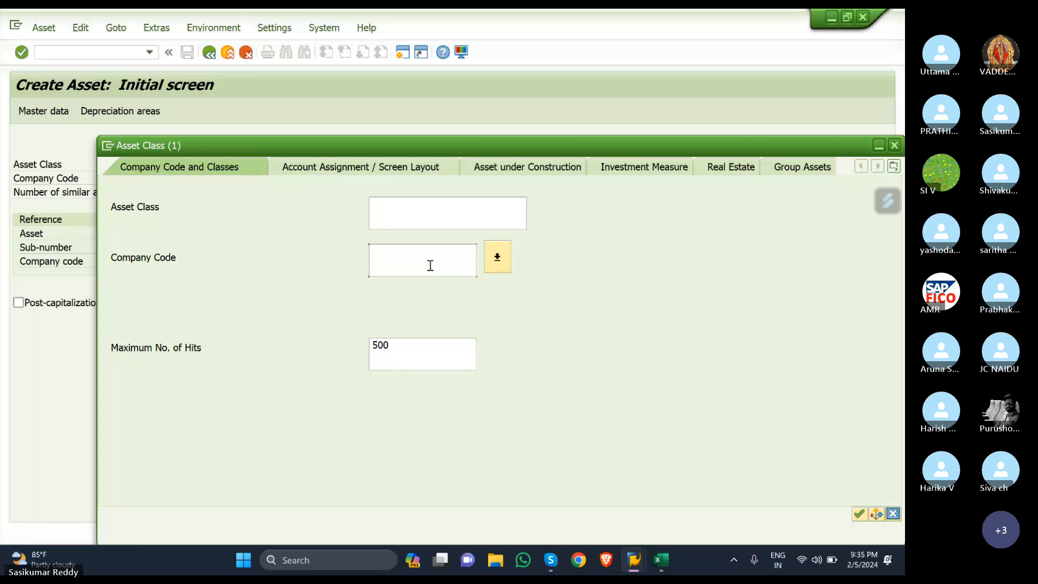
pyautogui.write('SKR')
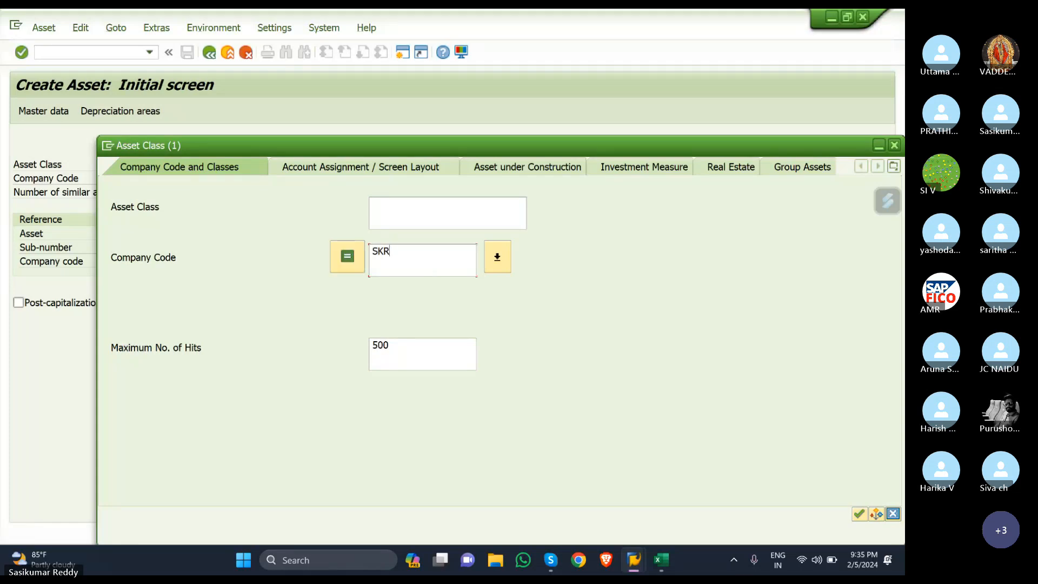
pyautogui.write('1')
pyautogui.click(859, 514)
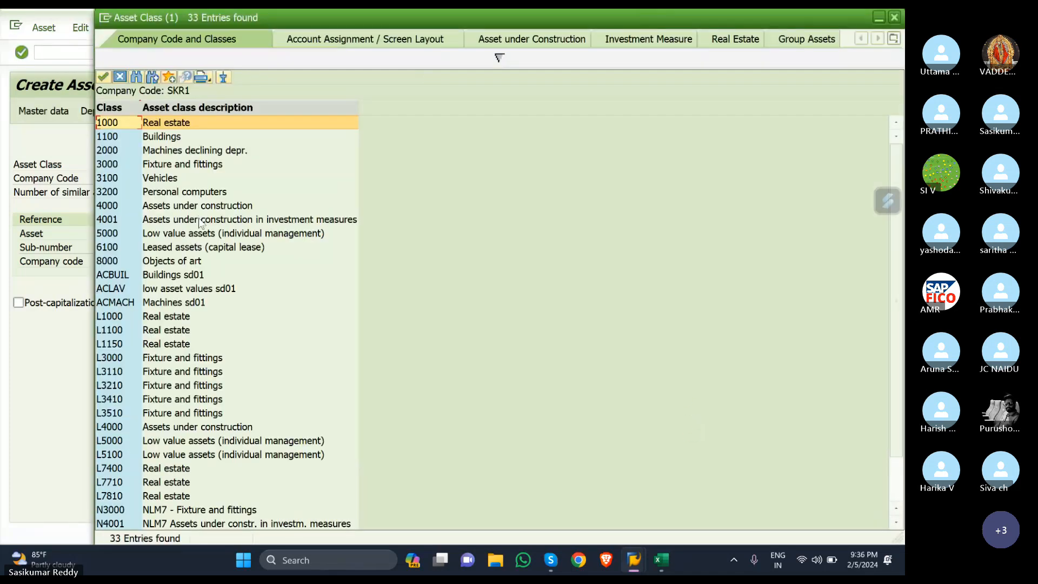
pyautogui.scroll(-2, 200, 223)
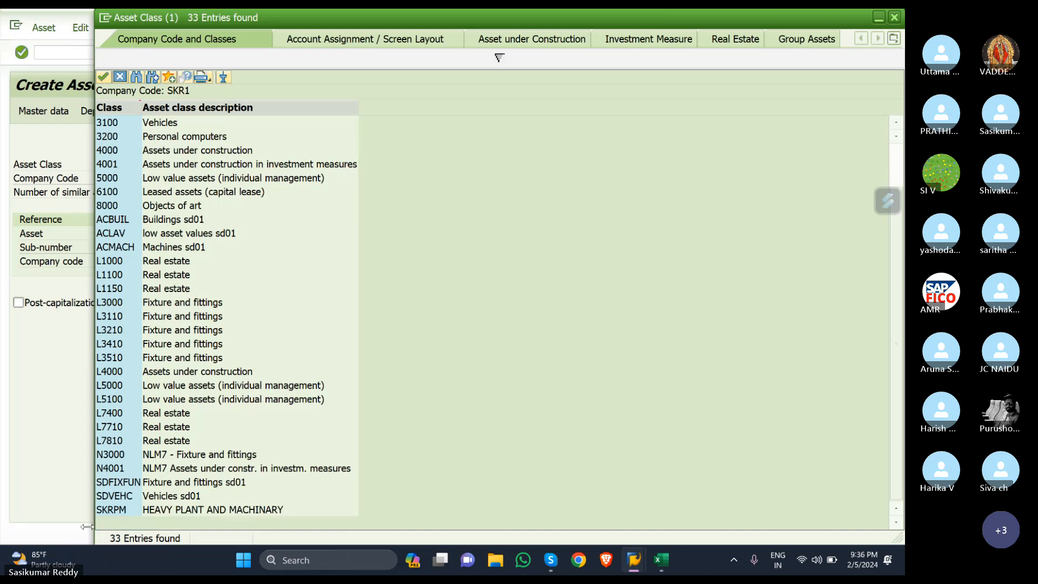
pyautogui.click(112, 511)
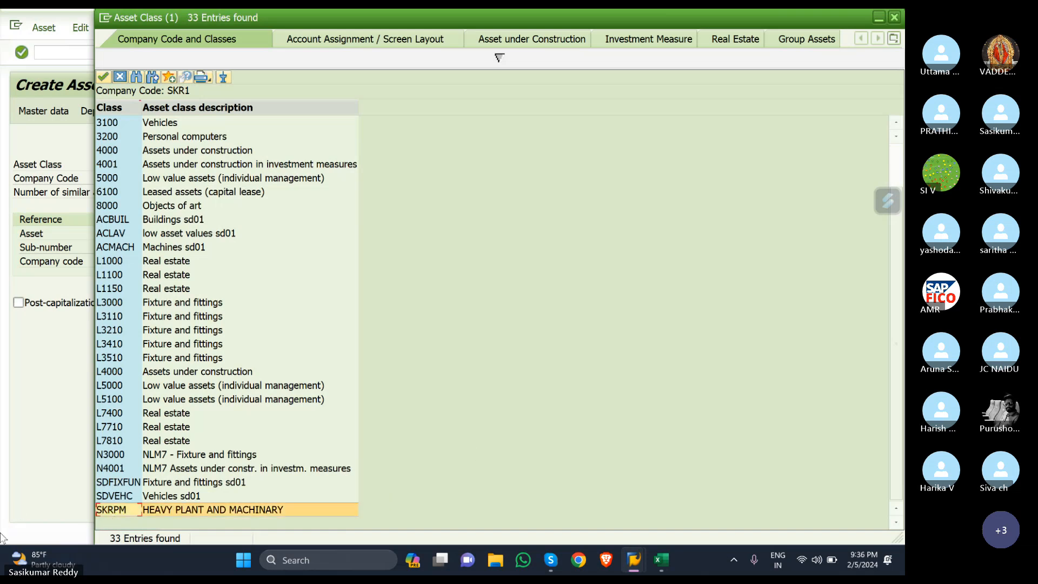
pyautogui.doubleClick(112, 511)
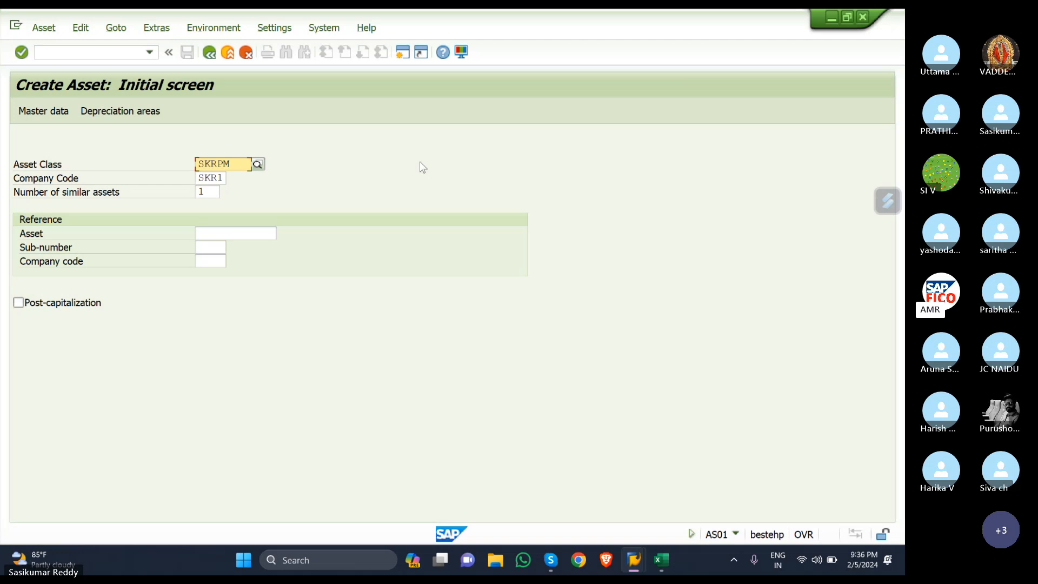
pyautogui.press('Return')
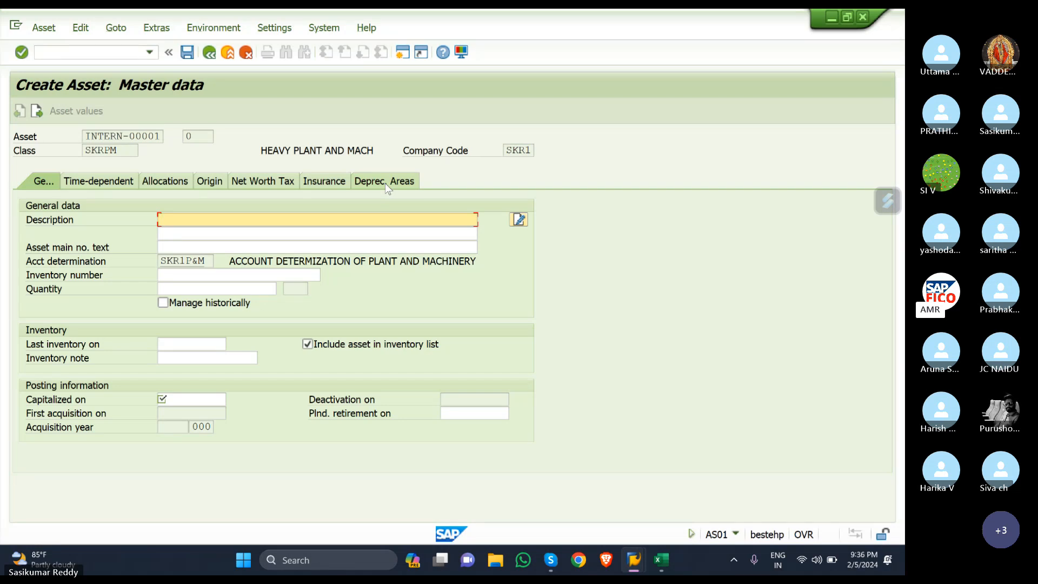
# Step: Enter MANUFACTURING MACHINE 1 as the asset description and set its capitalization date to 05.02.2024
pyautogui.write('MANU')
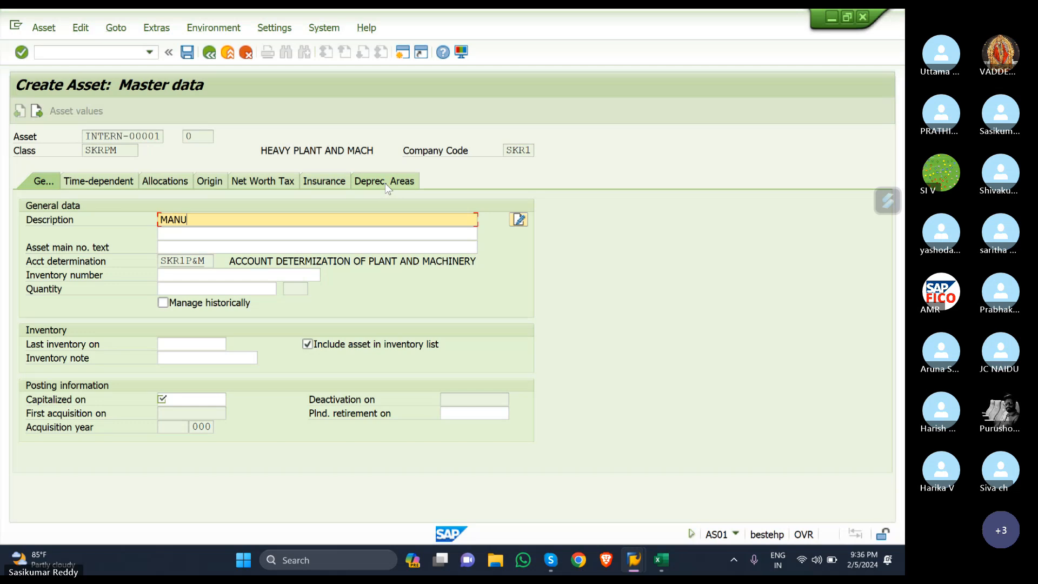
pyautogui.write('FACTURING MAC')
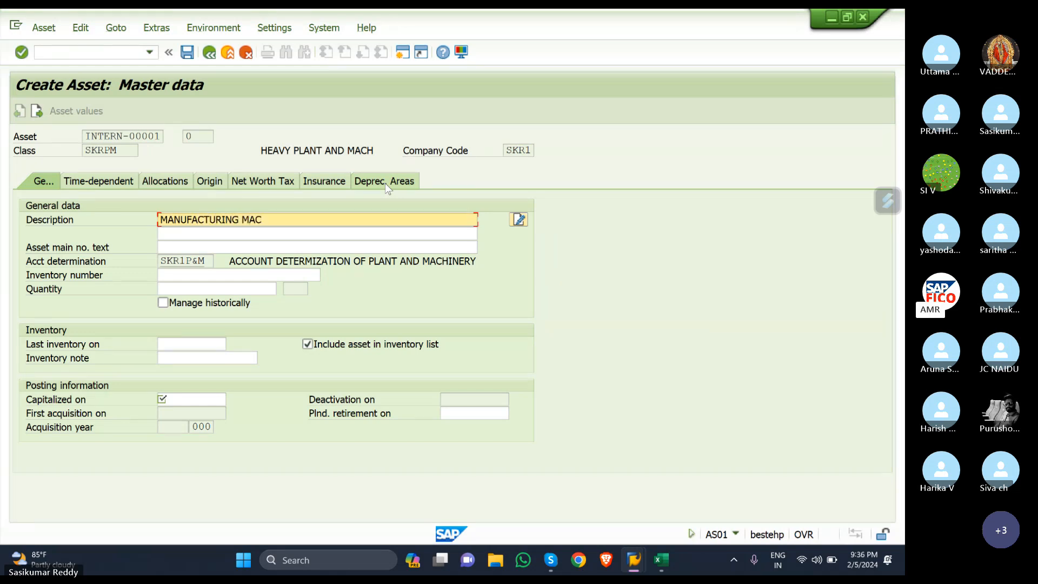
pyautogui.write('HINE 1')
pyautogui.click(225, 398)
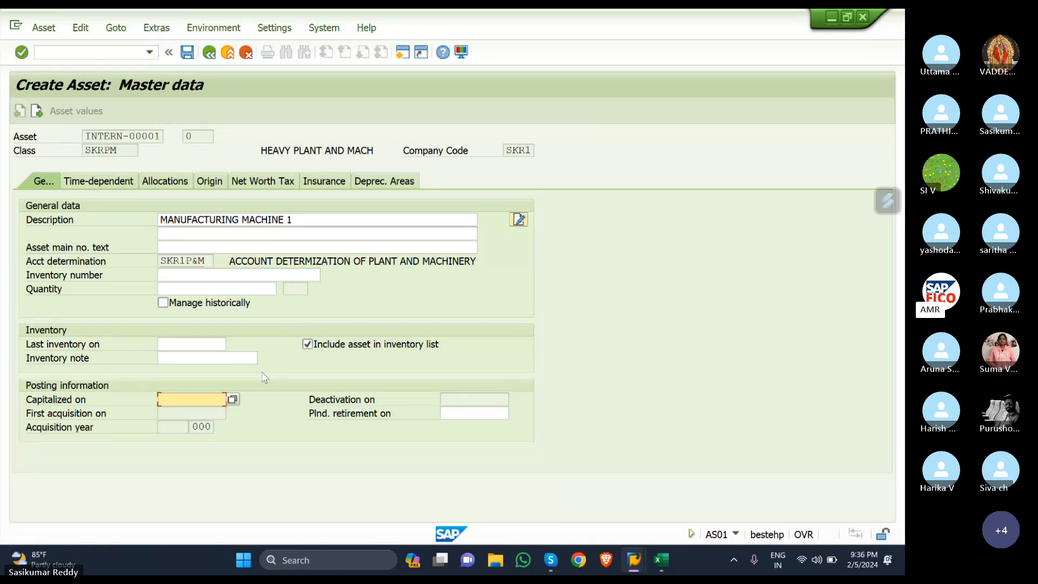
pyautogui.click(233, 400)
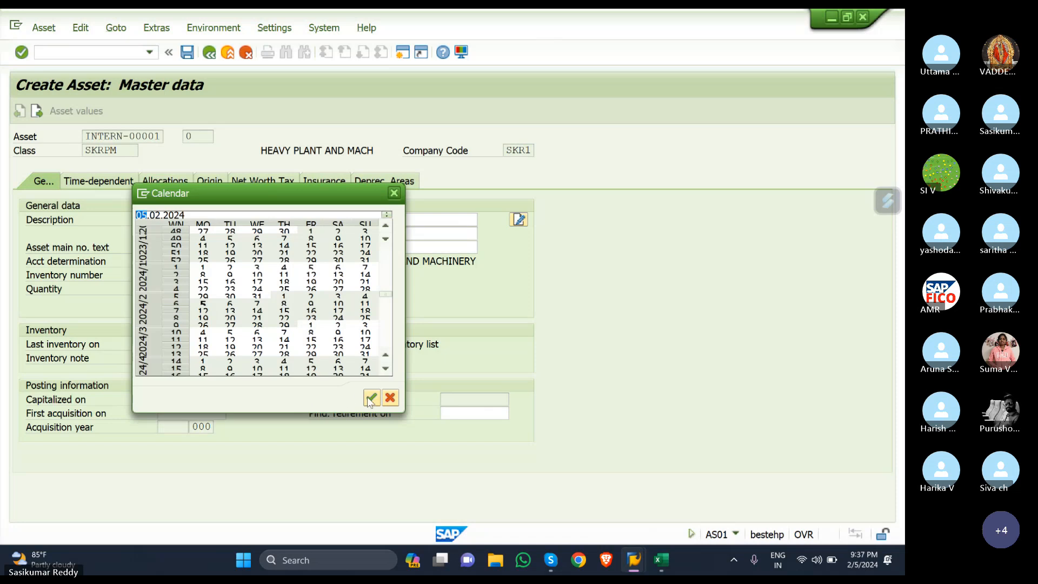
pyautogui.click(371, 399)
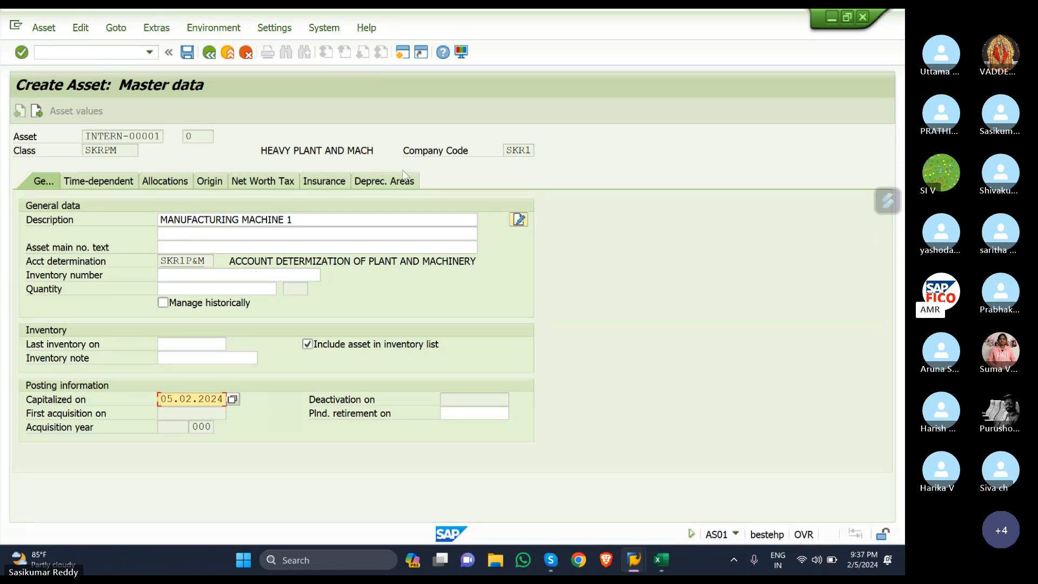
# Step: Set the ordinary depreciation start of area 01, Book deprec., to 01.01.2023 and save the asset
pyautogui.click(395, 184)
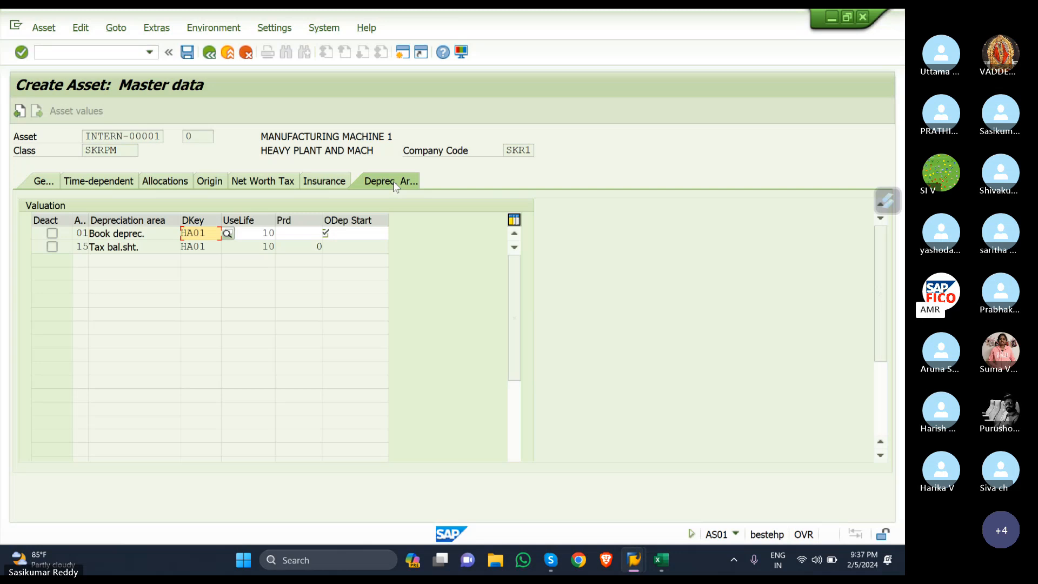
pyautogui.click(356, 233)
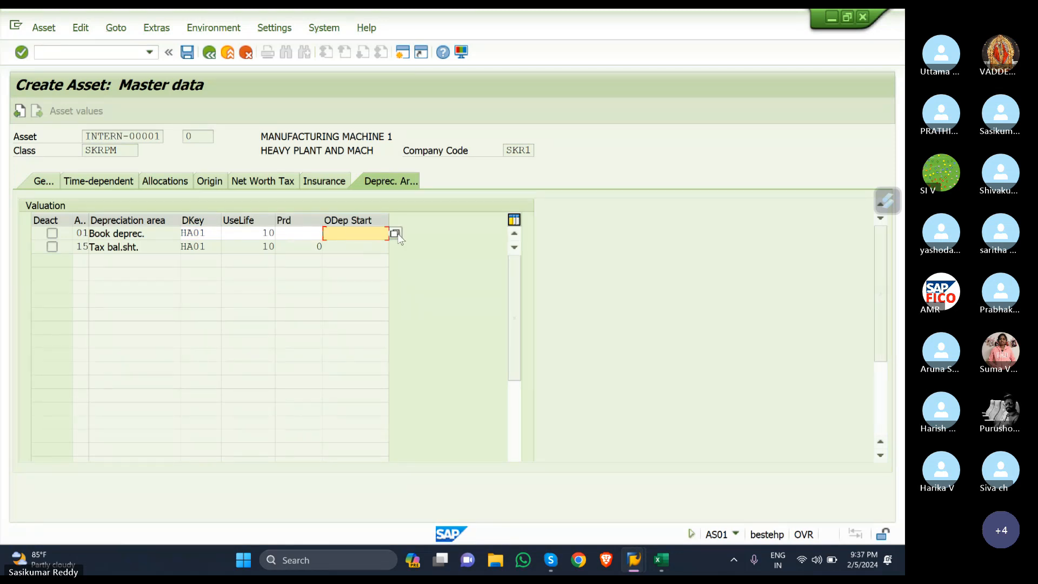
pyautogui.write('0')
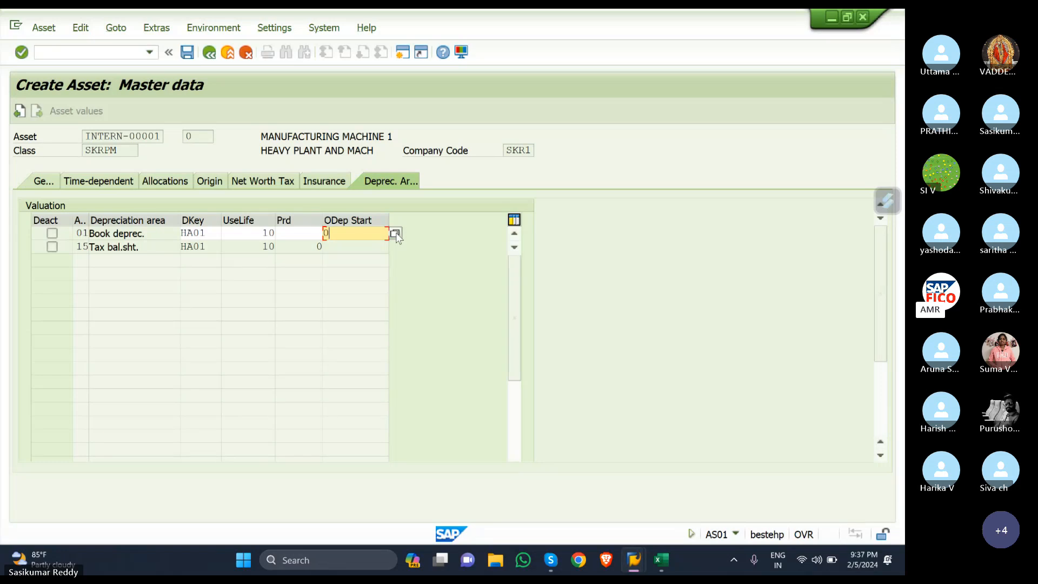
pyautogui.write('1.01.2023')
pyautogui.press('Return')
pyautogui.click(187, 53)
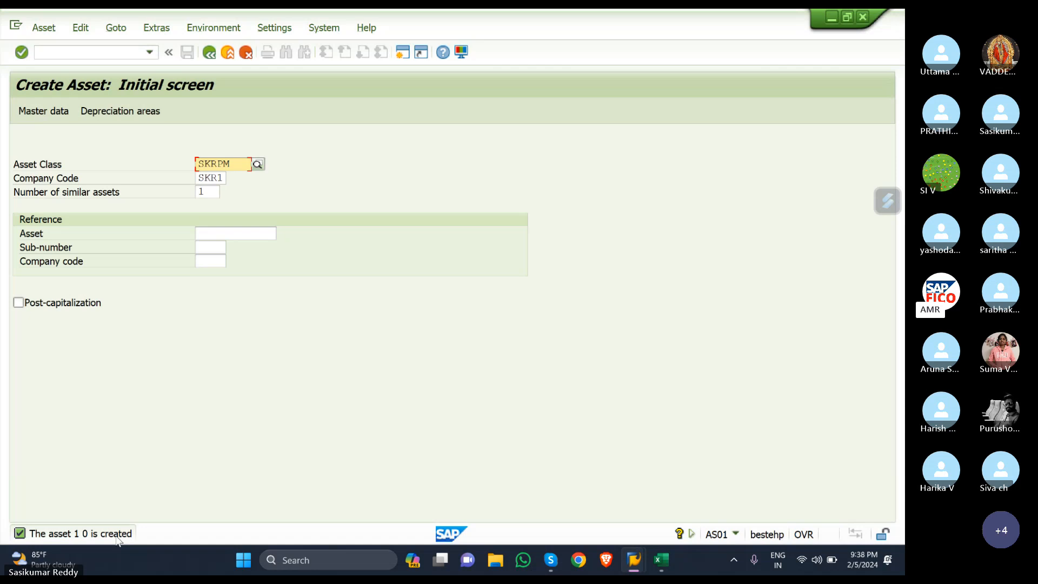
# Step: Select row 53, Sub Asset Master Creation, in the Excel workbook, and start transaction /NAS11 in SAP
pyautogui.click(659, 565)
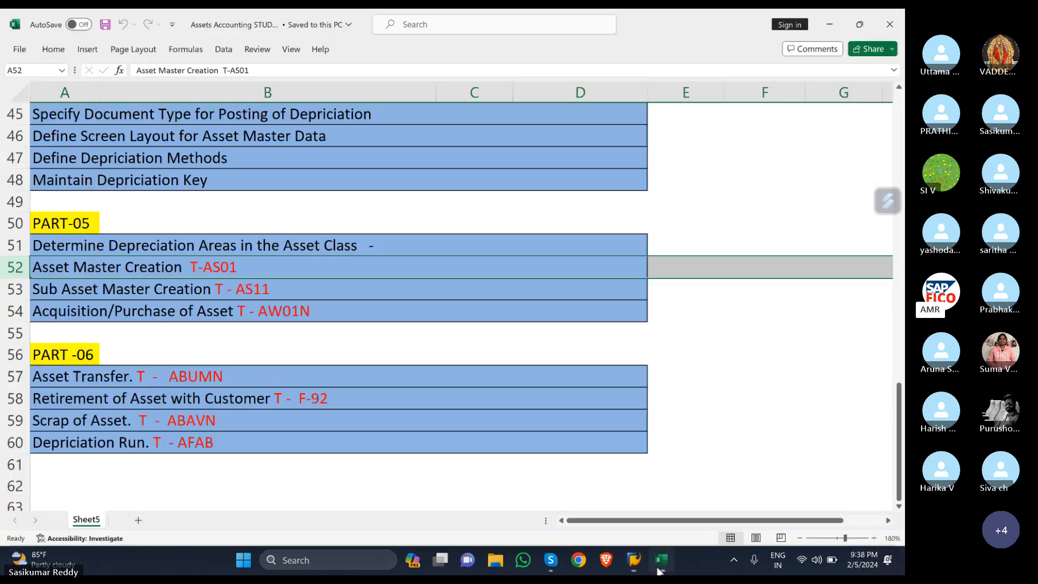
pyautogui.click(12, 291)
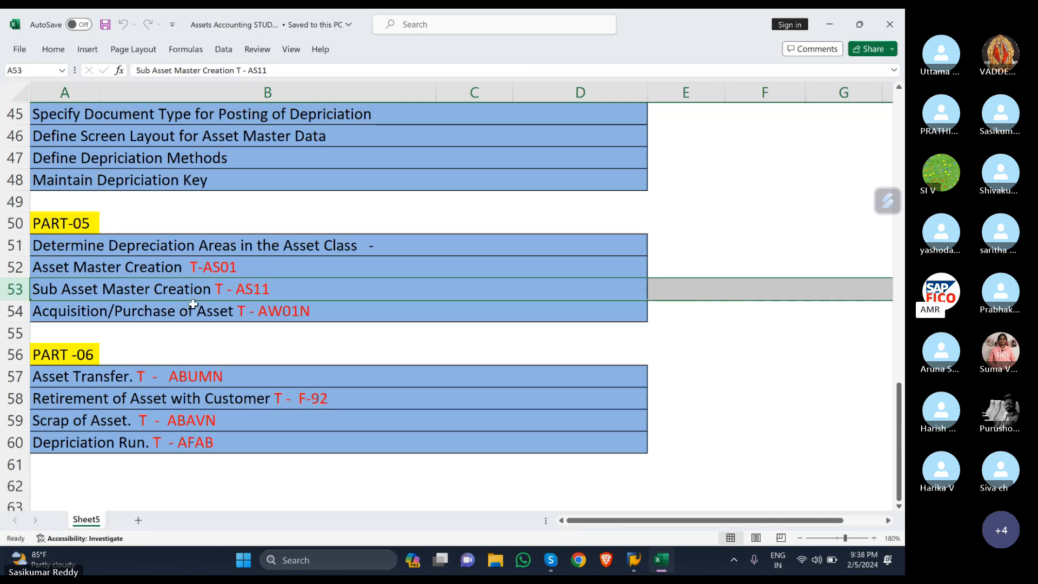
pyautogui.moveTo(633, 562)
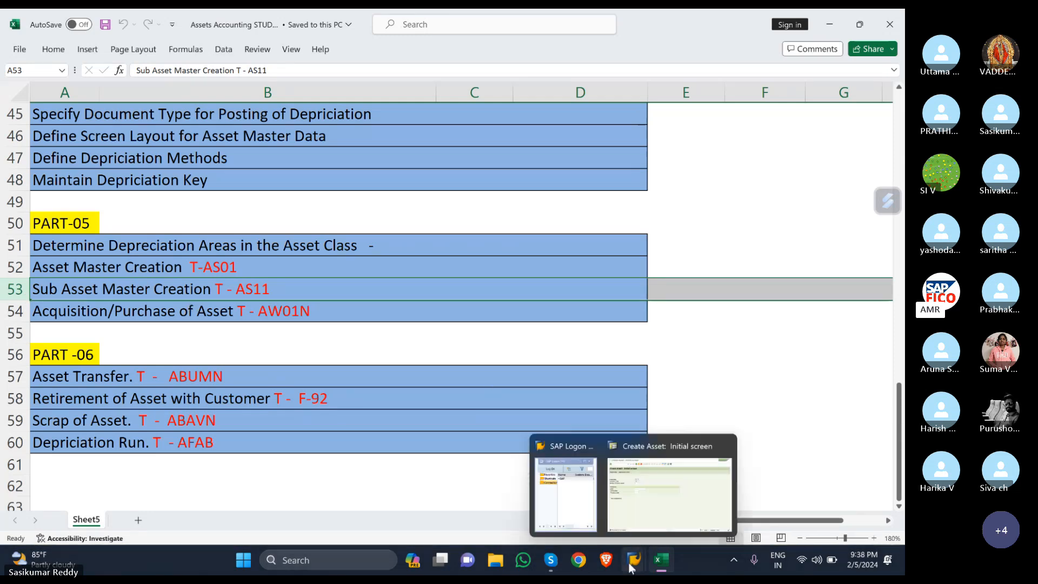
pyautogui.click(617, 503)
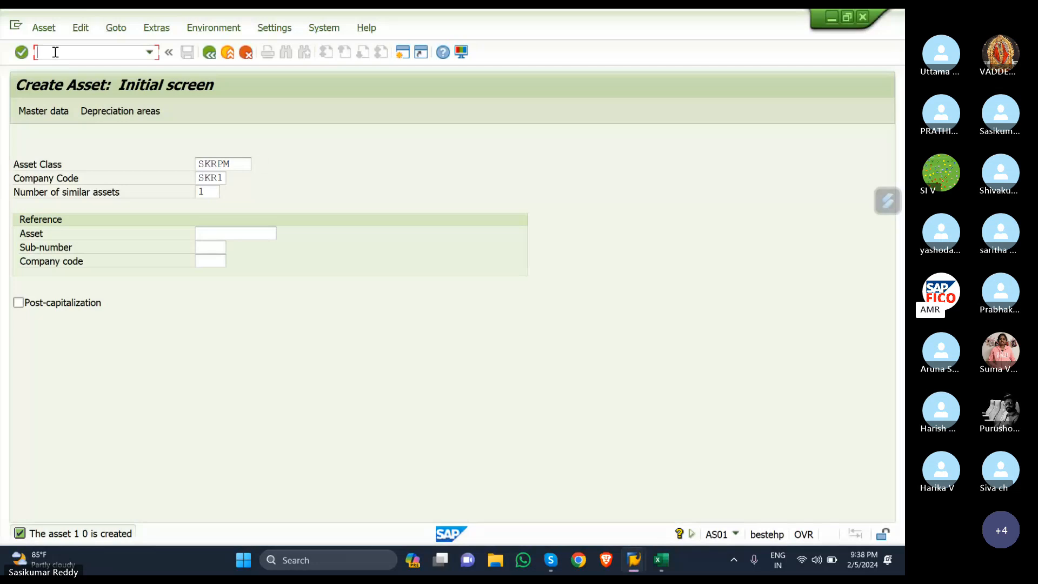
pyautogui.write('/NA')
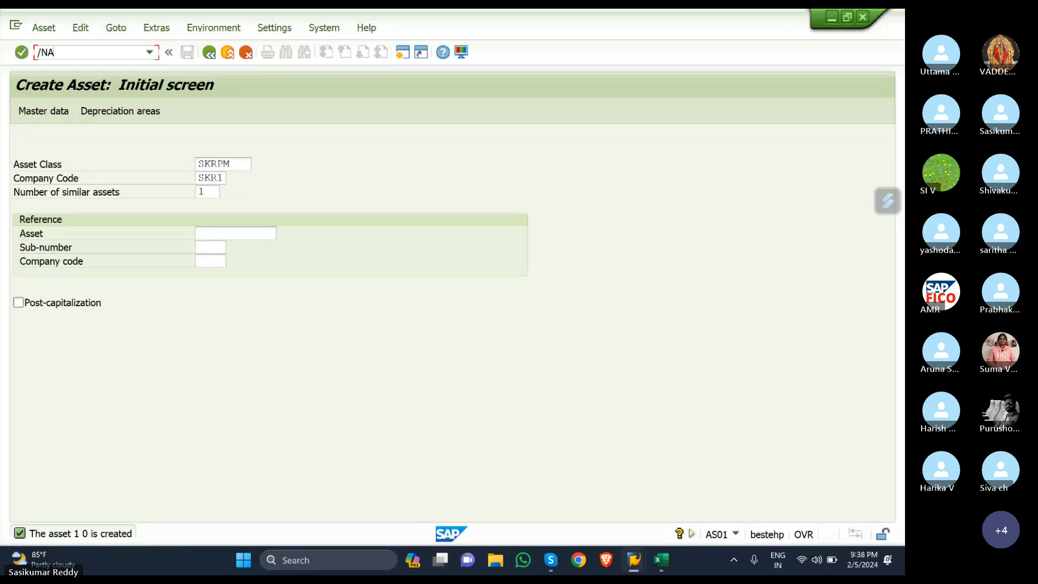
pyautogui.write('S11')
pyautogui.press('Return')
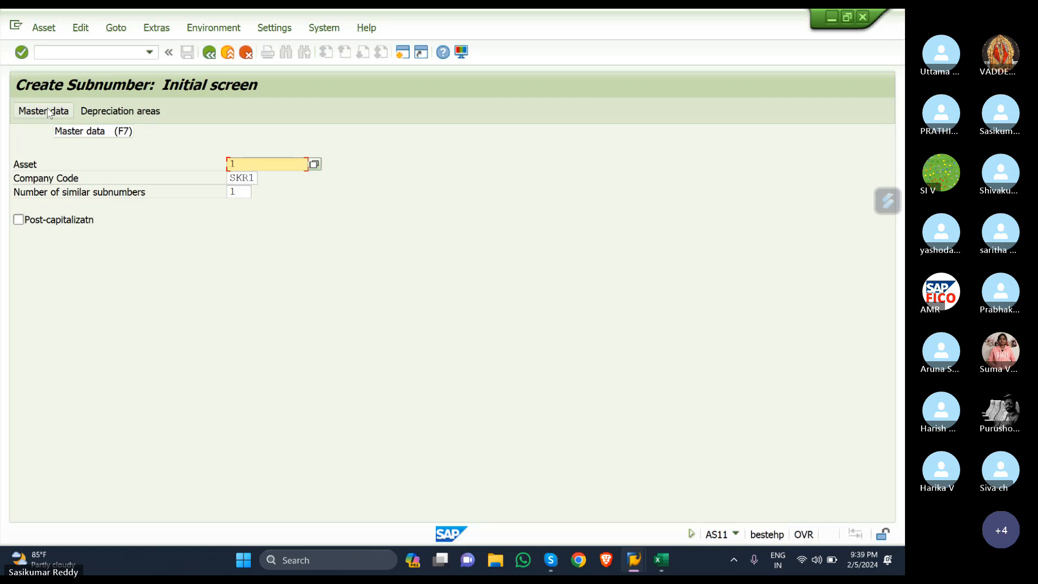
# Step: Open the master data for a new subnumber of asset 1 in company code SKR1 and set its capitalization date to 05.02.2024
pyautogui.click(48, 112)
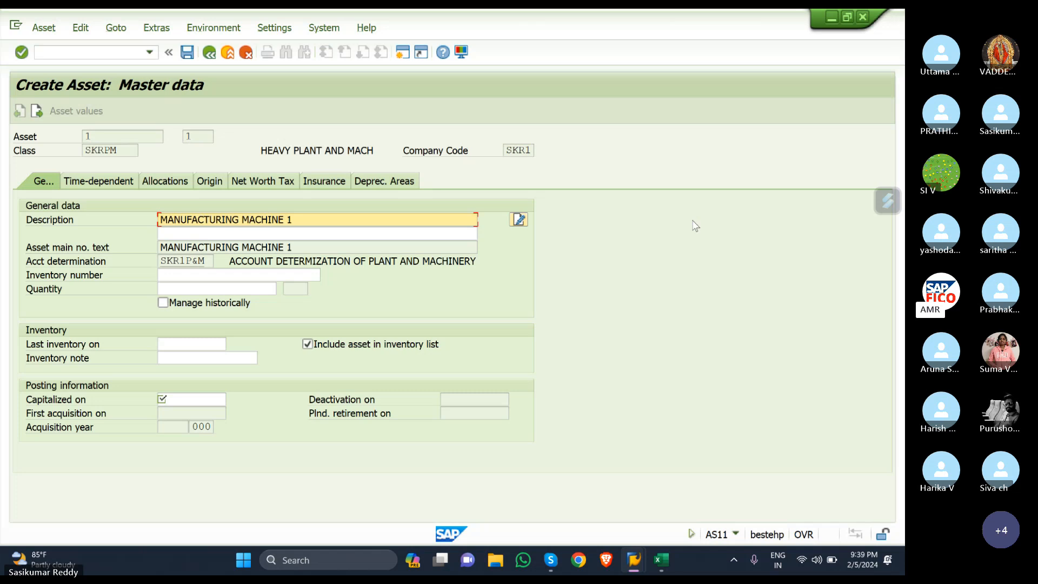
pyautogui.click(181, 400)
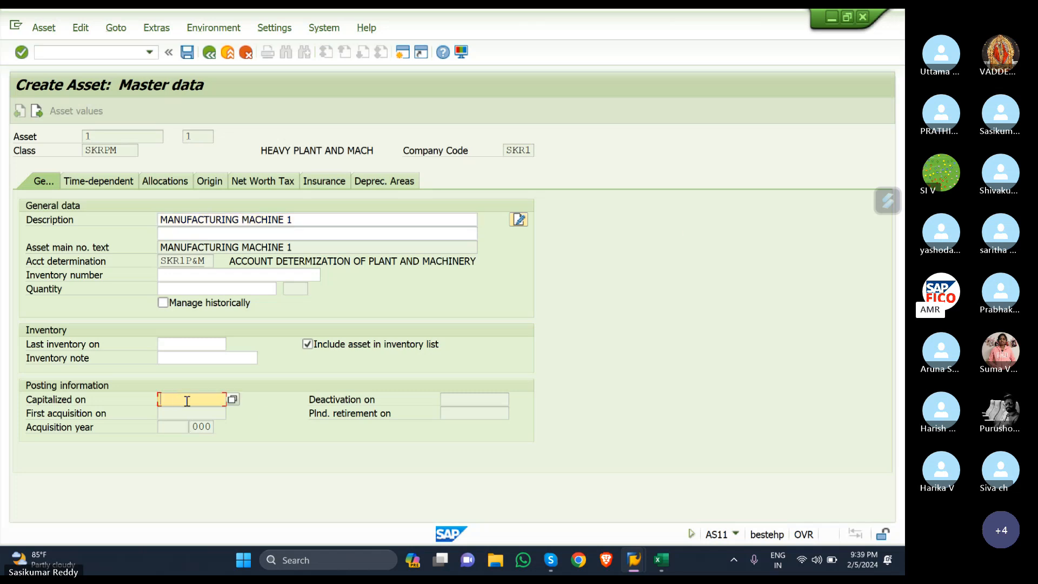
pyautogui.click(233, 400)
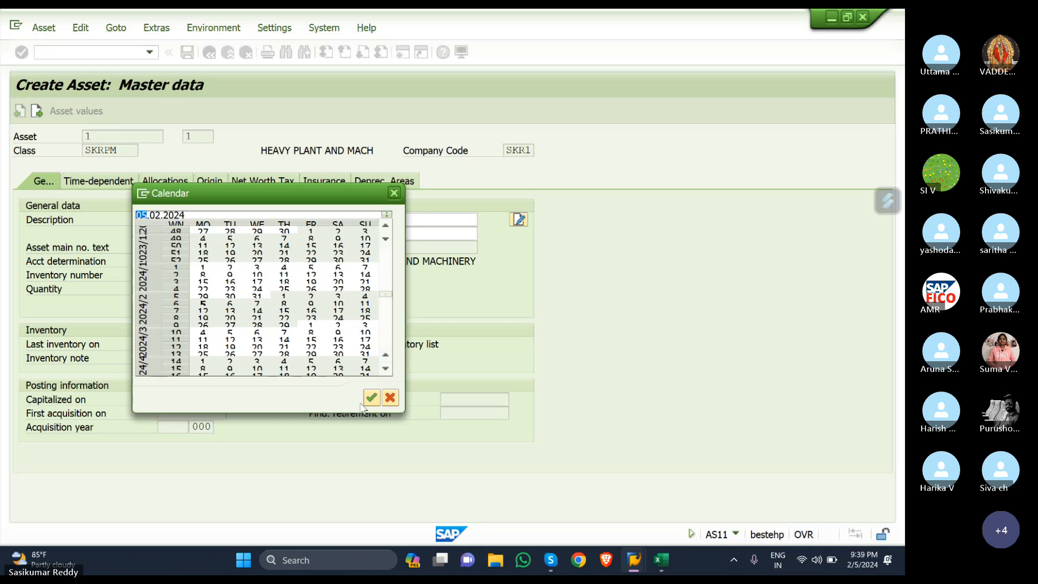
pyautogui.click(372, 397)
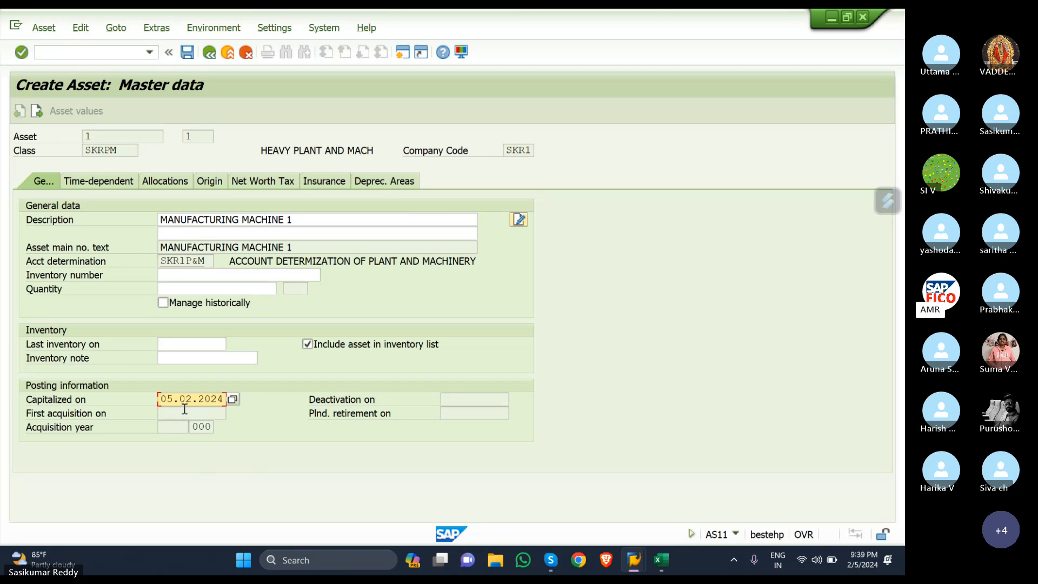
# Step: Change the sub-asset's description to MANUFACTURING MACHINE ONE and save it after checking its depreciation areas
pyautogui.click(323, 221)
pyautogui.press('BackSpace')
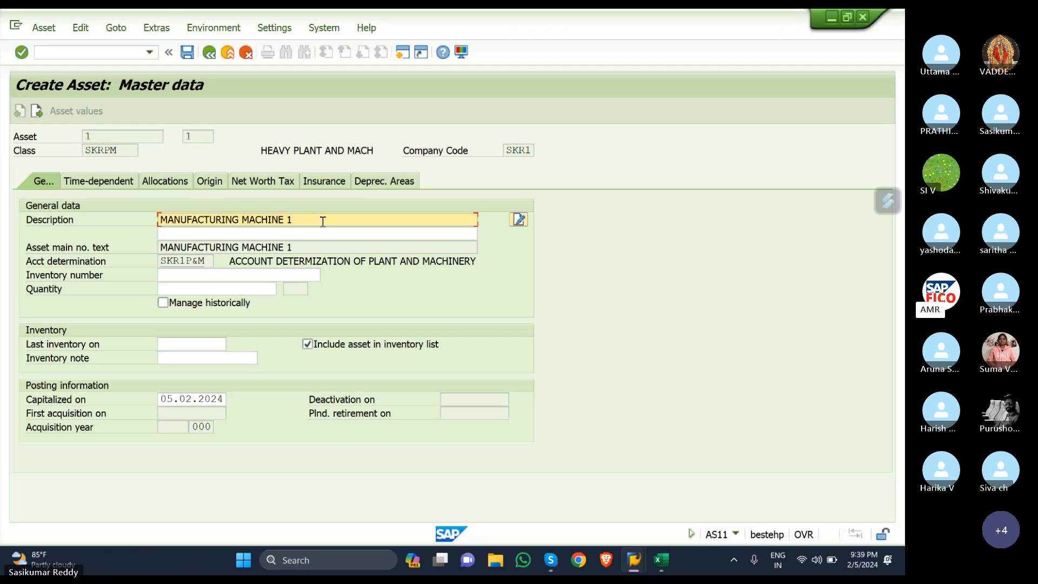
pyautogui.write('ONE')
pyautogui.click(369, 182)
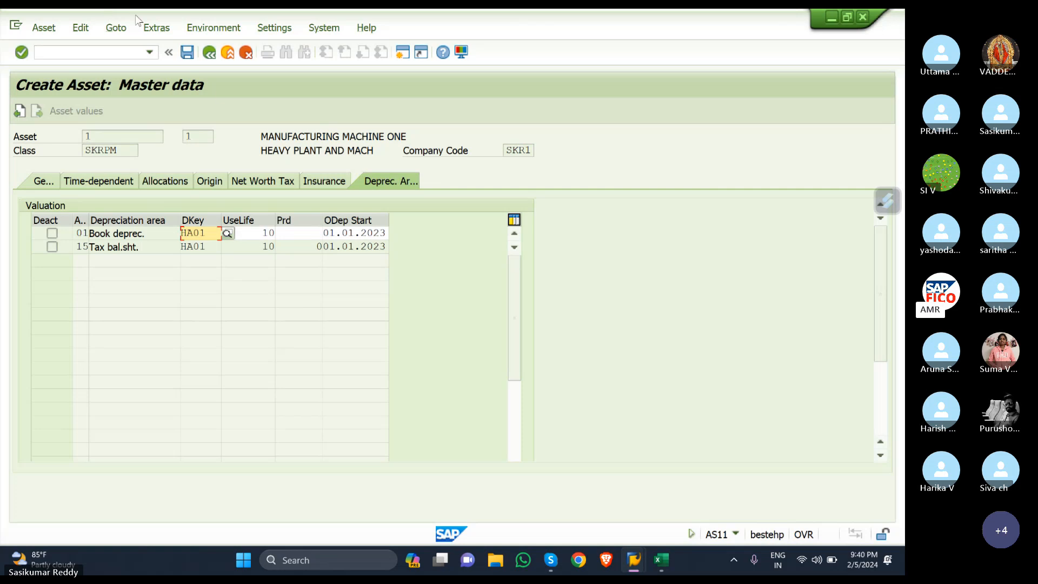
pyautogui.click(189, 52)
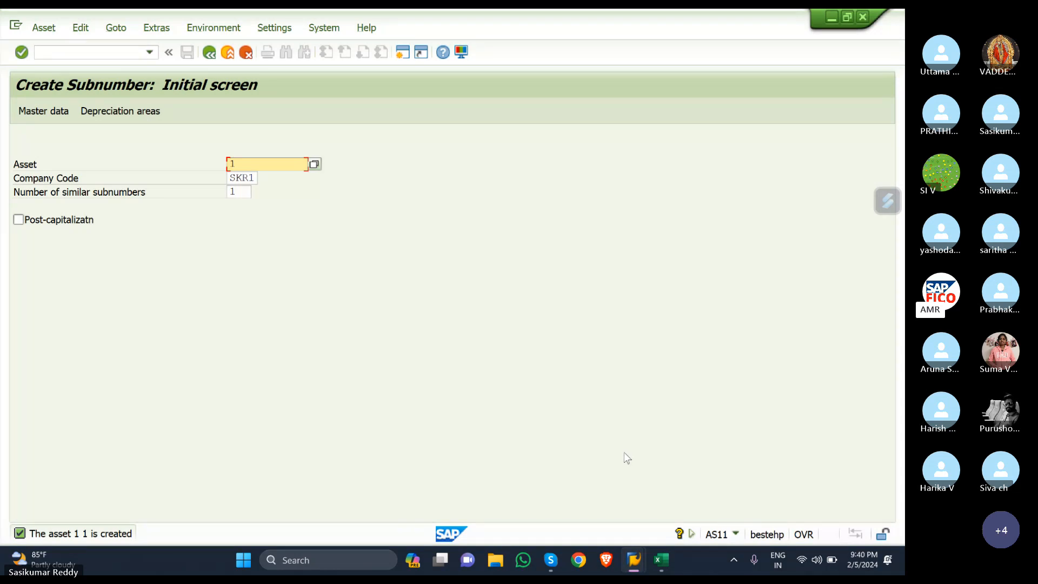
# Step: Select row 54, Acquisition/Purchase of Asset, in the Excel workbook, and start transaction /NF-90 in SAP
pyautogui.click(661, 560)
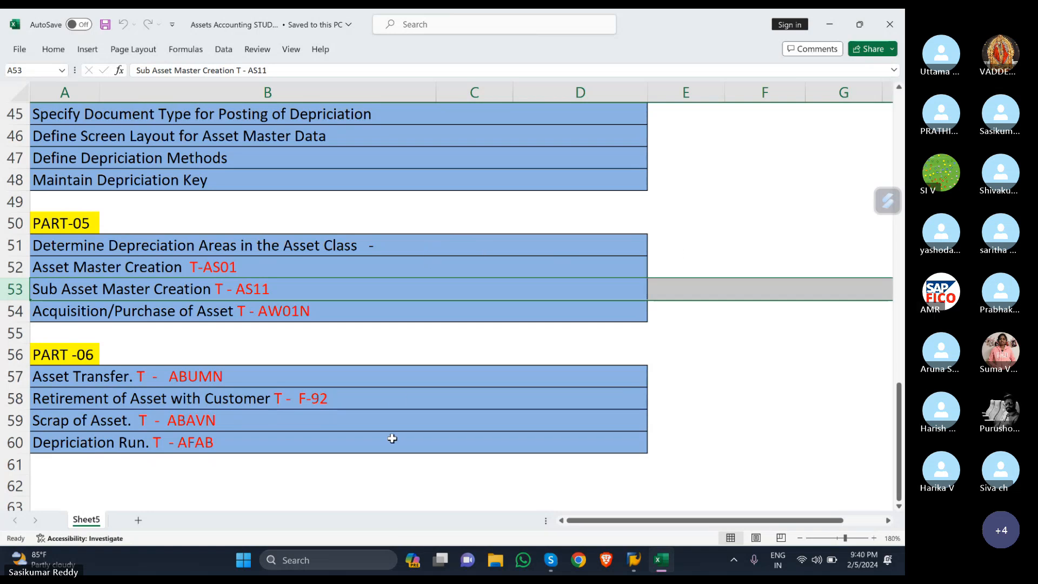
pyautogui.click(17, 312)
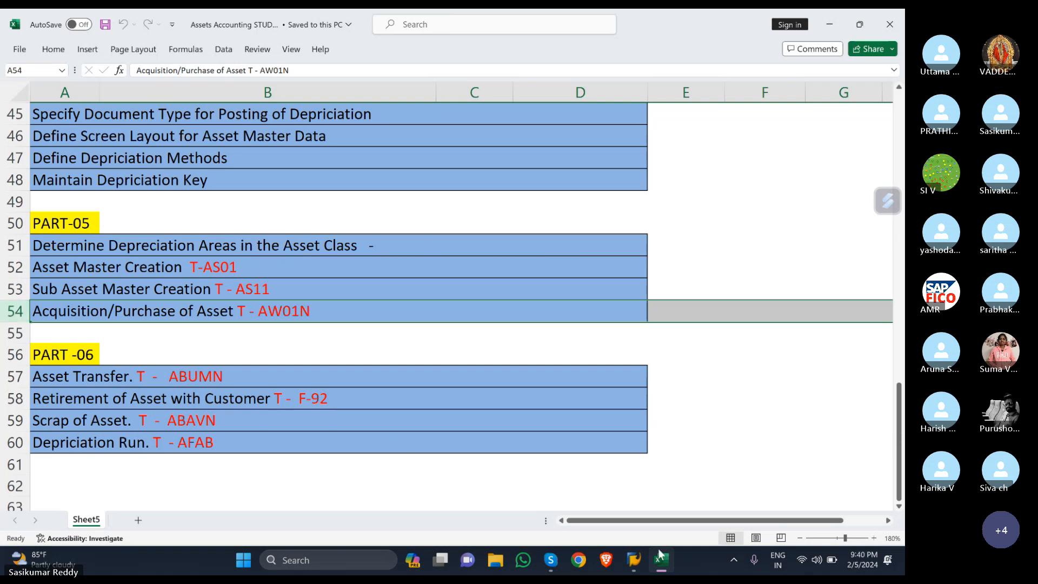
pyautogui.moveTo(641, 560)
pyautogui.click(656, 504)
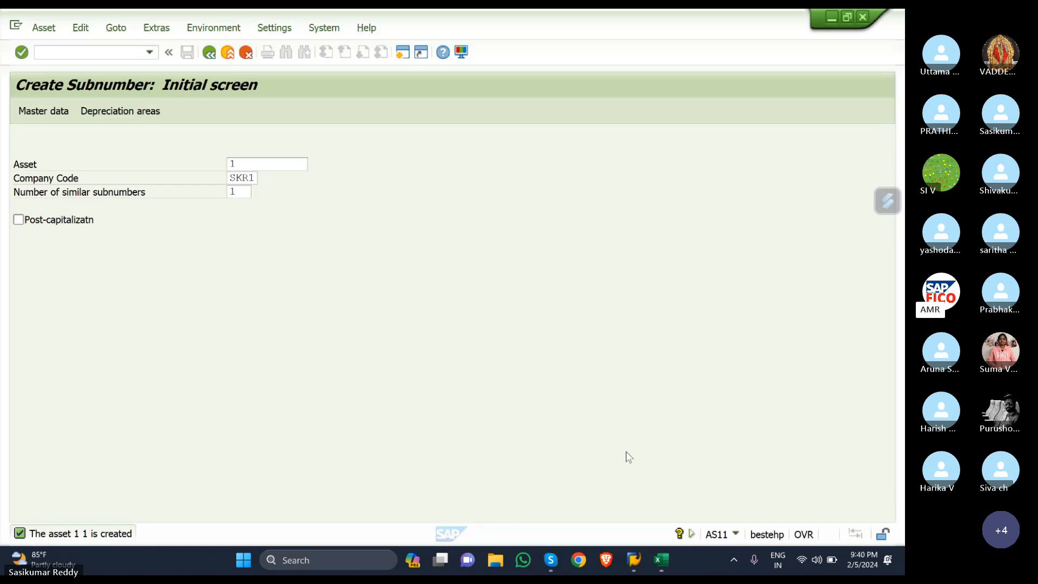
pyautogui.click(85, 54)
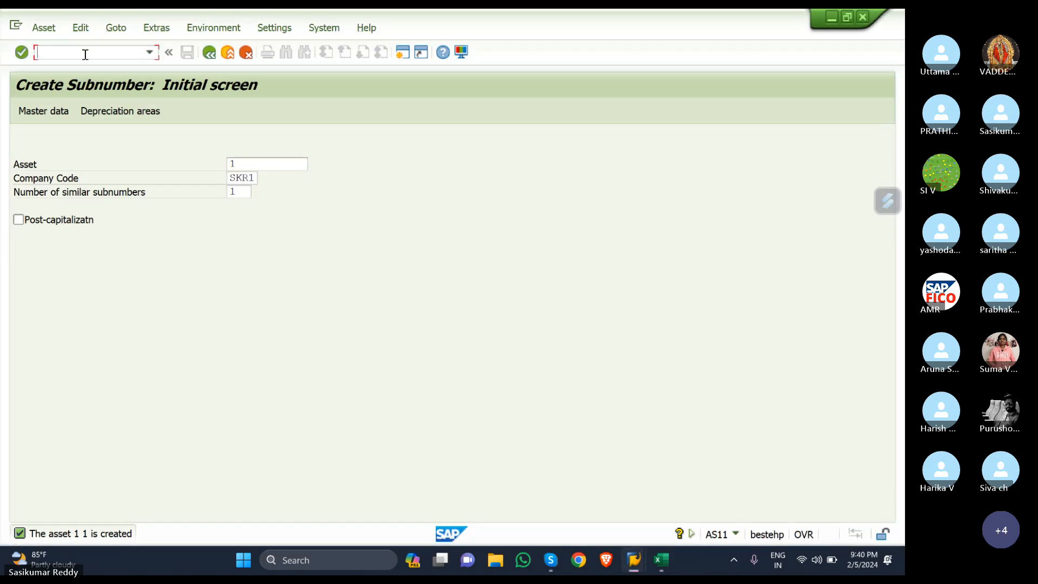
pyautogui.write('/N')
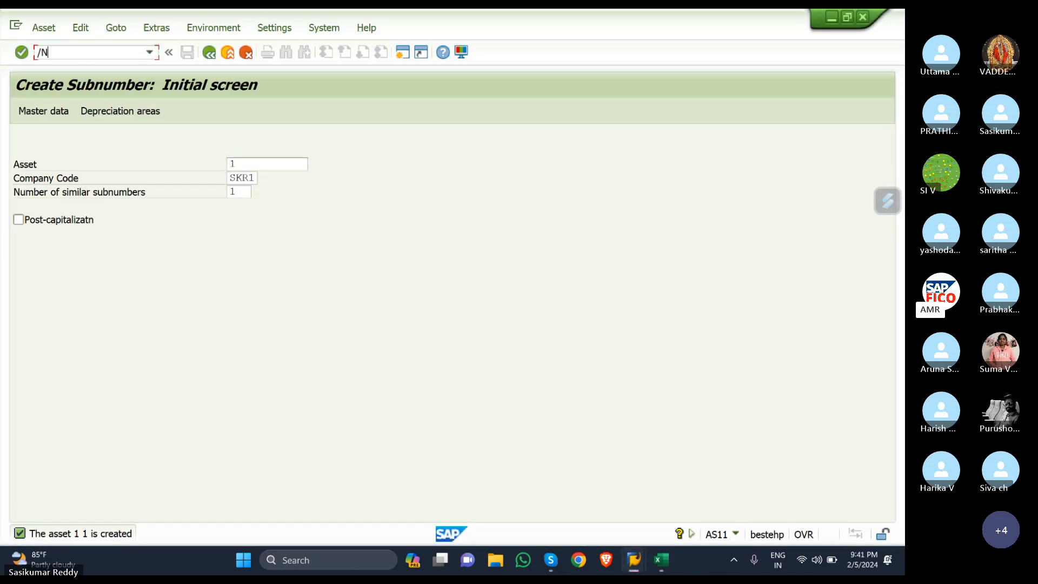
pyautogui.write('F-90')
pyautogui.press('Return')
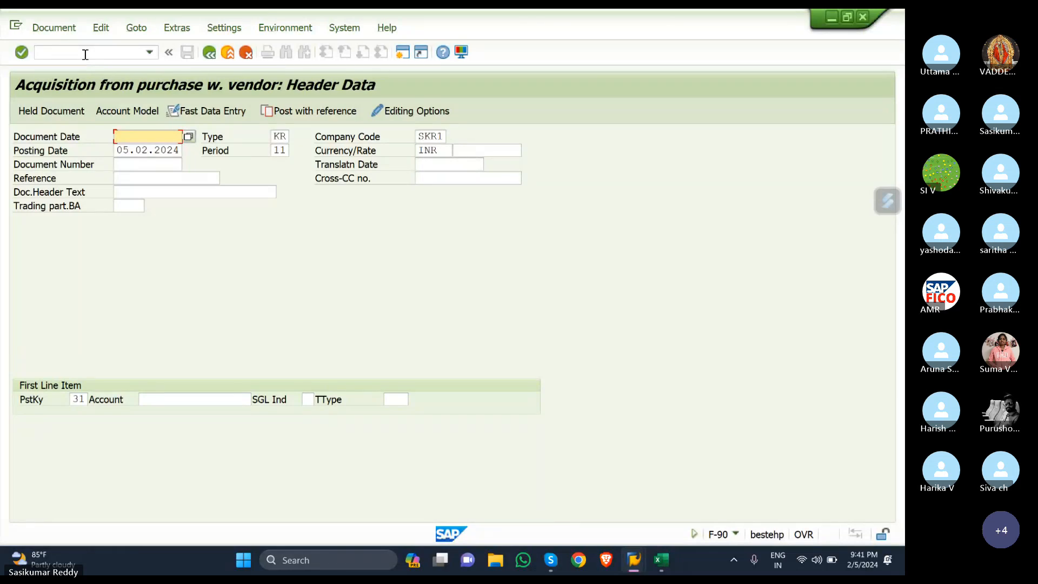
# Step: Set the document date to 05.02.2024 and open the invoice item for SALAAR VENDOR with posting key 31
pyautogui.click(189, 136)
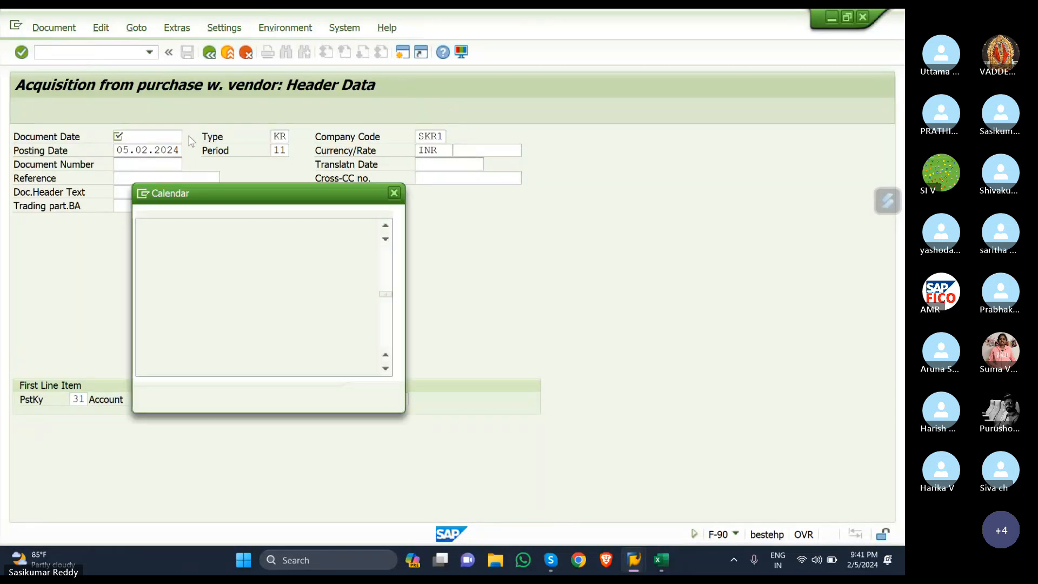
pyautogui.click(367, 396)
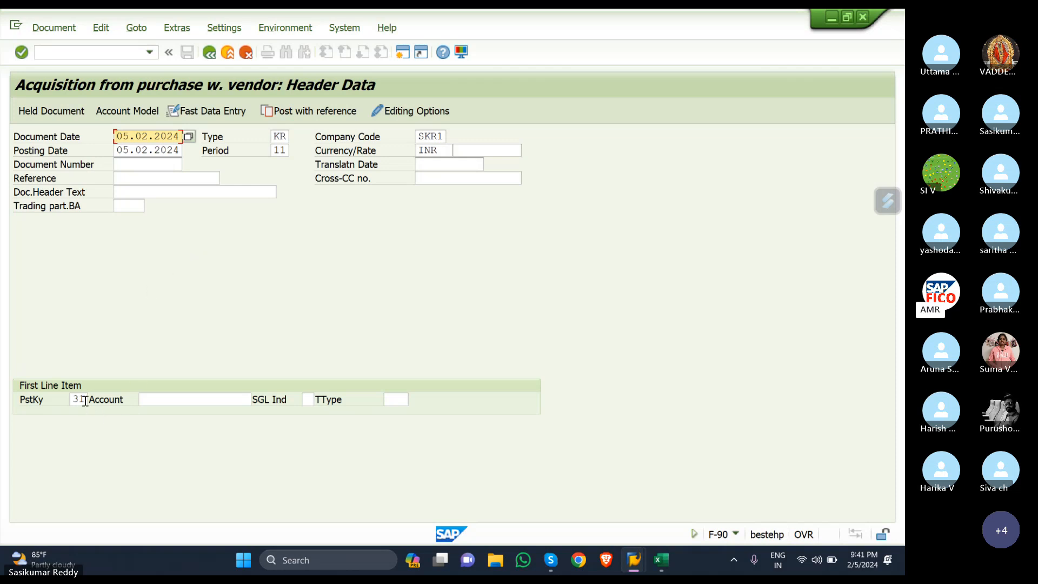
pyautogui.click(180, 401)
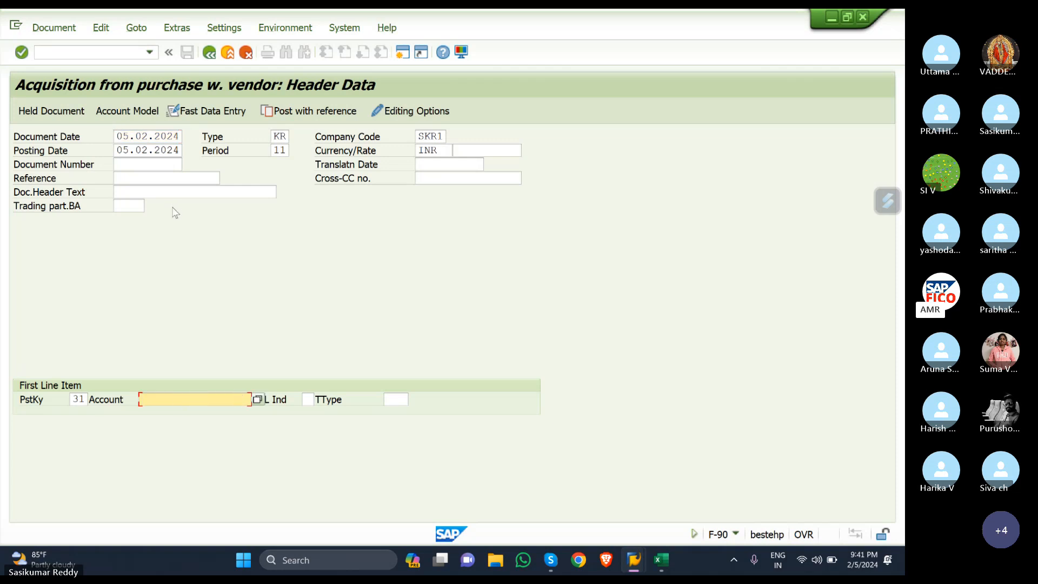
pyautogui.click(258, 400)
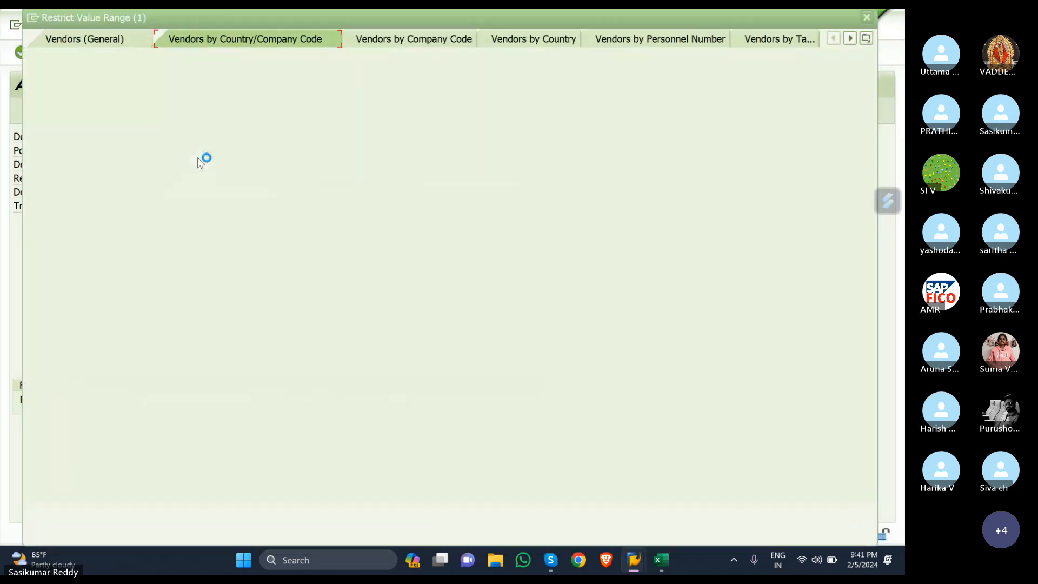
pyautogui.click(832, 513)
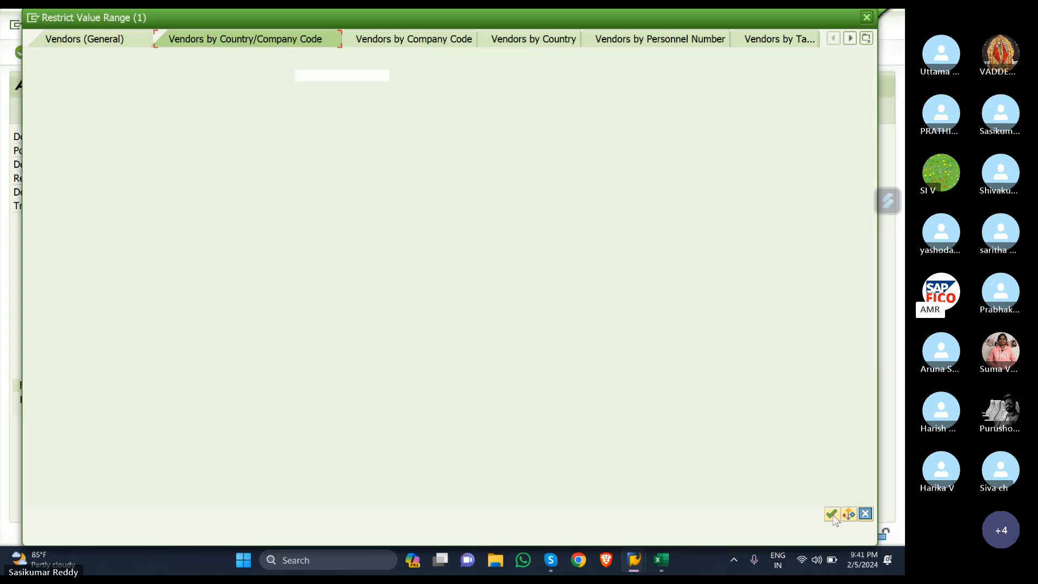
pyautogui.click(833, 515)
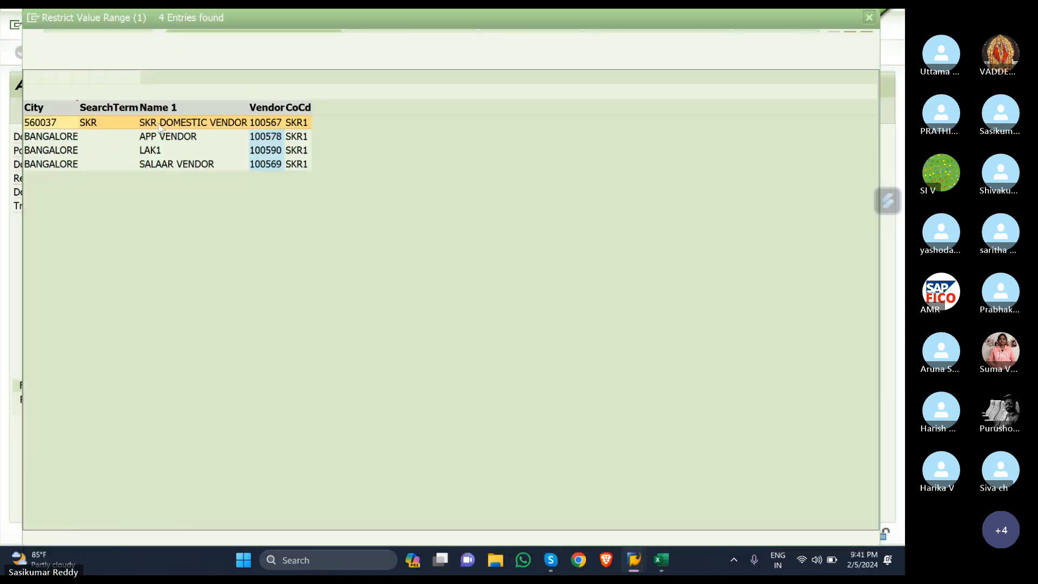
pyautogui.doubleClick(174, 164)
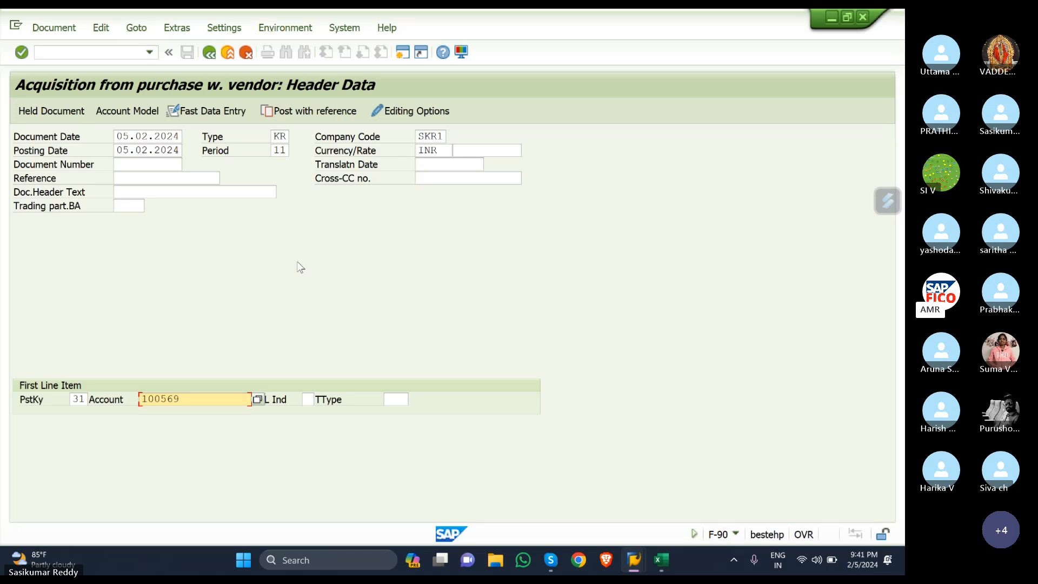
pyautogui.press('Return')
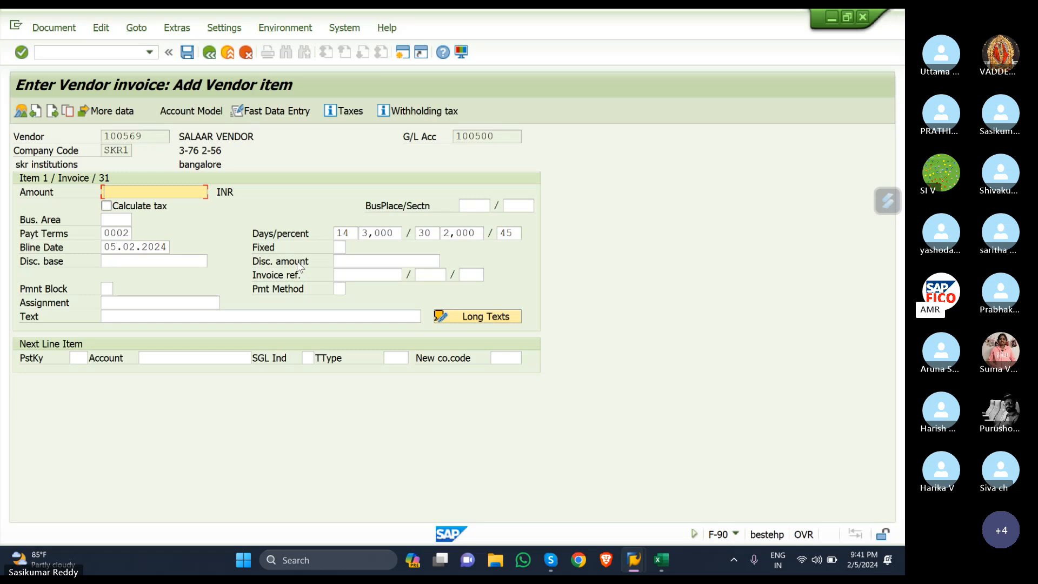
# Step: Enter an amount of 100000 INR and the text MACHINARY PURCHASED for the SALAAR VENDOR item
pyautogui.write('100')
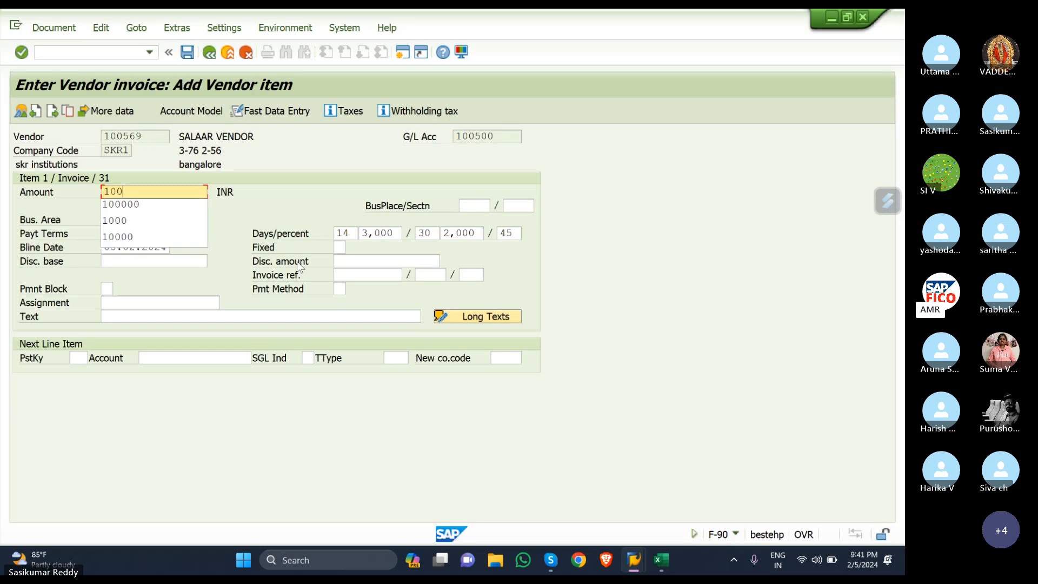
pyautogui.write('000')
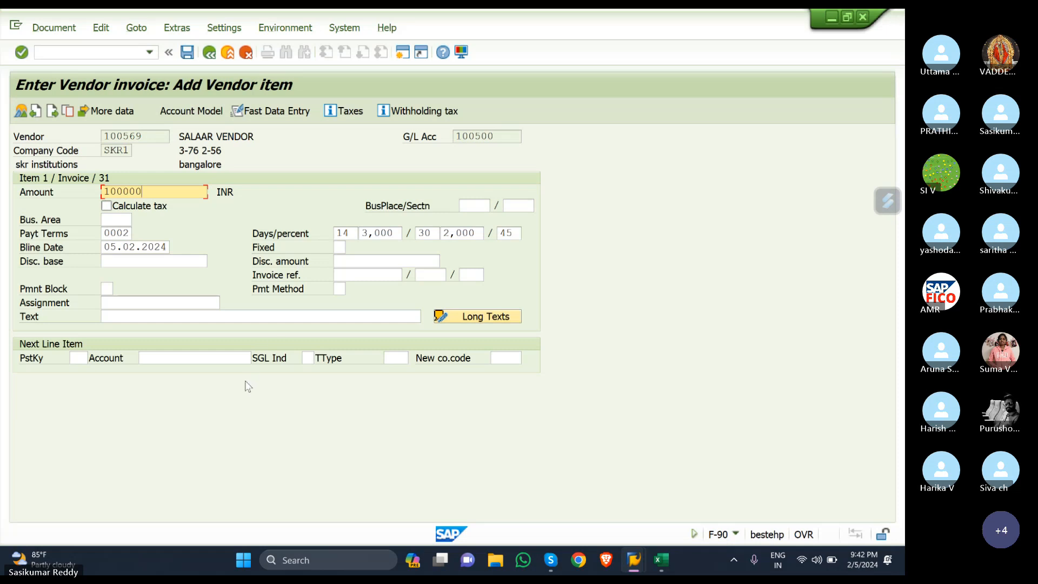
pyautogui.click(272, 321)
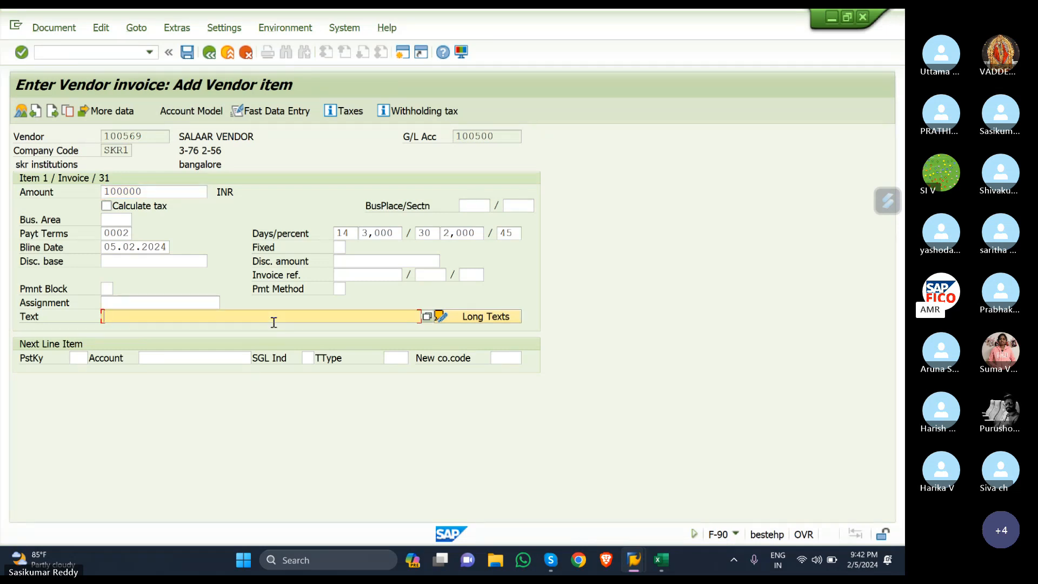
pyautogui.write('MACHINARY PU')
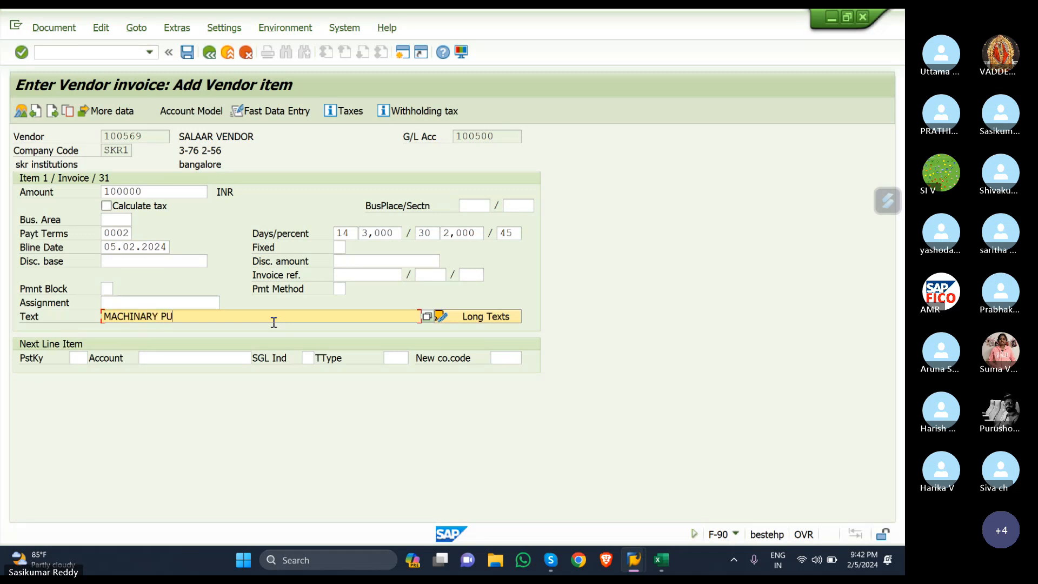
pyautogui.write('RCHASED')
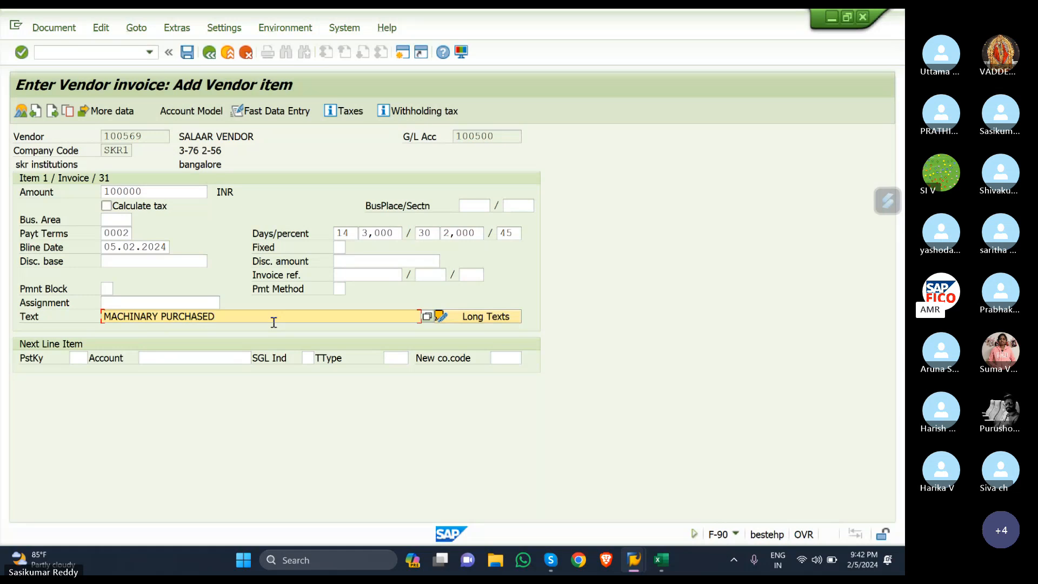
# Step: Restart transaction /NF-90, set the document date to 05.02.2024, and open the invoice item for SKR DOMESTIC VENDOR
pyautogui.click(105, 53)
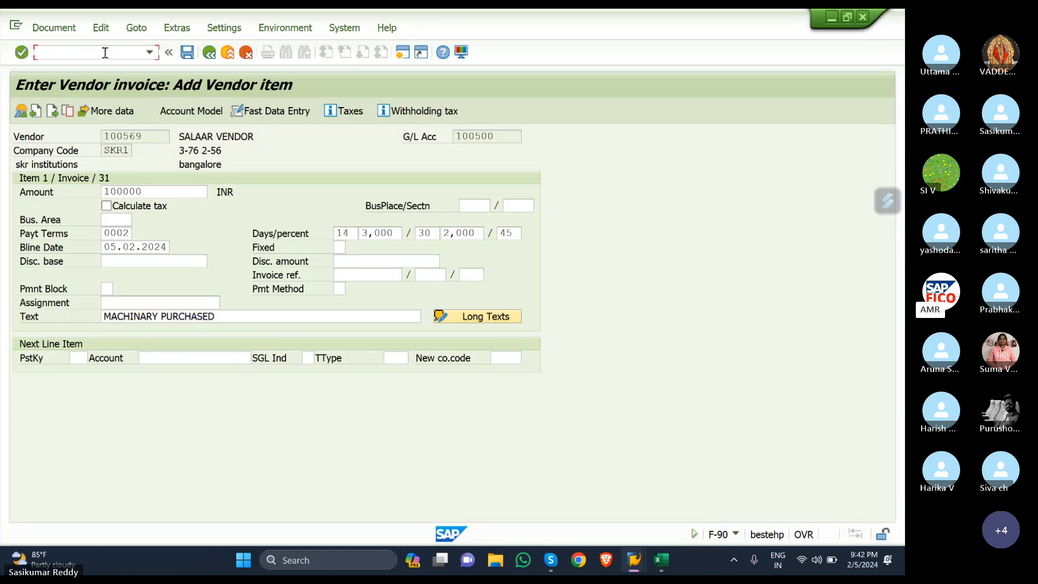
pyautogui.write('/NF-90')
pyautogui.press('Return')
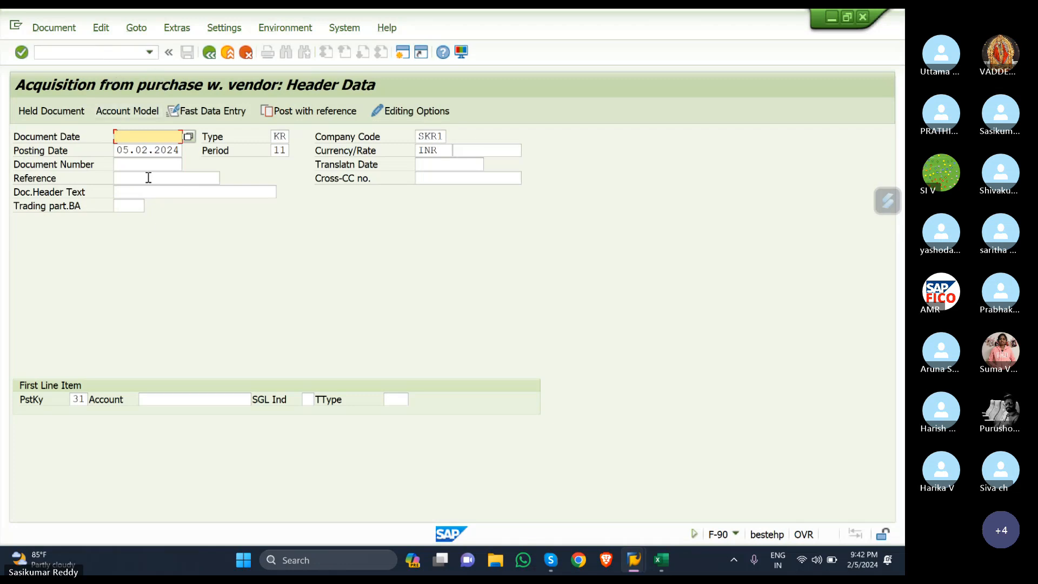
pyautogui.click(189, 137)
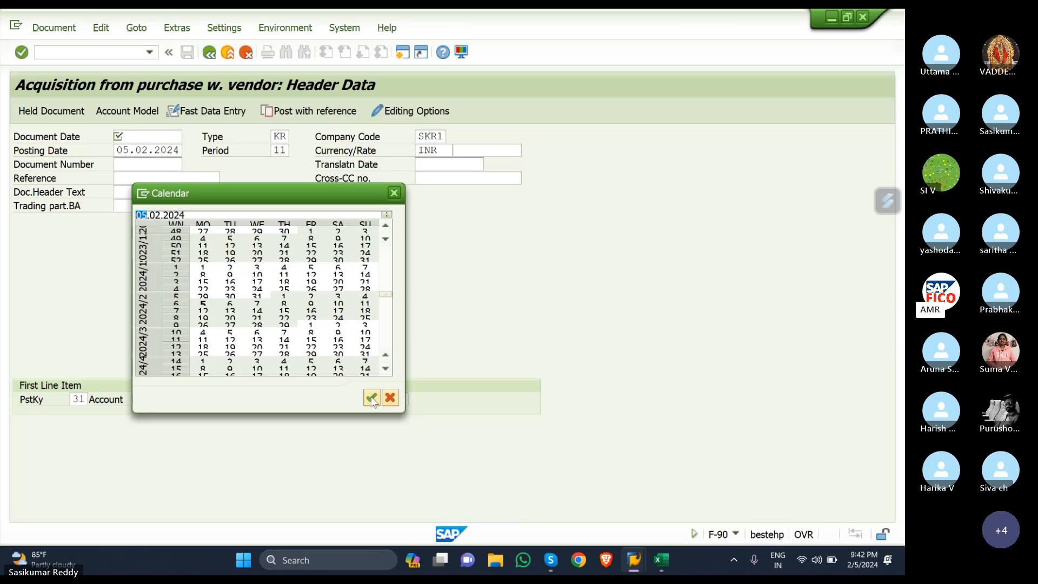
pyautogui.click(371, 398)
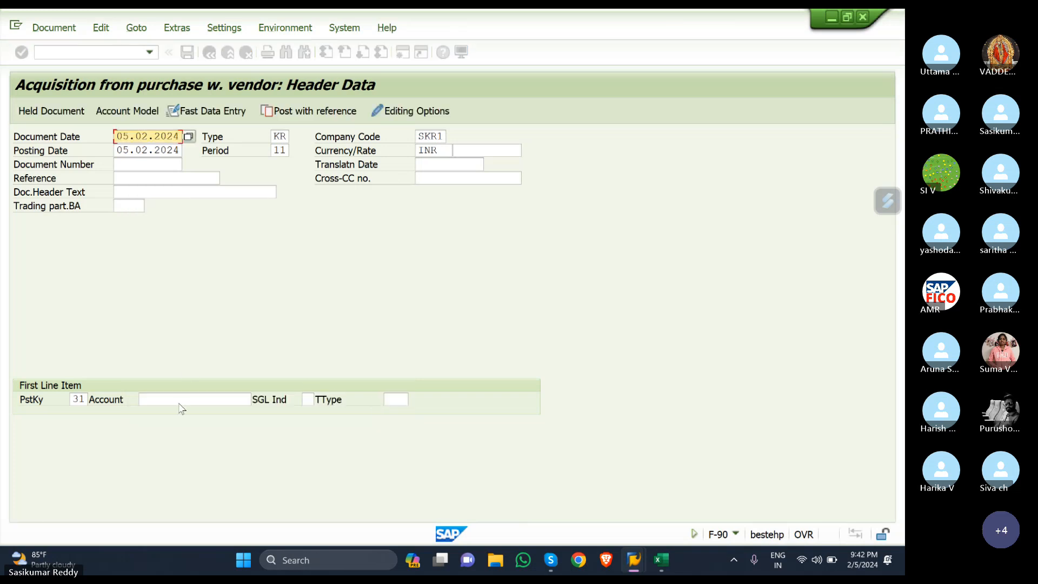
pyautogui.click(179, 404)
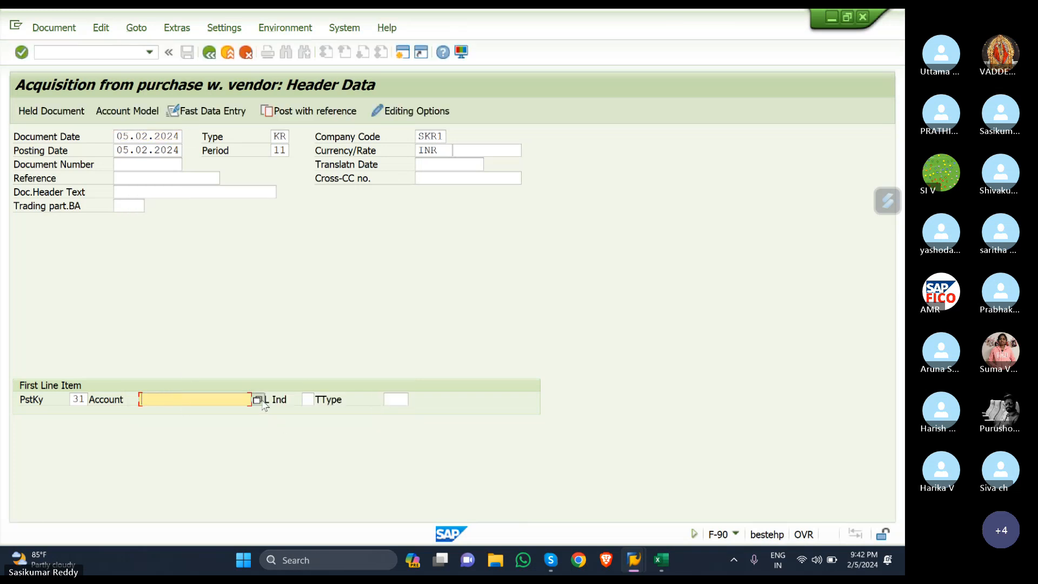
pyautogui.click(259, 400)
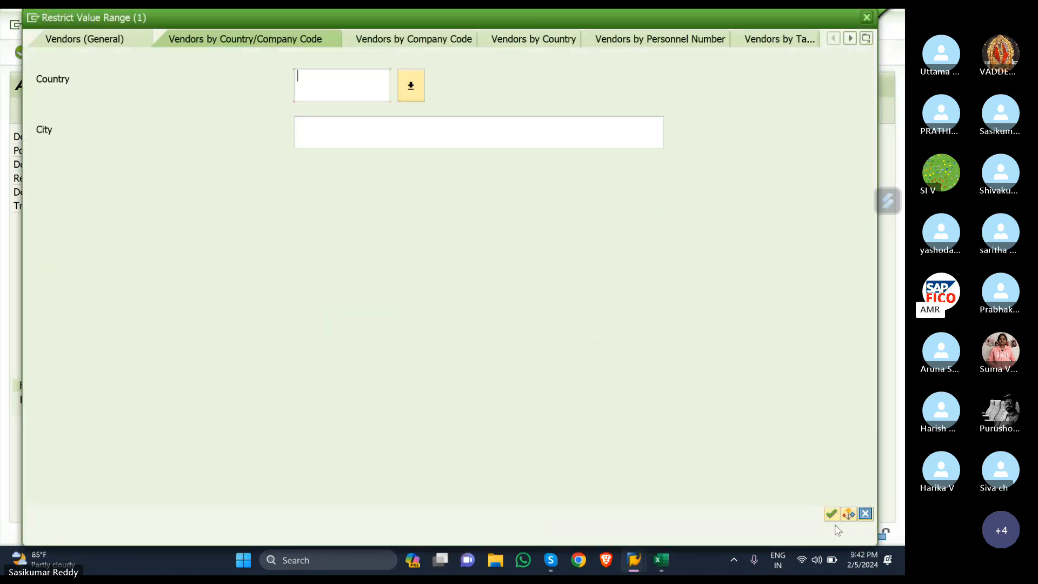
pyautogui.click(831, 514)
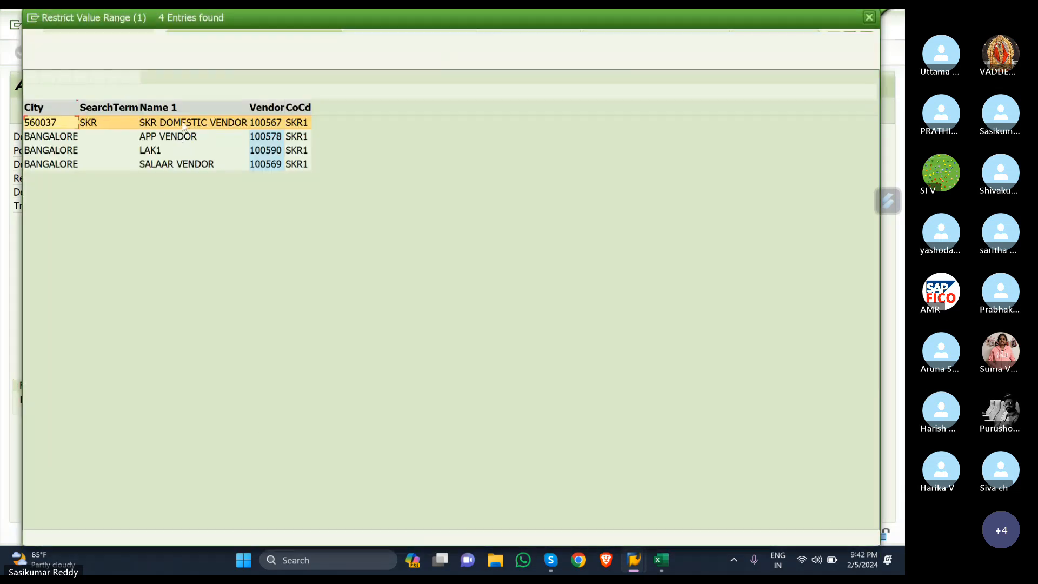
pyautogui.click(184, 123)
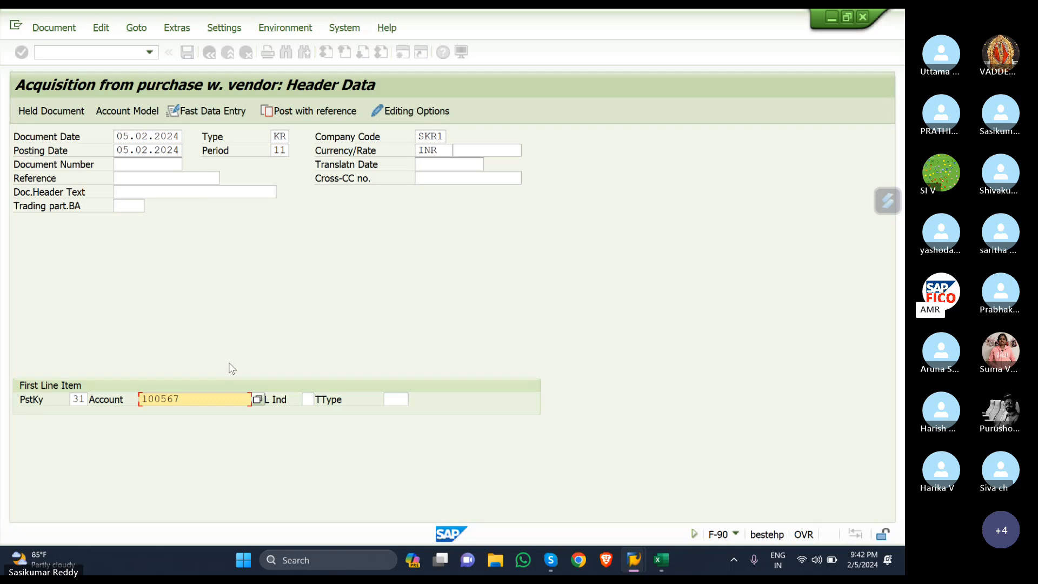
pyautogui.press('Return')
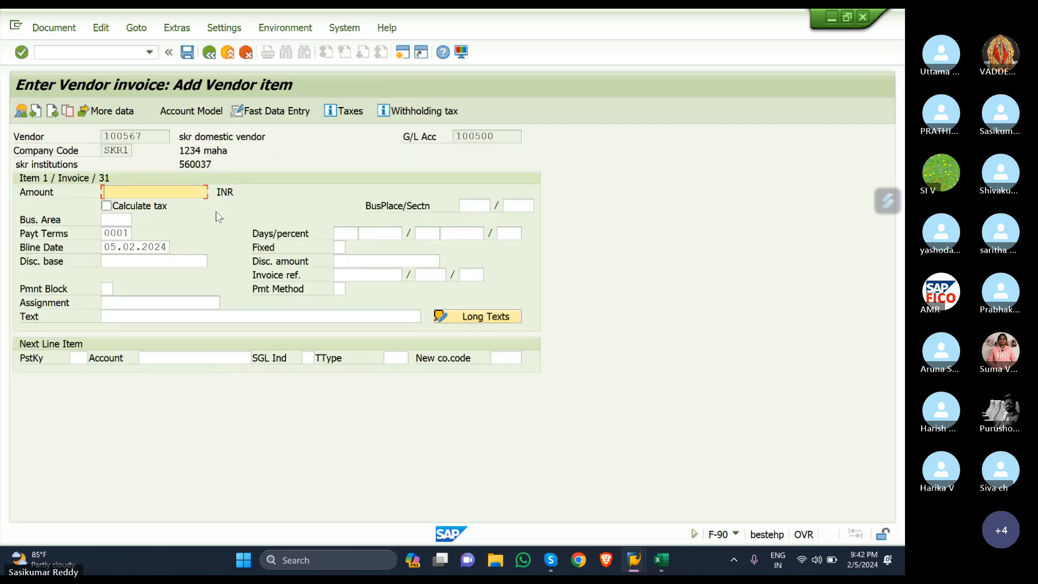
# Step: Enter an amount of 100000 INR and the text MACHINARY PURCHASED for the SKR DOMESTIC VENDOR item
pyautogui.write('100')
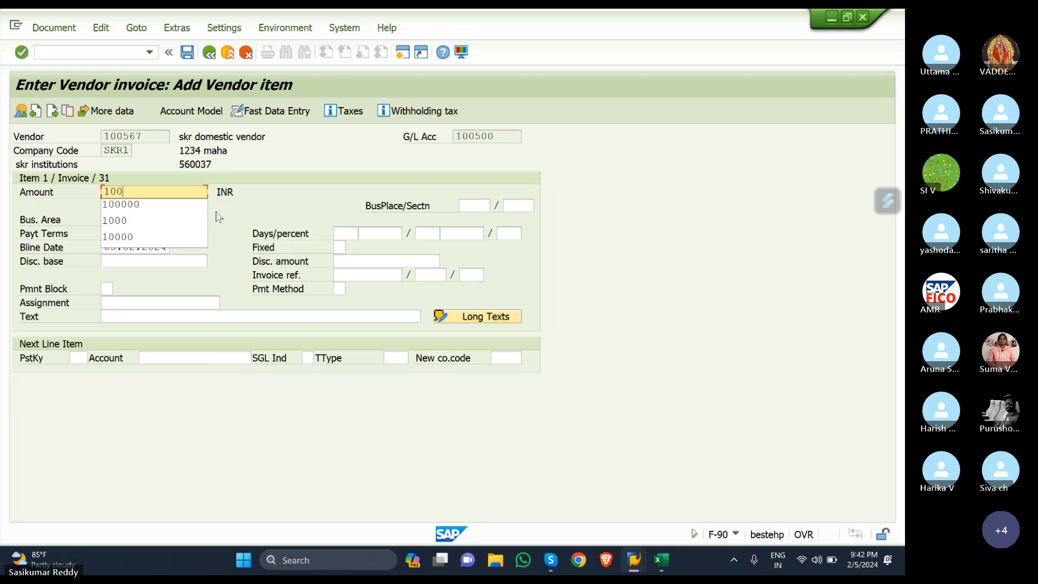
pyautogui.write('000')
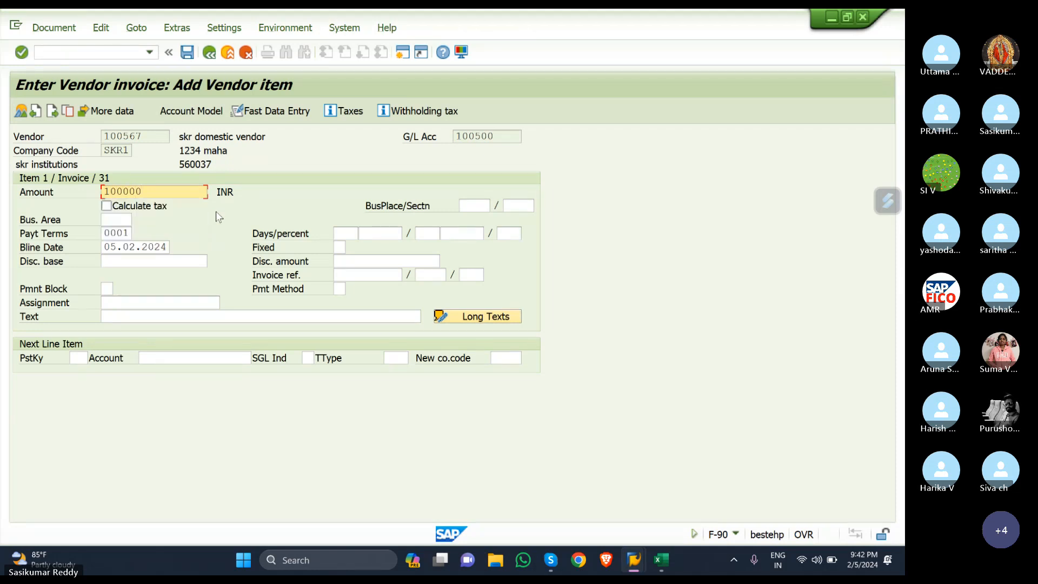
pyautogui.click(157, 316)
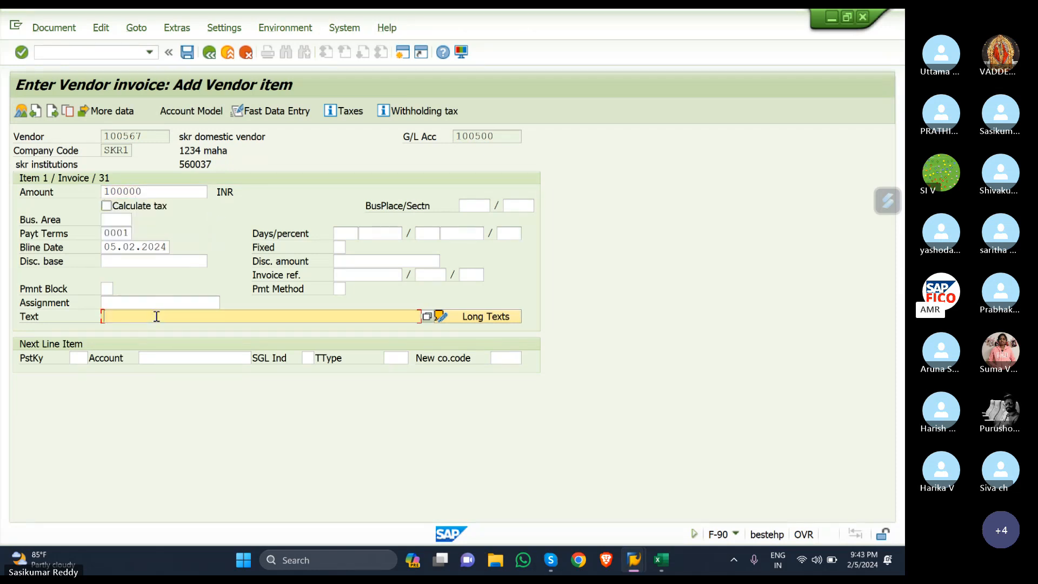
pyautogui.write('M')
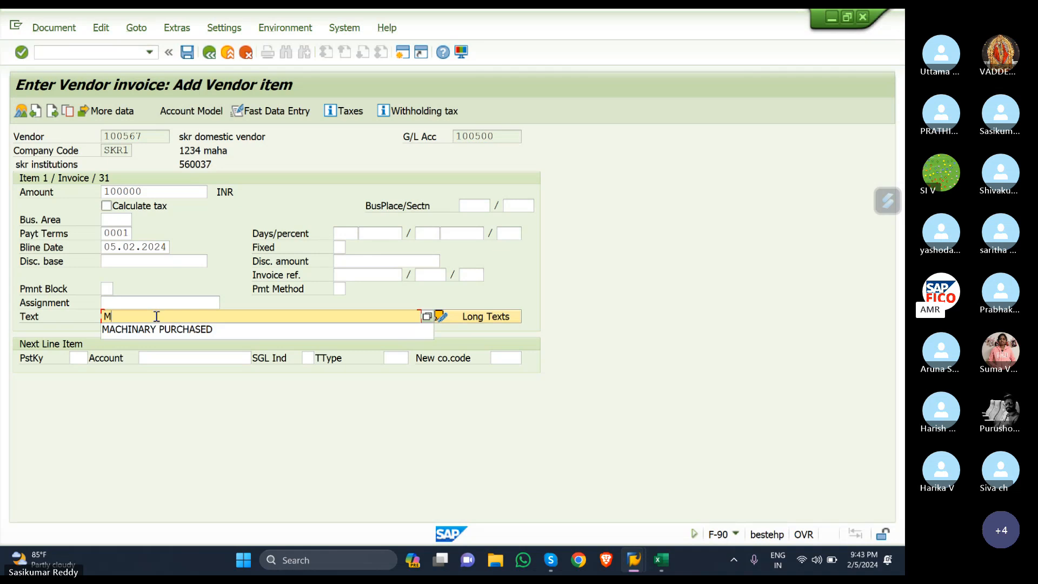
pyautogui.write('ACHINARY')
pyautogui.click(136, 331)
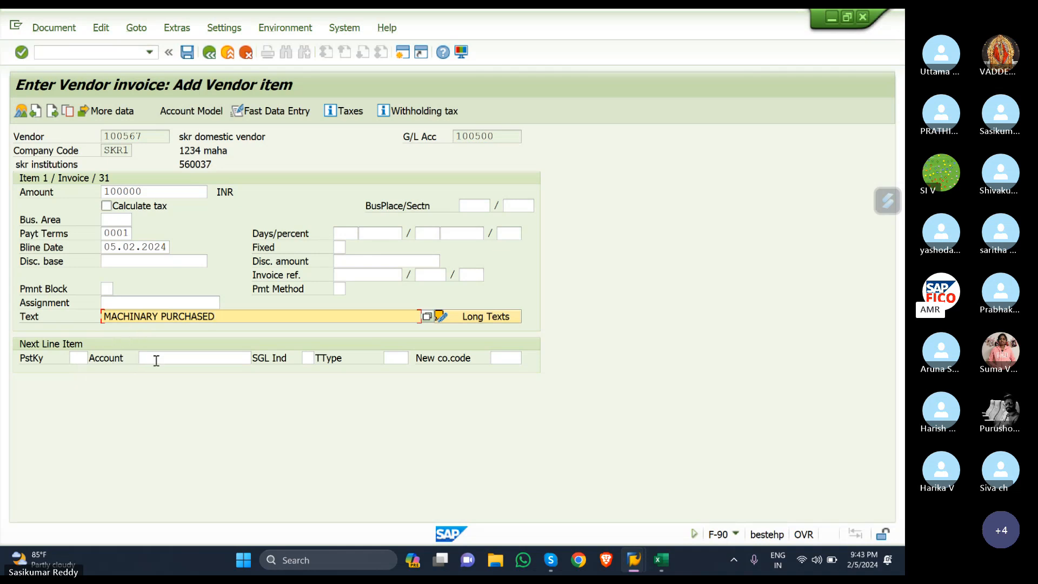
# Step: Set the next line item's posting key to 70, Debit asset, and its account to asset 1-0, MANUFACTURING MACHINE 1
pyautogui.click(81, 358)
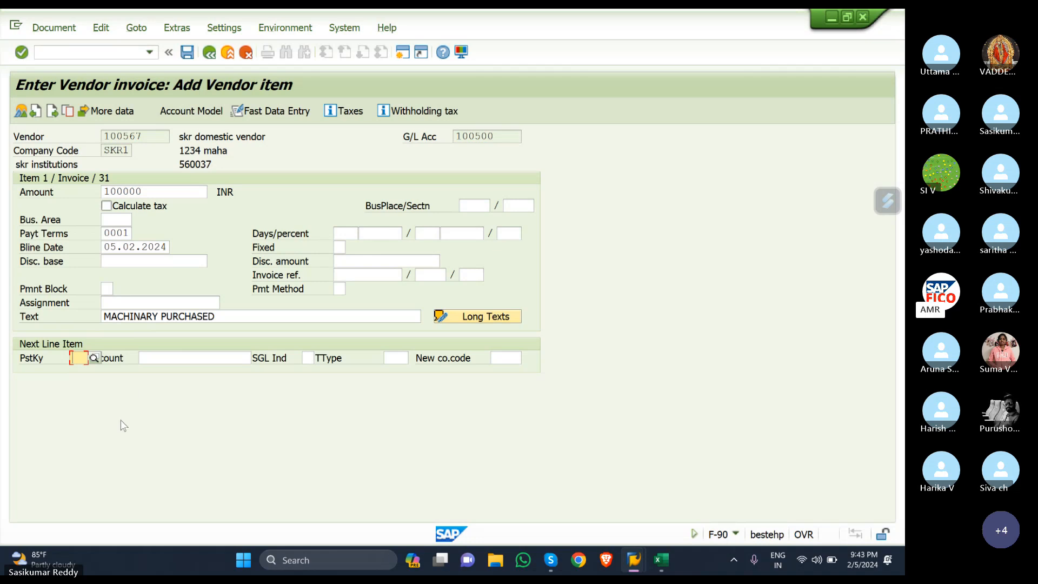
pyautogui.write('70')
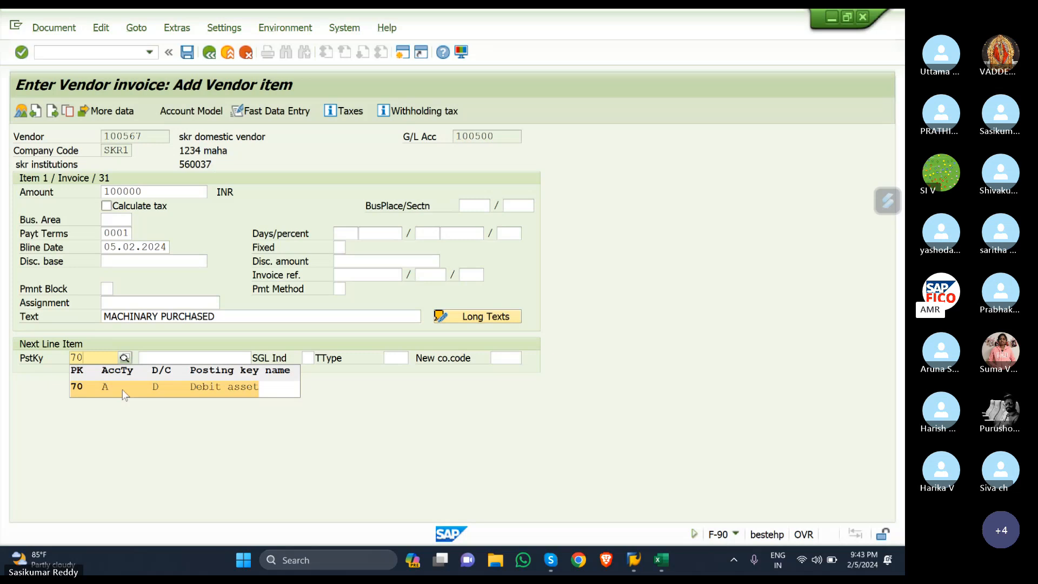
pyautogui.click(125, 392)
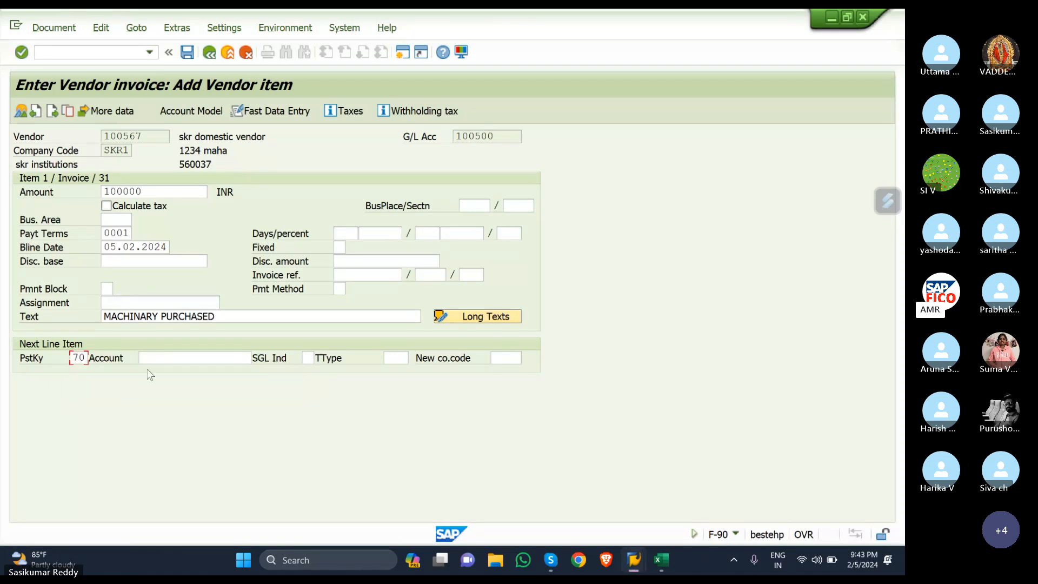
pyautogui.click(168, 359)
pyautogui.click(257, 360)
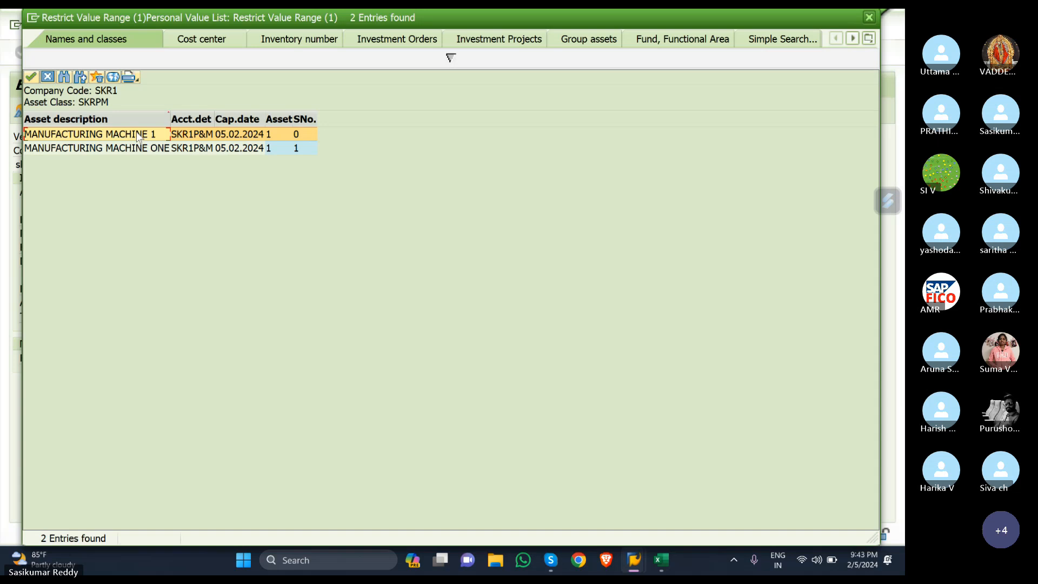
pyautogui.doubleClick(97, 133)
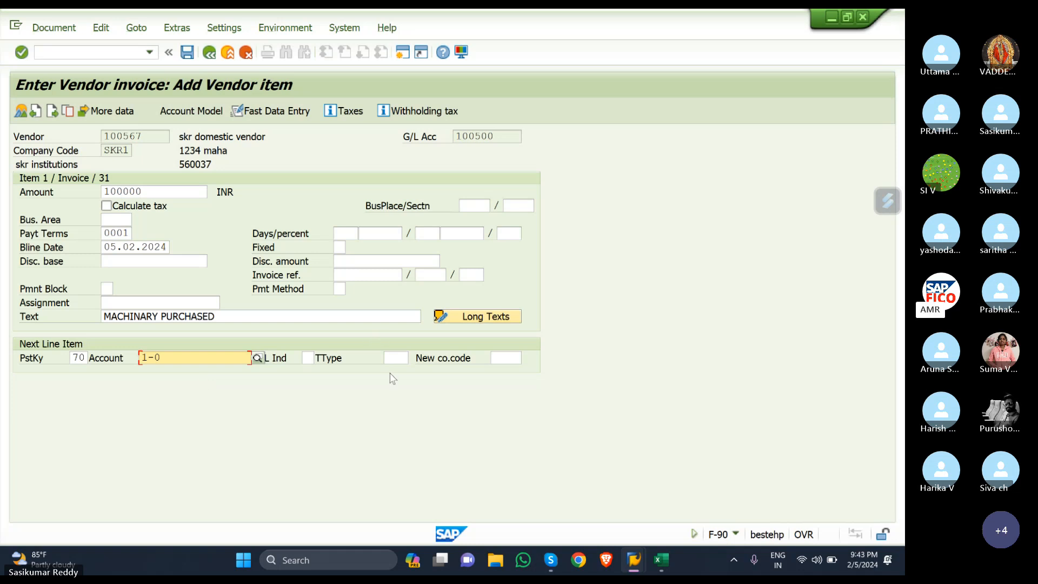
# Step: Choose transaction type 100, External asset acquisition, for the next line item and open the asset item
pyautogui.click(394, 358)
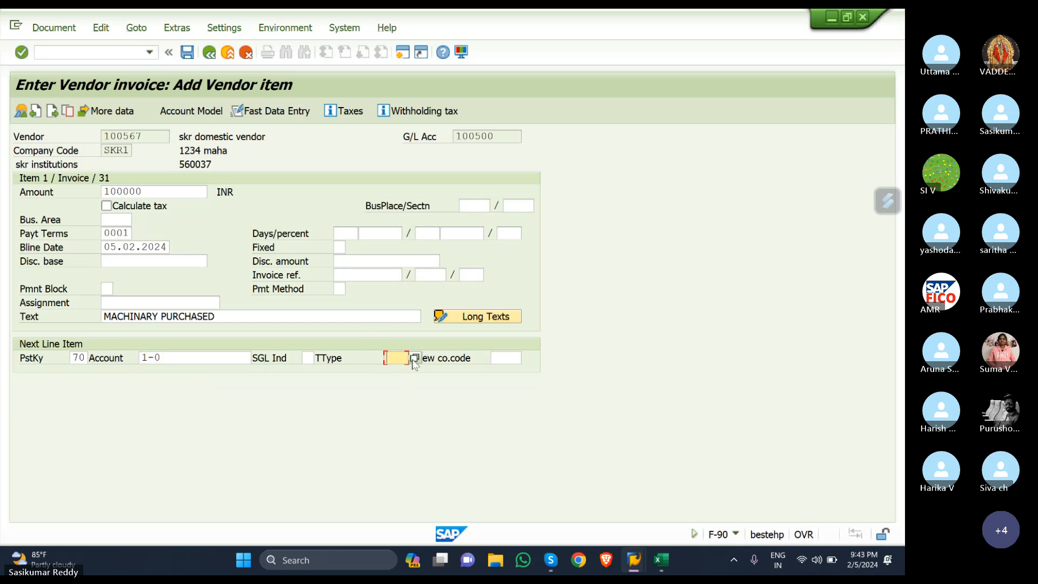
pyautogui.click(414, 358)
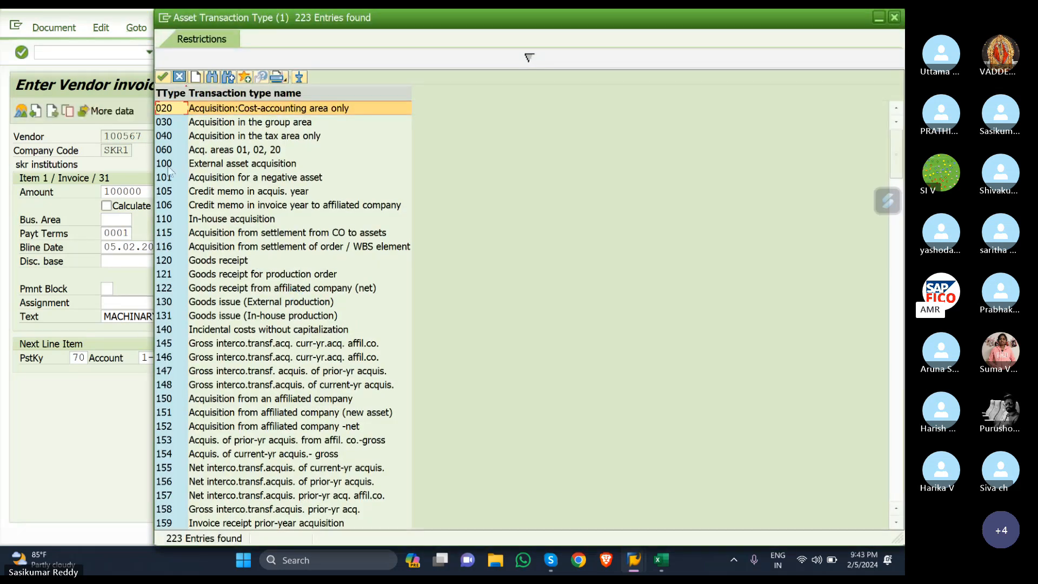
pyautogui.click(167, 165)
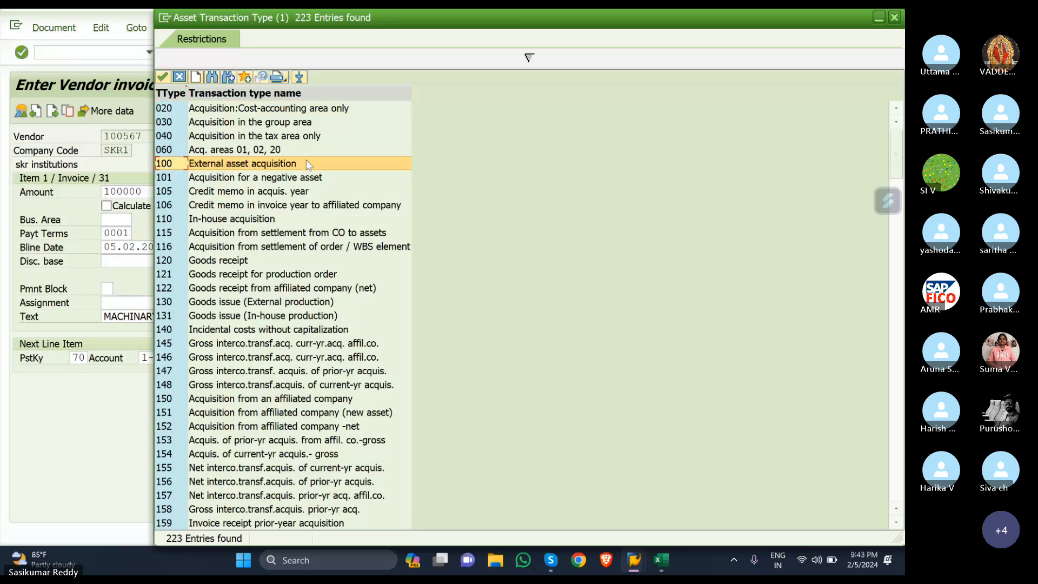
pyautogui.doubleClick(176, 164)
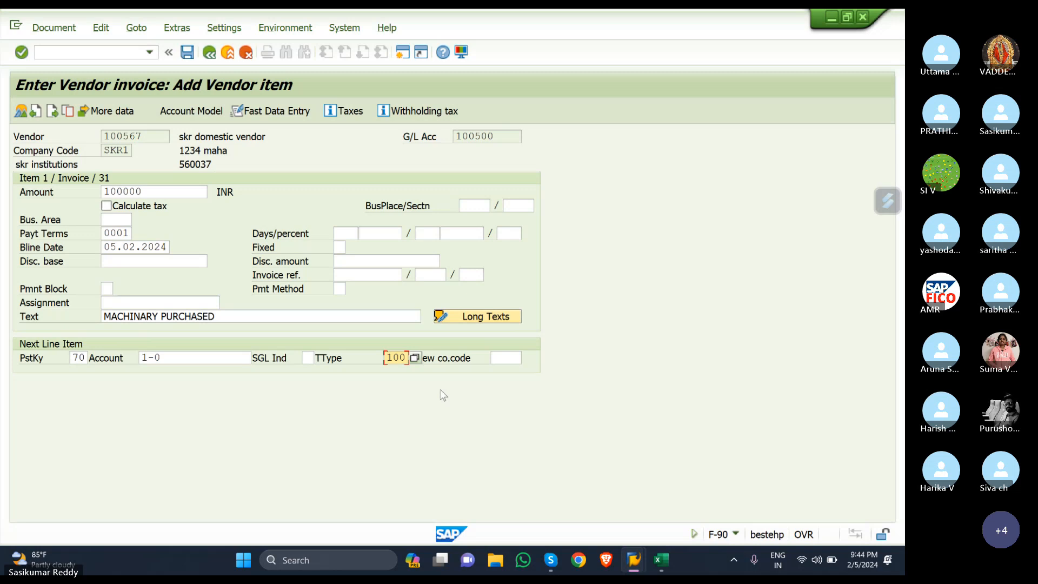
pyautogui.press('Return')
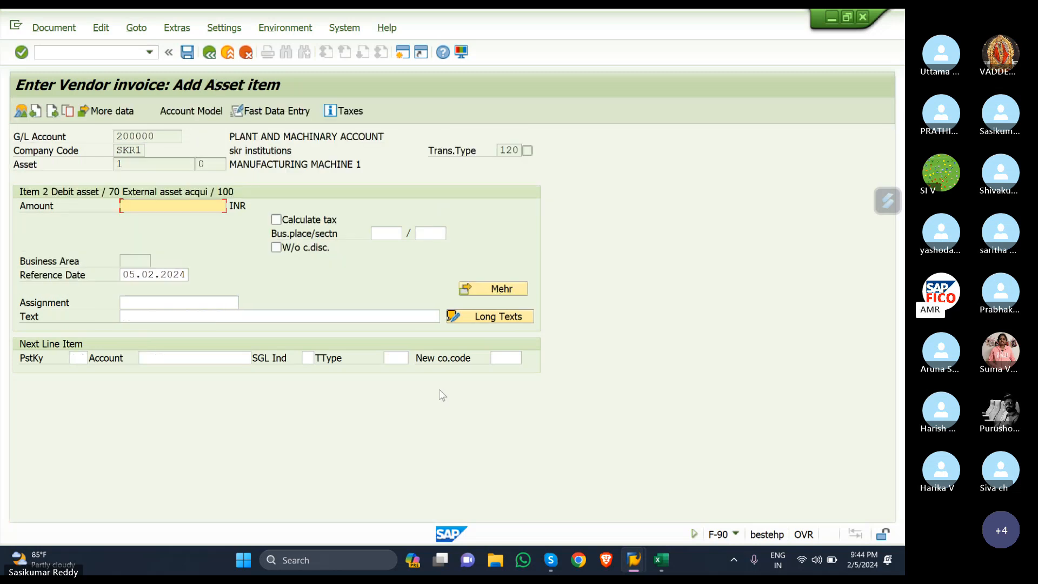
# Step: Fill the asset item with * as the amount and + as the text to copy the vendor item's values
pyautogui.write('*')
pyautogui.click(184, 312)
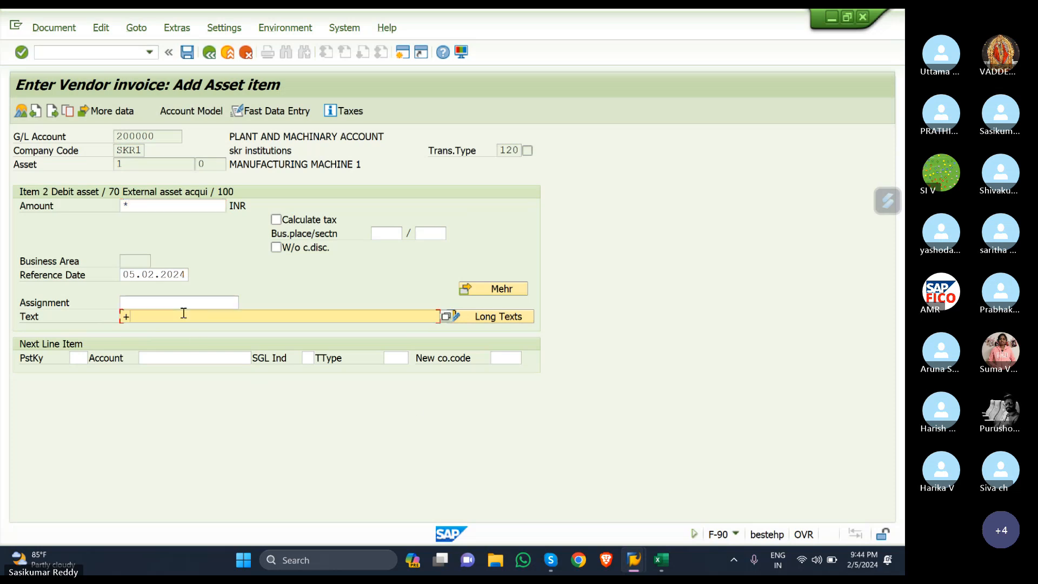
pyautogui.press('Return')
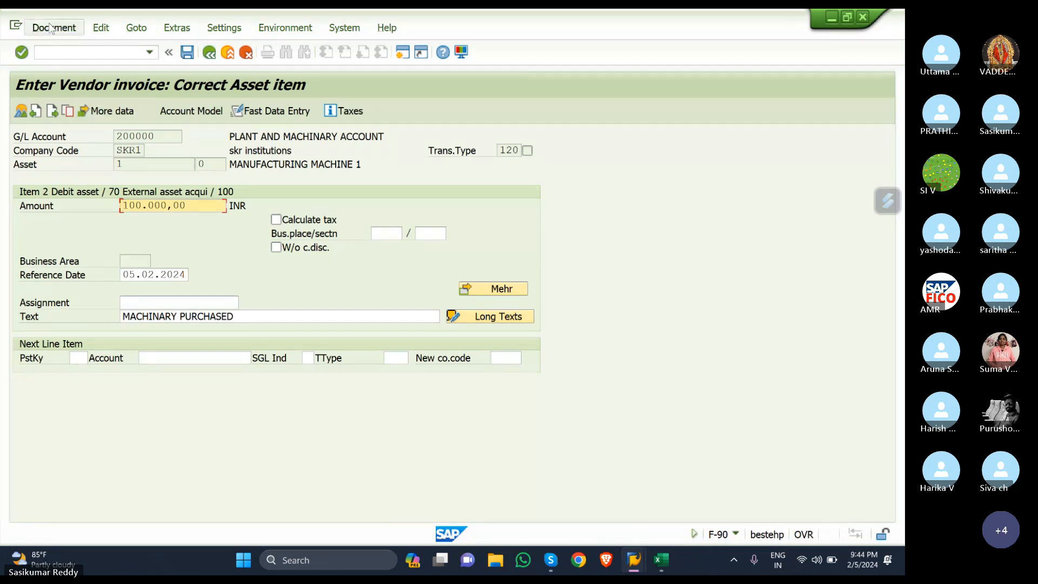
# Step: Simulate the vendor invoice and post the document
pyautogui.click(51, 28)
pyautogui.click(57, 102)
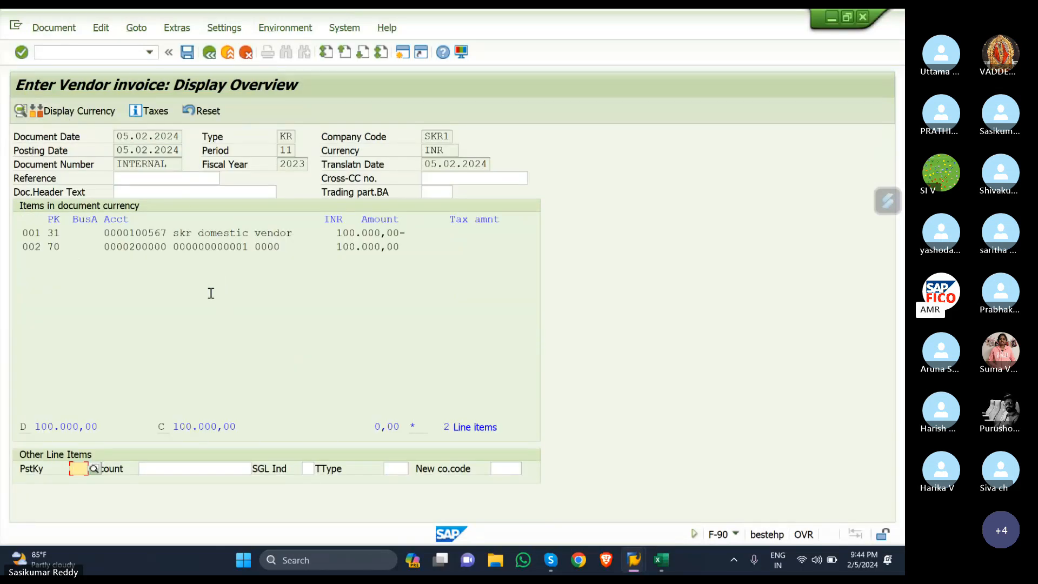
pyautogui.click(190, 55)
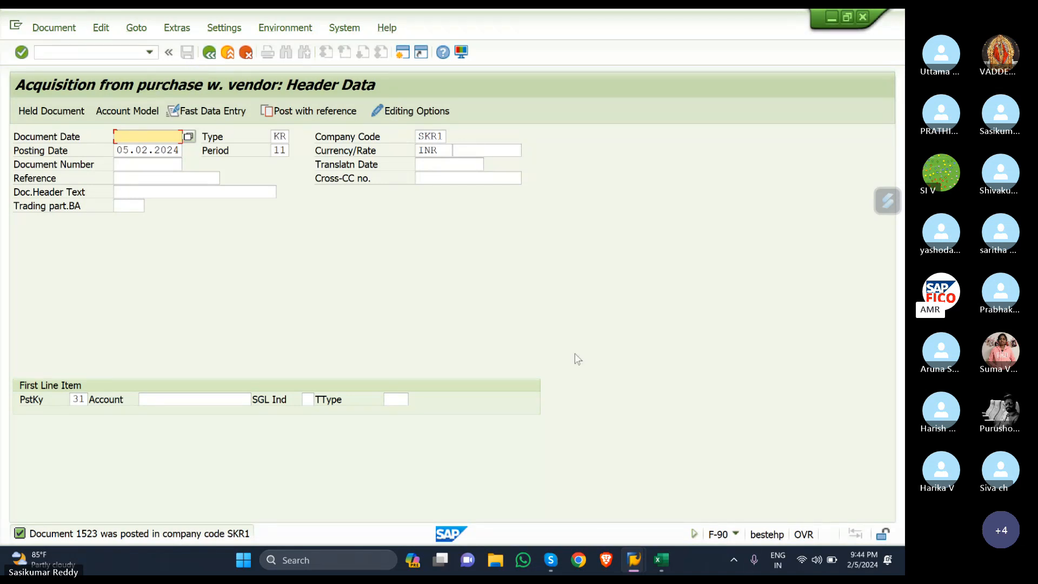
# Step: Check the transaction code for Acquisition/Purchase of Asset in the Excel workbook and return to SAP
pyautogui.moveTo(670, 559)
pyautogui.click(657, 503)
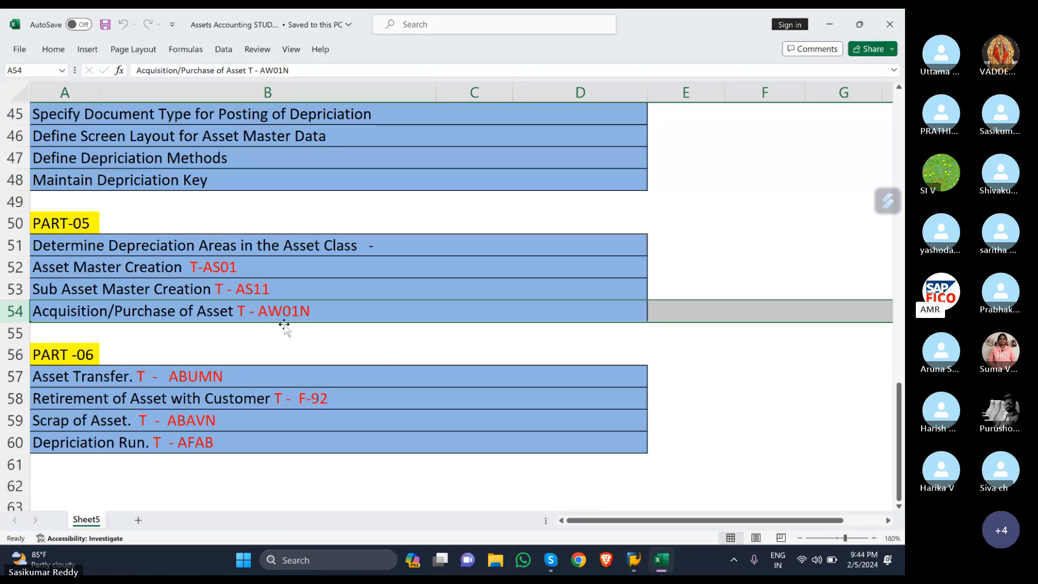
pyautogui.moveTo(664, 562)
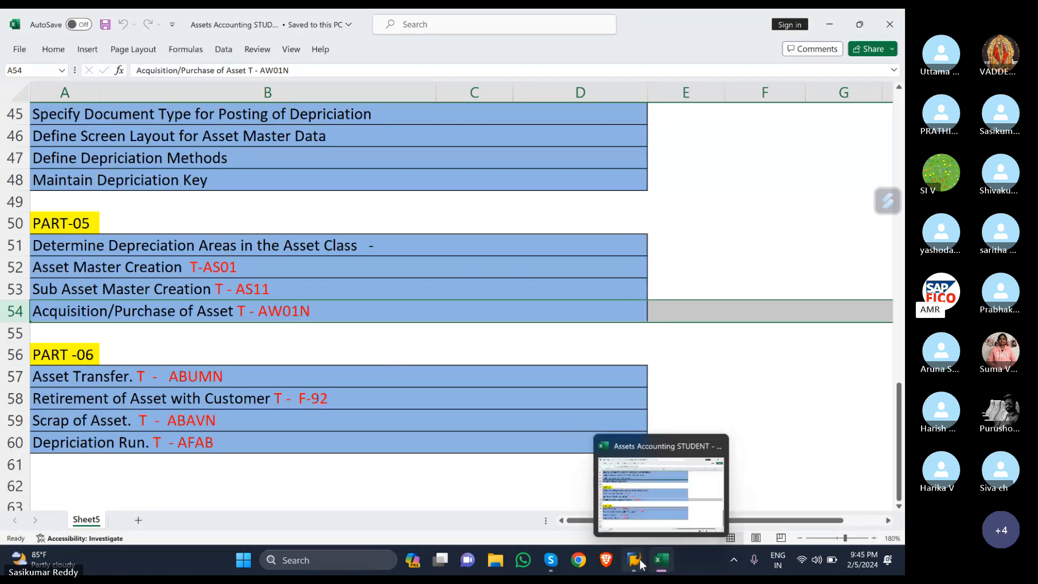
pyautogui.click(748, 508)
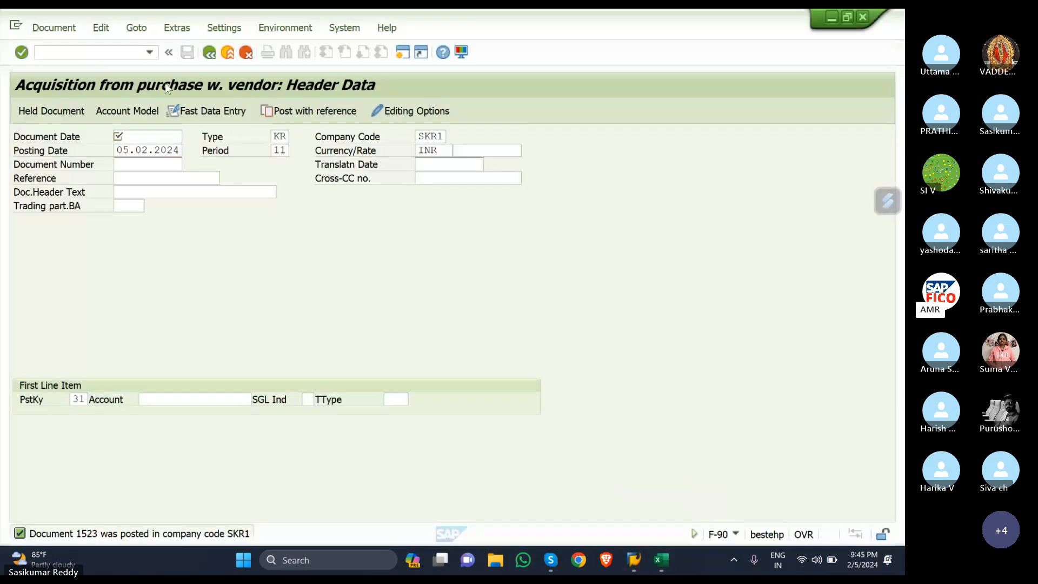
# Step: Leave the posting transaction, open Asset Explorer with AW01N, and show the multi-year depreciation comparison for MANUFACTURING MACHINE 1
pyautogui.click(81, 50)
pyautogui.write('/N')
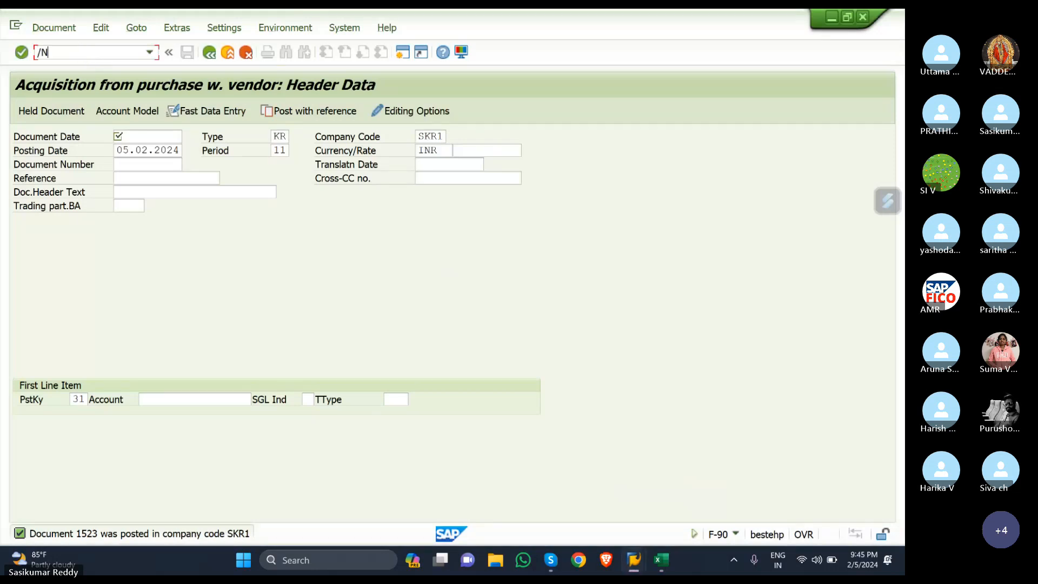
pyautogui.write('AWO1N')
pyautogui.press('Return')
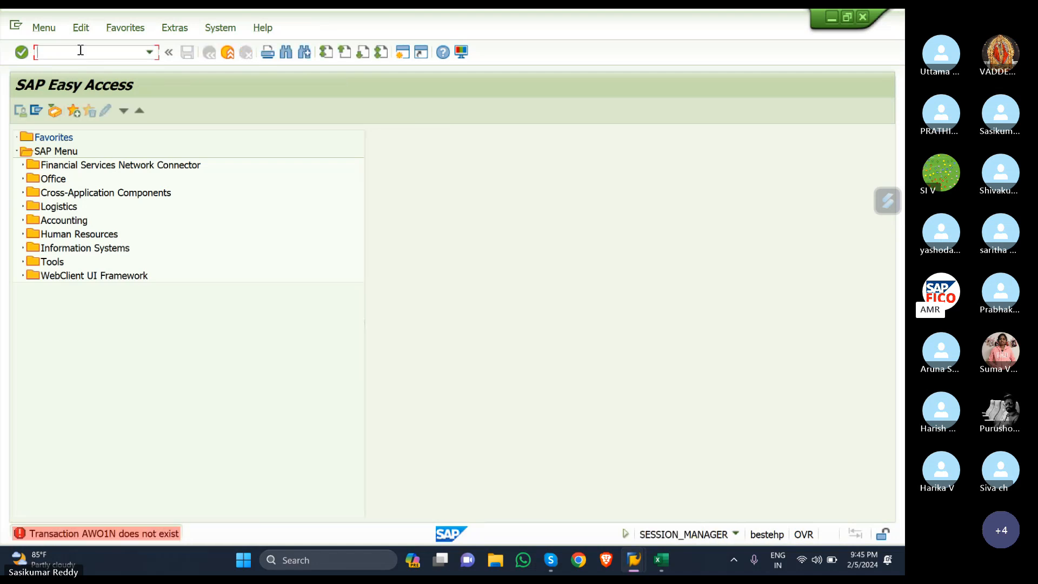
pyautogui.write('A')
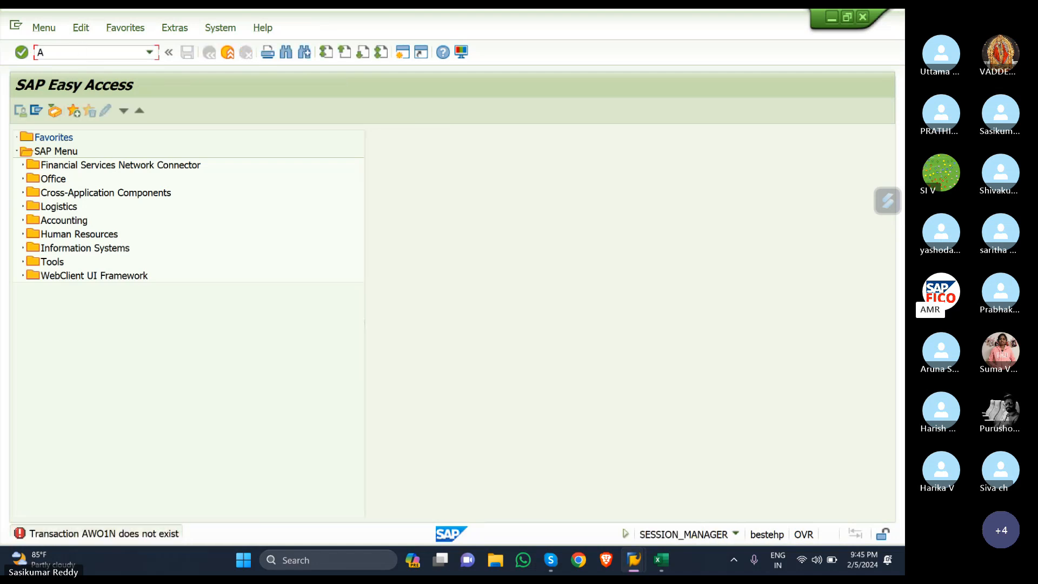
pyautogui.write('W01N')
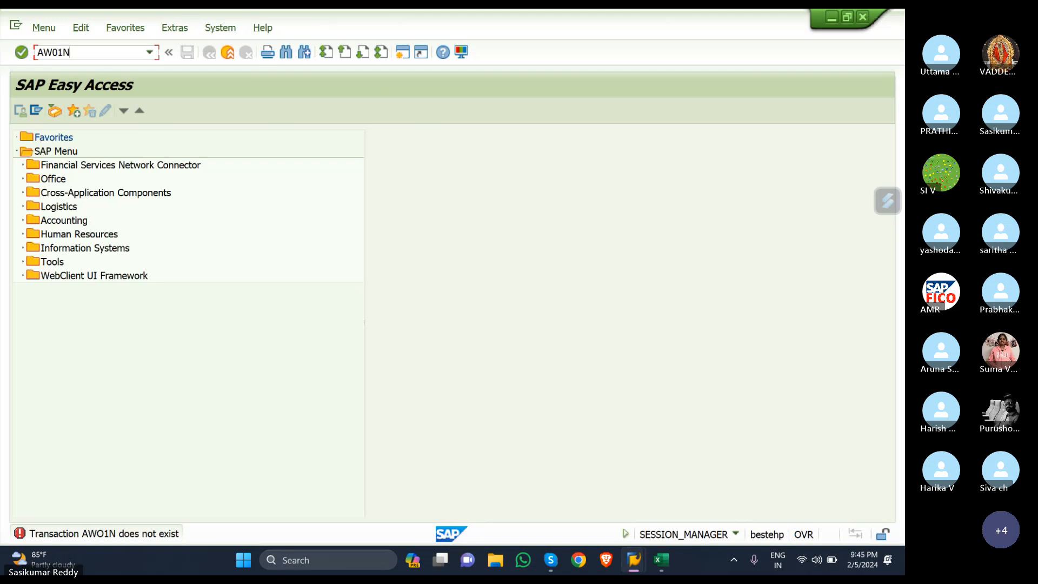
pyautogui.press('Return')
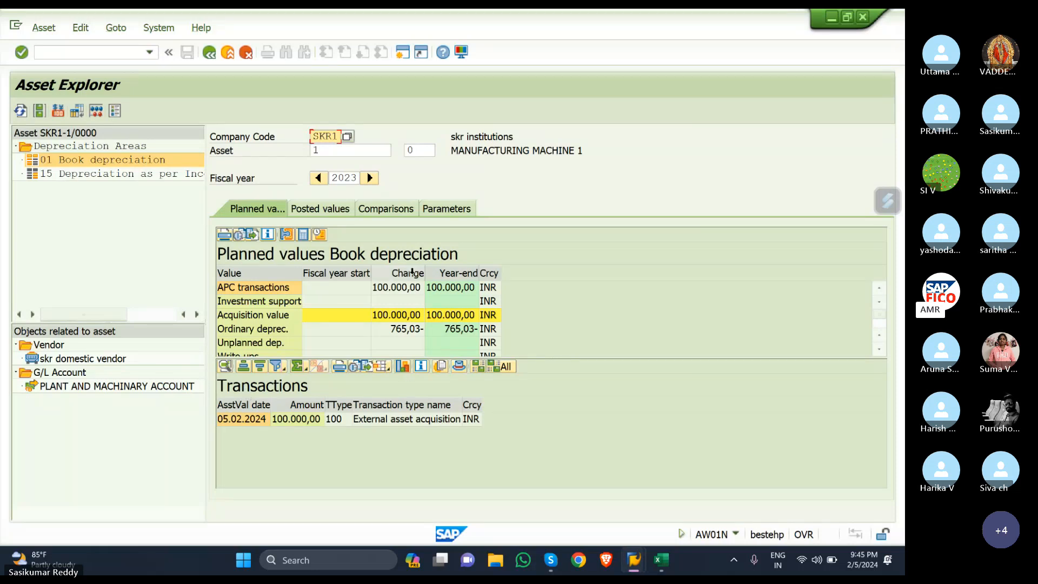
pyautogui.click(393, 210)
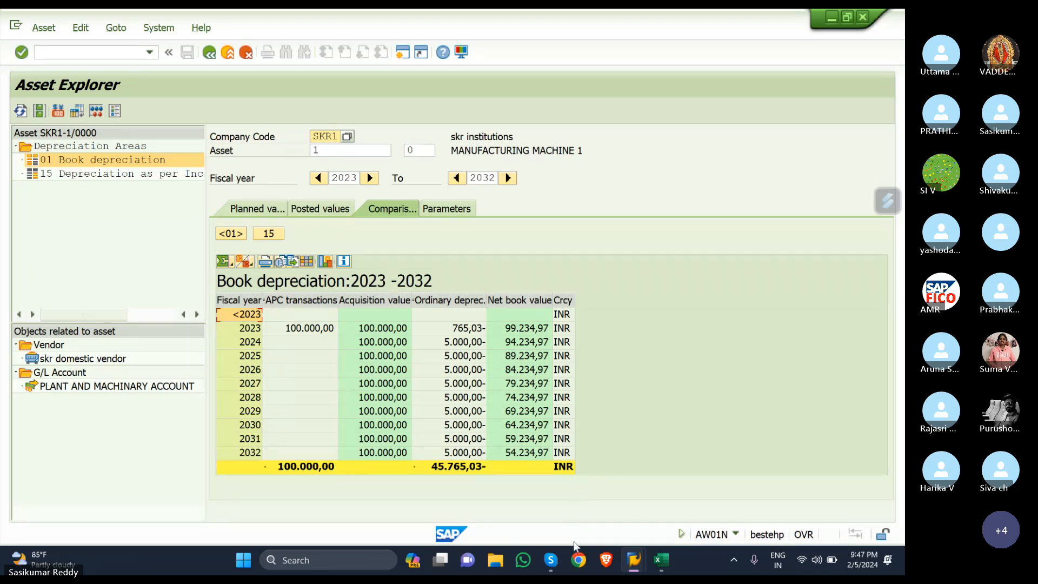
pyautogui.click(552, 560)
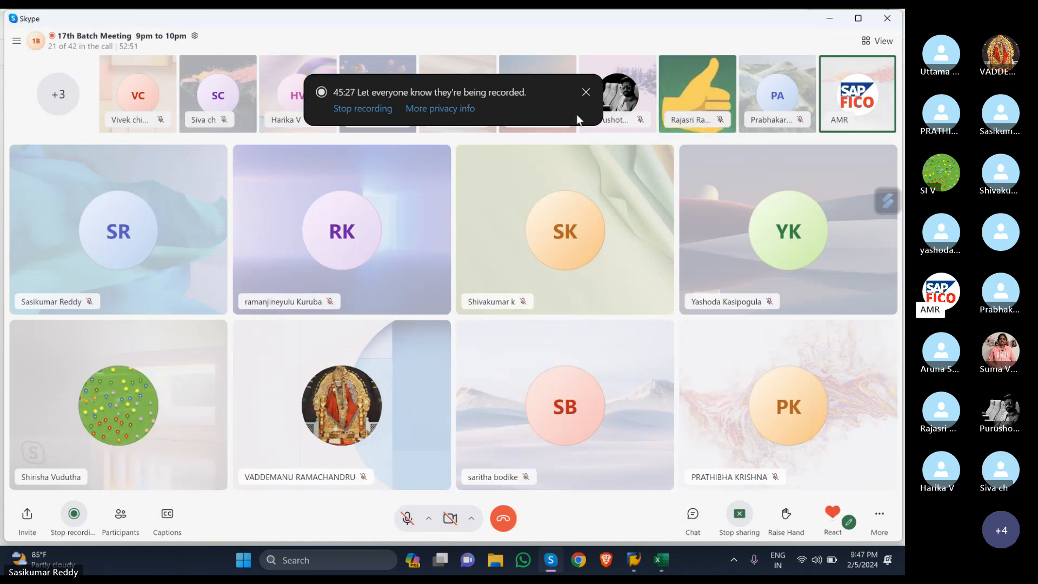
pyautogui.click(586, 93)
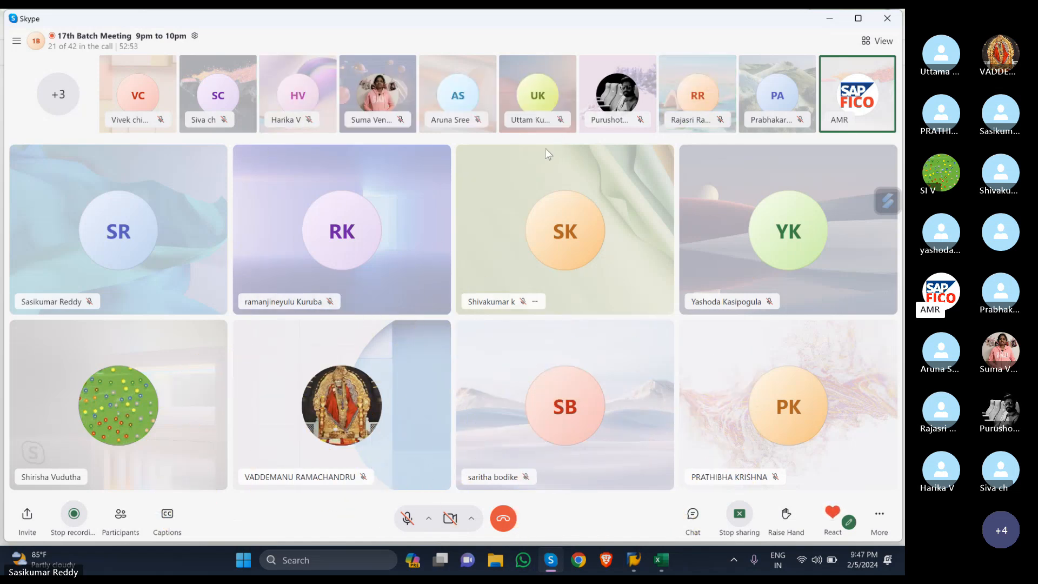